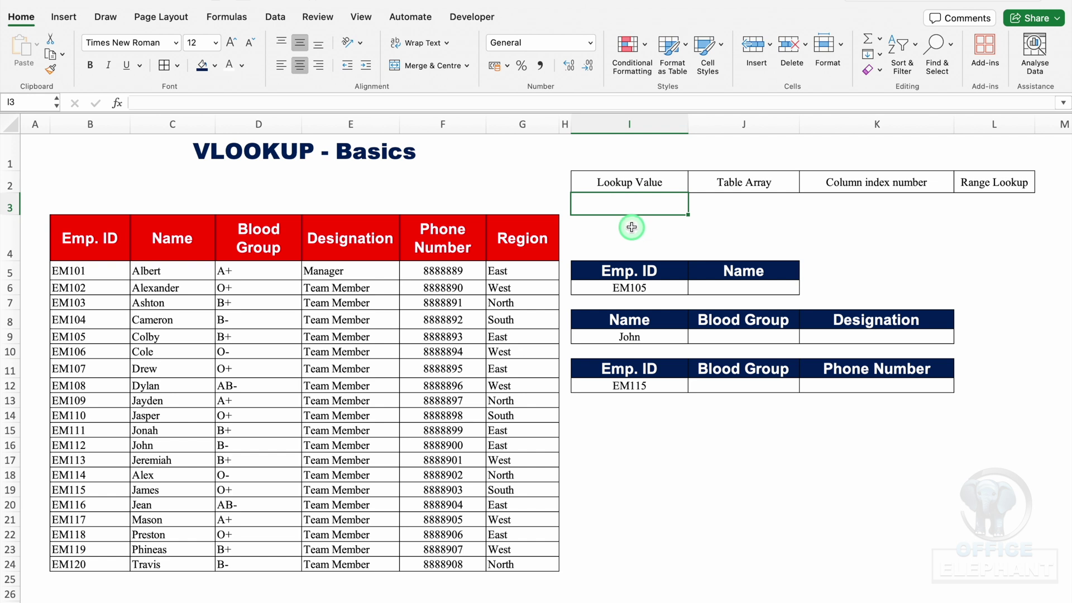
# Copy the first employee ID, EM101, from the employee table into cell I3 under Lookup Value.
pyautogui.click(90, 270)
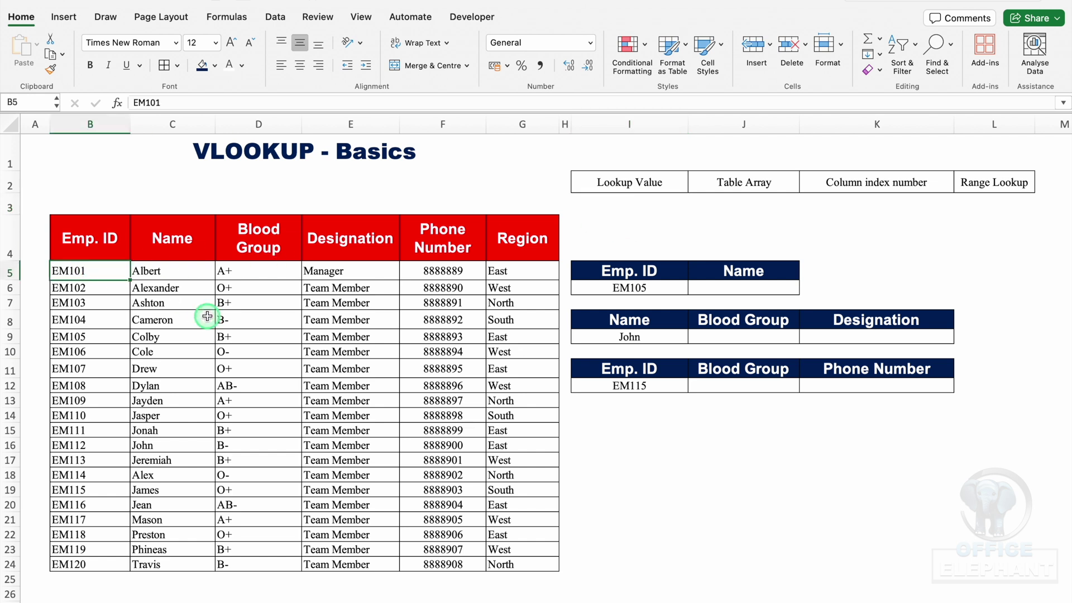
pyautogui.hotkey('ctrl', 'c')
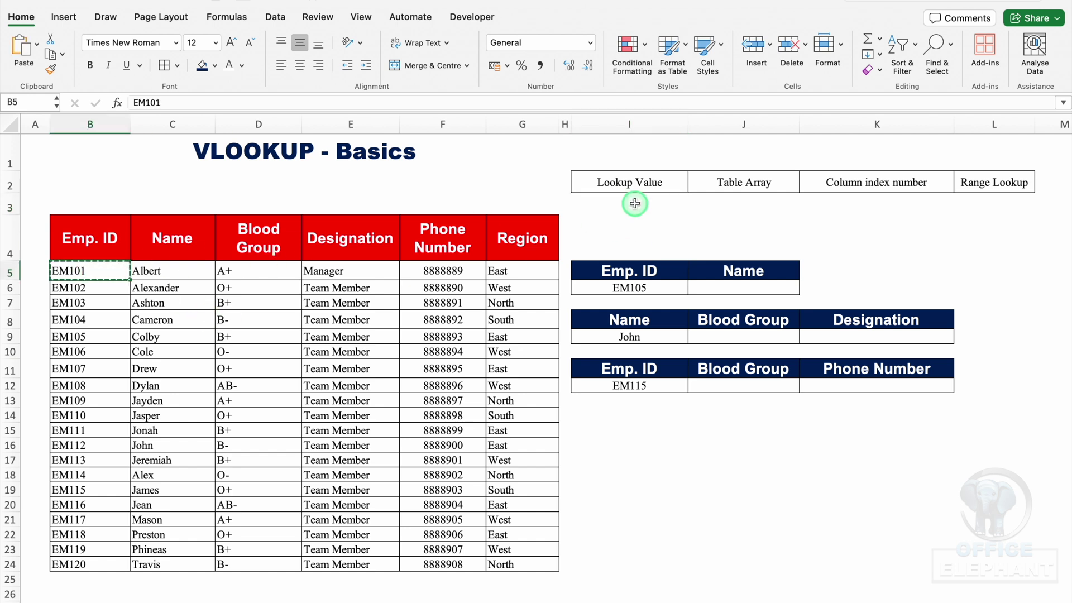
pyautogui.click(635, 203)
pyautogui.hotkey('ctrl', 'v')
pyautogui.press('Escape')
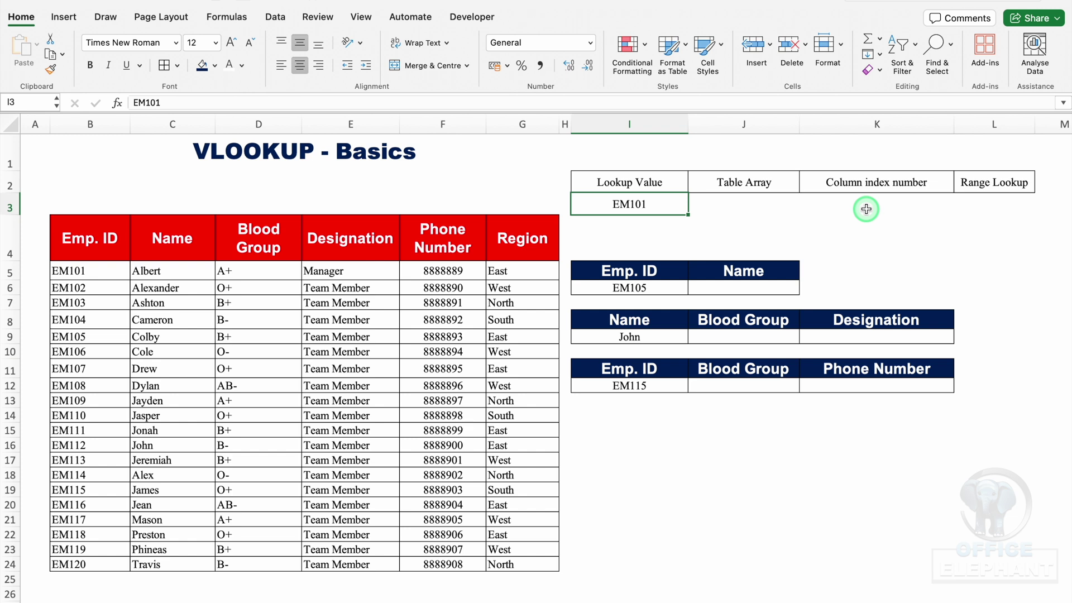
# Examine possible table arrays by selecting the whole employee table and the range C4:G24 starting at the Name column.
pyautogui.click(185, 274)
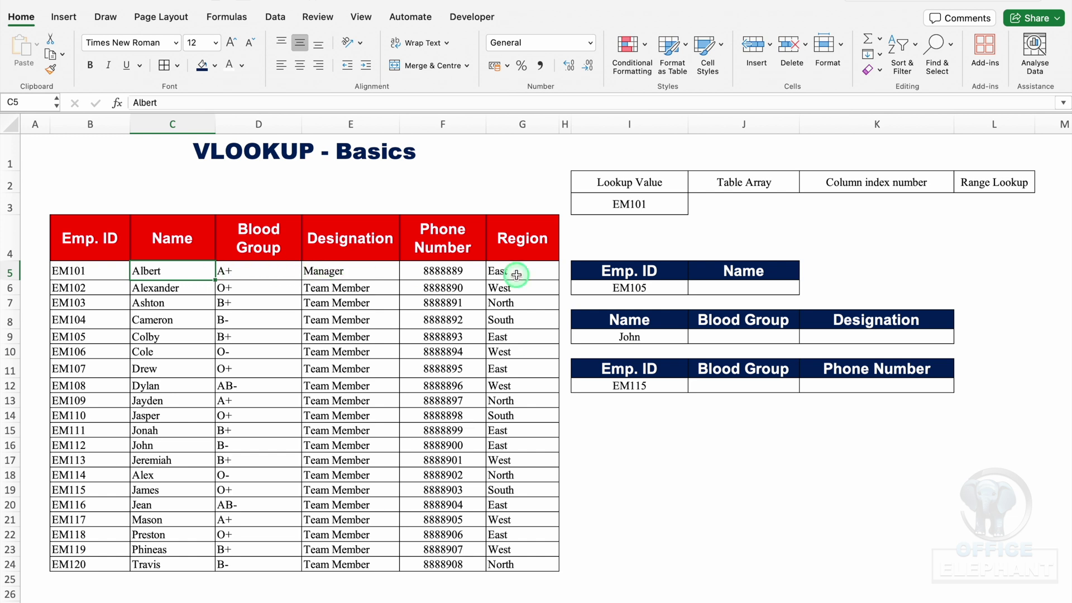
pyautogui.click(733, 207)
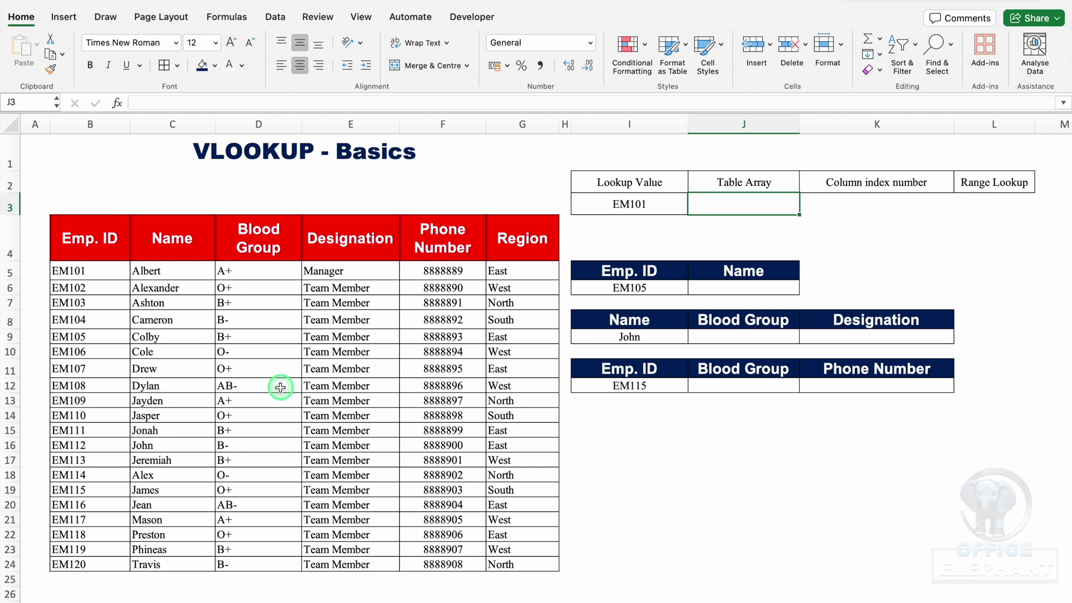
pyautogui.press('Left')
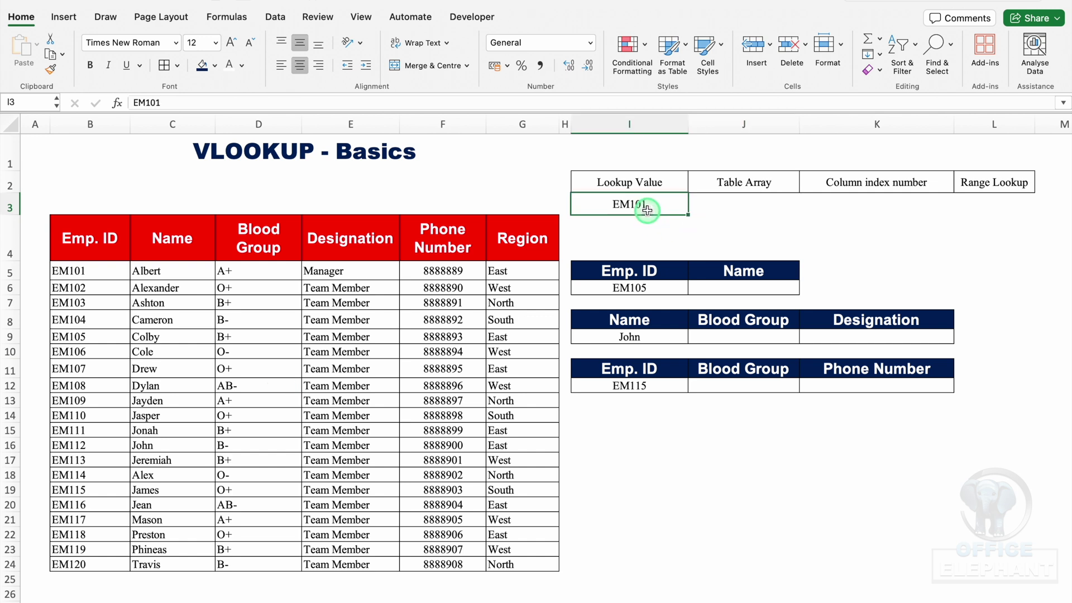
pyautogui.click(164, 289)
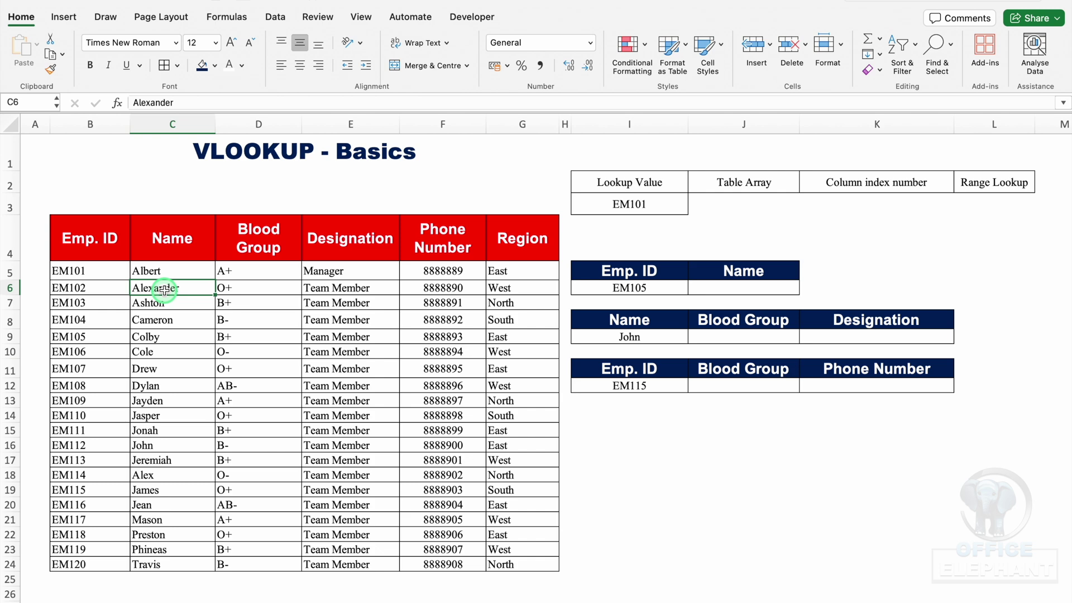
pyautogui.press('super+a')
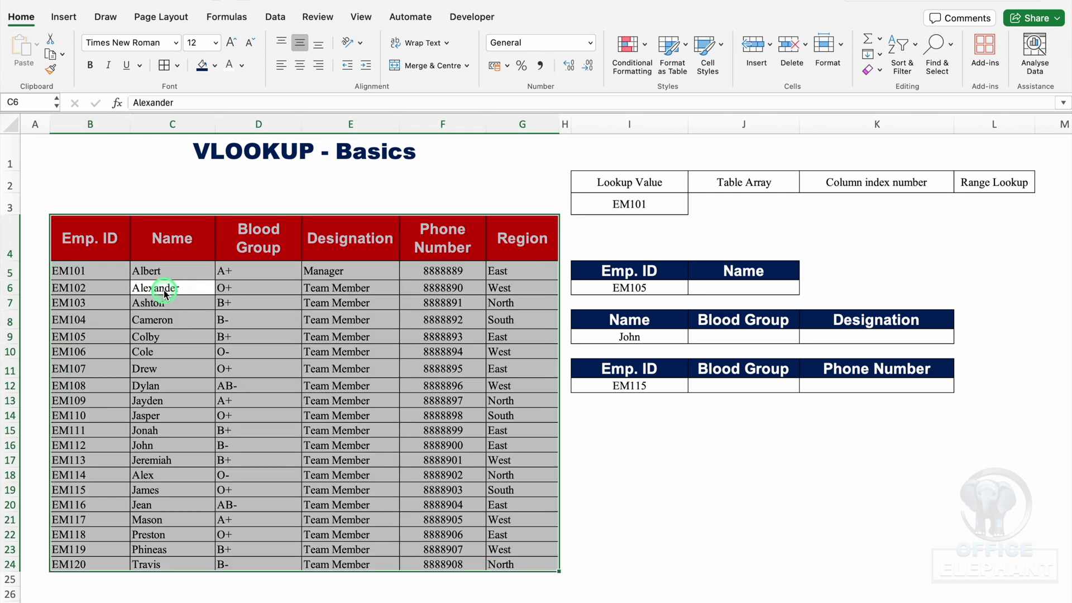
pyautogui.click(650, 208)
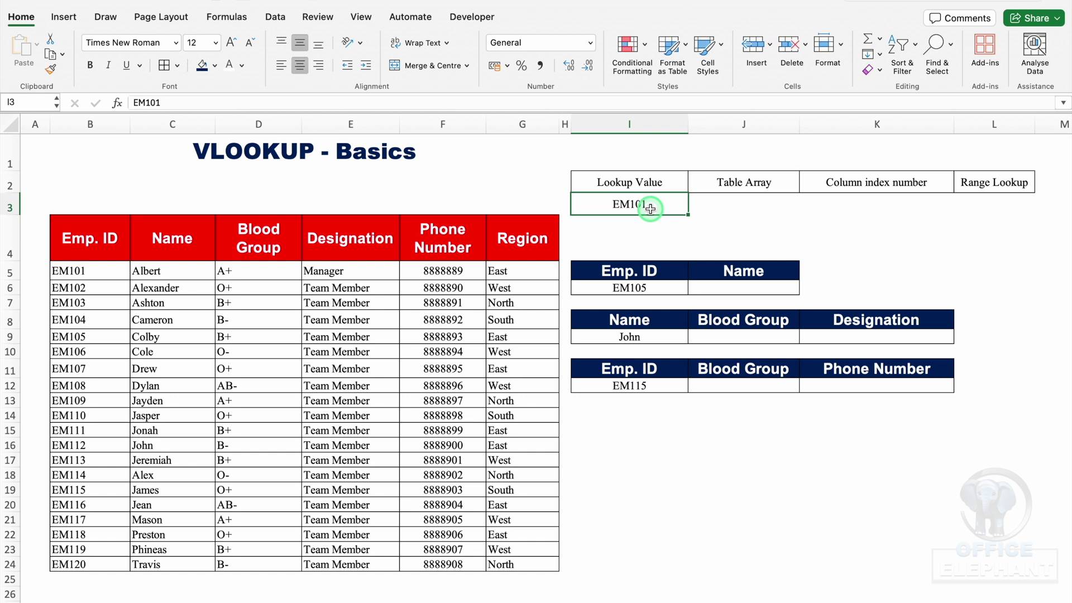
pyautogui.click(173, 237)
pyautogui.moveTo(174, 237); pyautogui.dragTo(525, 561)
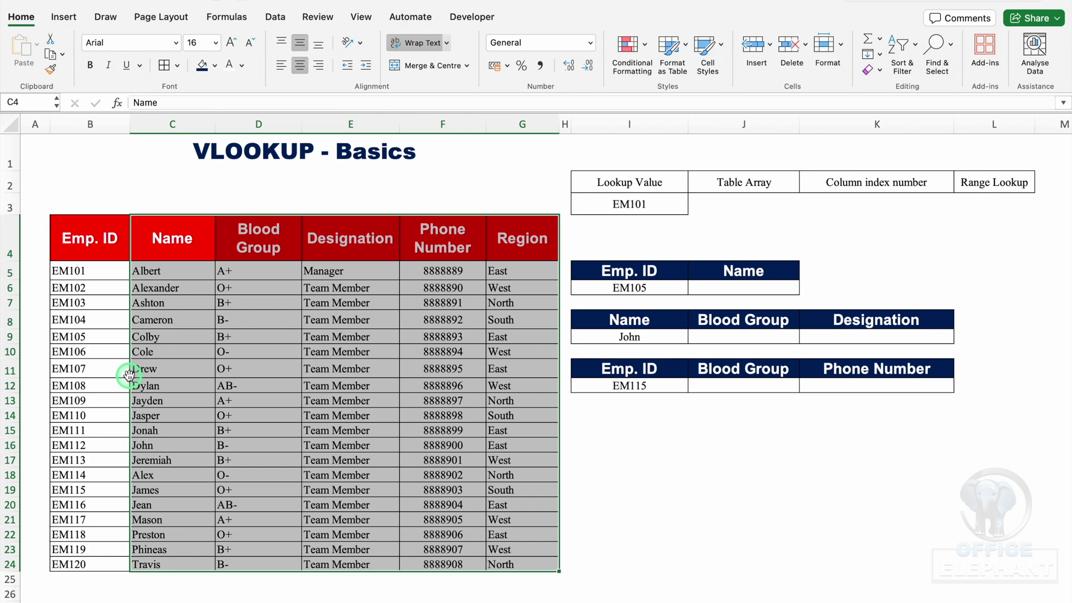
# Number the worksheet columns in row 2 from 1 in A2 to 7 in G2, filling the series across.
pyautogui.click(864, 207)
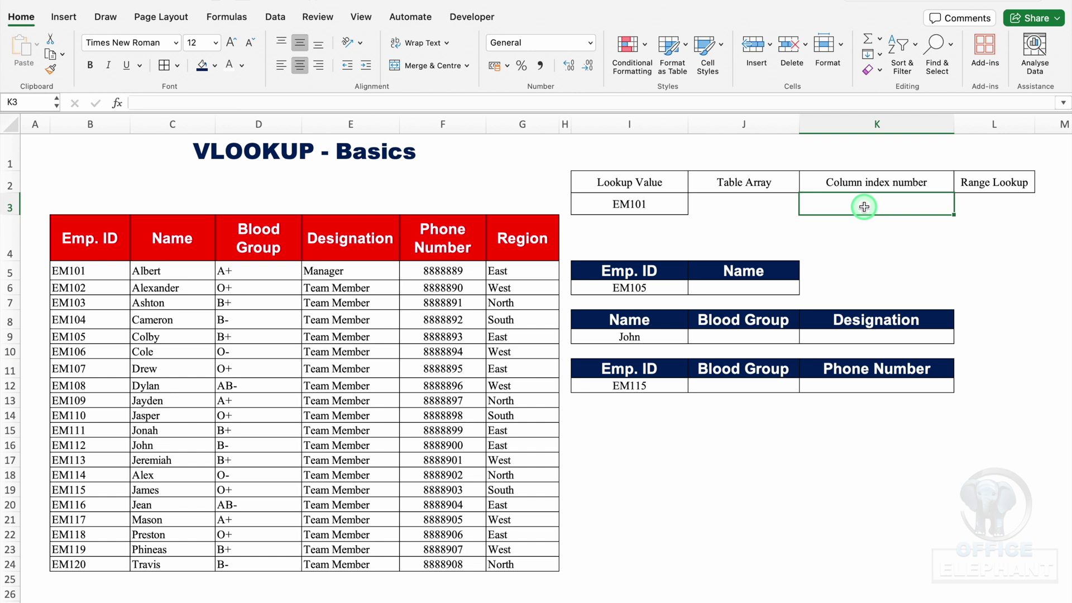
pyautogui.click(34, 199)
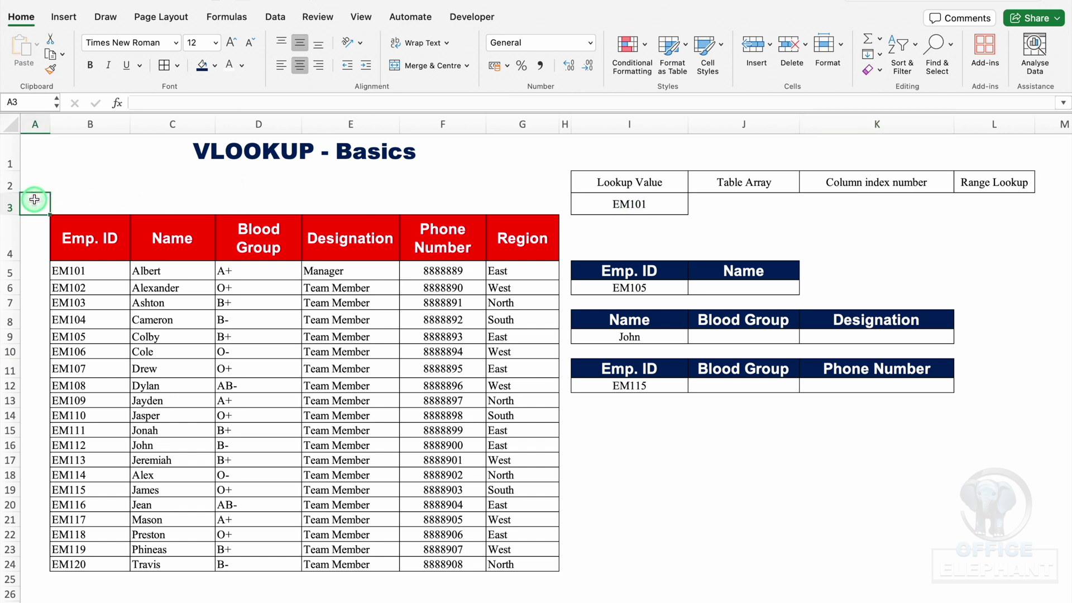
pyautogui.press('Up')
pyautogui.write('1')
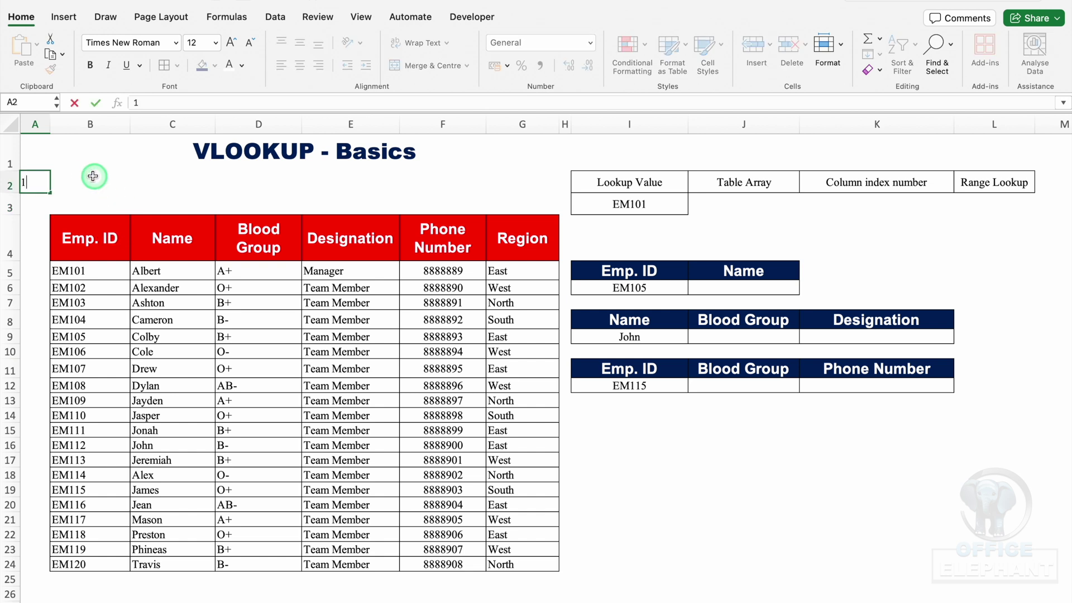
pyautogui.press('Tab')
pyautogui.write('2')
pyautogui.click(180, 185)
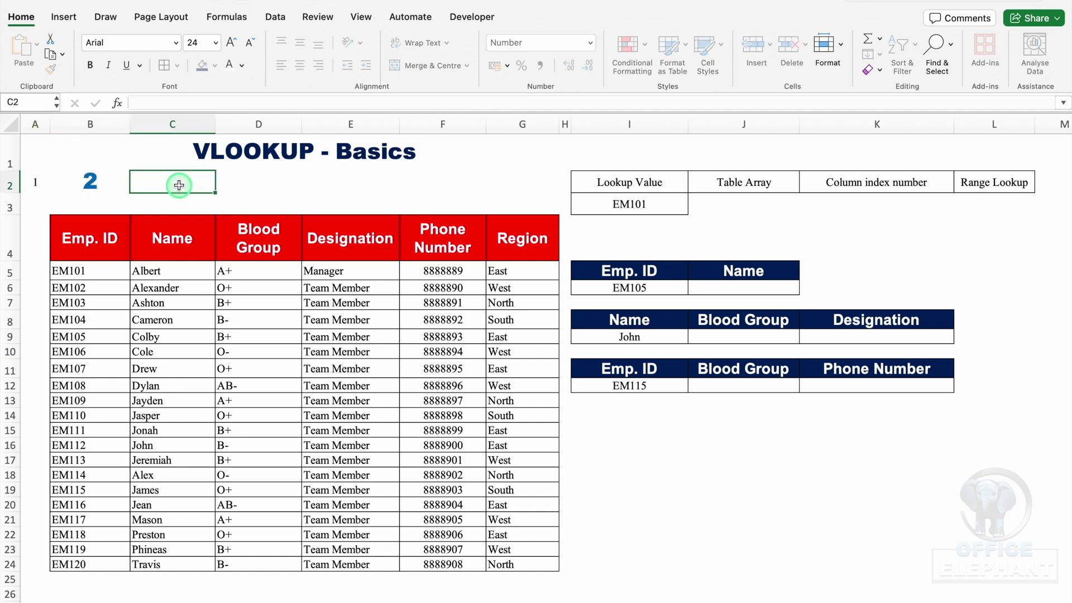
pyautogui.write('3')
pyautogui.click(259, 187)
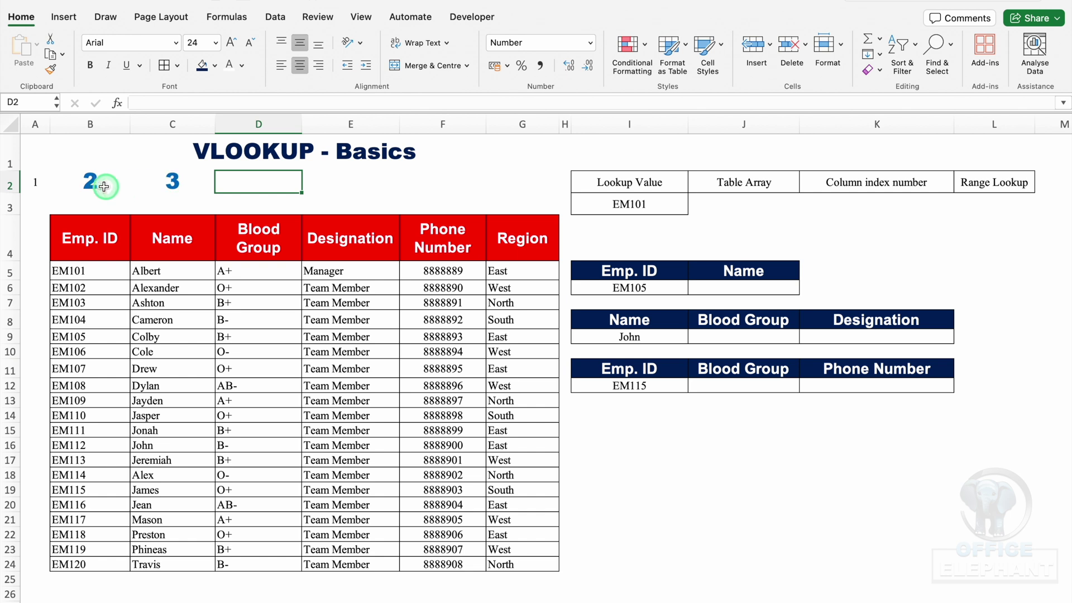
pyautogui.moveTo(98, 181); pyautogui.dragTo(539, 187)
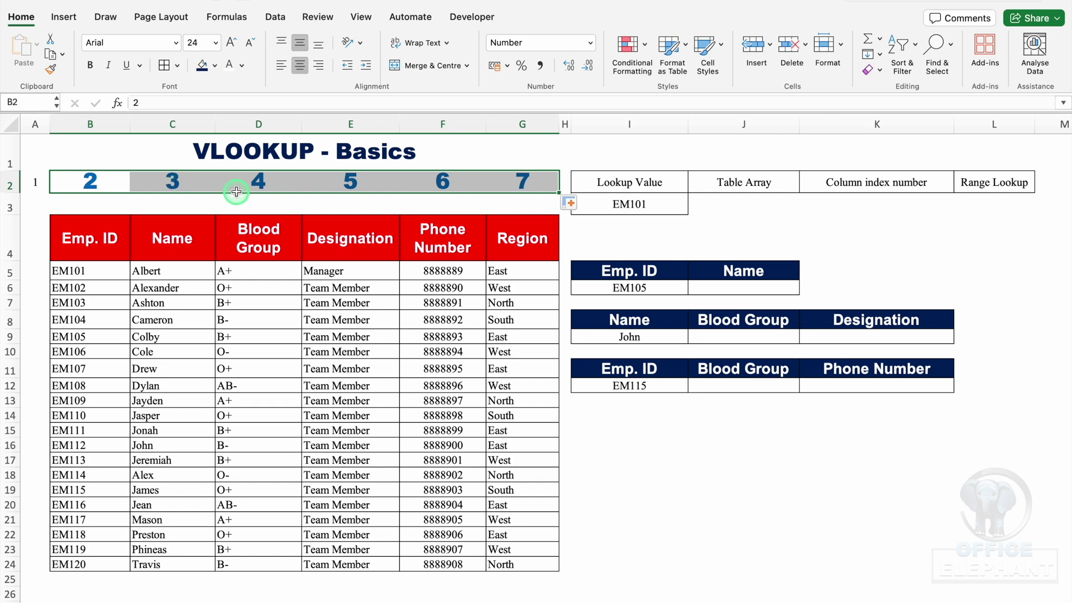
pyautogui.click(235, 187)
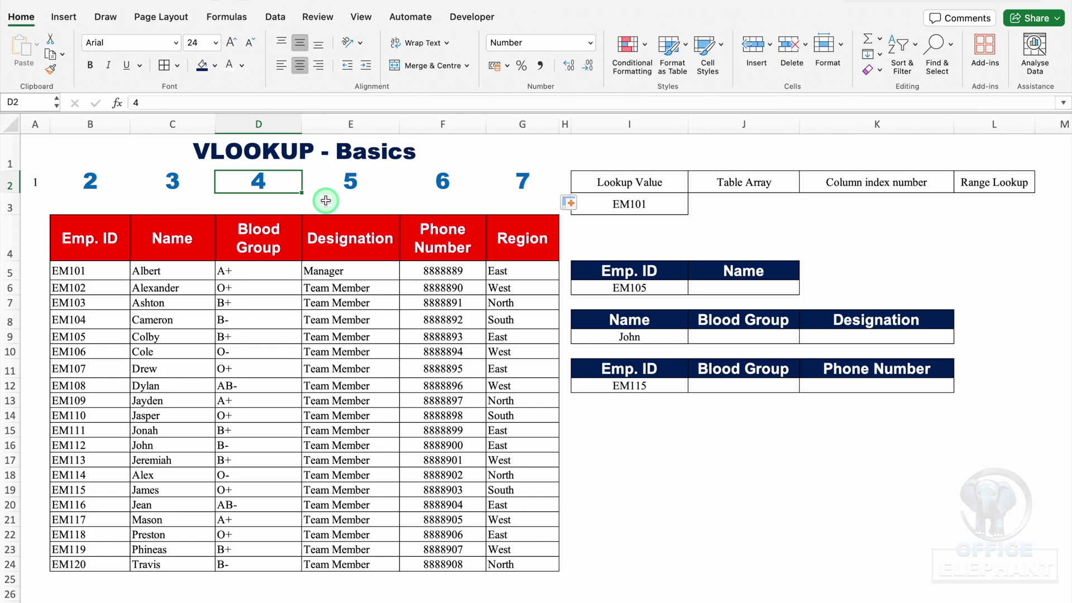
# Number the employee table's columns in row 3 from 1 above Emp. ID to 6 above Region.
pyautogui.click(104, 205)
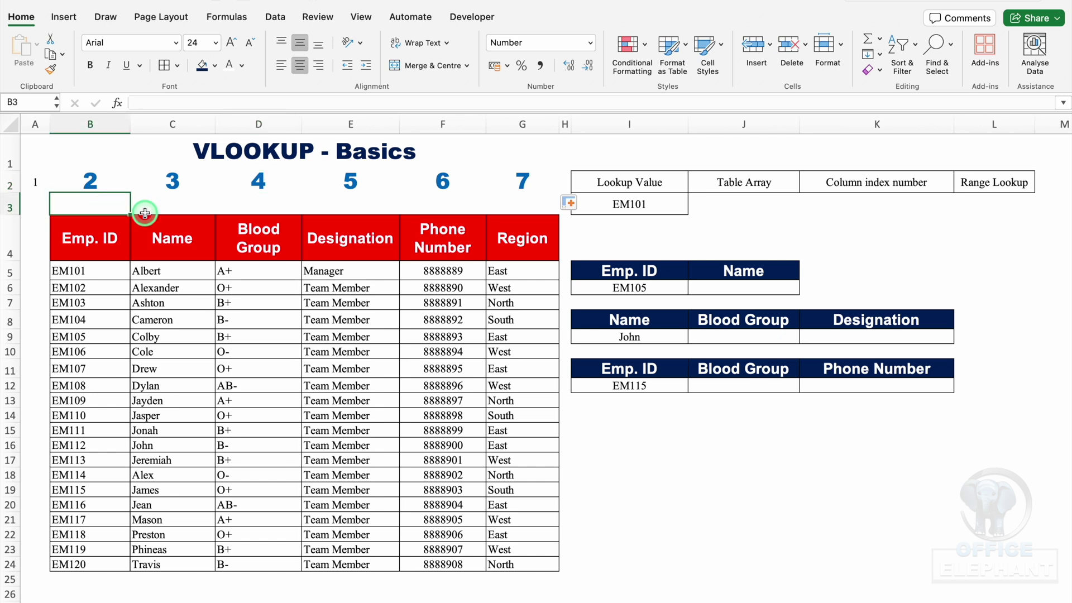
pyautogui.write('1')
pyautogui.click(174, 201)
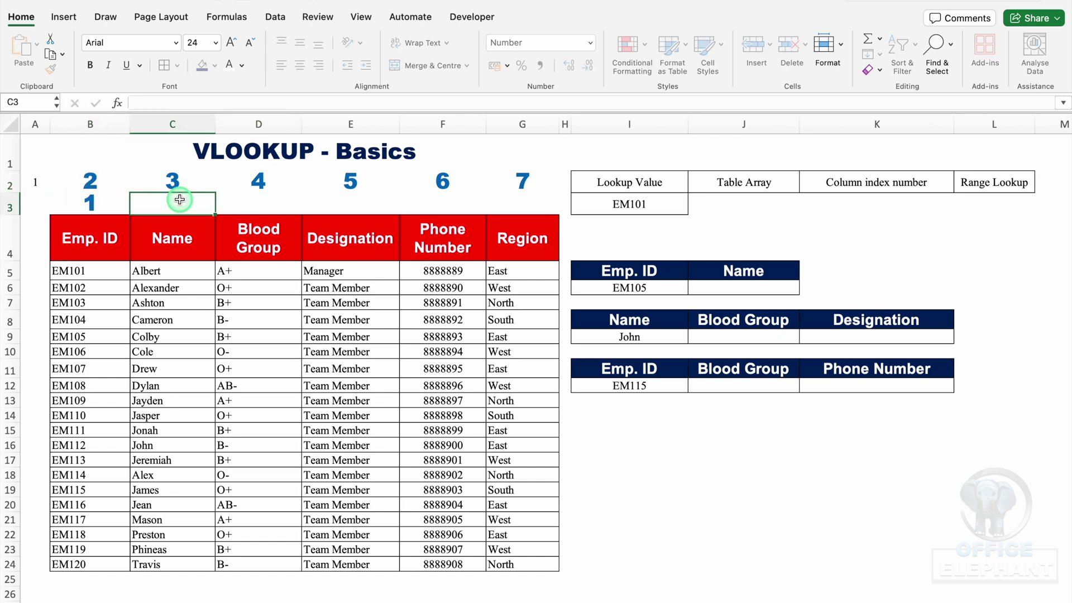
pyautogui.write('2')
pyautogui.click(268, 204)
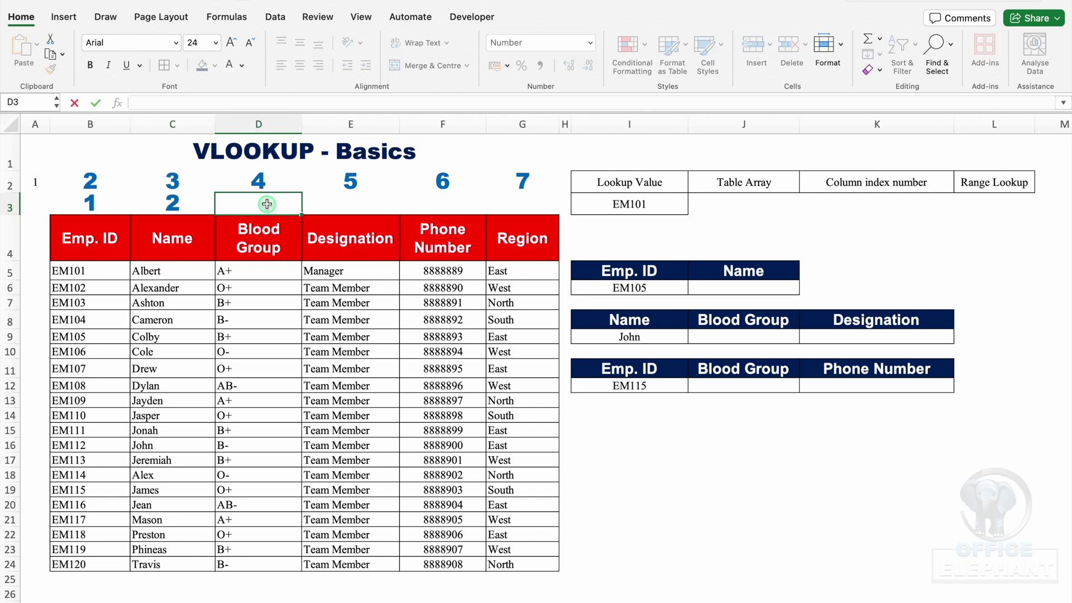
pyautogui.moveTo(99, 202); pyautogui.dragTo(511, 206)
pyautogui.click(257, 202)
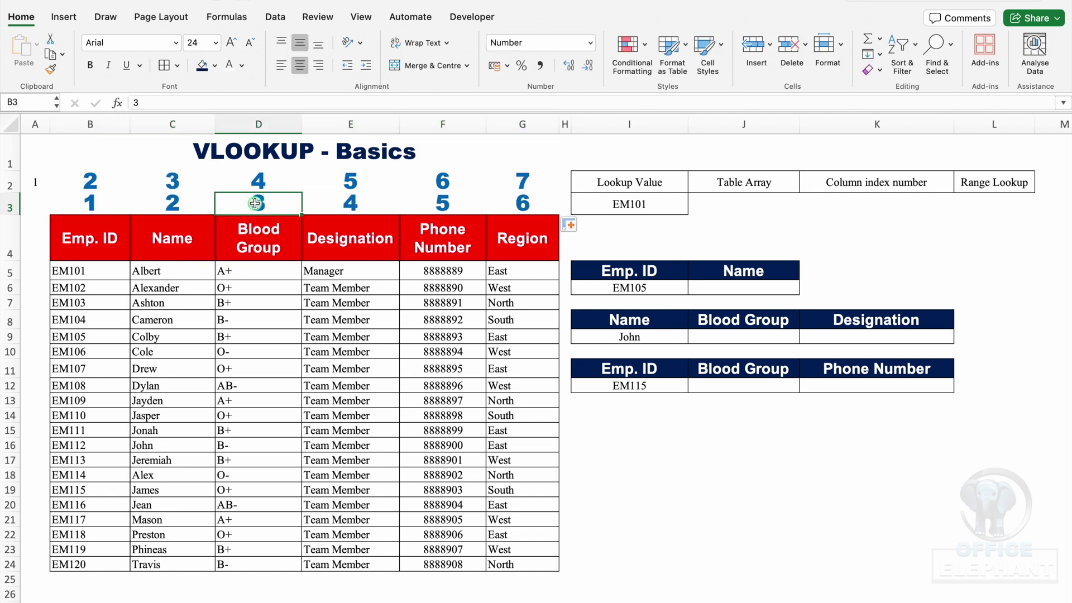
pyautogui.click(348, 201)
pyautogui.click(442, 202)
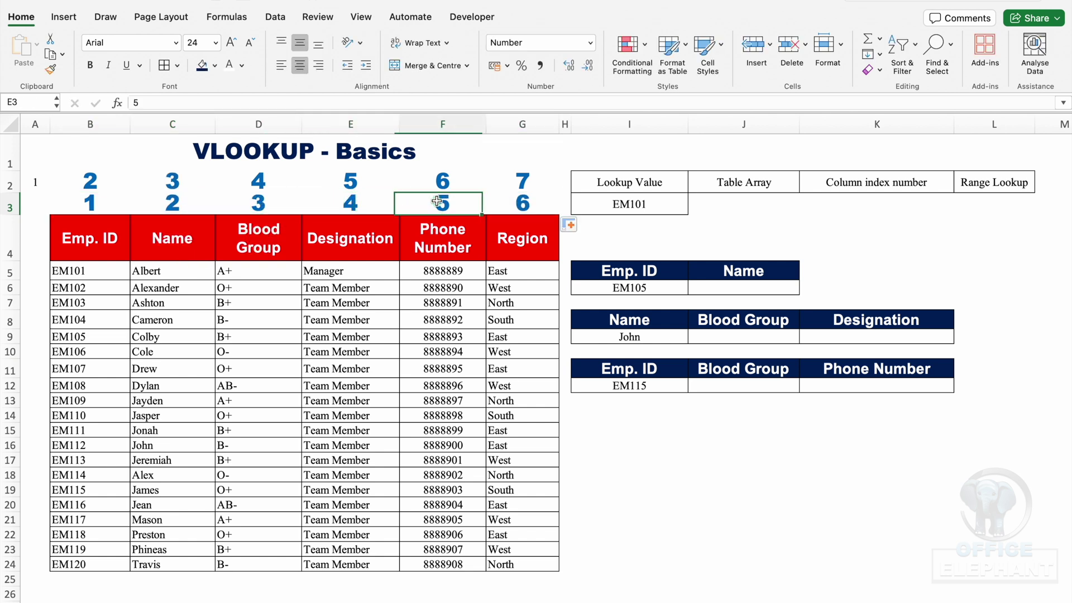
pyautogui.click(520, 201)
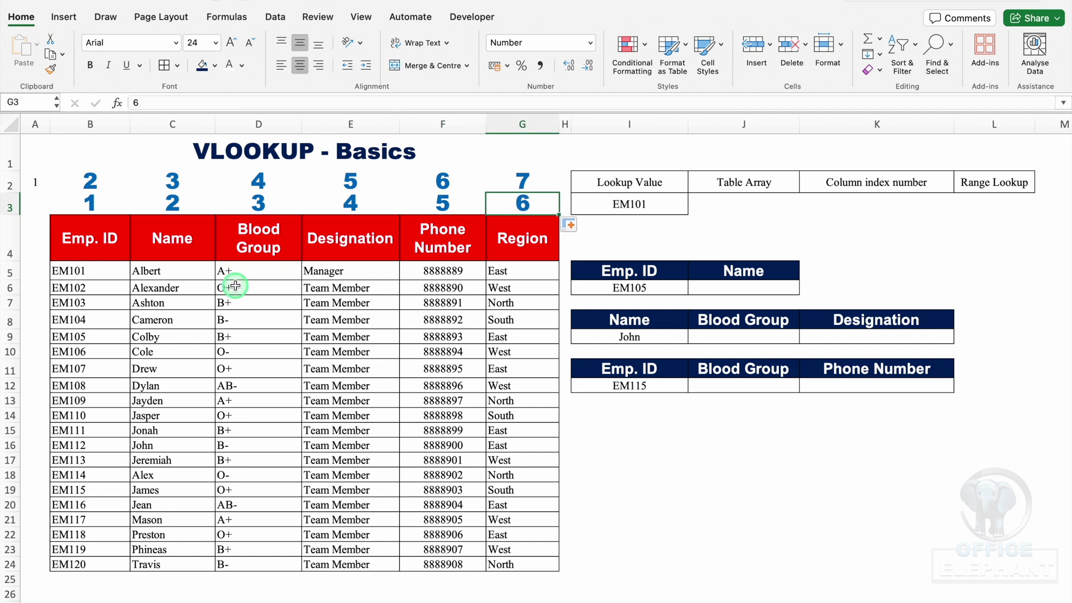
# Try renumbering row 3 from the Name column, with 1 in C3, 2 in D3 and B3 cleared.
pyautogui.click(169, 208)
pyautogui.write('1')
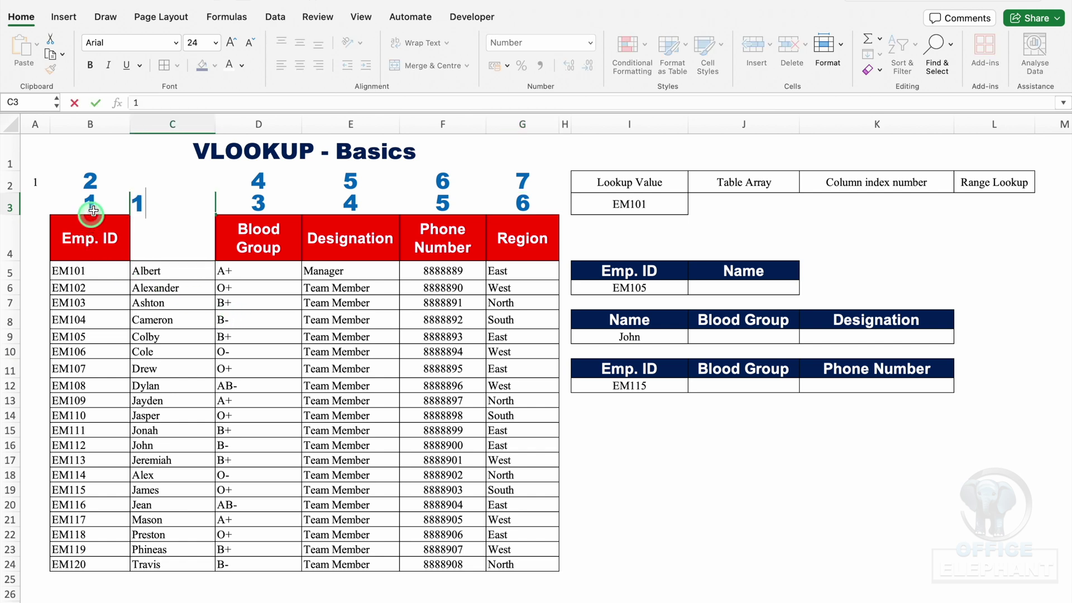
pyautogui.click(97, 199)
pyautogui.click(257, 201)
pyautogui.write('2')
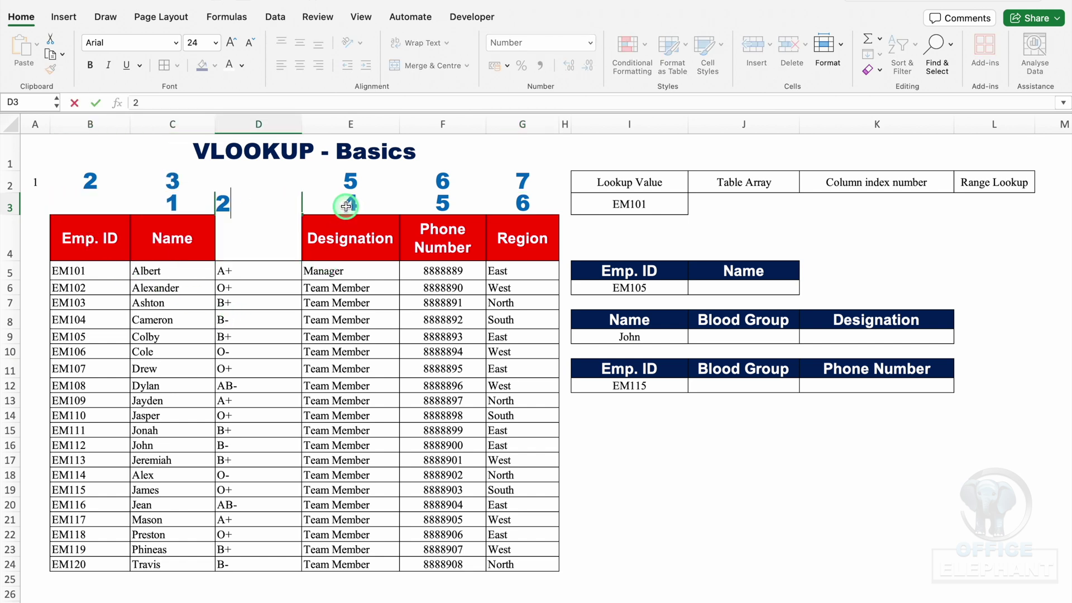
pyautogui.click(353, 203)
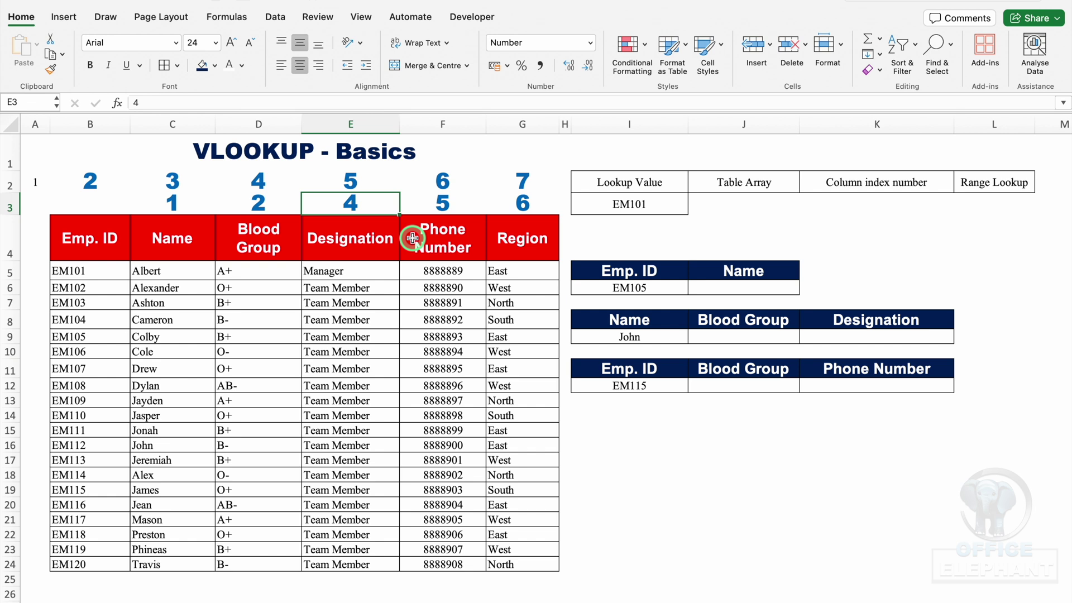
# Undo the renumbering edits in B3, C3 and D3.
pyautogui.press('super+z')
pyautogui.press('super+z')
pyautogui.press('super+z')
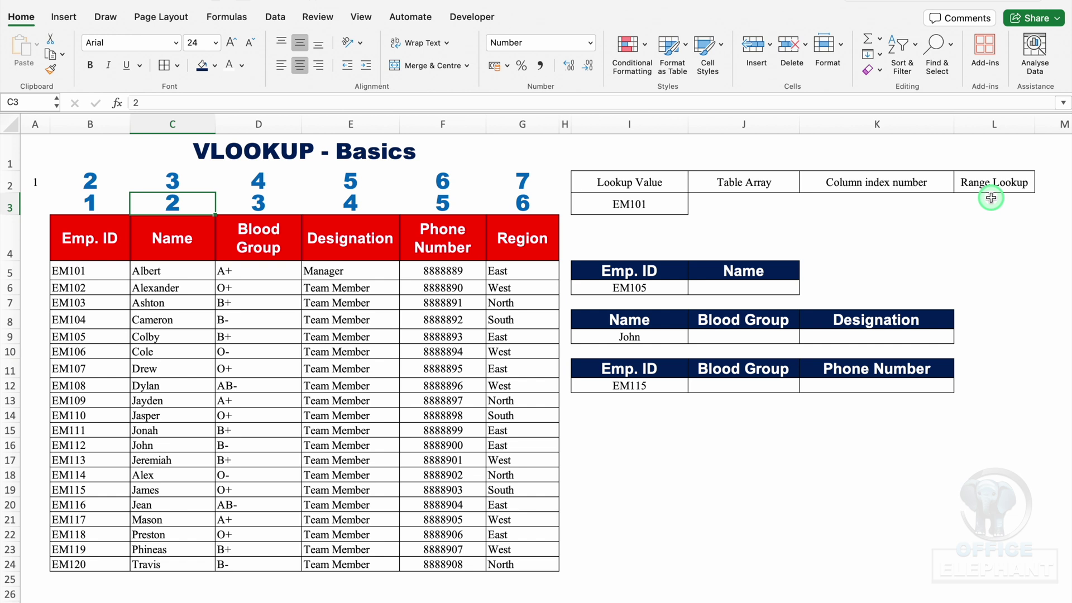
pyautogui.click(991, 197)
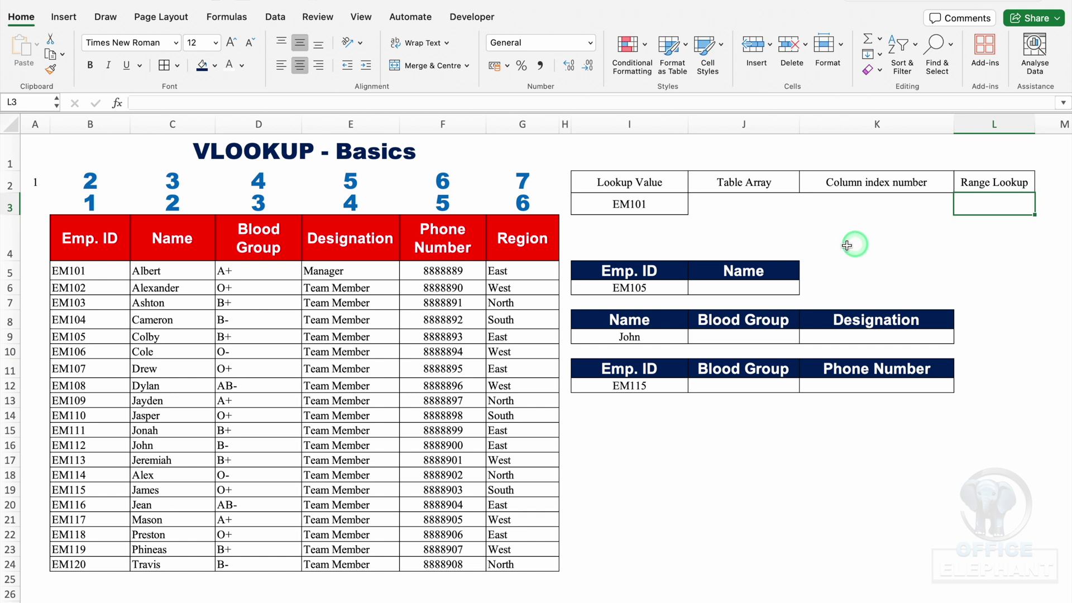
pyautogui.click(662, 285)
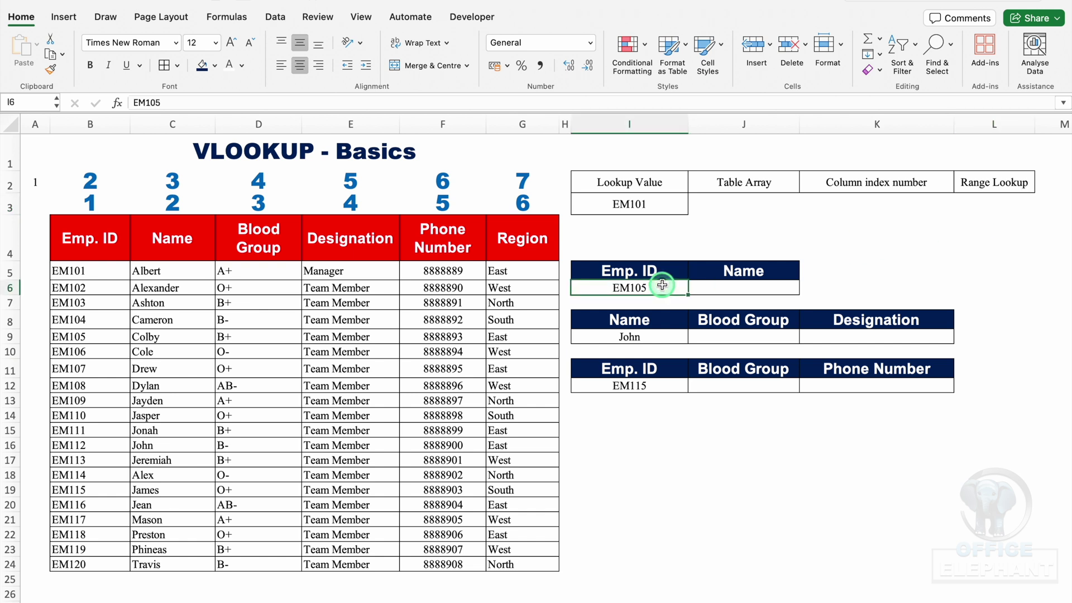
pyautogui.click(743, 286)
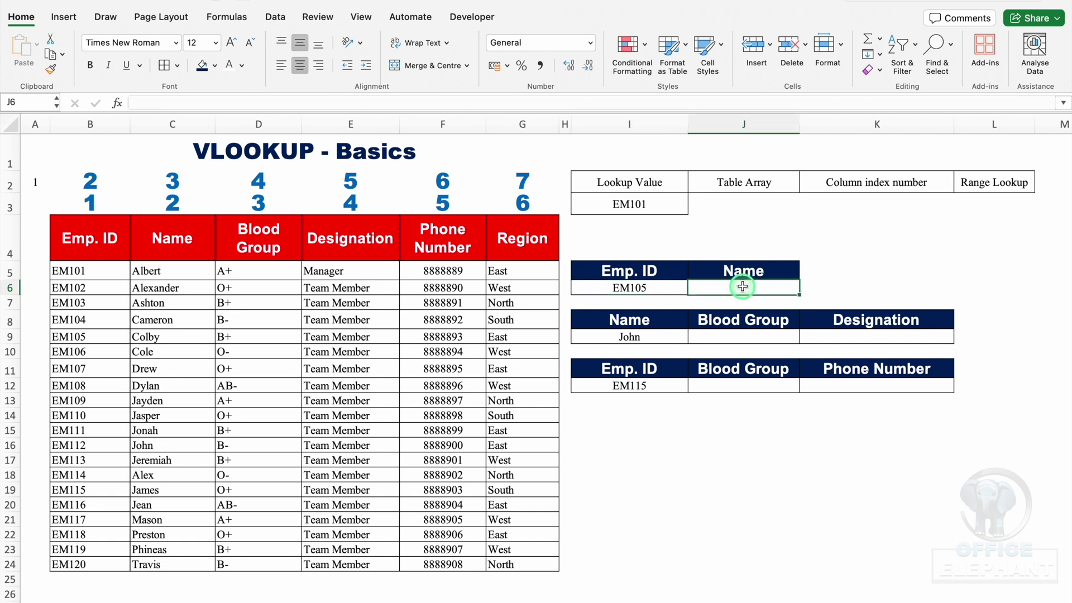
pyautogui.click(655, 288)
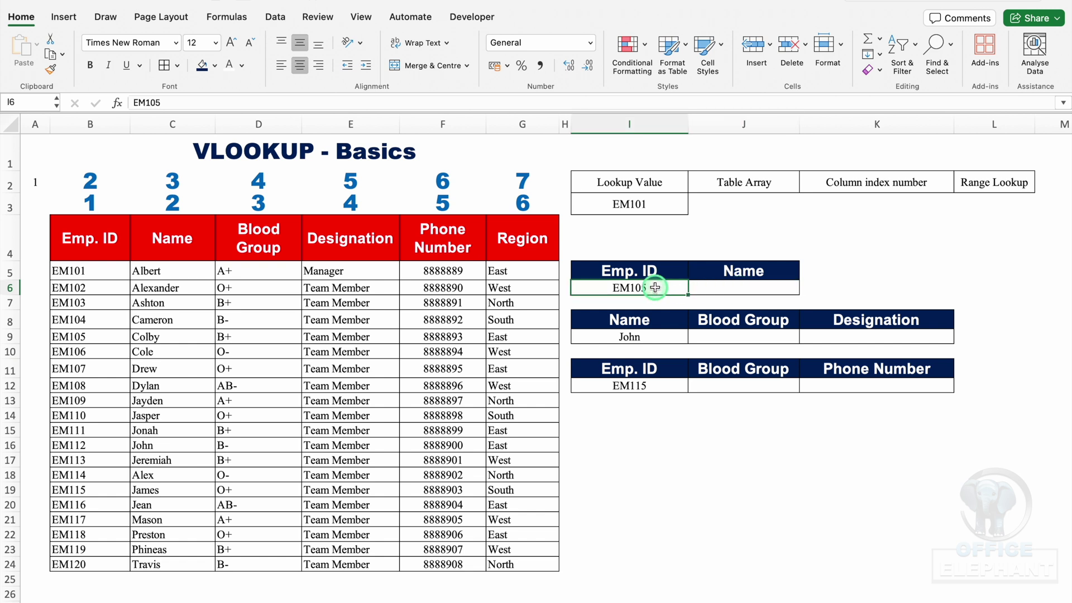
# In J6, look up the employee name for the ID in I6 with =VLOOKUP(I6,B4:G24,2,0).
pyautogui.click(754, 287)
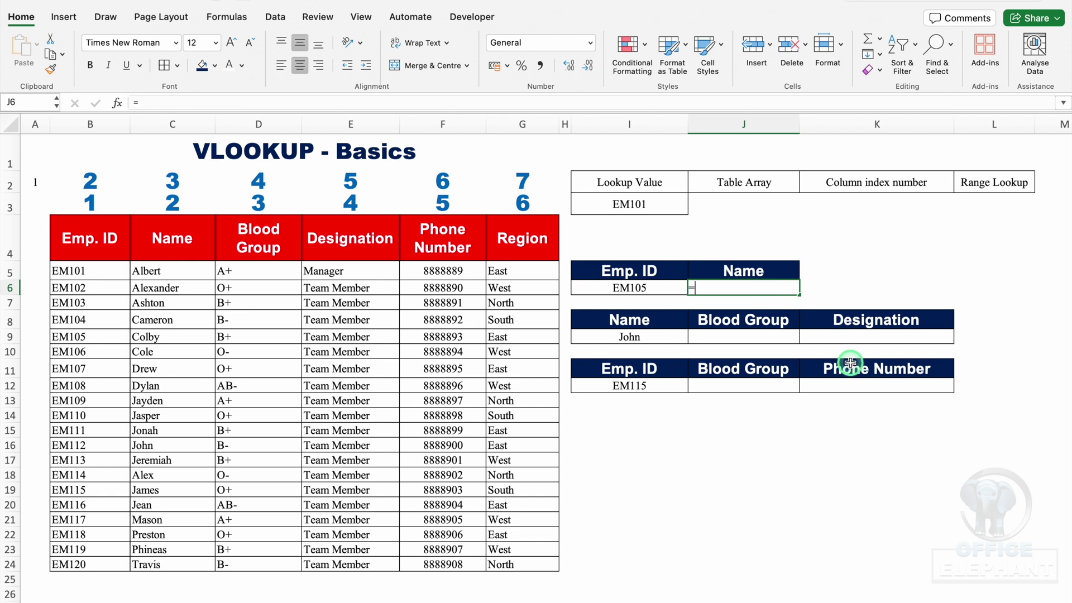
pyautogui.write('=vlo')
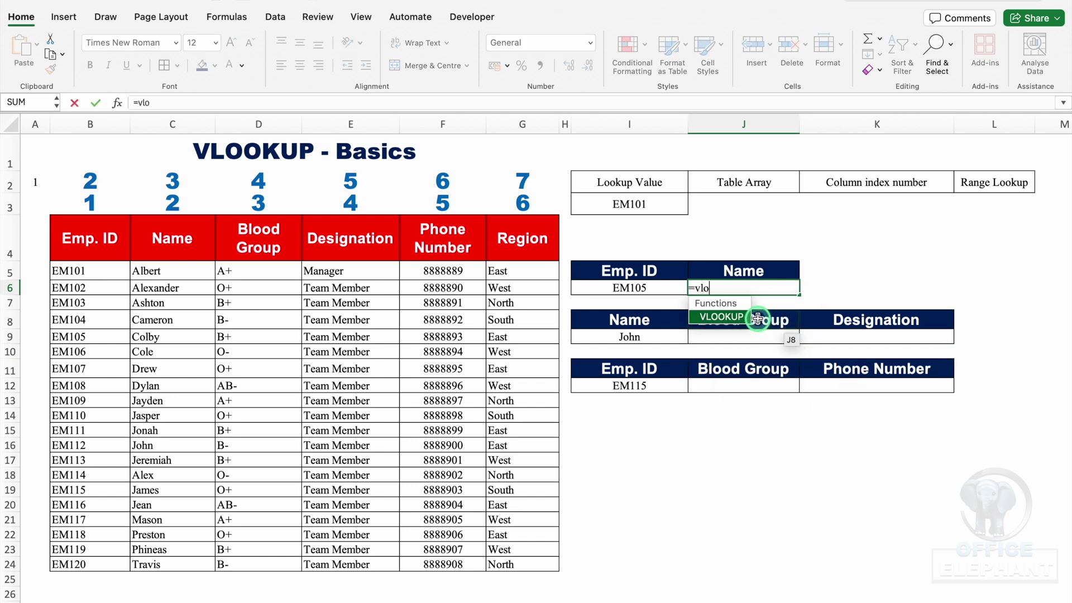
pyautogui.doubleClick(740, 315)
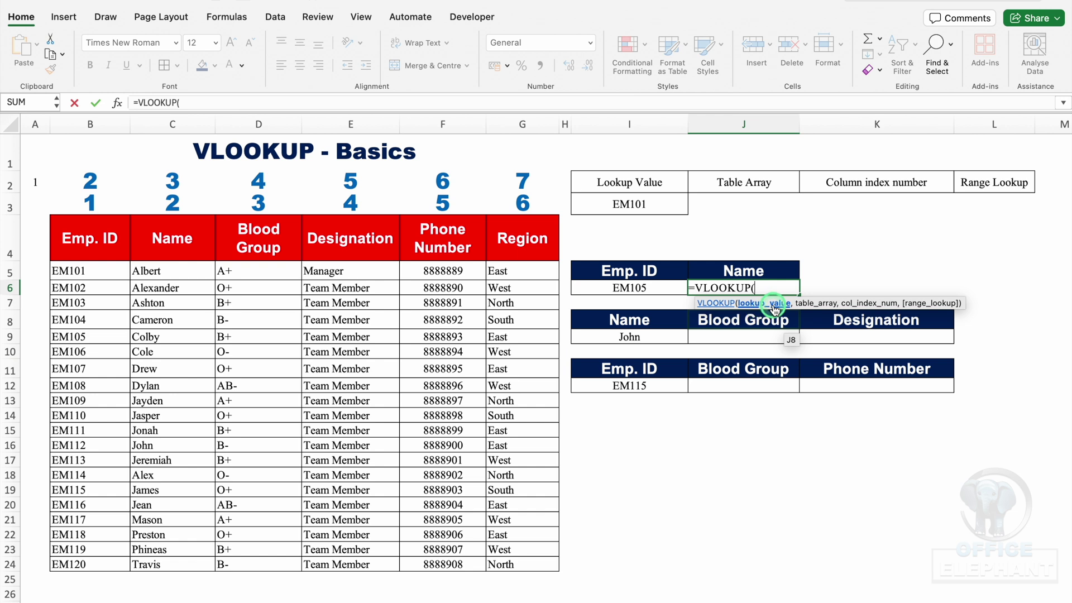
pyautogui.click(644, 288)
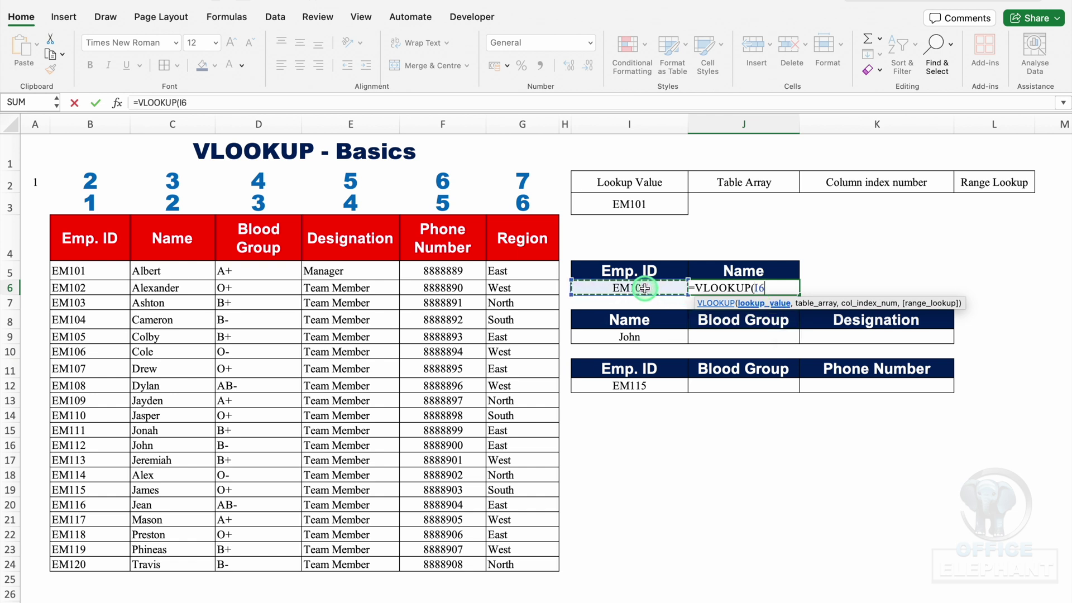
pyautogui.write(',')
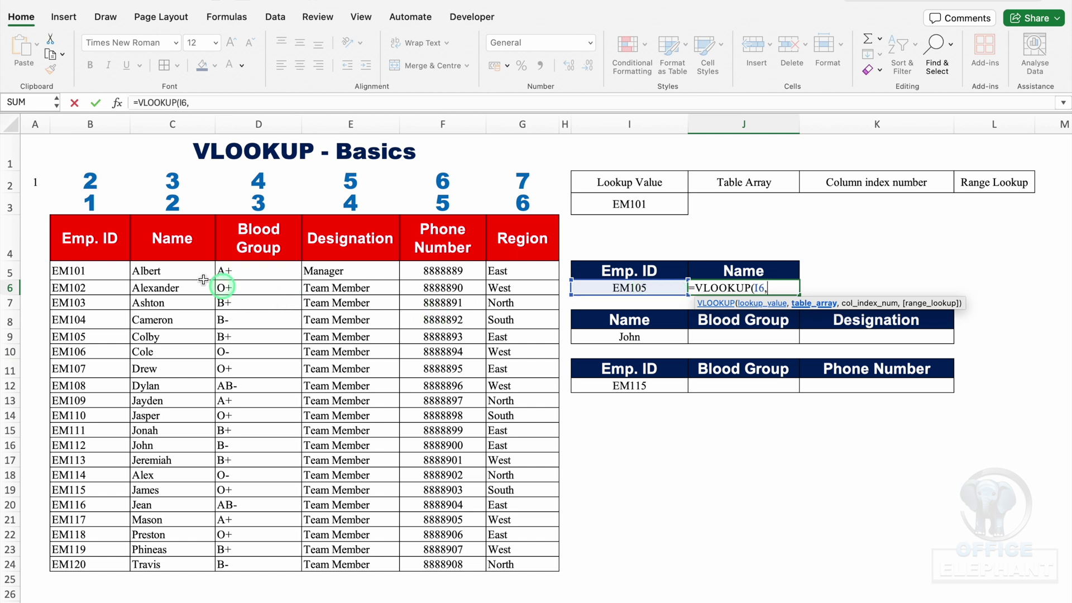
pyautogui.moveTo(106, 247); pyautogui.dragTo(510, 561)
pyautogui.write(',')
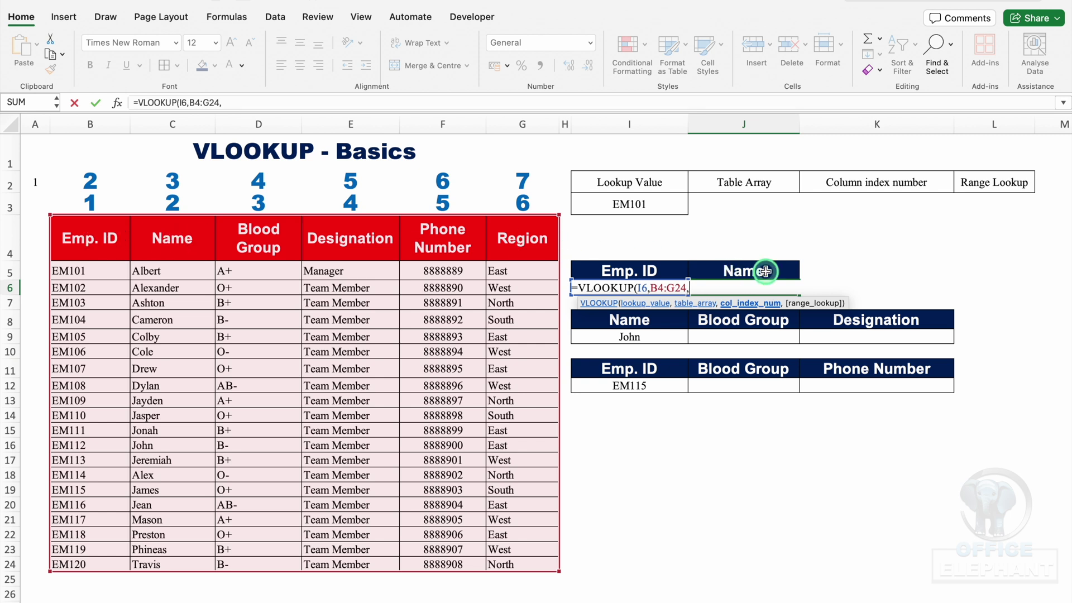
pyautogui.write('2,')
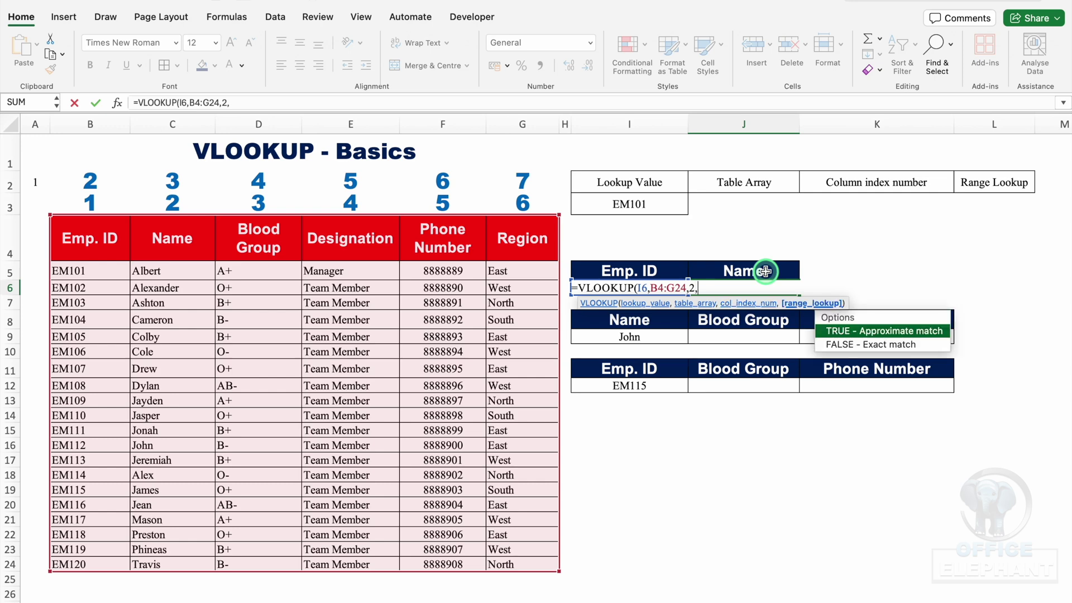
pyautogui.write('0)')
pyautogui.press('Return')
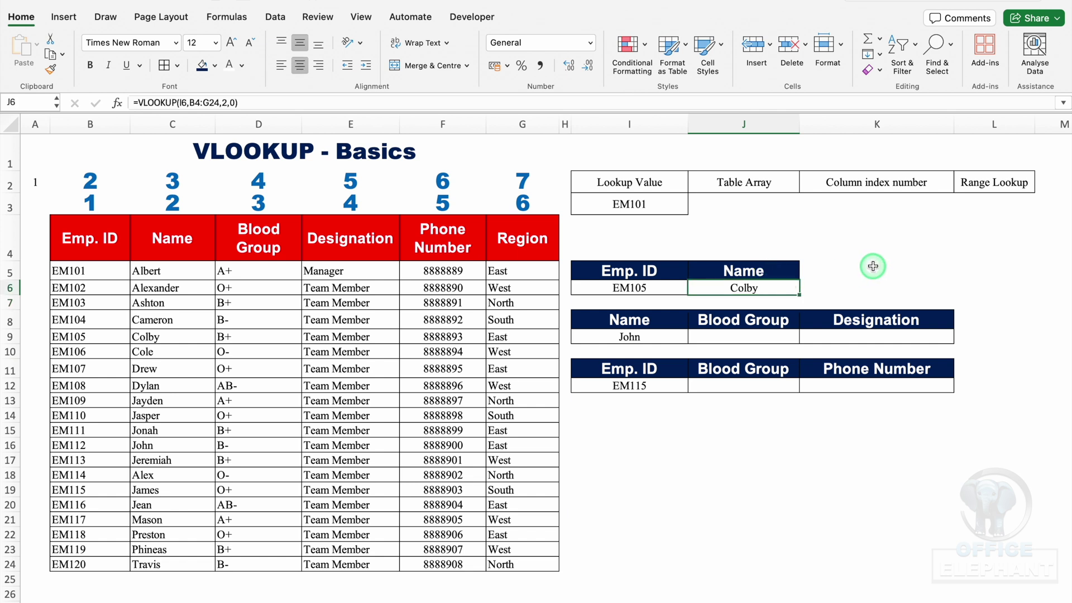
# In J9, look up the blood group for the name in I9 with =VLOOKUP(I9,C4:G24,2,0).
pyautogui.click(667, 336)
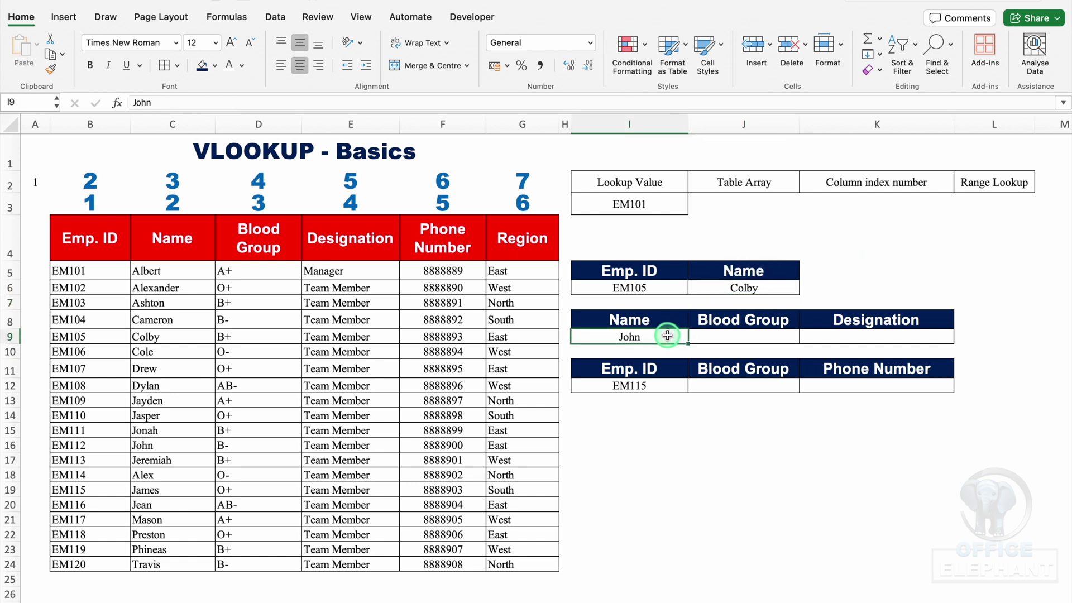
pyautogui.click(722, 336)
pyautogui.click(829, 333)
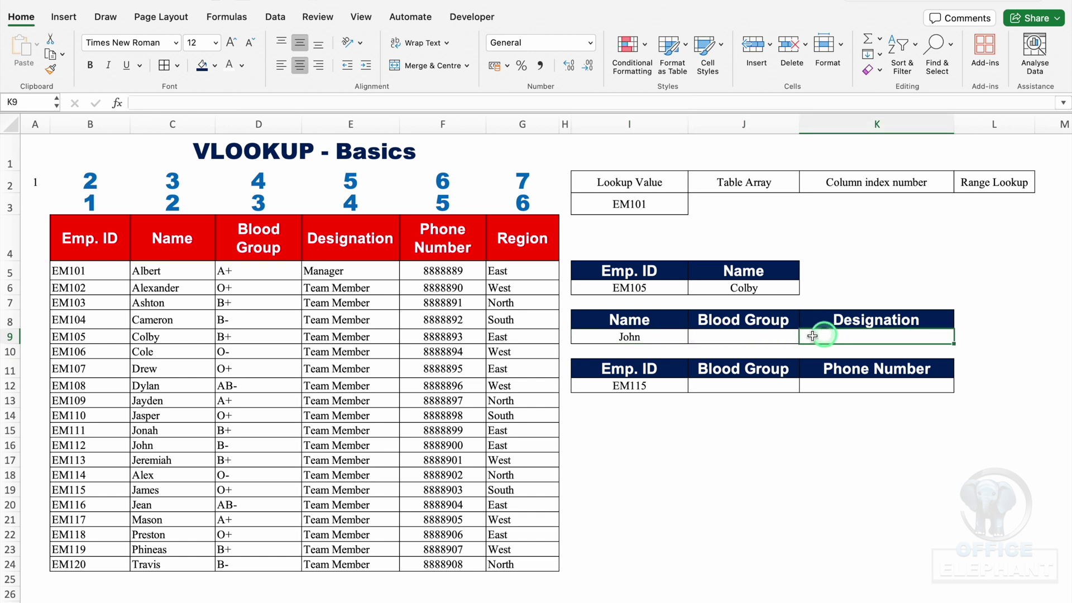
pyautogui.click(744, 336)
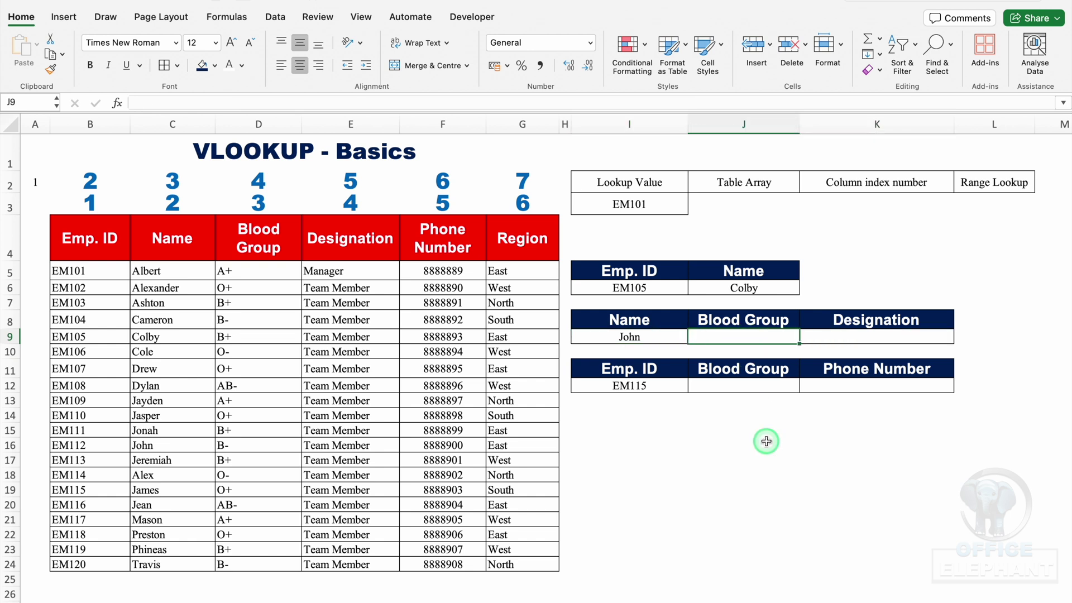
pyautogui.write('=vlo')
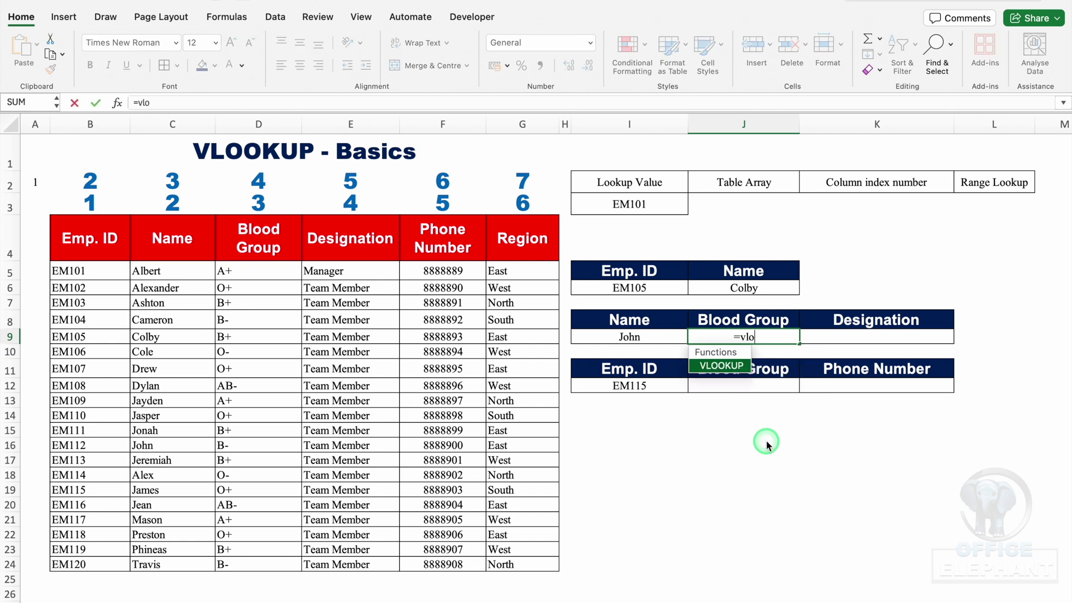
pyautogui.doubleClick(721, 366)
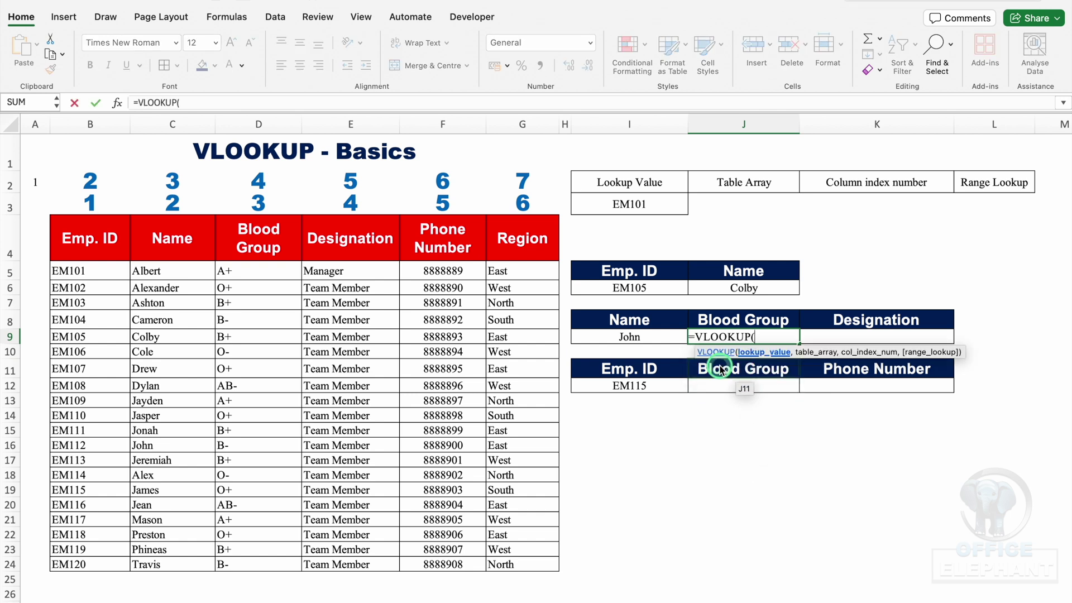
pyautogui.click(657, 335)
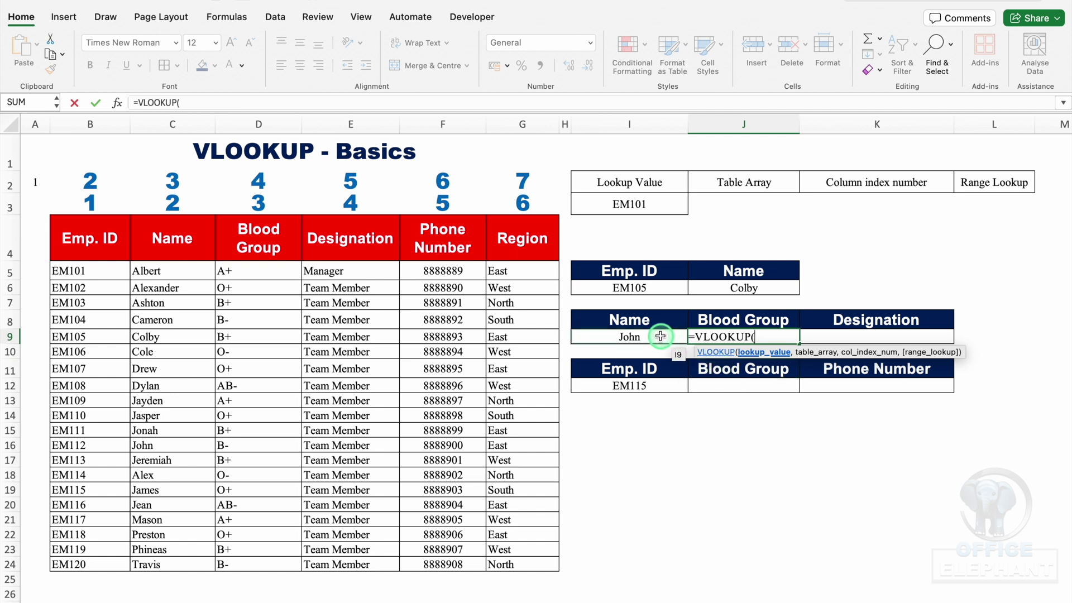
pyautogui.write(',')
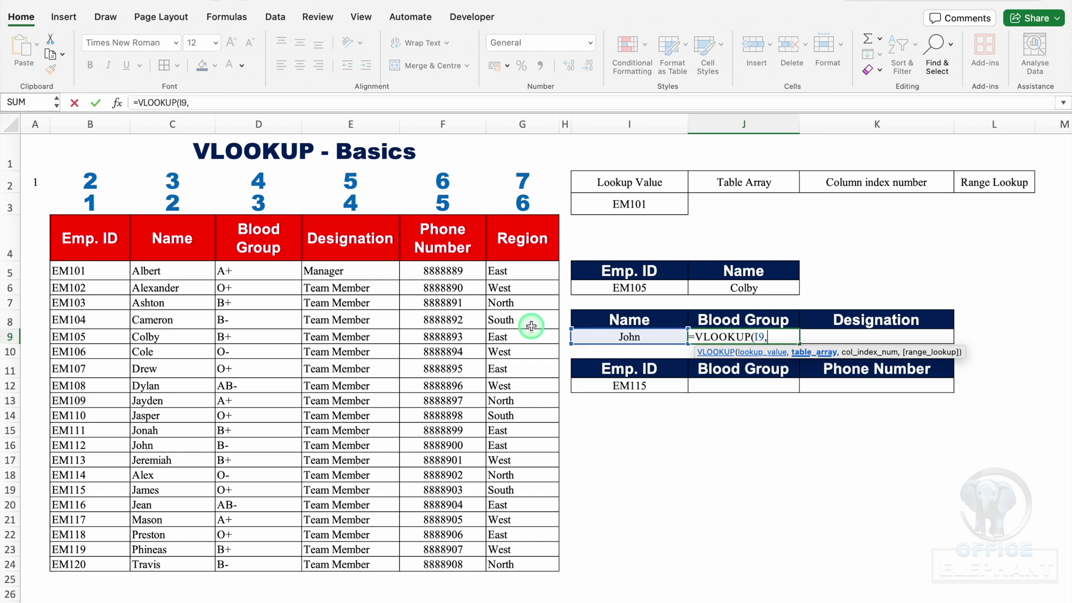
pyautogui.moveTo(175, 240); pyautogui.dragTo(530, 567)
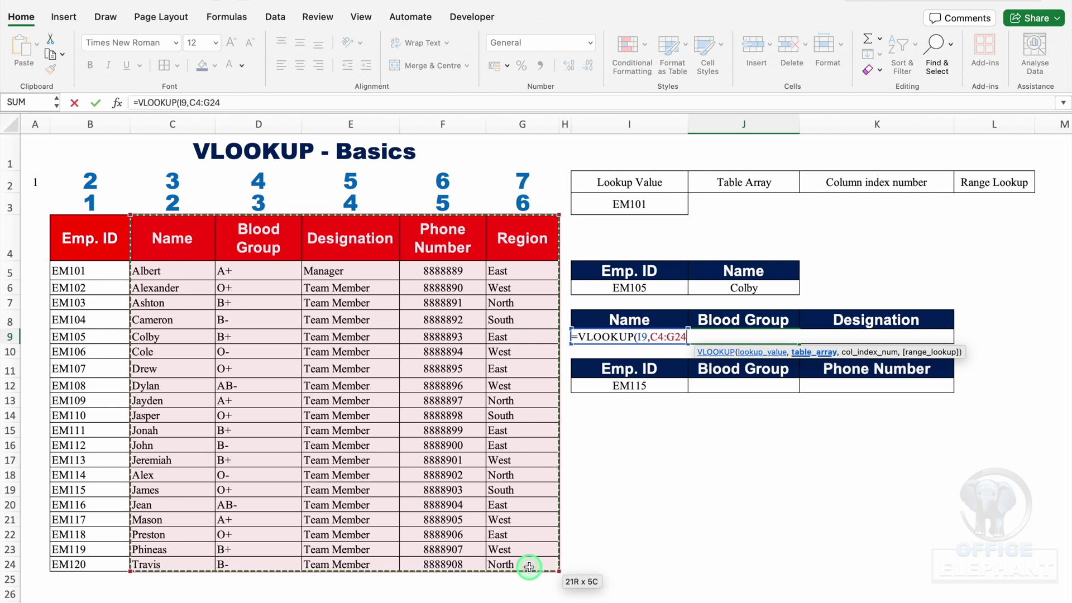
pyautogui.write(',')
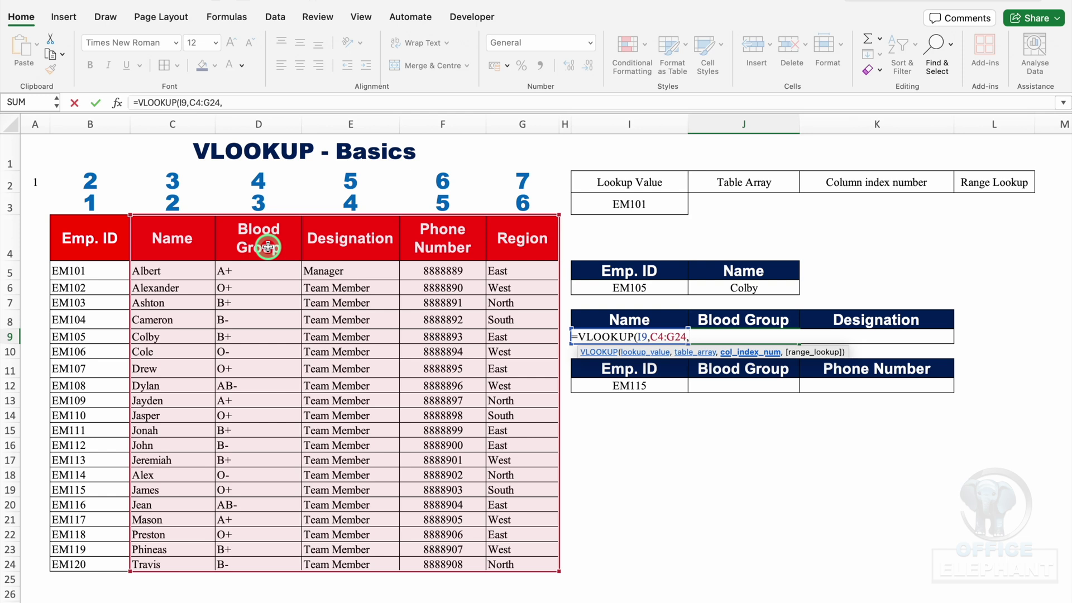
pyautogui.write('2,')
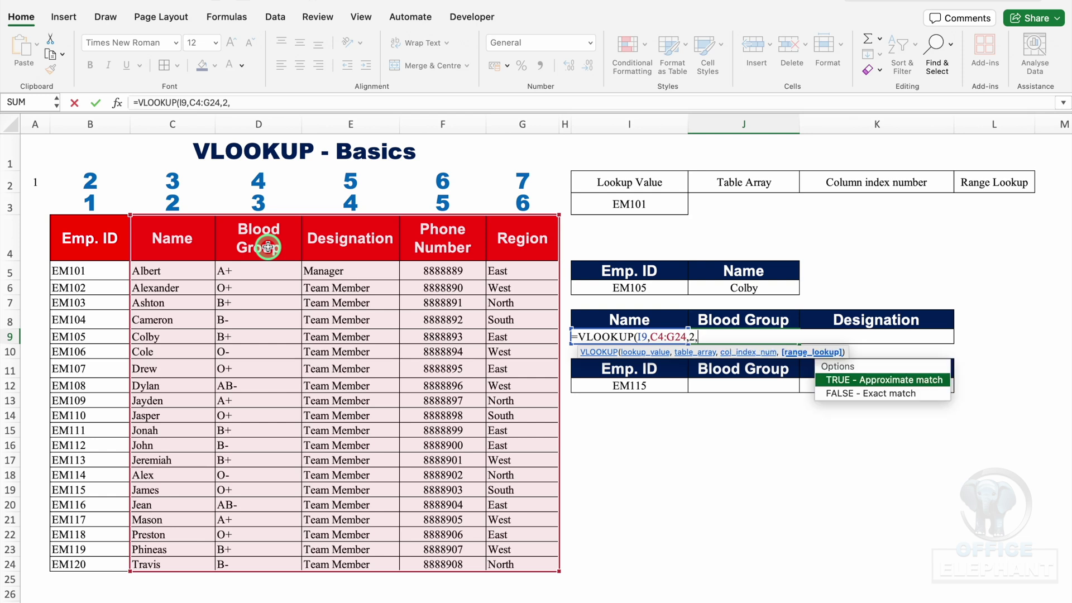
pyautogui.write('0)')
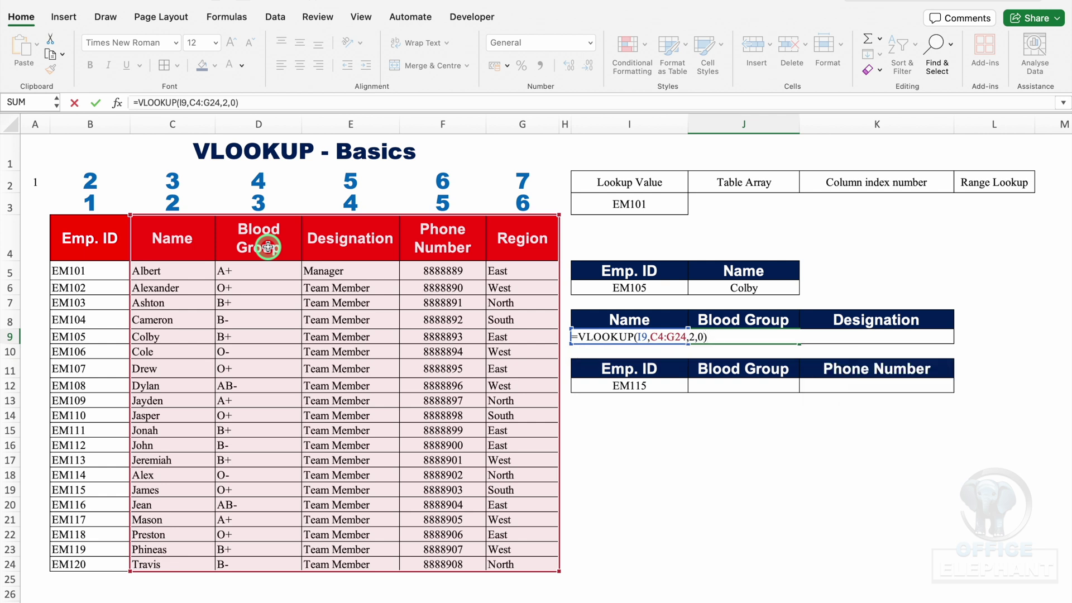
pyautogui.press('Return')
pyautogui.click(761, 335)
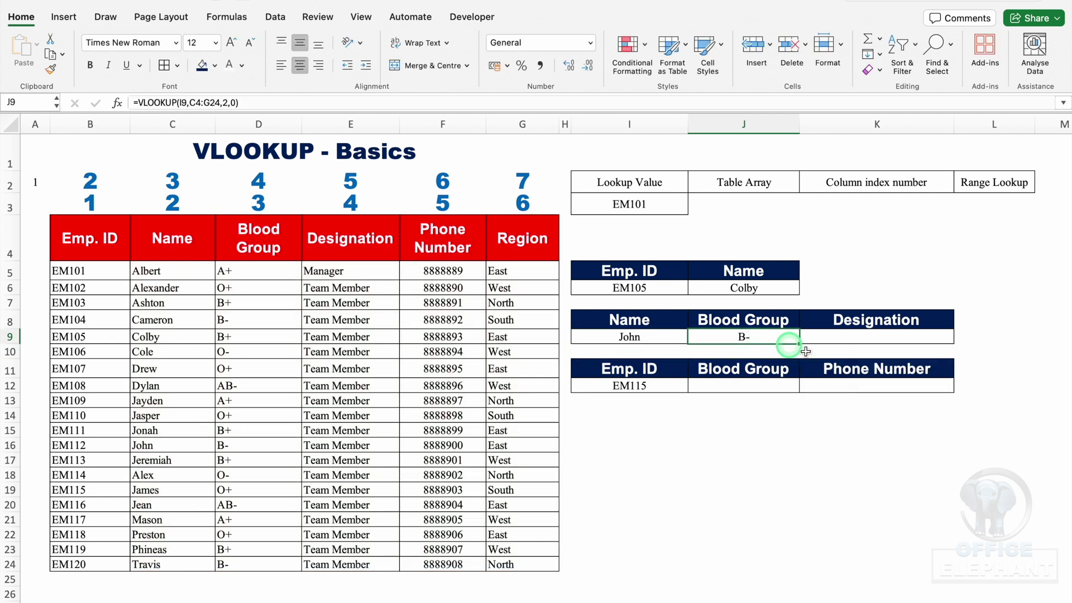
# In K9, look up the designation for the name in I9 with =VLOOKUP(I9,C4:G24,3,0).
pyautogui.press('Right')
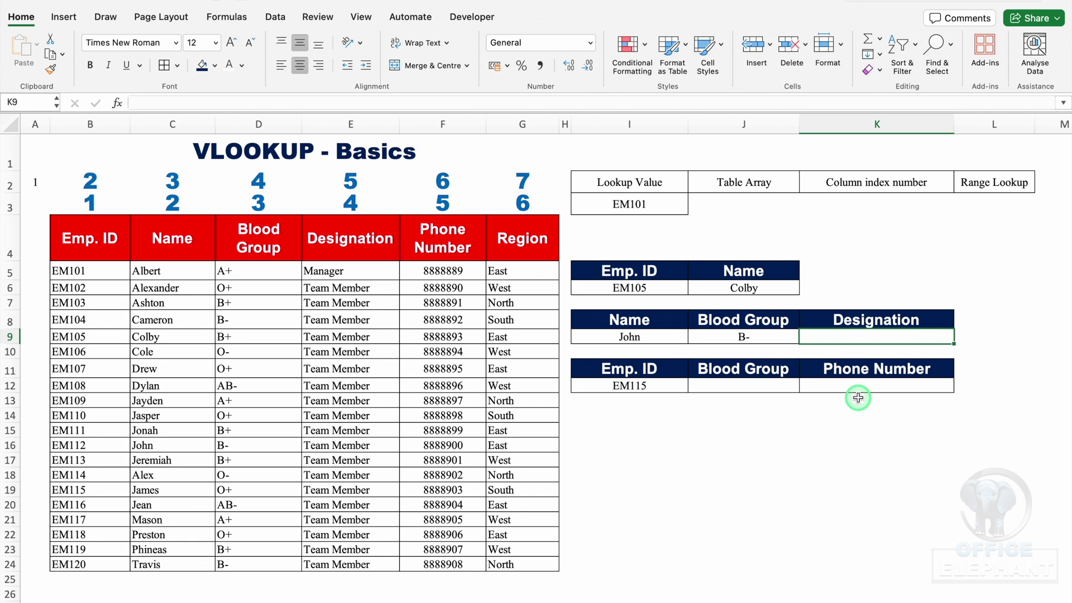
pyautogui.write('=vlo')
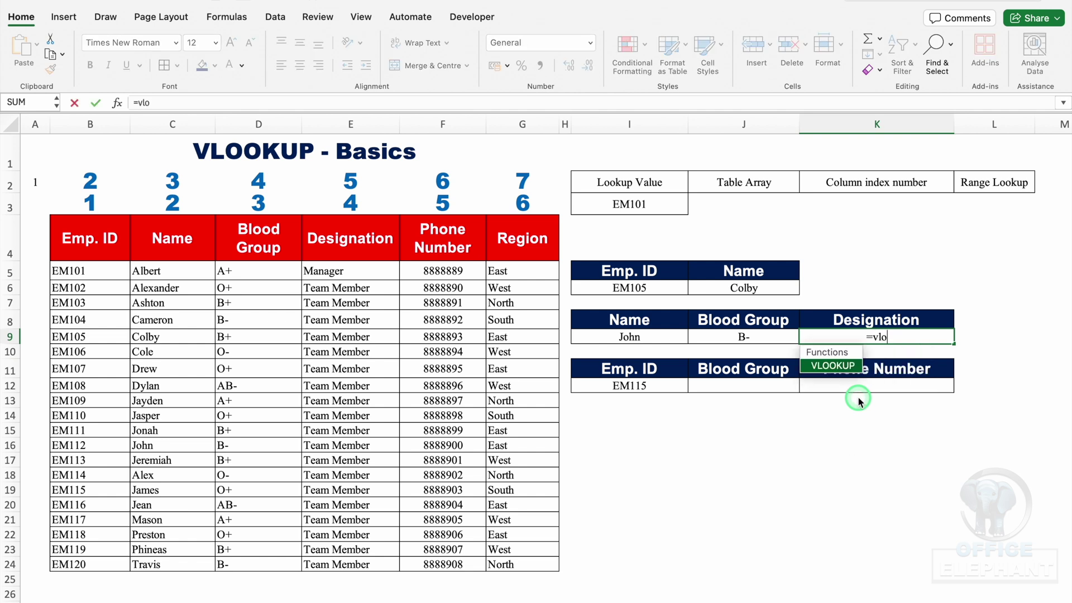
pyautogui.press('Tab')
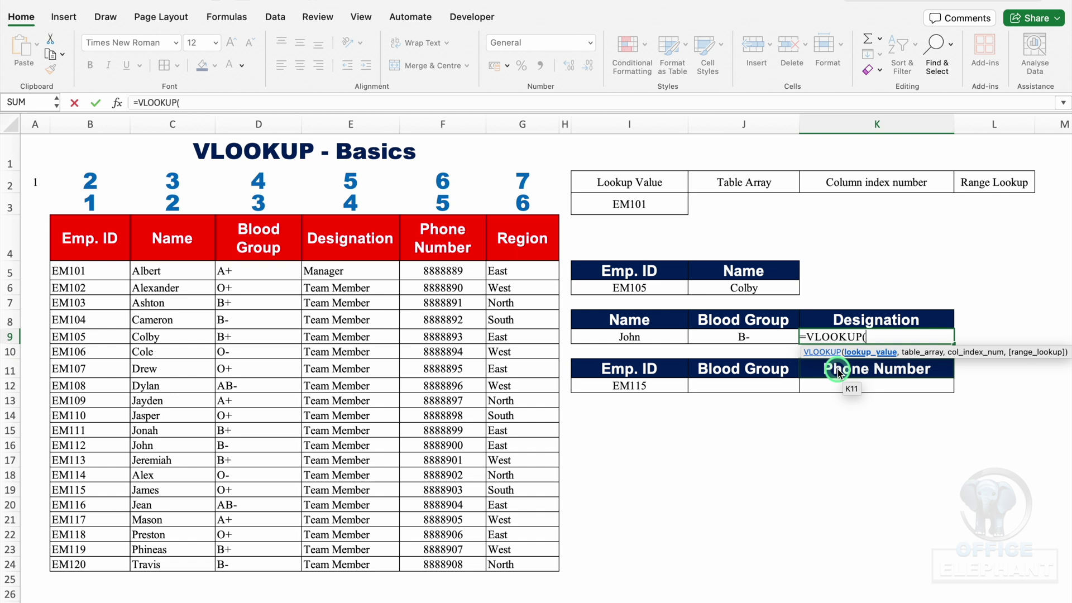
pyautogui.click(647, 333)
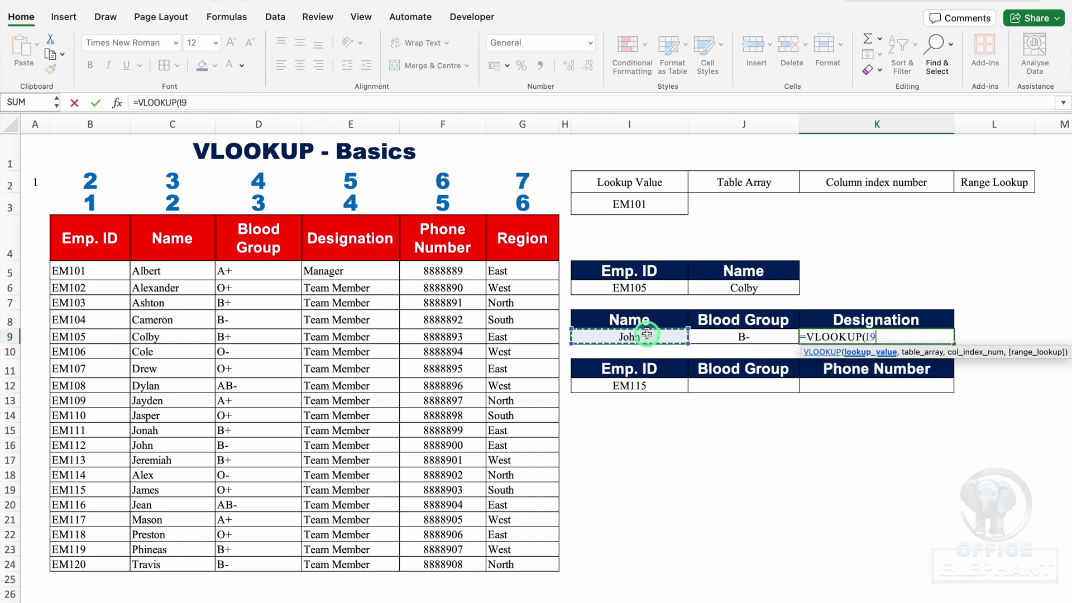
pyautogui.write(',')
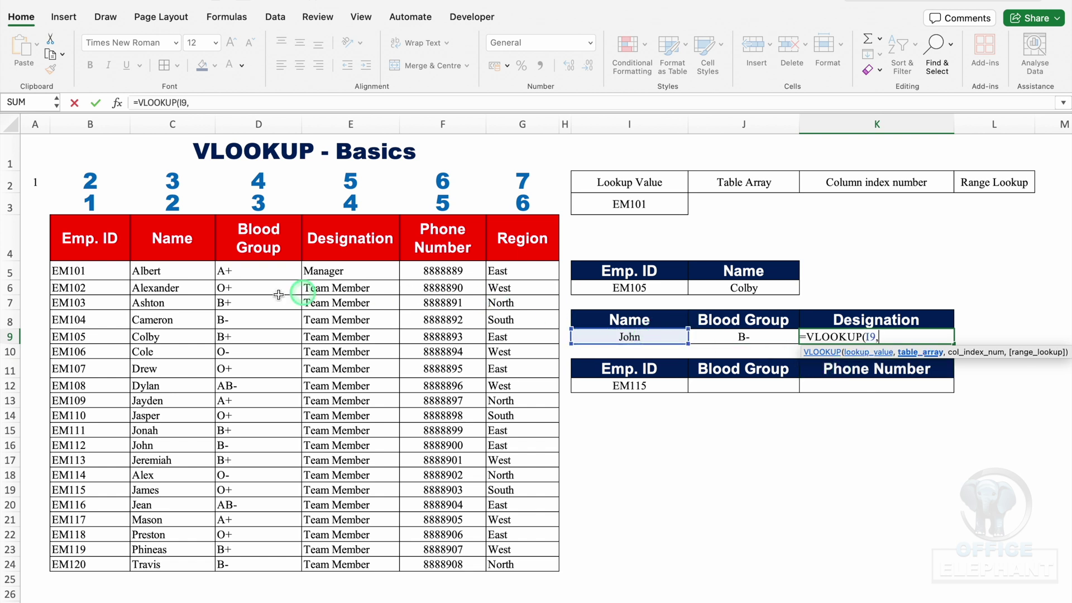
pyautogui.moveTo(191, 240); pyautogui.dragTo(513, 565)
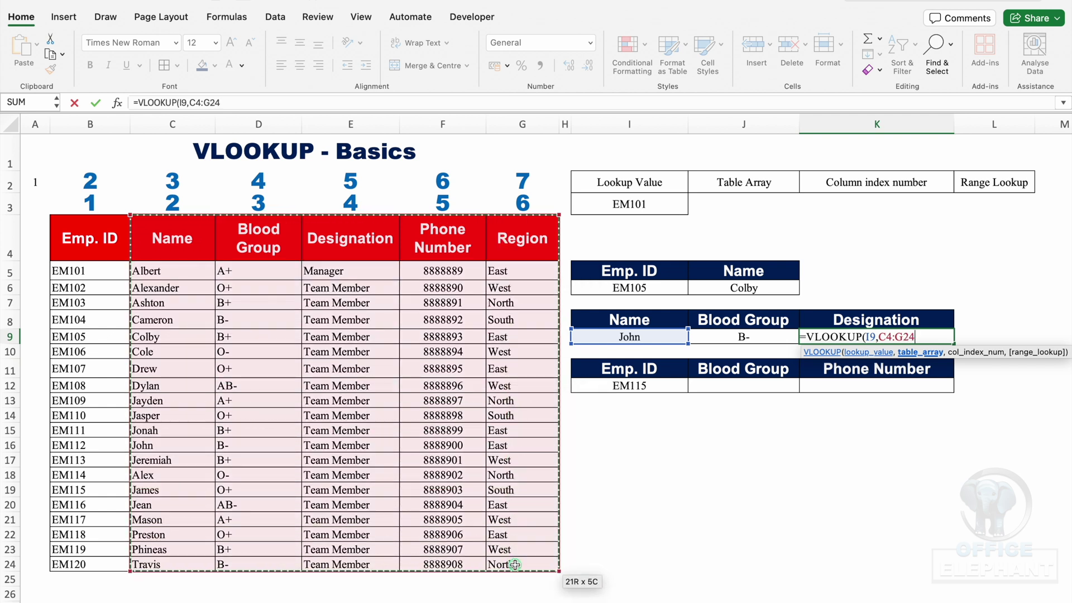
pyautogui.write(',')
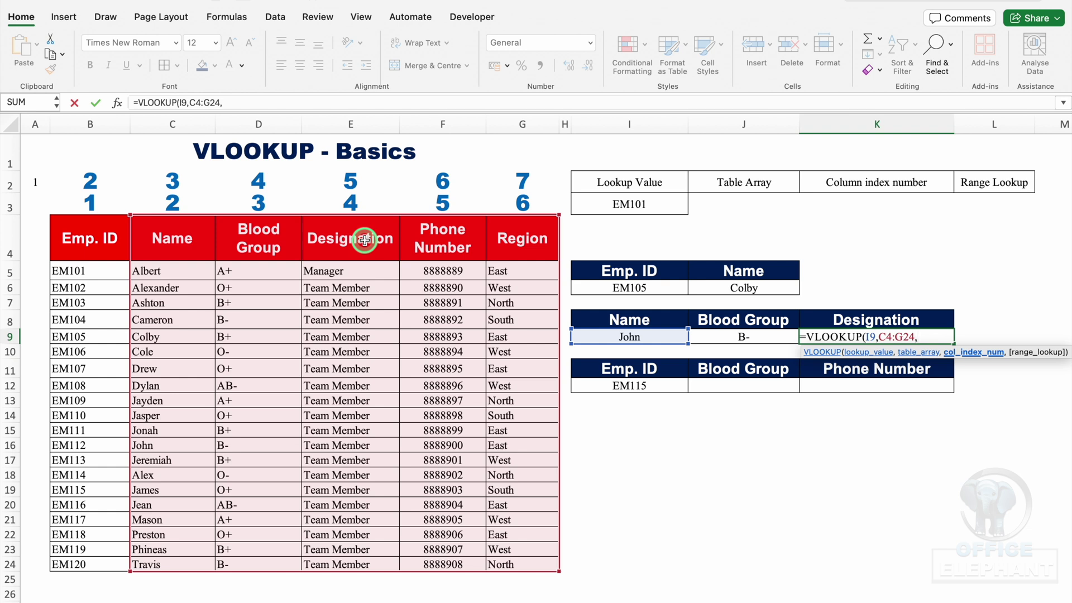
pyautogui.write('3,0')
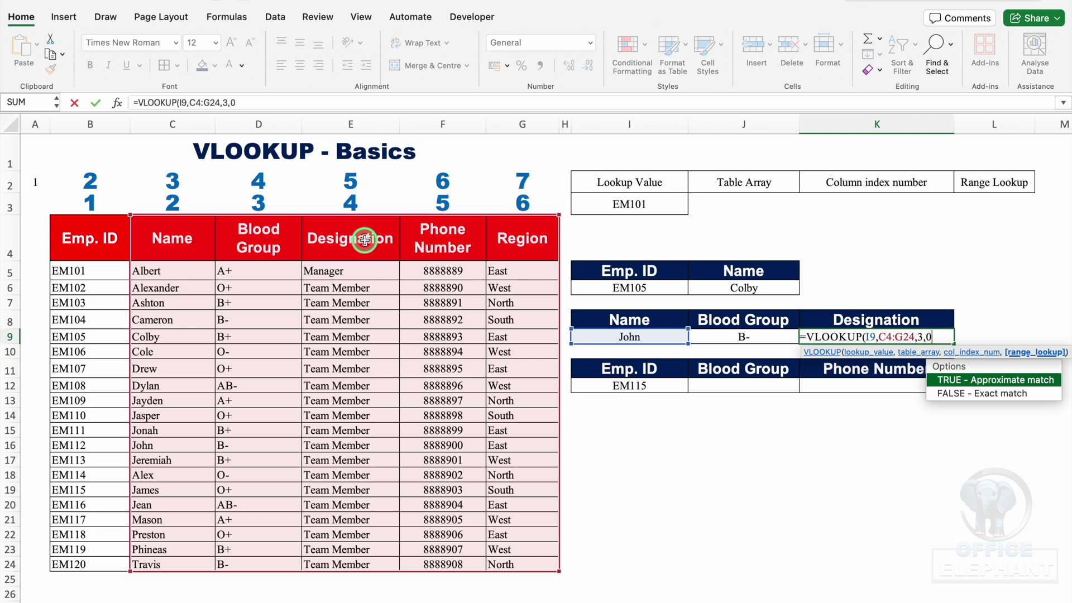
pyautogui.write(')')
pyautogui.press('Return')
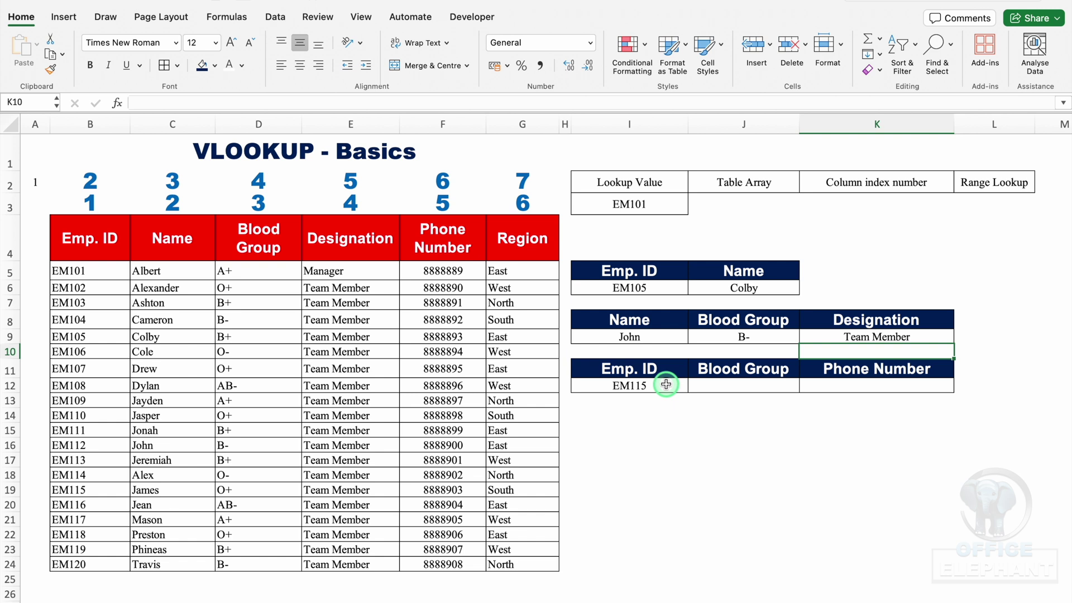
# In J12, look up the blood group for the employee ID in I12 with =VLOOKUP(I12,B4:G24,3,0).
pyautogui.click(764, 384)
pyautogui.write('=vlo')
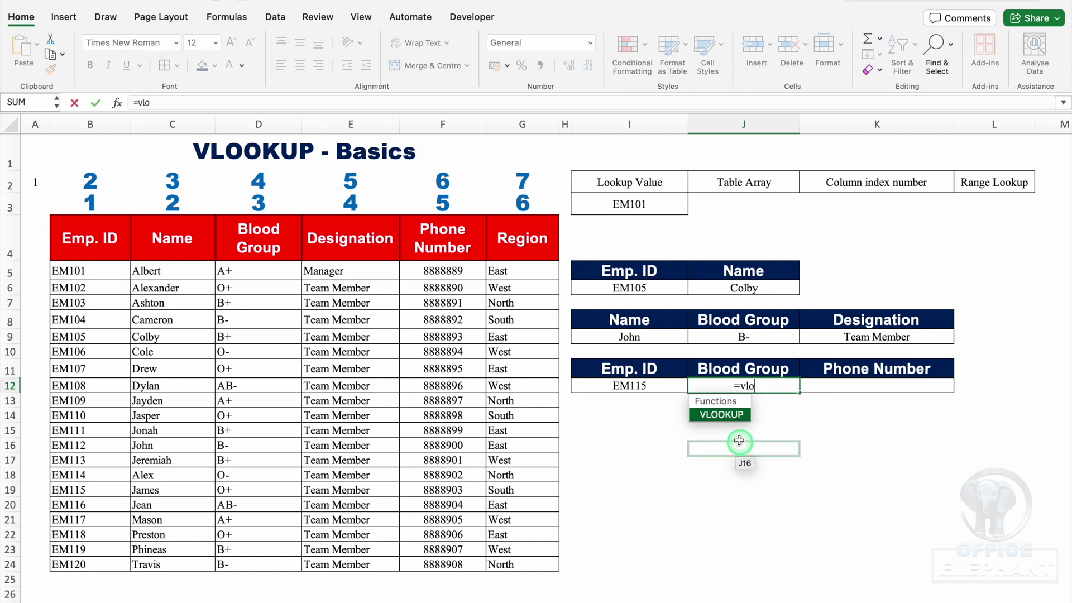
pyautogui.doubleClick(724, 414)
pyautogui.click(649, 385)
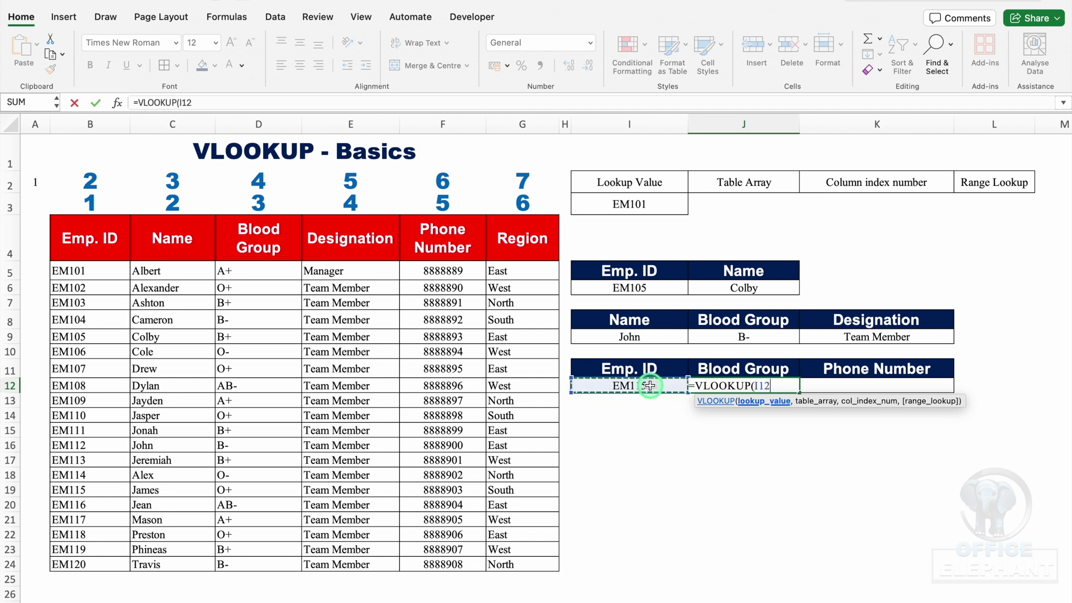
pyautogui.write(',')
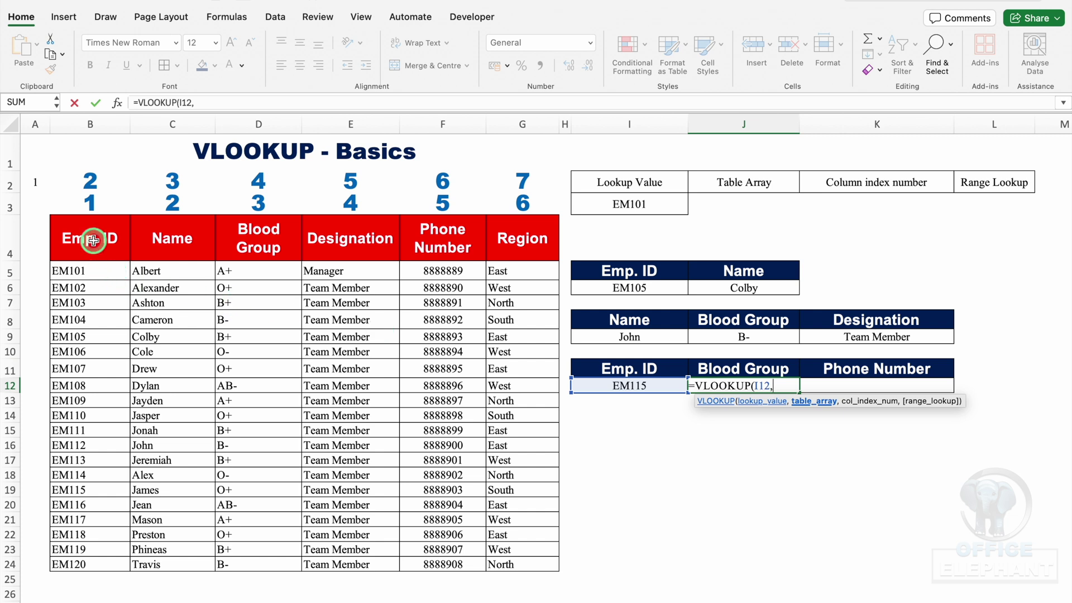
pyautogui.moveTo(93, 240); pyautogui.dragTo(538, 567)
pyautogui.write(',')
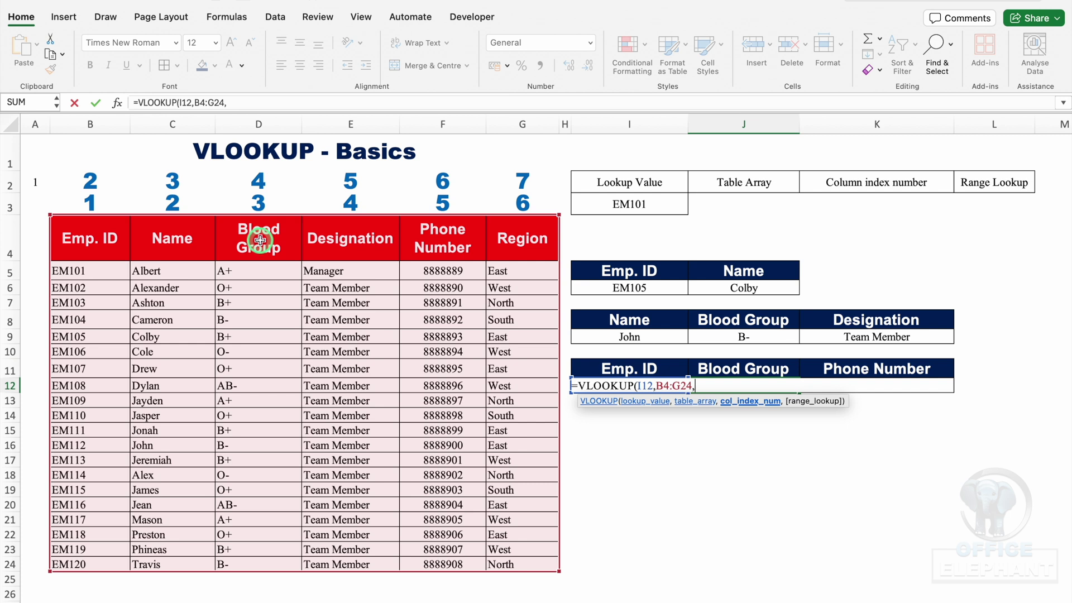
pyautogui.write('3,0')
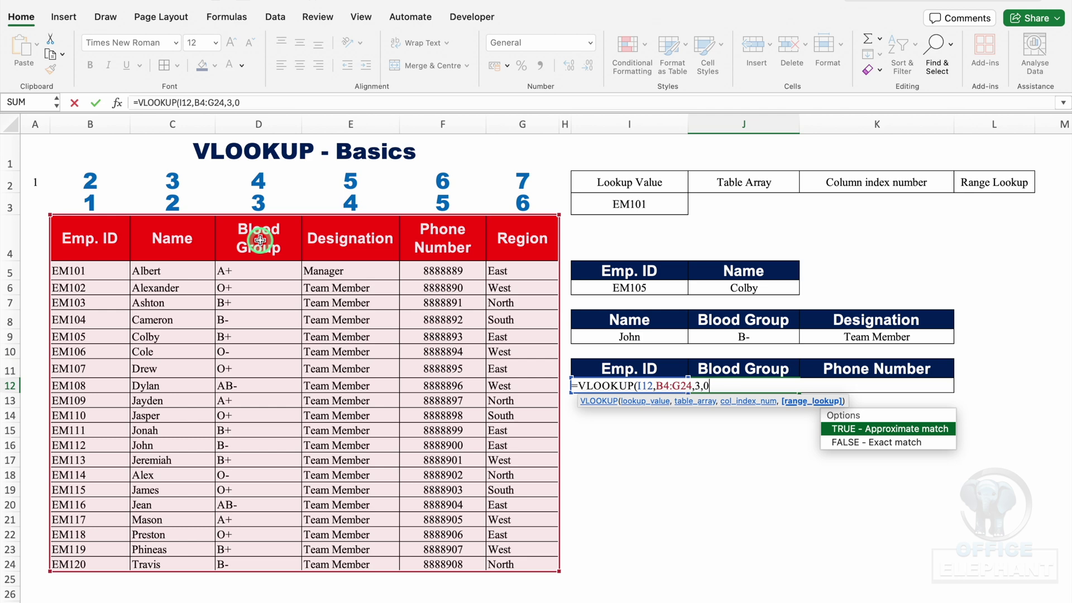
pyautogui.write(')')
pyautogui.press('Return')
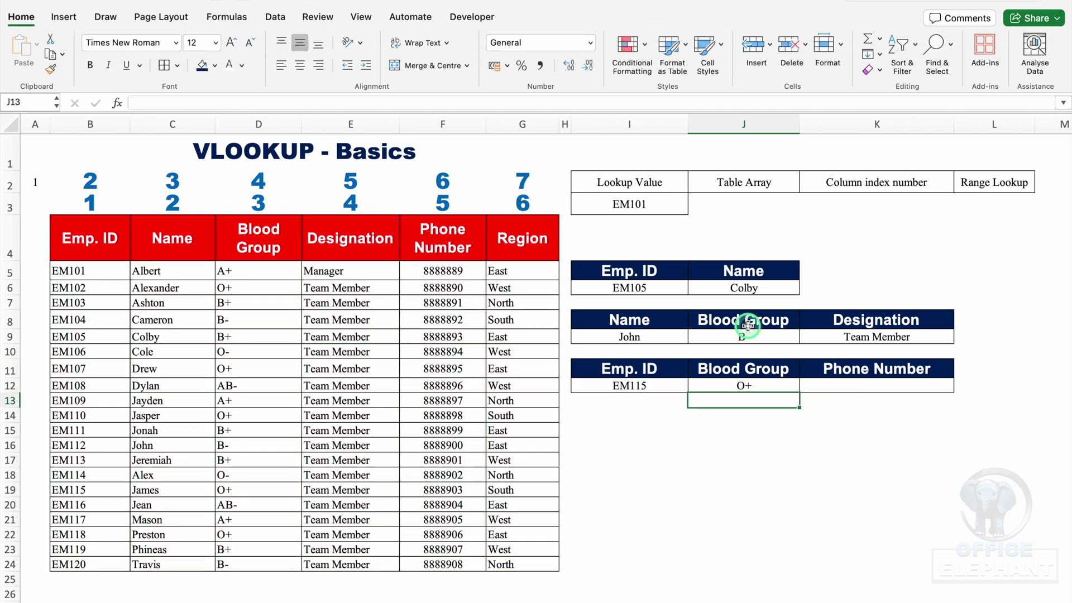
# In K12, enter =VLOOKUP(I12,B4:G24,4,0) to look up a value for the employee ID in I12.
pyautogui.click(778, 384)
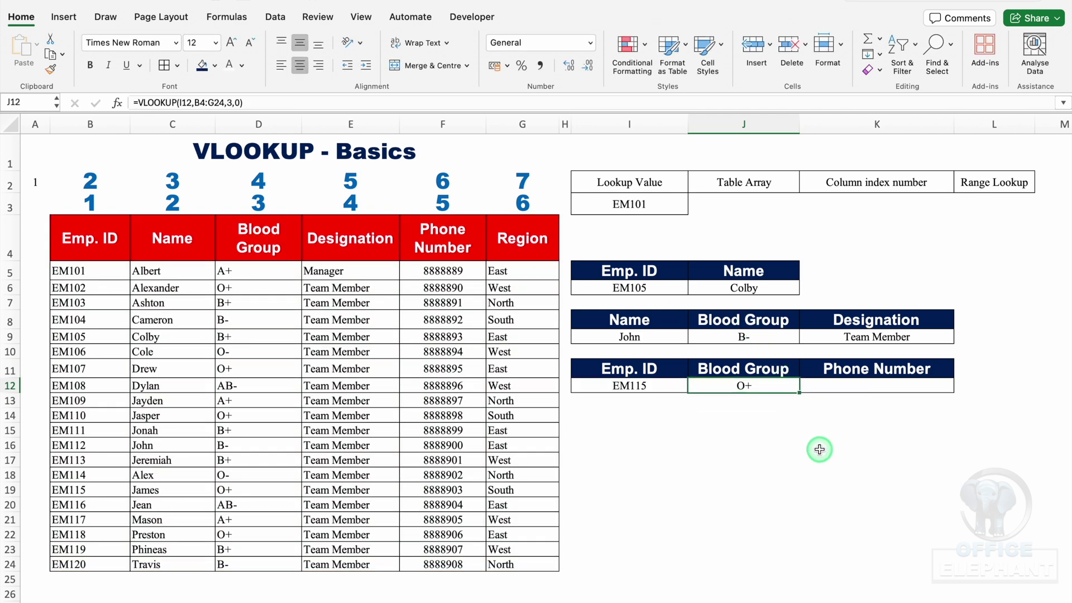
pyautogui.click(829, 385)
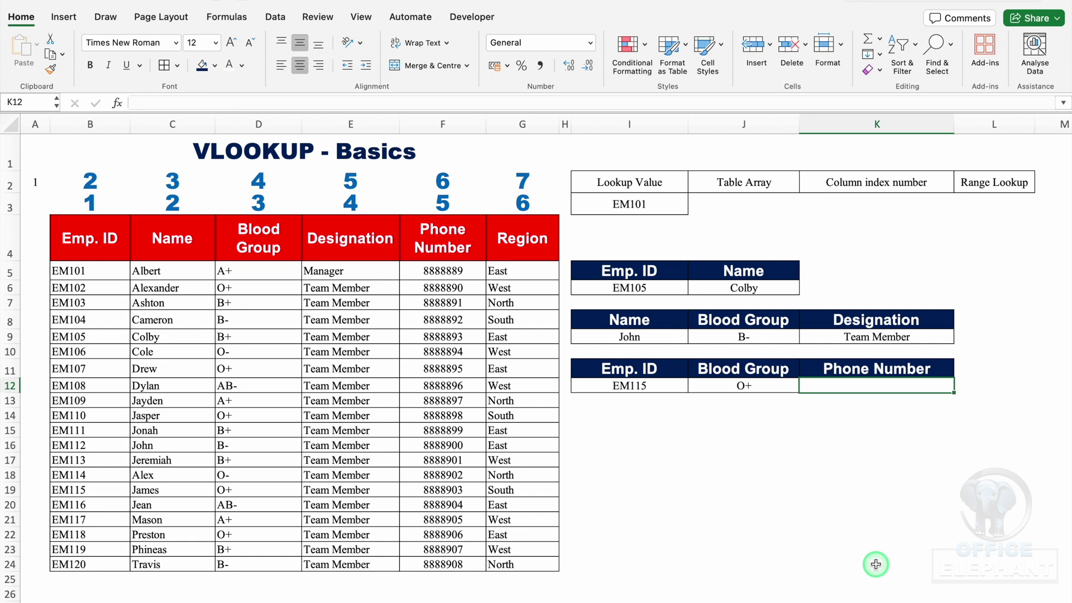
pyautogui.write('=vlo')
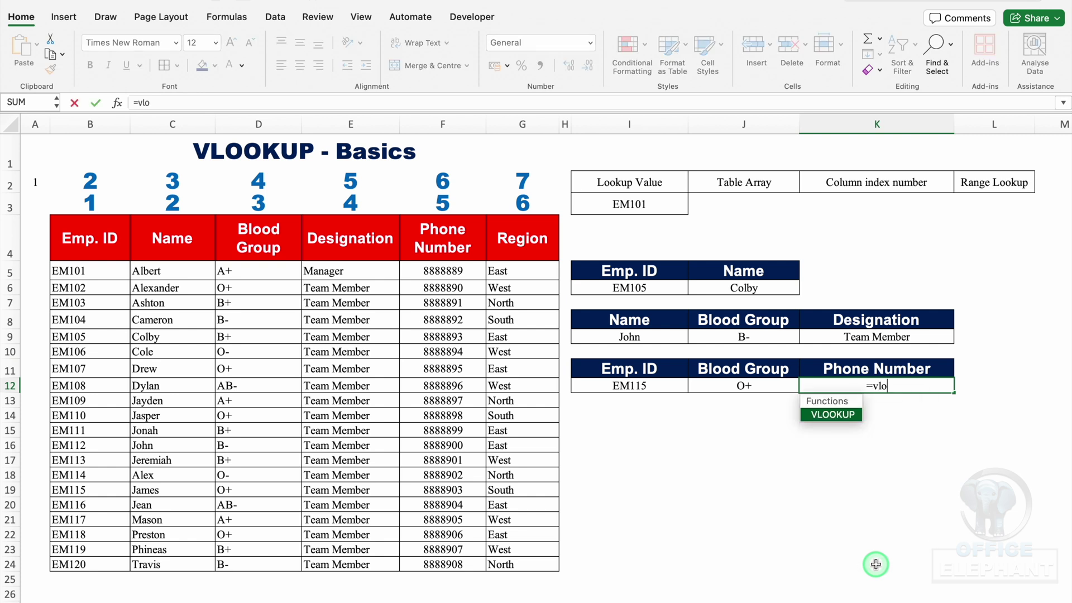
pyautogui.doubleClick(828, 415)
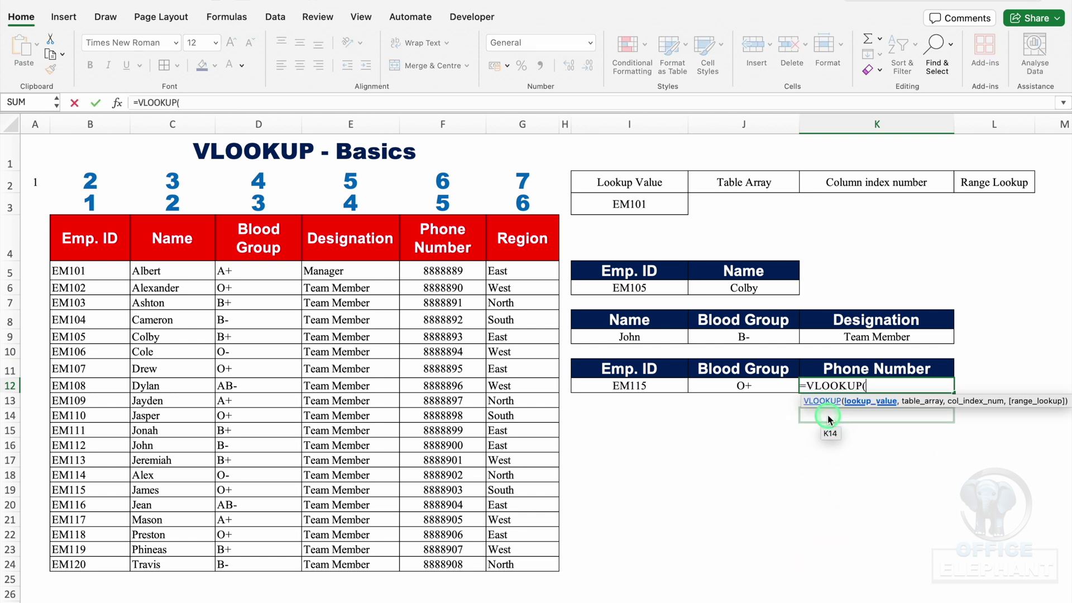
pyautogui.click(646, 385)
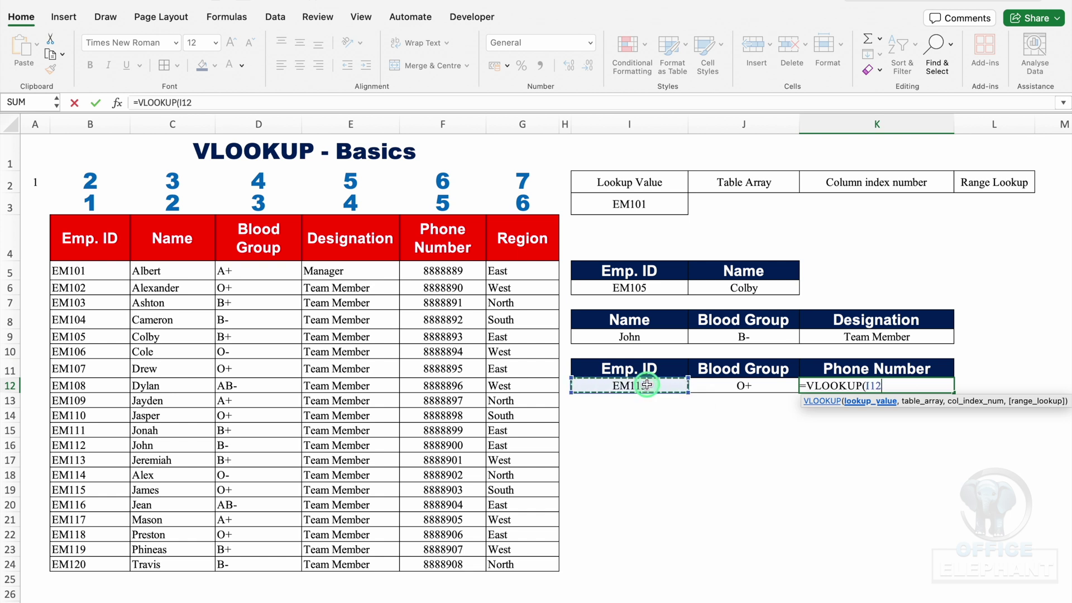
pyautogui.write(',')
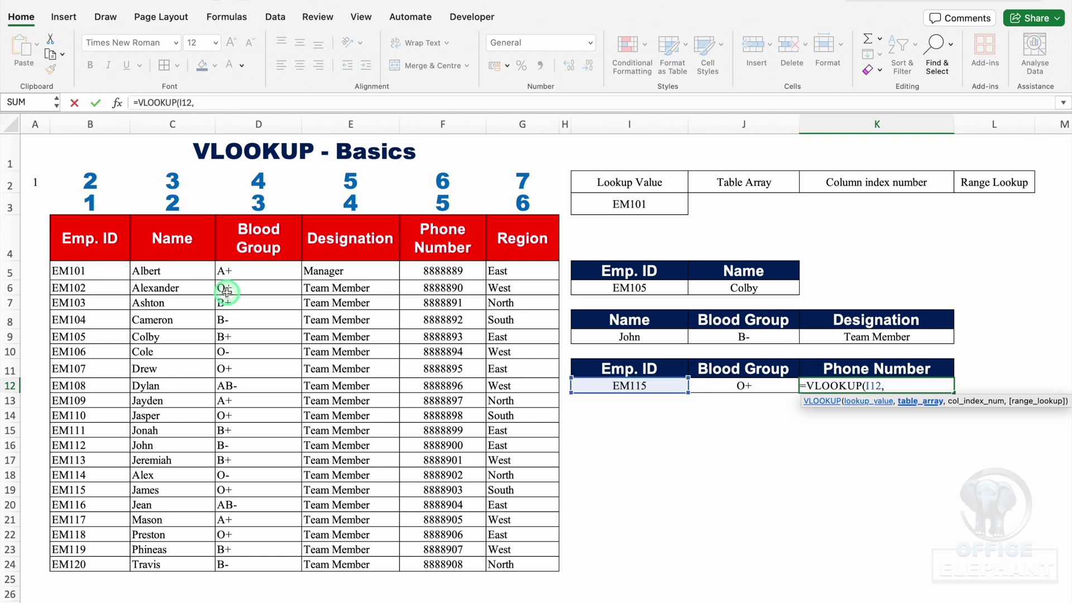
pyautogui.click(93, 239)
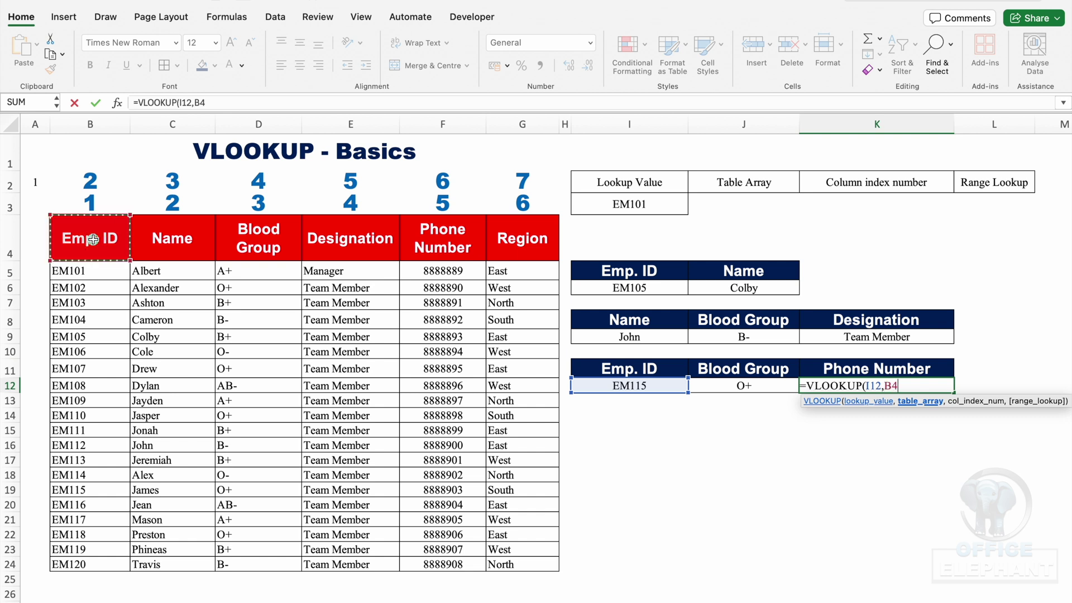
pyautogui.moveTo(93, 239); pyautogui.dragTo(524, 570)
pyautogui.write(',4')
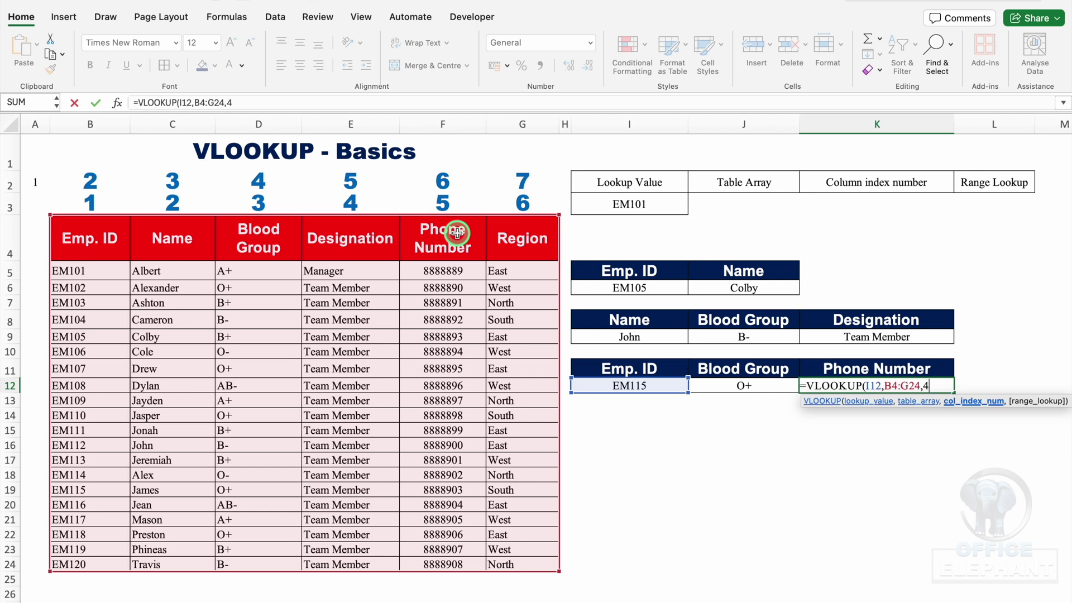
pyautogui.write(',0')
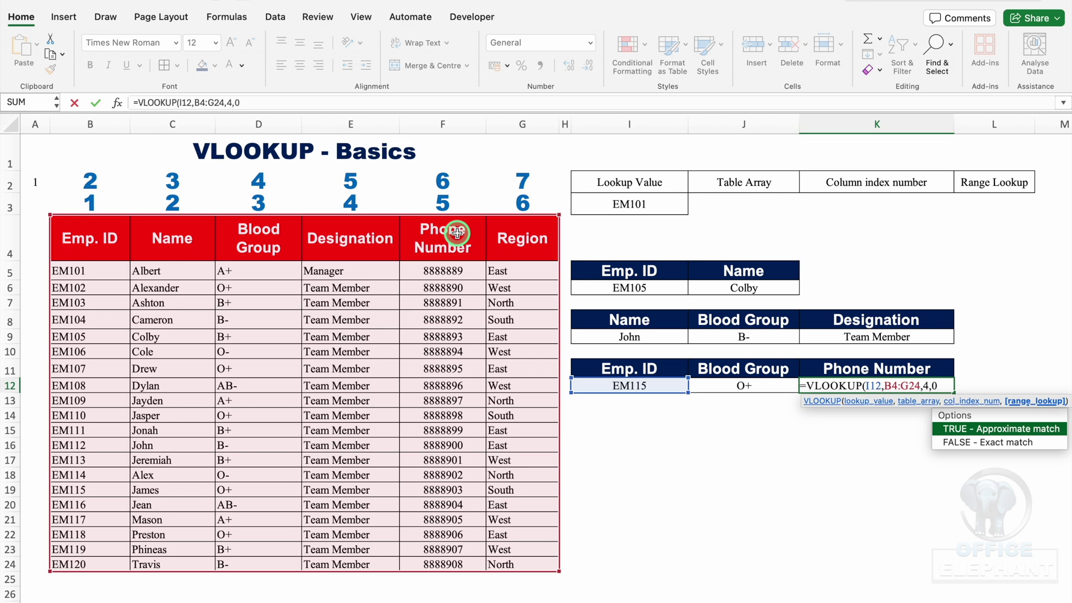
pyautogui.write(')')
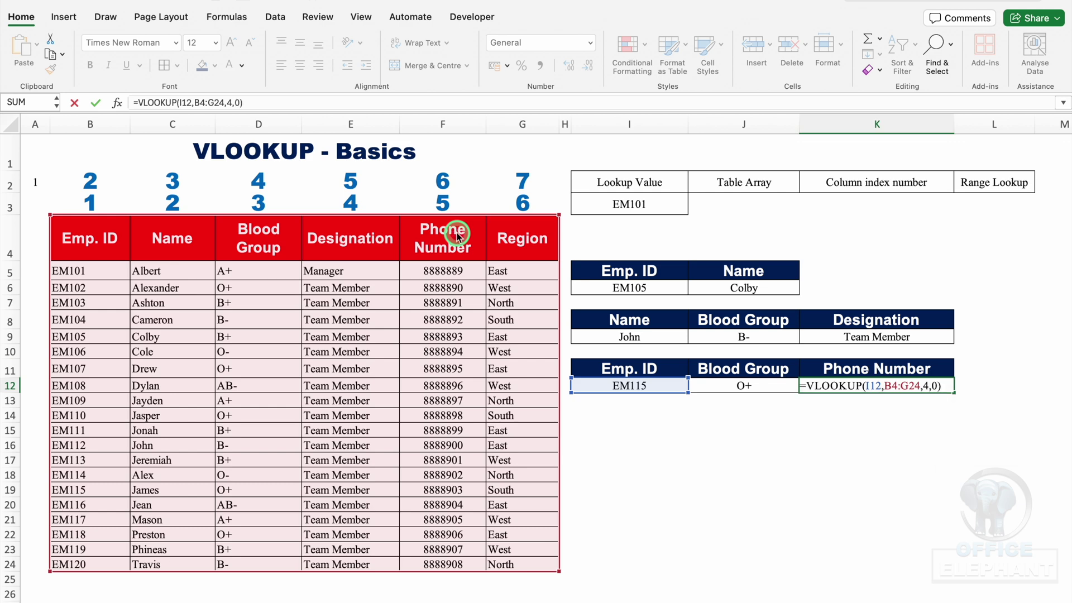
pyautogui.press('Return')
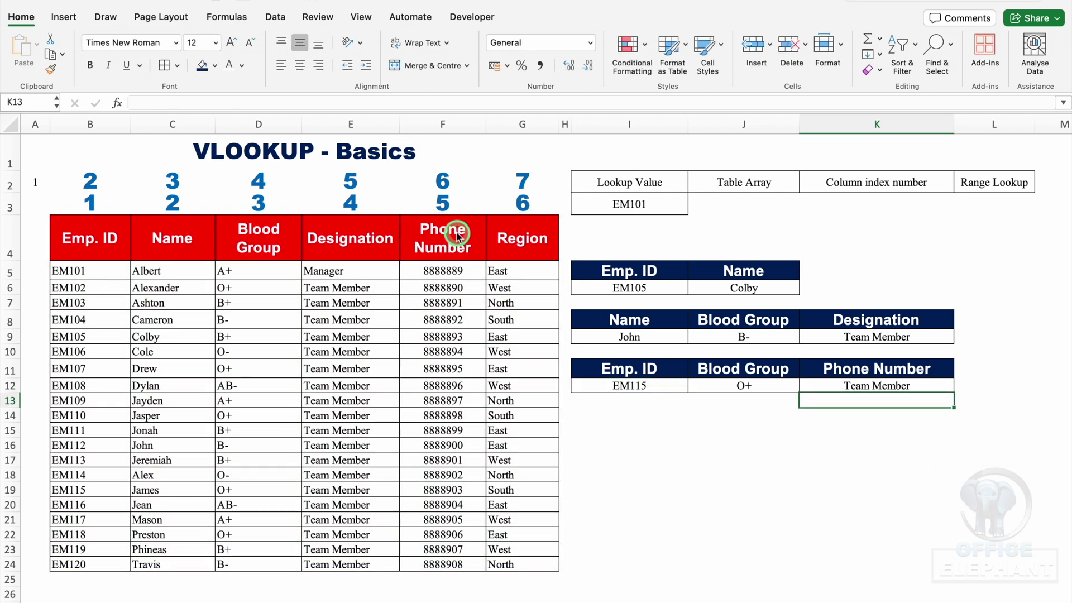
# Correct the column index in K12's VLOOKUP formula to 5 so it returns the phone number.
pyautogui.click(924, 386)
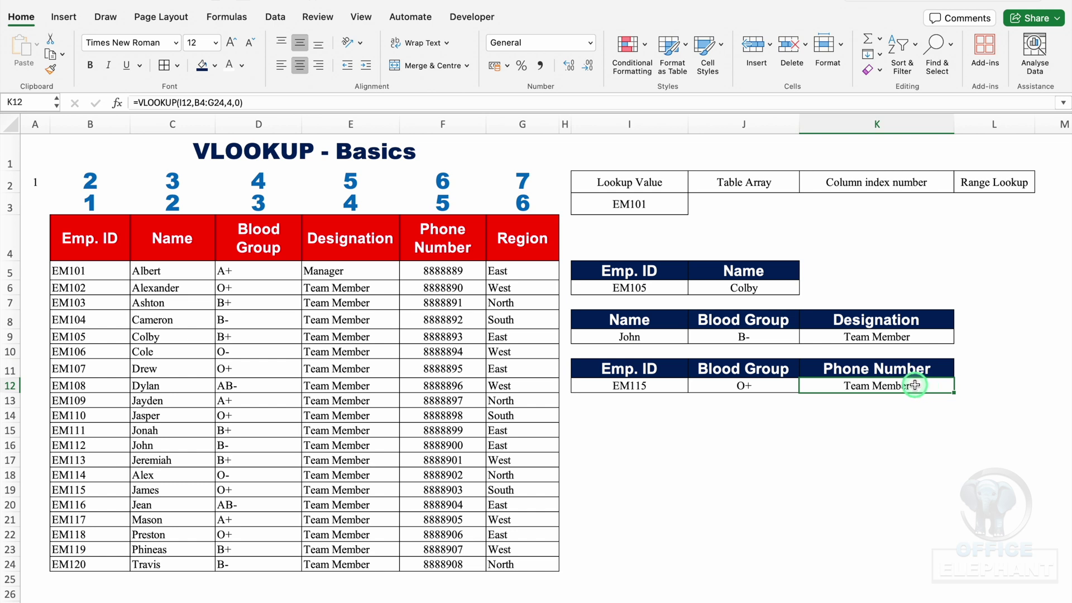
pyautogui.doubleClick(915, 385)
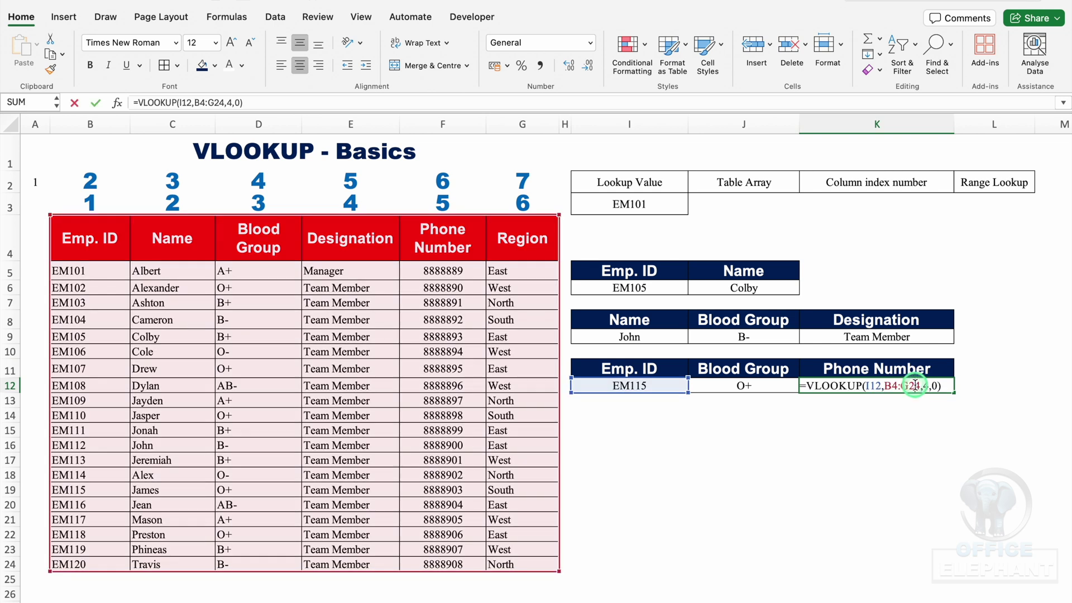
pyautogui.click(929, 385)
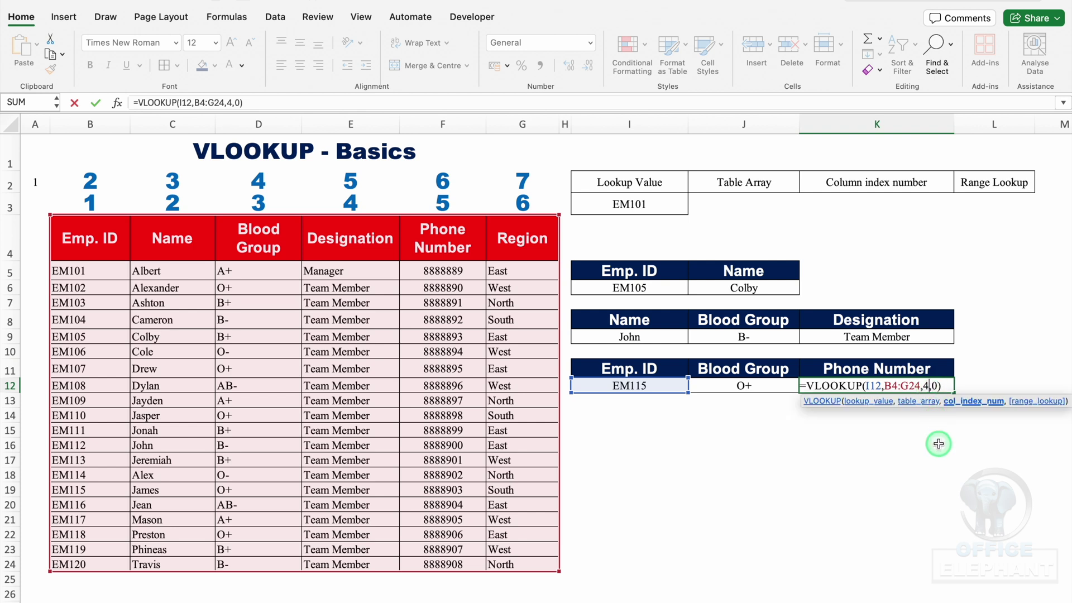
pyautogui.press('BackSpace')
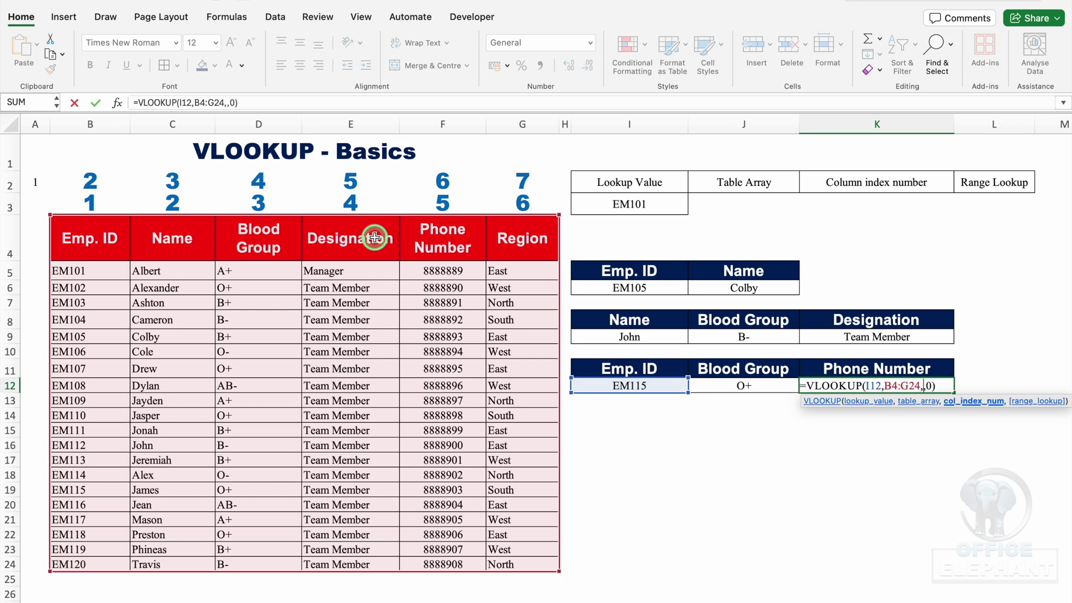
pyautogui.write('5')
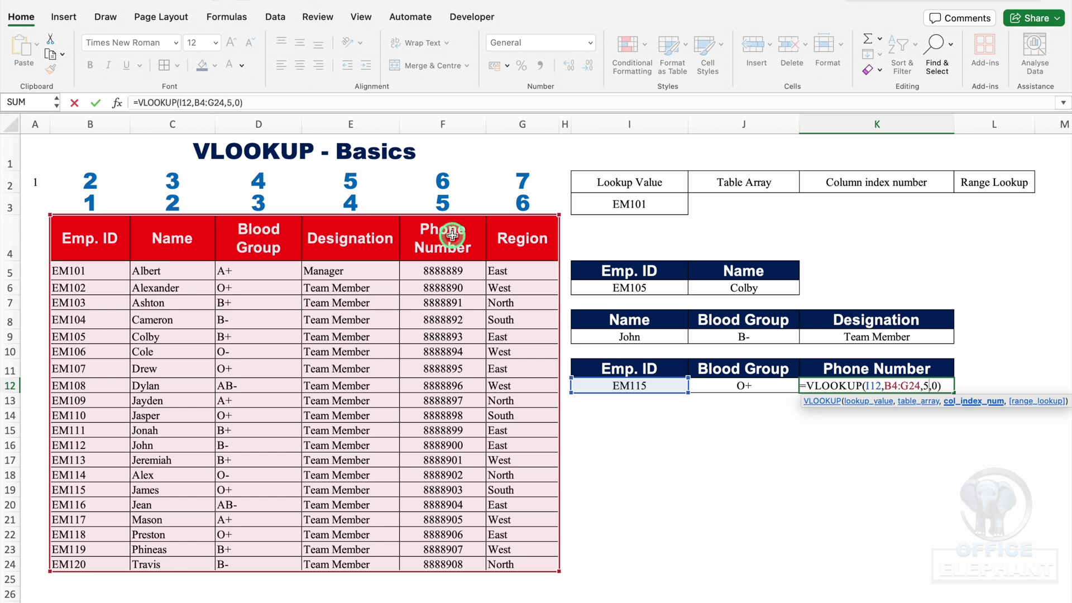
pyautogui.press('Return')
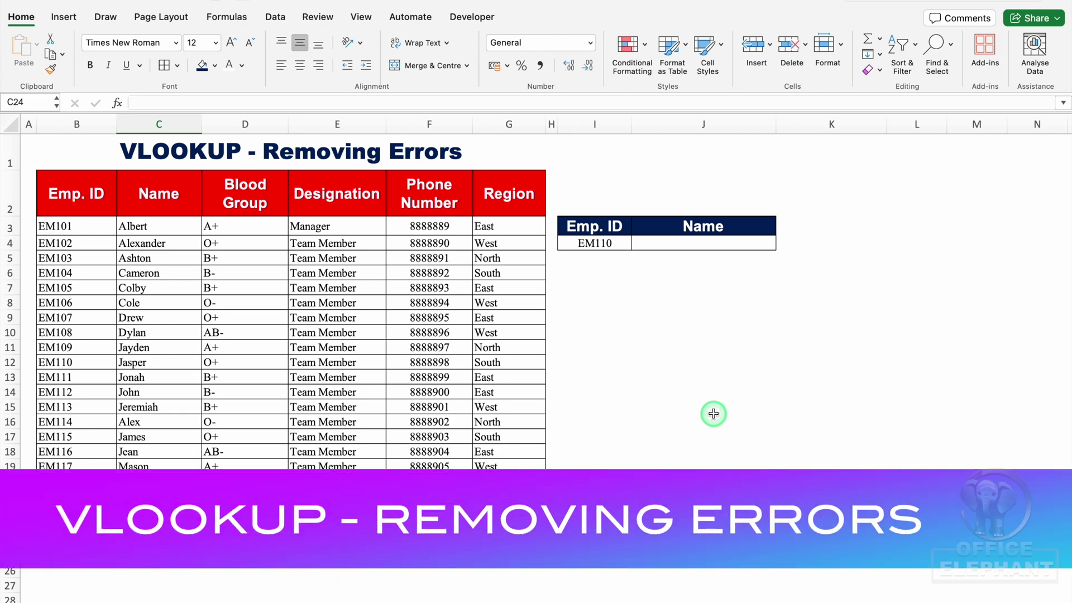
# On the Removing Errors sheet, look up the employee name in J4 with =VLOOKUP(I4,B3:G22,2,0) and centre the cell horizontally.
pyautogui.click(595, 242)
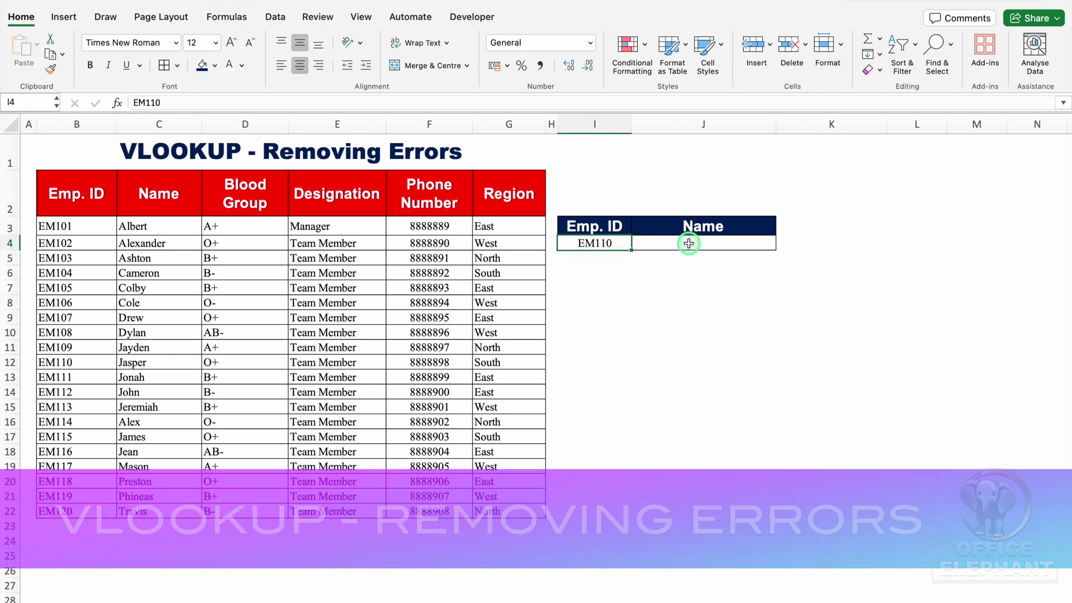
pyautogui.click(689, 244)
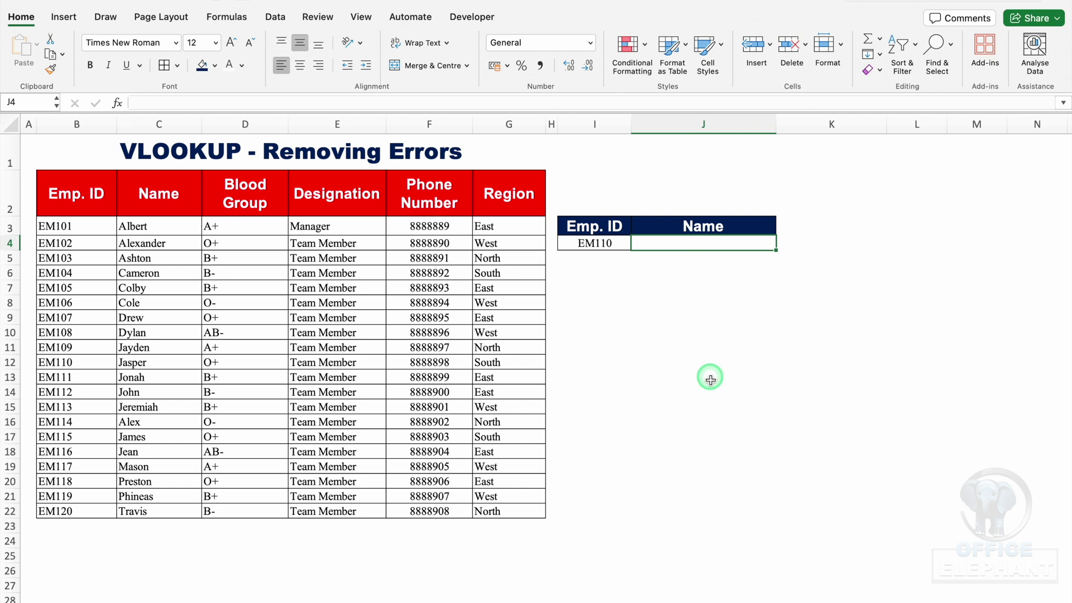
pyautogui.write('=vlo')
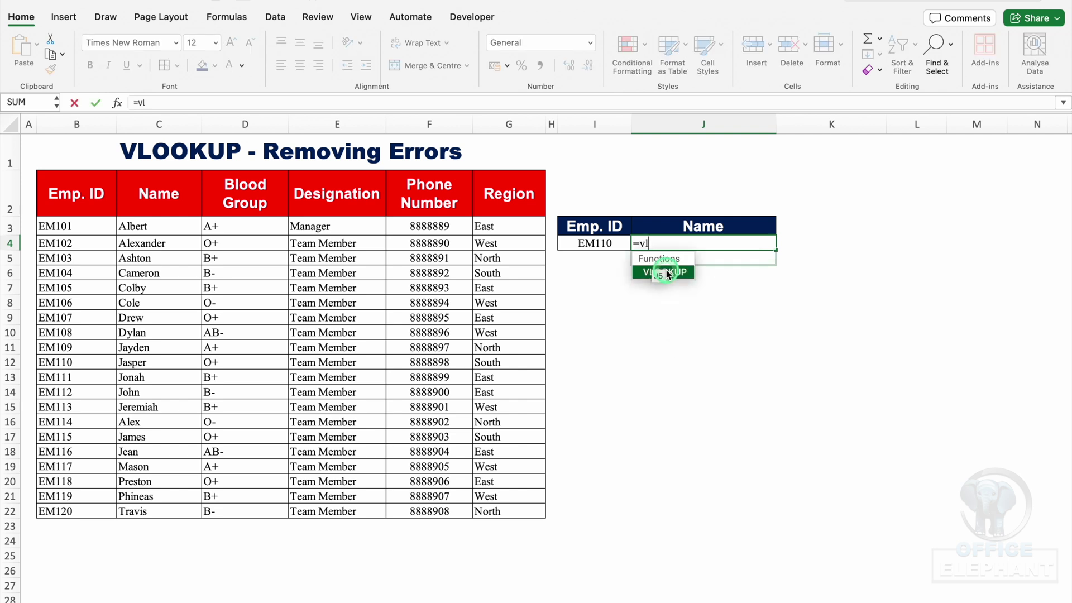
pyautogui.doubleClick(677, 272)
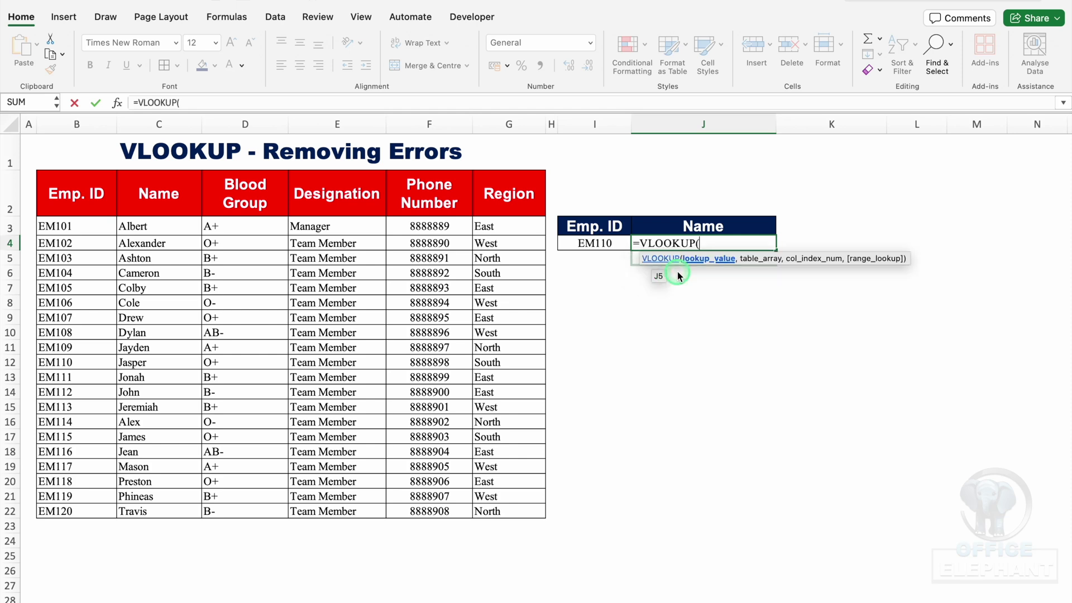
pyautogui.click(602, 244)
pyautogui.write(',')
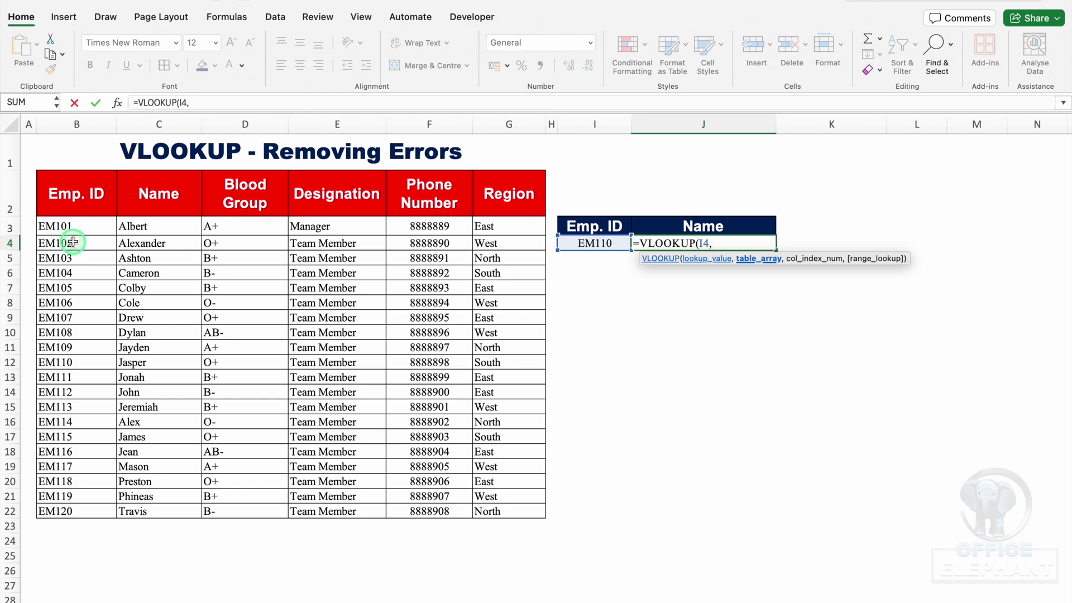
pyautogui.moveTo(59, 225); pyautogui.dragTo(537, 515)
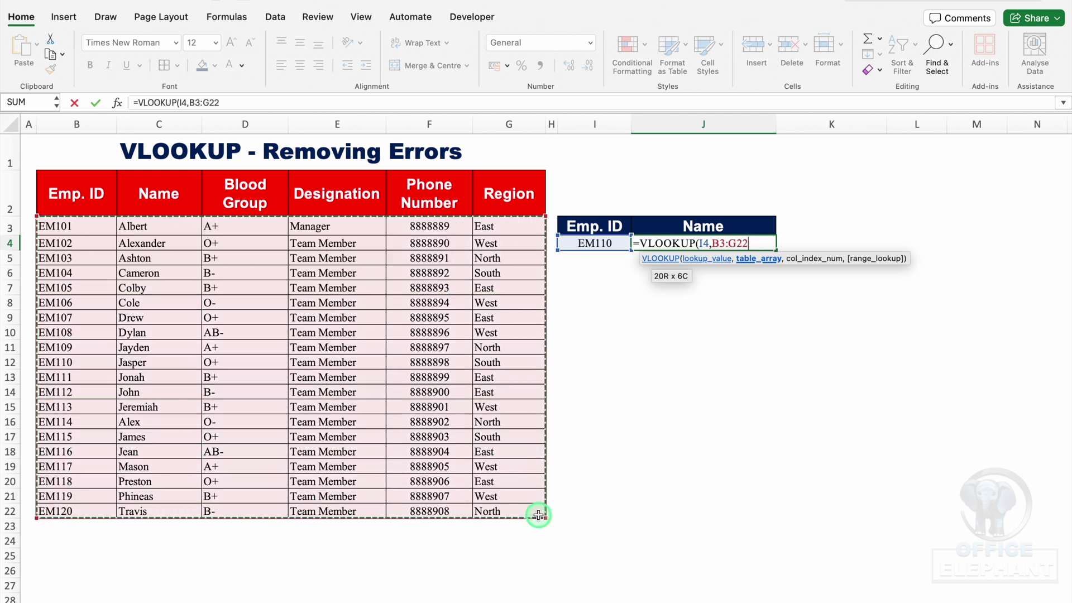
pyautogui.write(',')
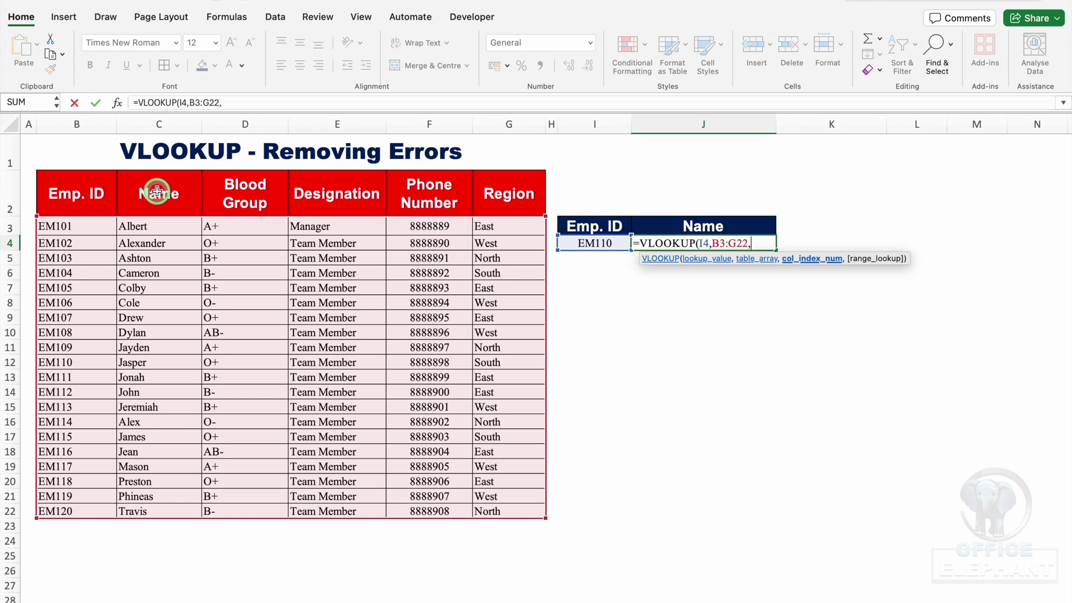
pyautogui.write('2,0')
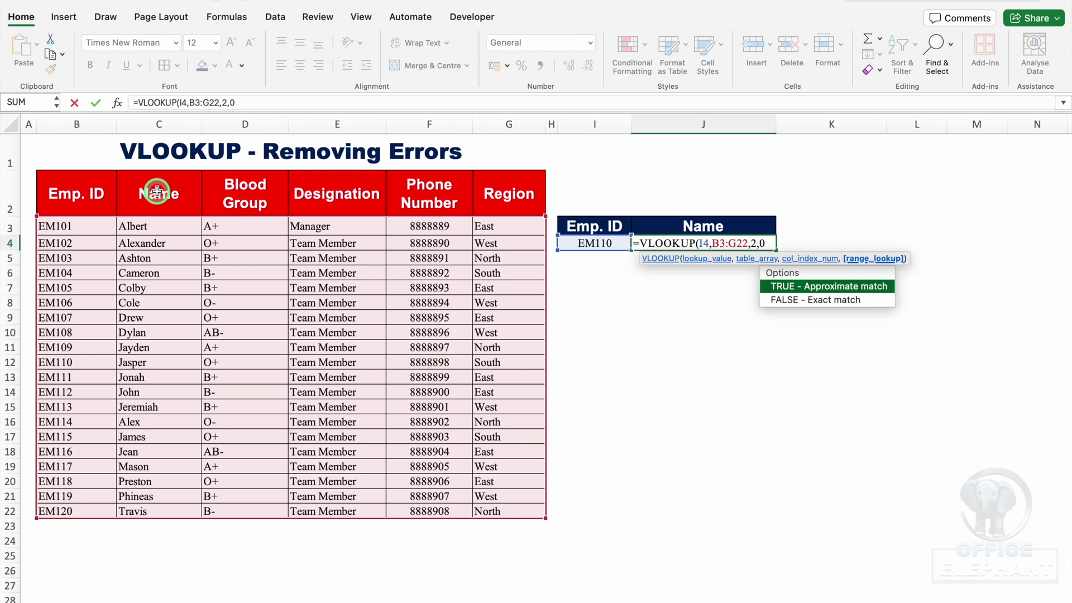
pyautogui.write(')')
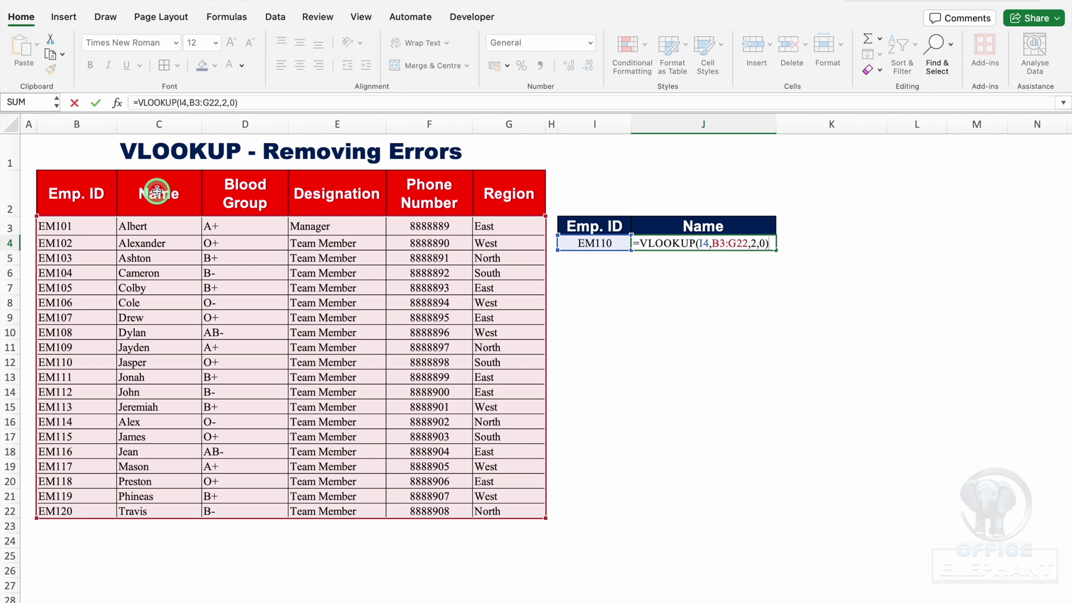
pyautogui.press('Return')
pyautogui.press('Up')
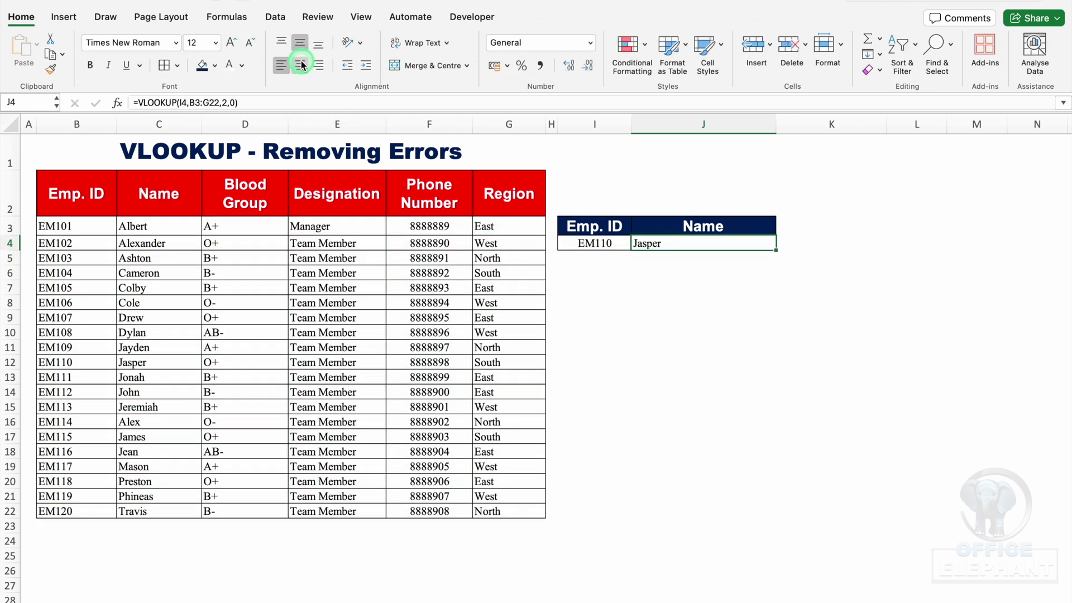
pyautogui.click(299, 65)
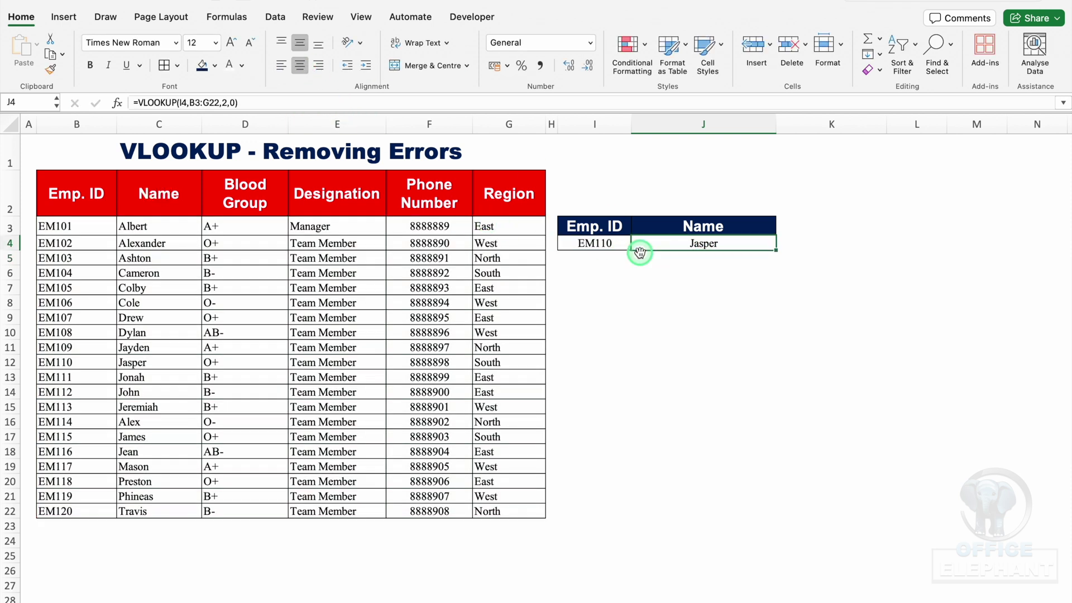
# Change the lookup employee ID in I4 to EM115.
pyautogui.click(601, 244)
pyautogui.click(240, 103)
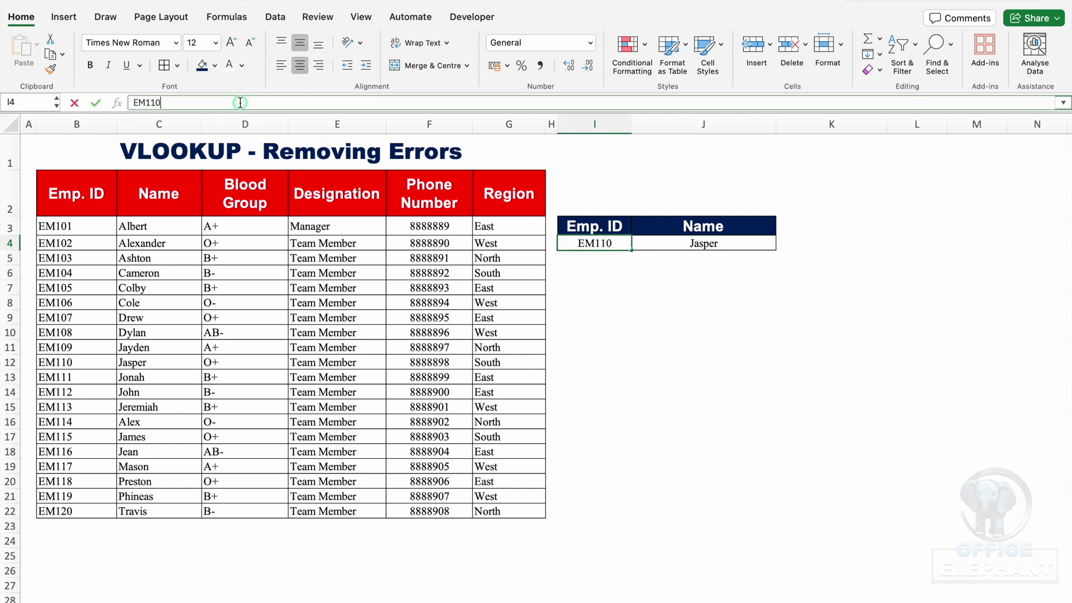
pyautogui.press('BackSpace')
pyautogui.write('5')
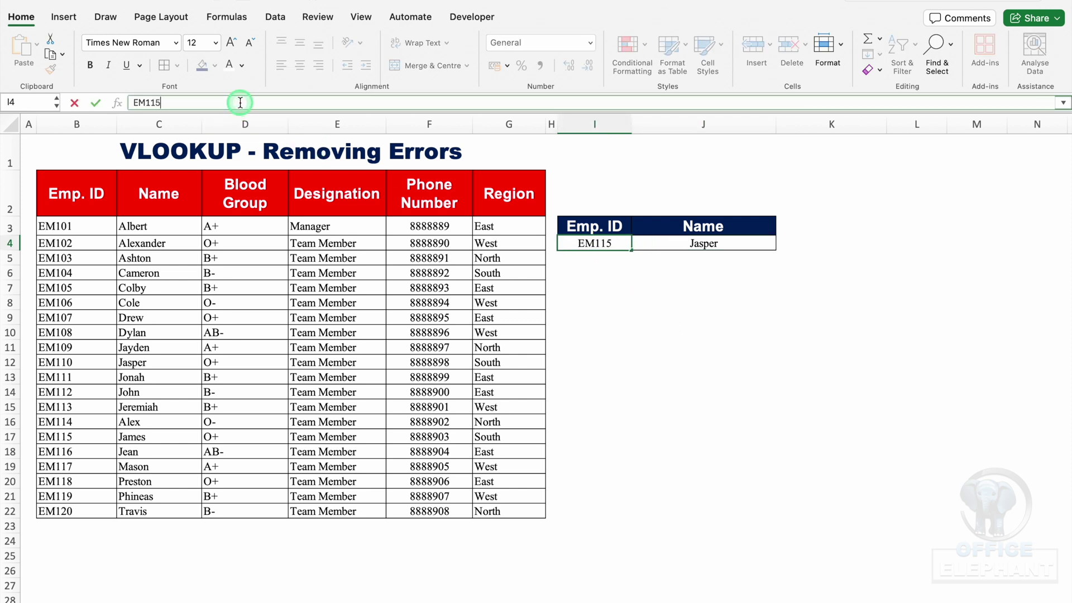
pyautogui.press('Return')
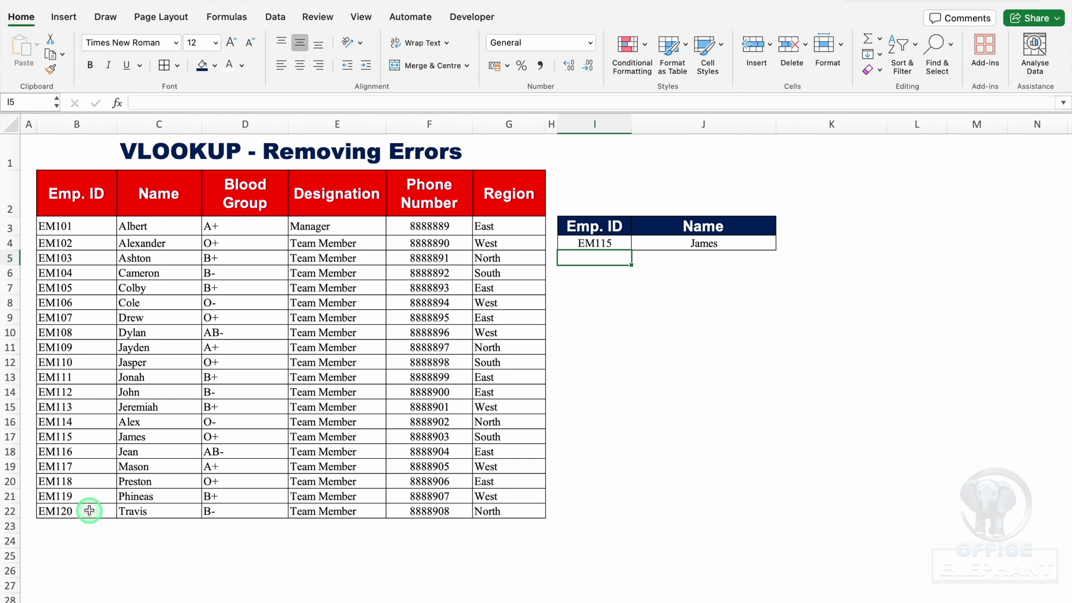
# Set the lookup employee ID in I4 to EM130, which is missing from the table, and select the name result in J4.
pyautogui.click(606, 243)
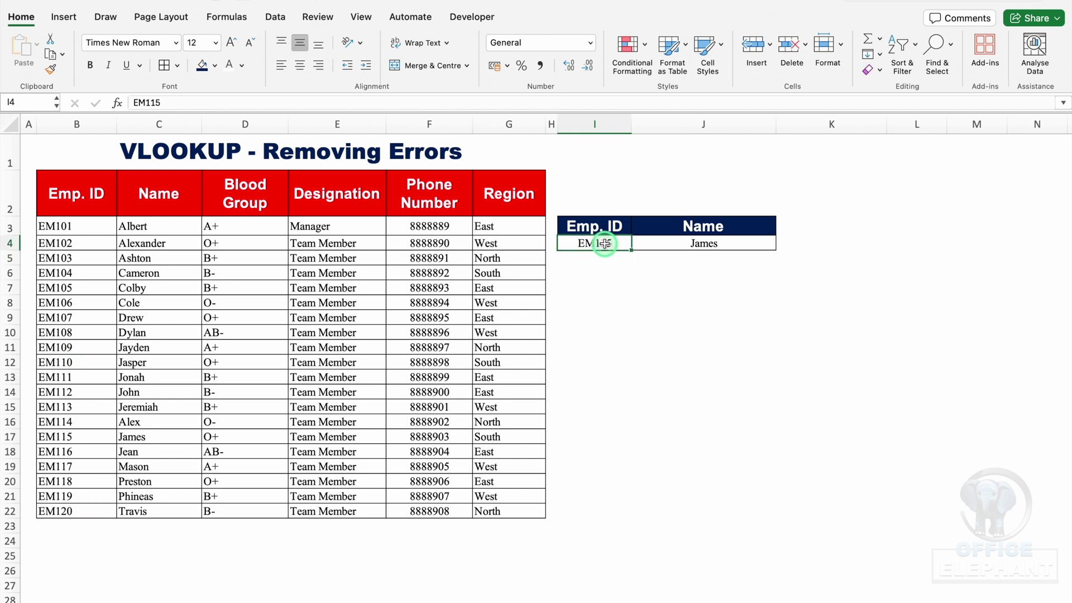
pyautogui.click(192, 105)
pyautogui.press('BackSpace')
pyautogui.press('BackSpace')
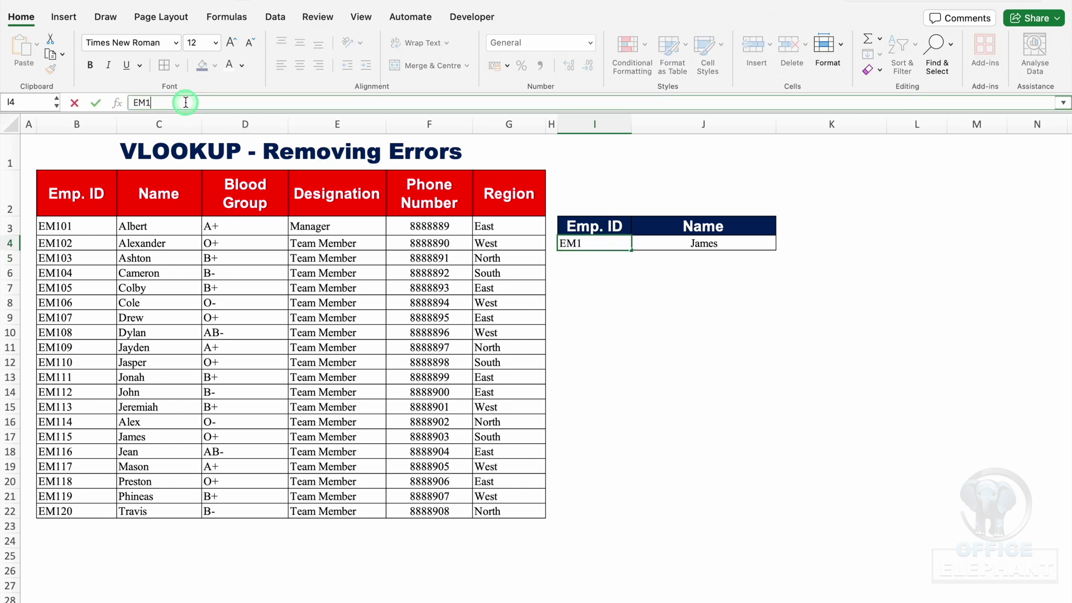
pyautogui.write('30')
pyautogui.press('Return')
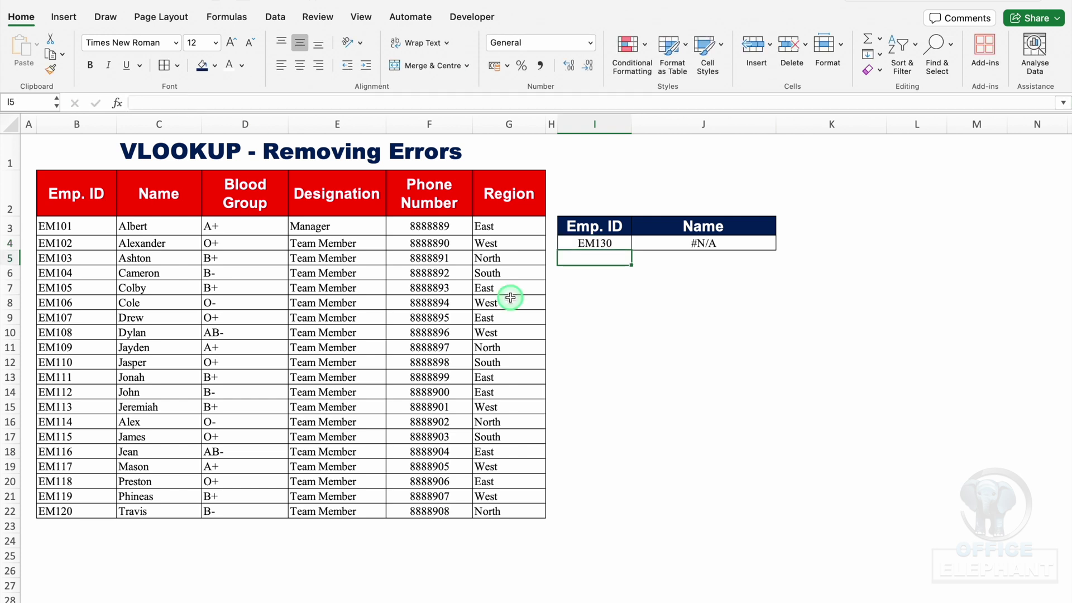
pyautogui.click(739, 249)
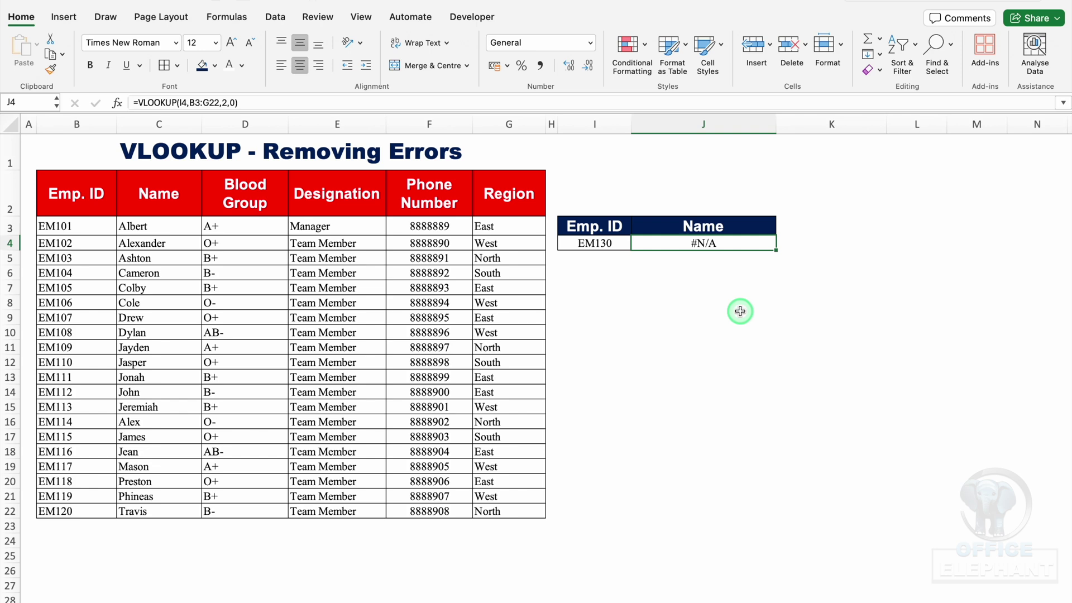
# Wrap J4's VLOOKUP in IFERROR with an empty string as the error value: =IFERROR(VLOOKUP(I4,B3:G22,2,0),"").
pyautogui.doubleClick(714, 244)
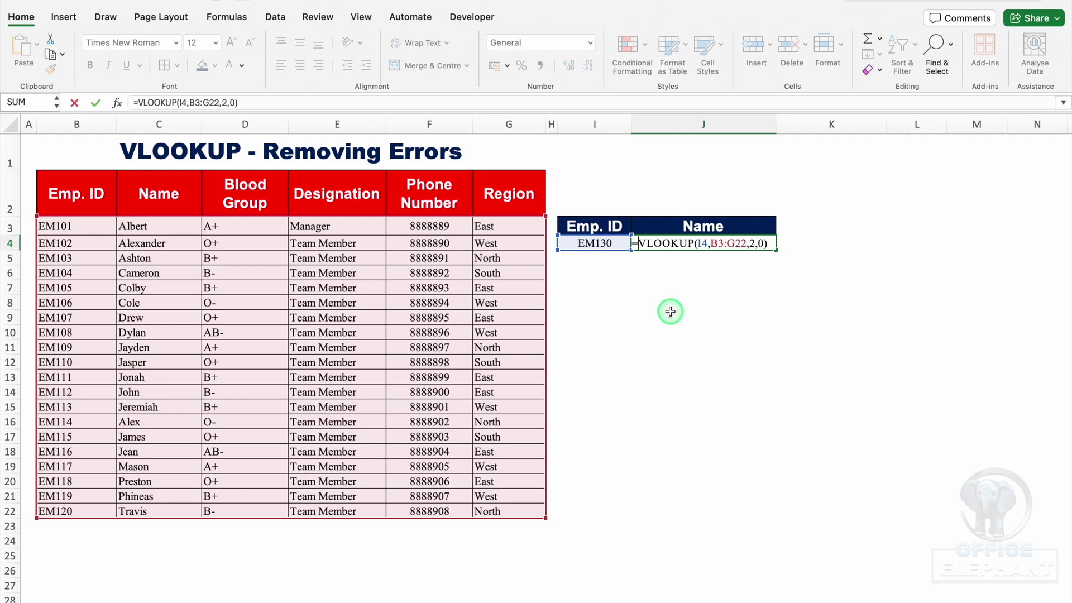
pyautogui.write('iferr')
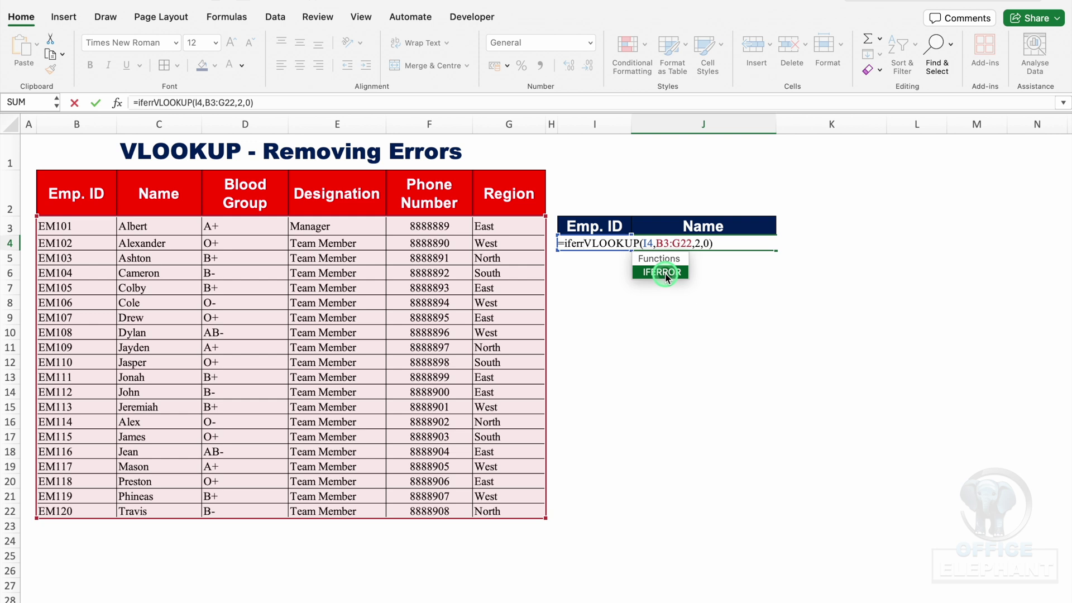
pyautogui.doubleClick(665, 274)
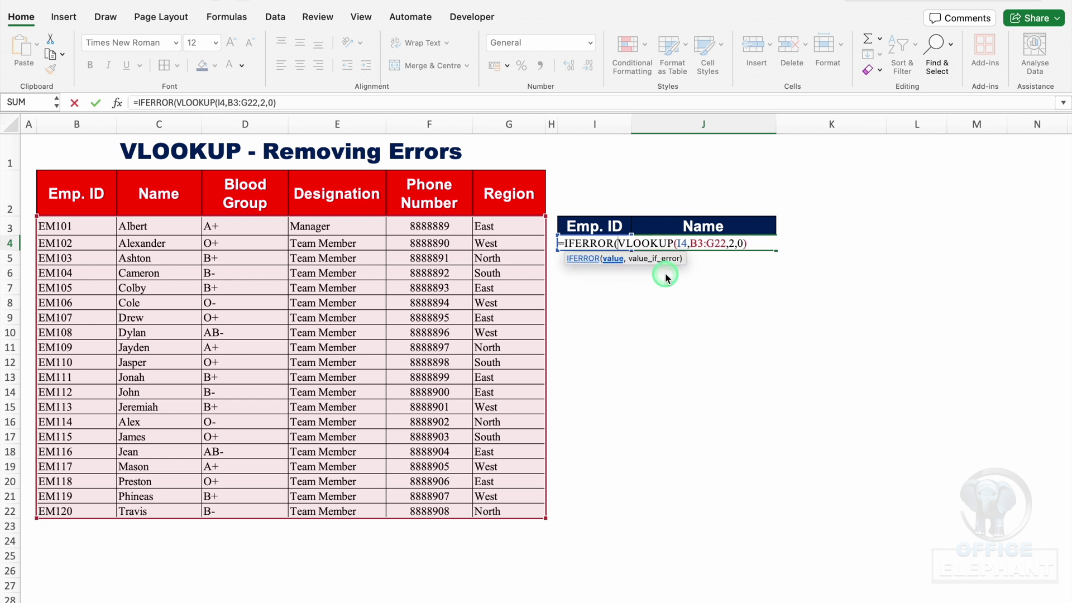
pyautogui.click(748, 243)
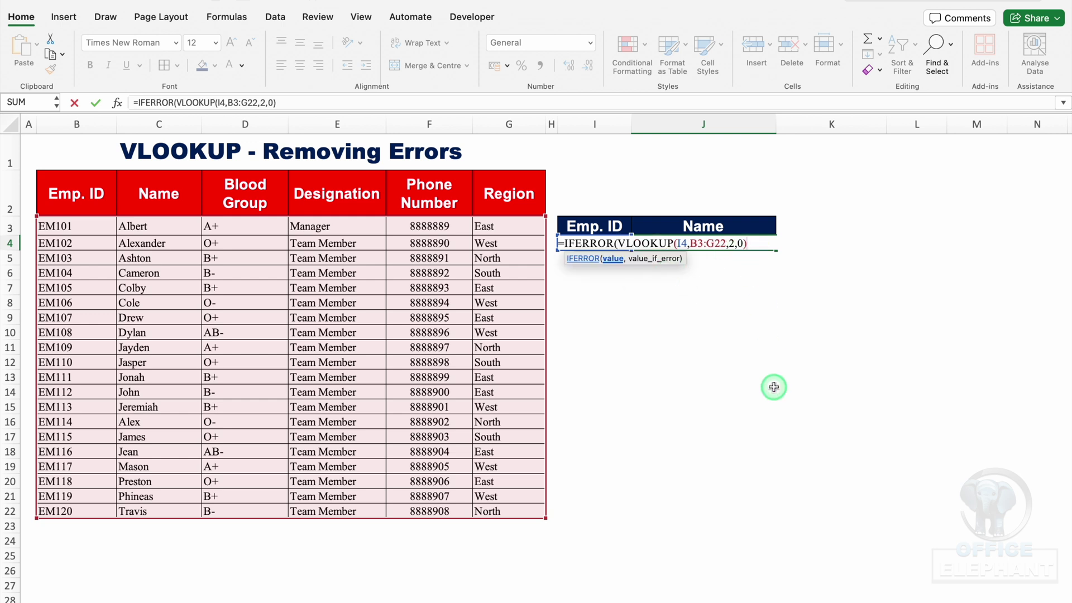
pyautogui.write(',""')
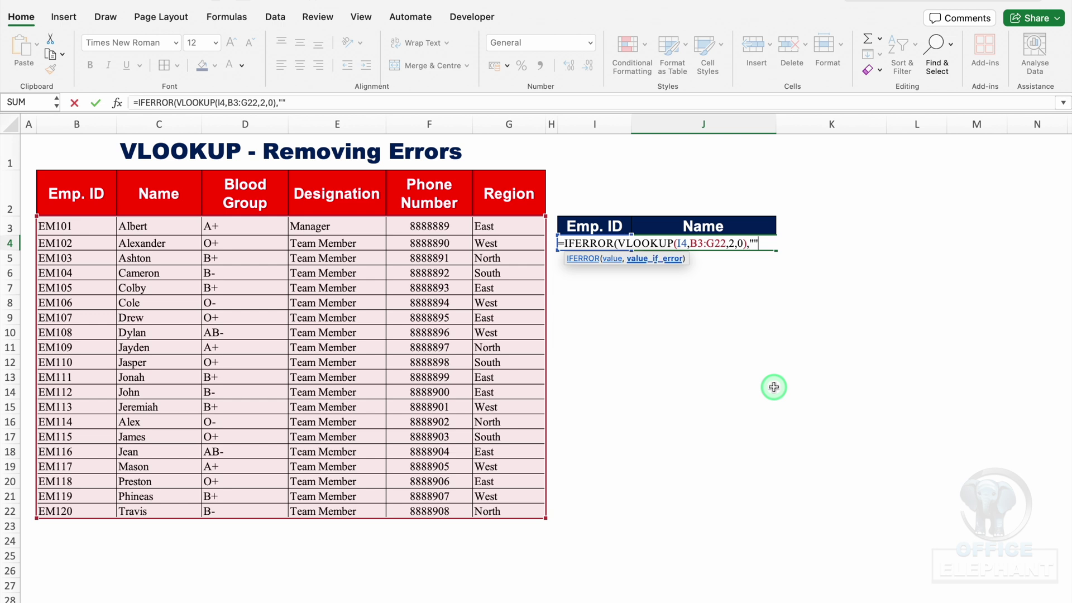
pyautogui.write(')')
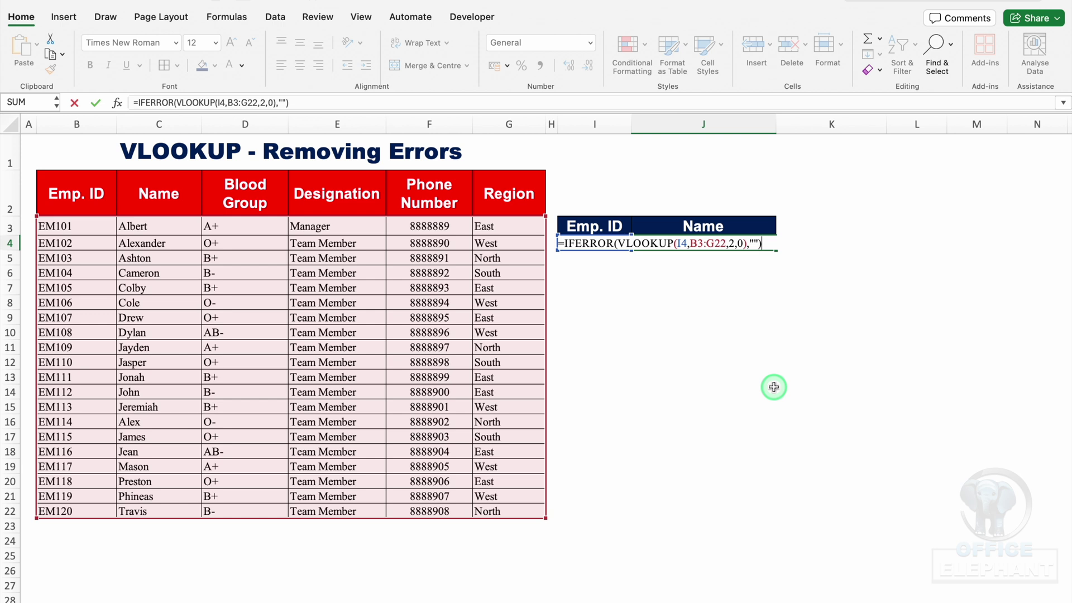
pyautogui.press('Return')
pyautogui.click(710, 244)
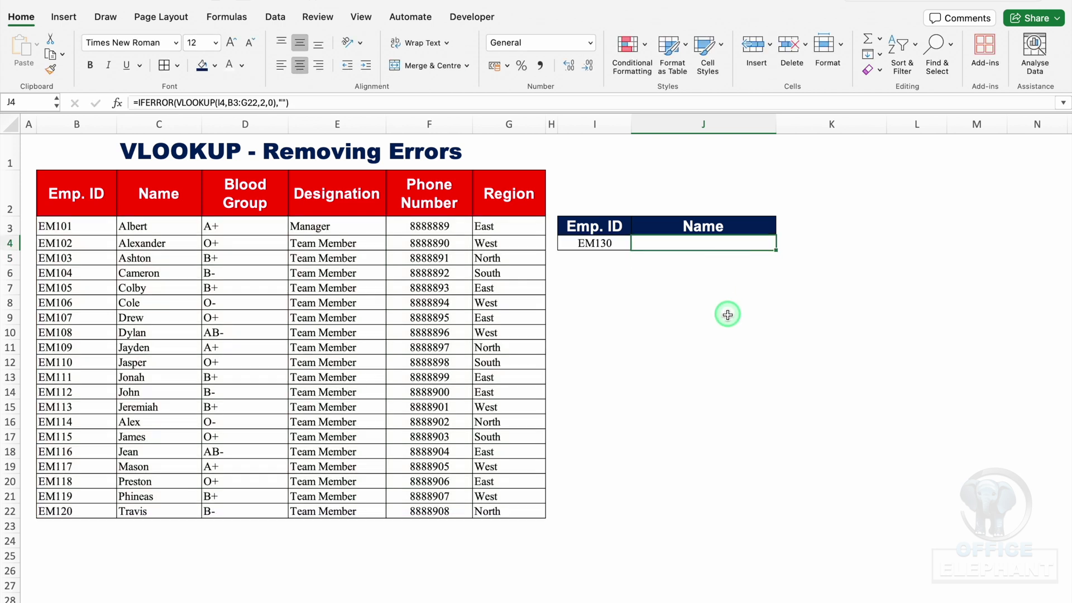
# Change the lookup employee ID in I4 to EM115, which exists in the employee table.
pyautogui.click(613, 245)
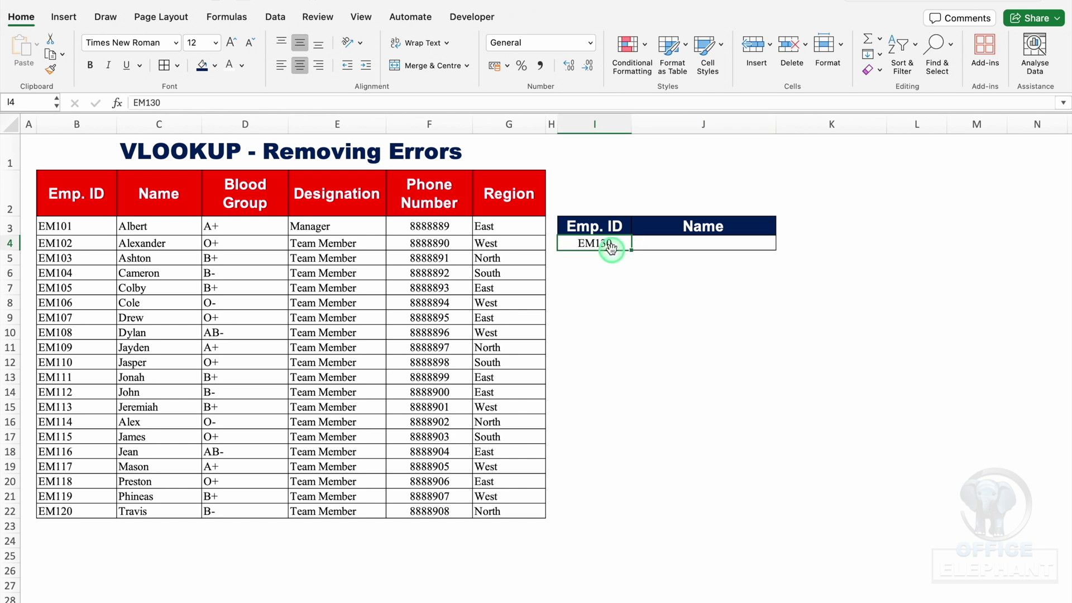
pyautogui.click(175, 100)
pyautogui.press('BackSpace')
pyautogui.press('BackSpace')
pyautogui.write('1')
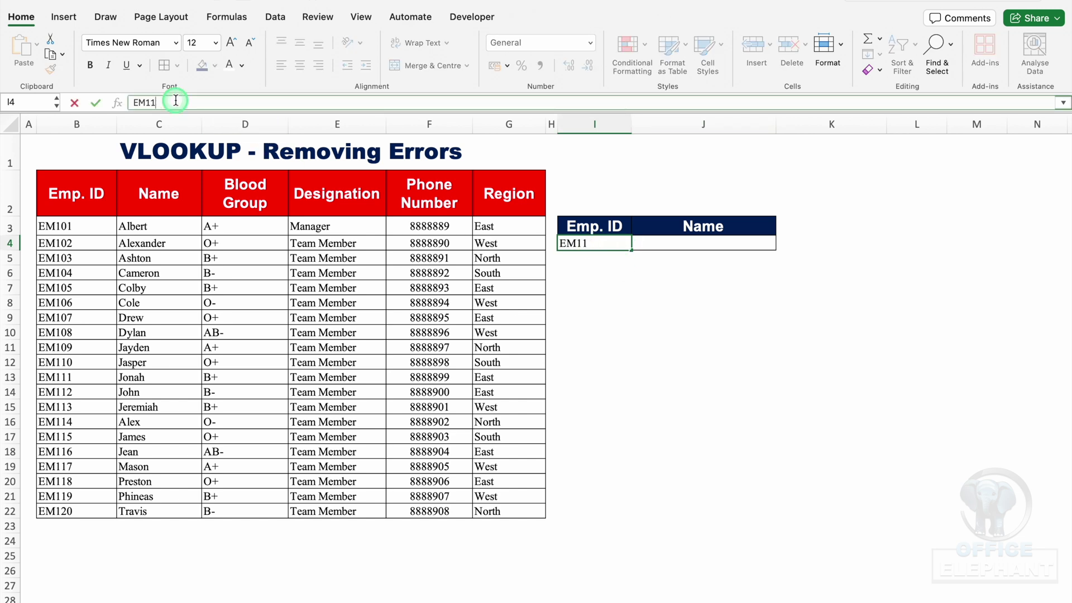
pyautogui.write('5')
pyautogui.press('Return')
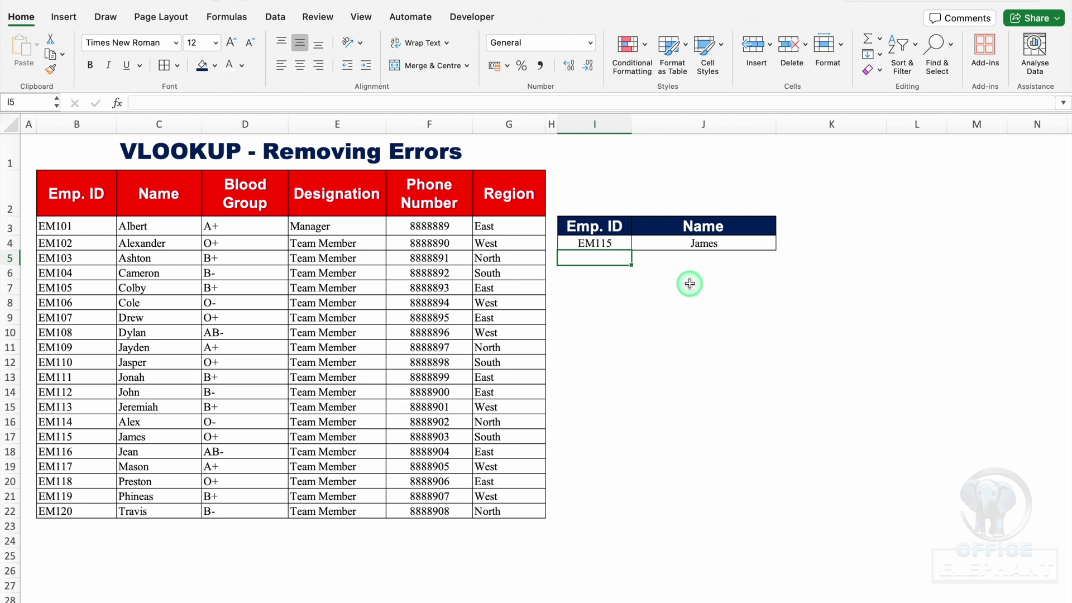
# Replace IFERROR with IFNA in J4 so the formula reads =IFNA(VLOOKUP(I4,B3:G22,2,0),"").
pyautogui.click(707, 243)
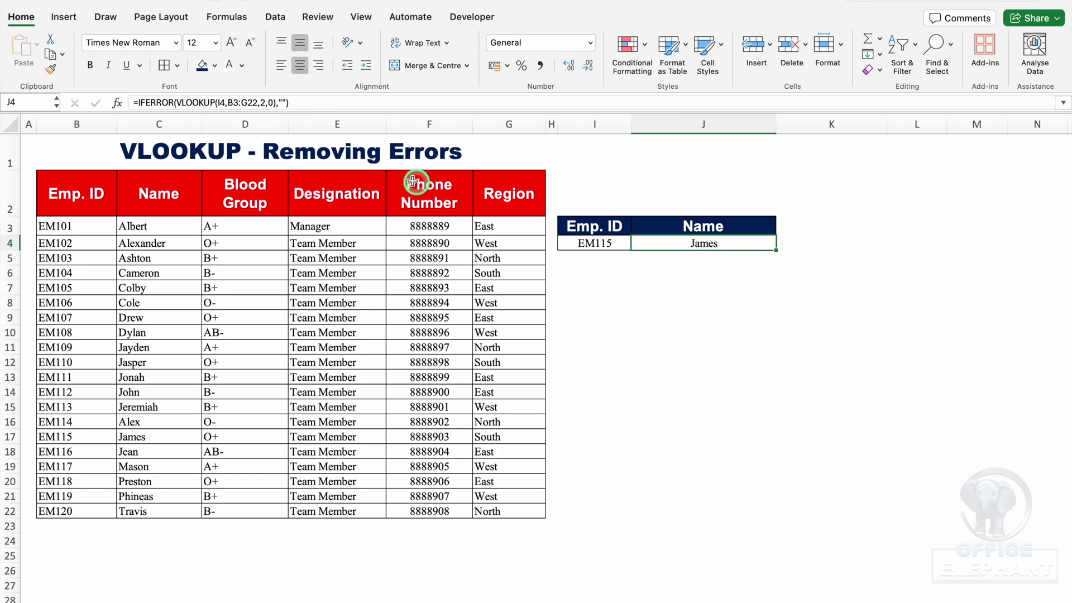
pyautogui.doubleClick(723, 244)
pyautogui.click(606, 244)
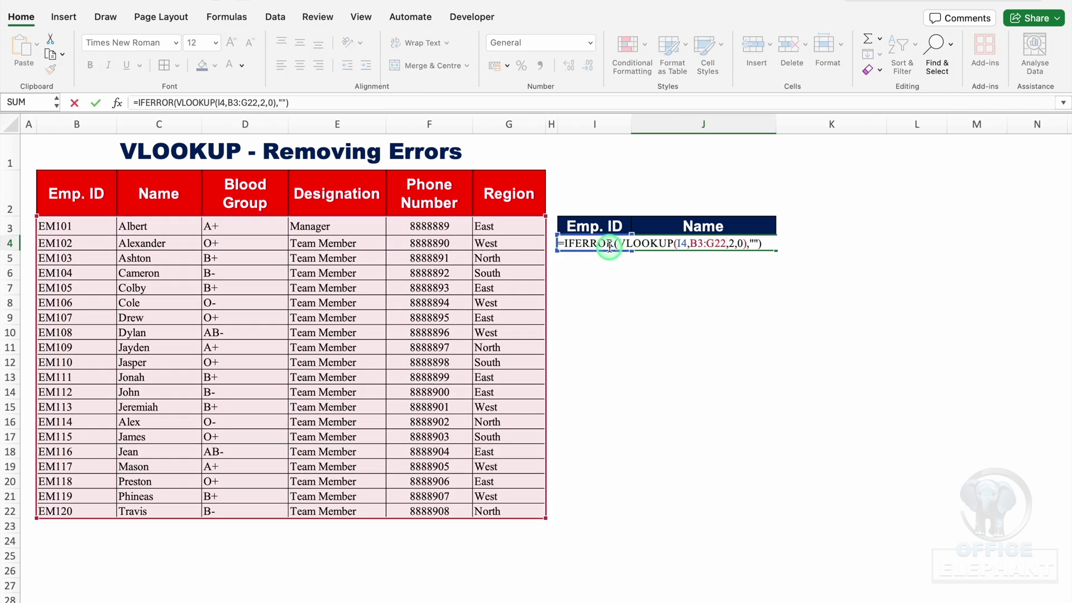
pyautogui.press('BackSpace')
pyautogui.press('BackSpace')
pyautogui.press('BackSpace')
pyautogui.press('BackSpace')
pyautogui.press('BackSpace')
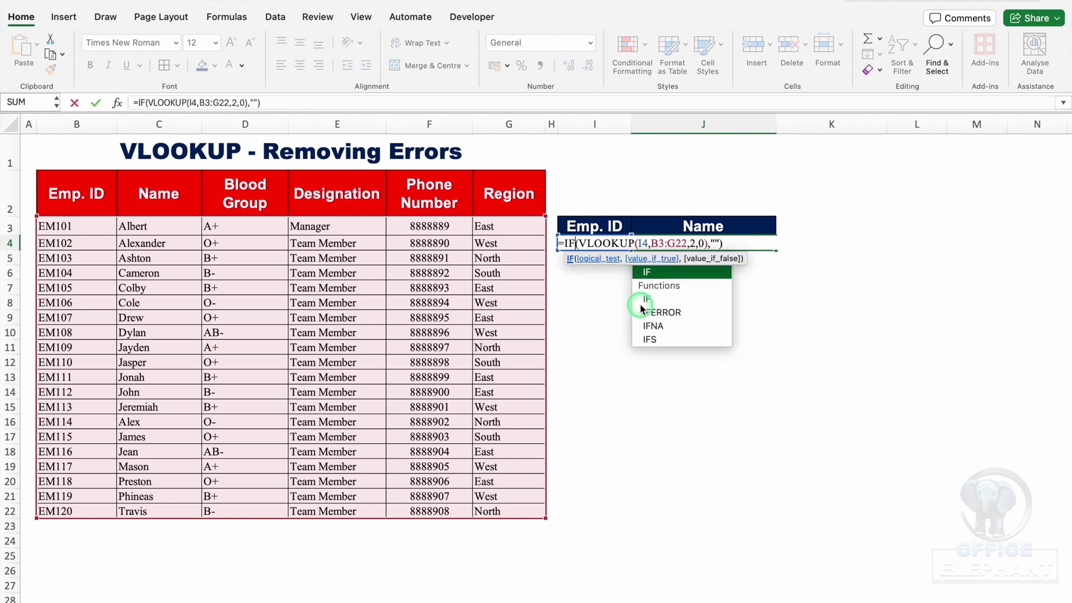
pyautogui.write('NA')
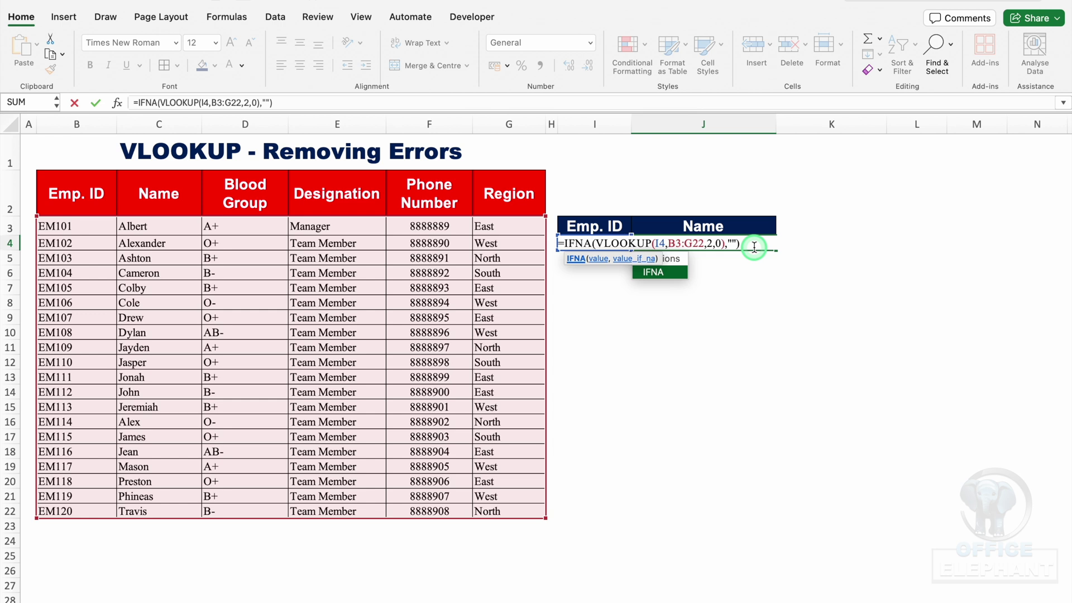
pyautogui.press('Return')
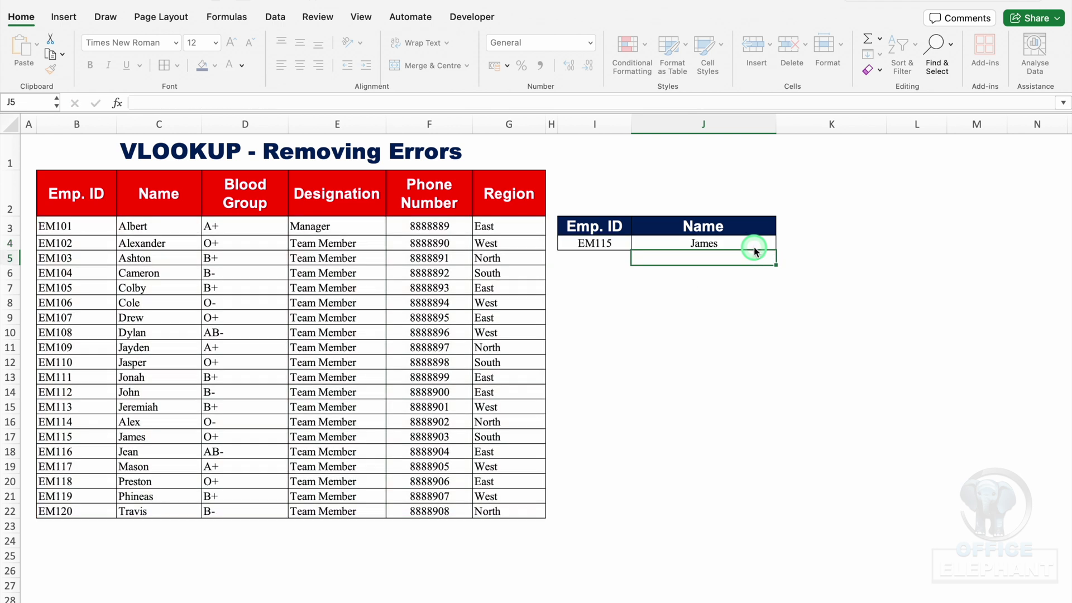
# Set the value_if_na text in J4's IFNA formula to "No Data".
pyautogui.click(734, 243)
pyautogui.doubleClick(735, 243)
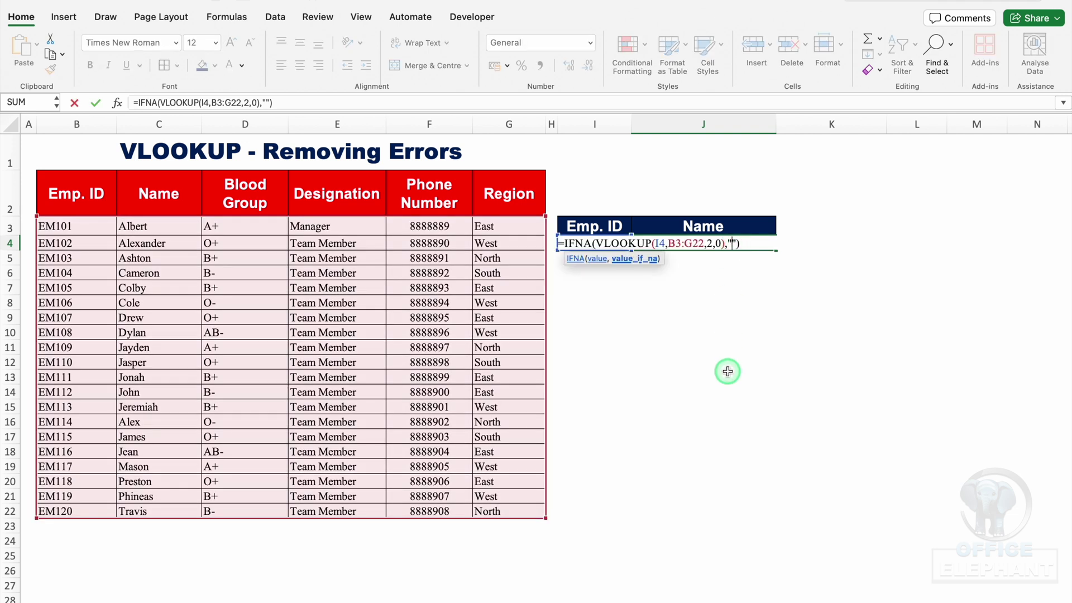
pyautogui.write('No Da')
pyautogui.write('ta')
pyautogui.press('Return')
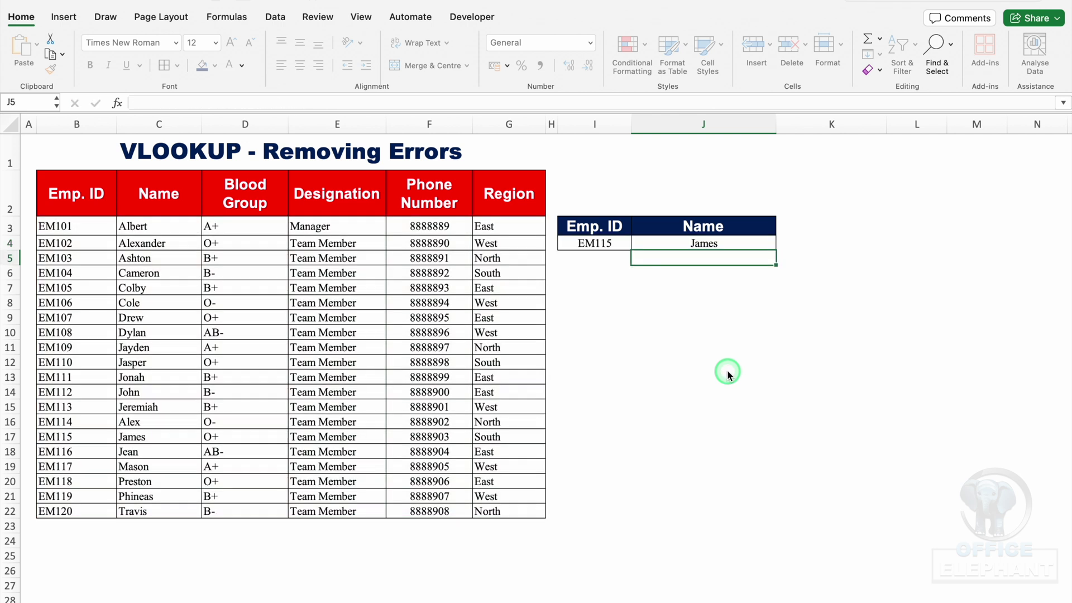
# Set the lookup employee ID in I4 to EM121, which is missing from the table.
pyautogui.click(617, 243)
pyautogui.click(217, 100)
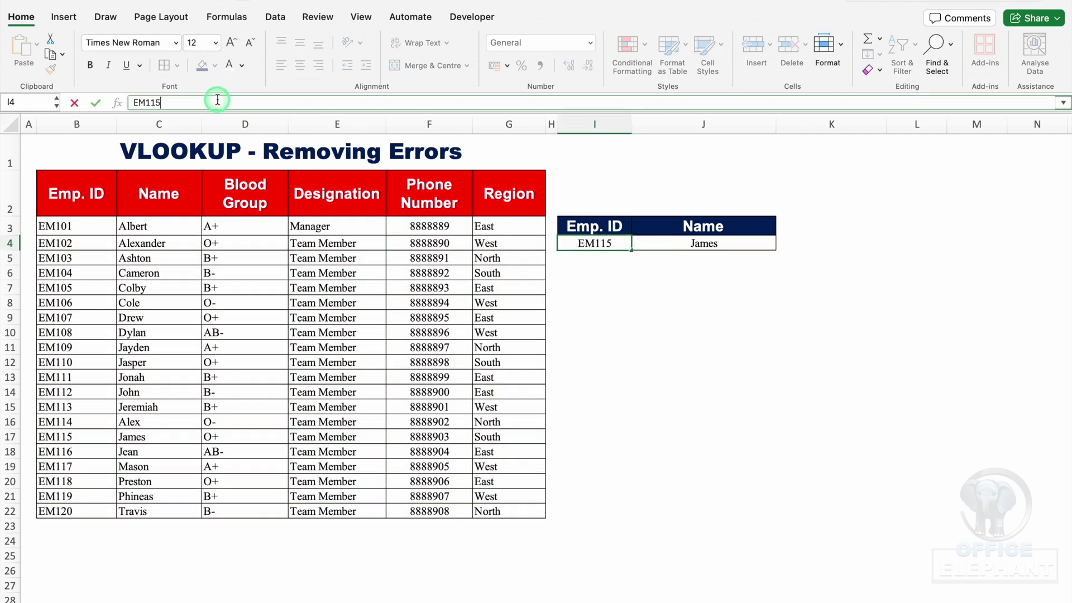
pyautogui.press('BackSpace')
pyautogui.press('BackSpace')
pyautogui.write('21')
pyautogui.press('Return')
pyautogui.click(755, 297)
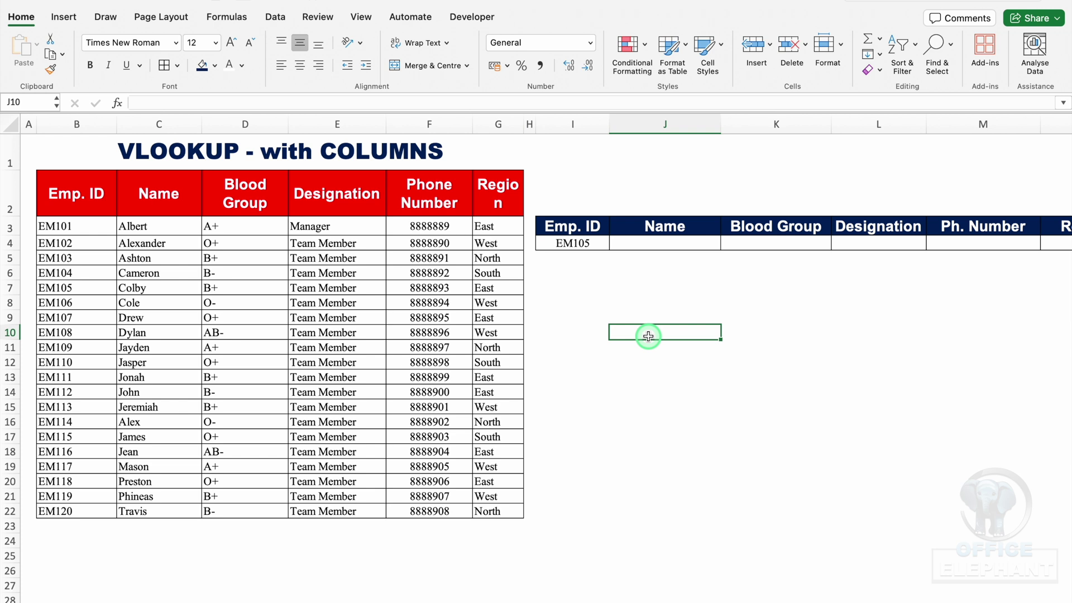
# On the VLOOKUP with COLUMNS sheet, enter =COLUMNS(I3) in I10 and centre the cell horizontally.
pyautogui.press('Left')
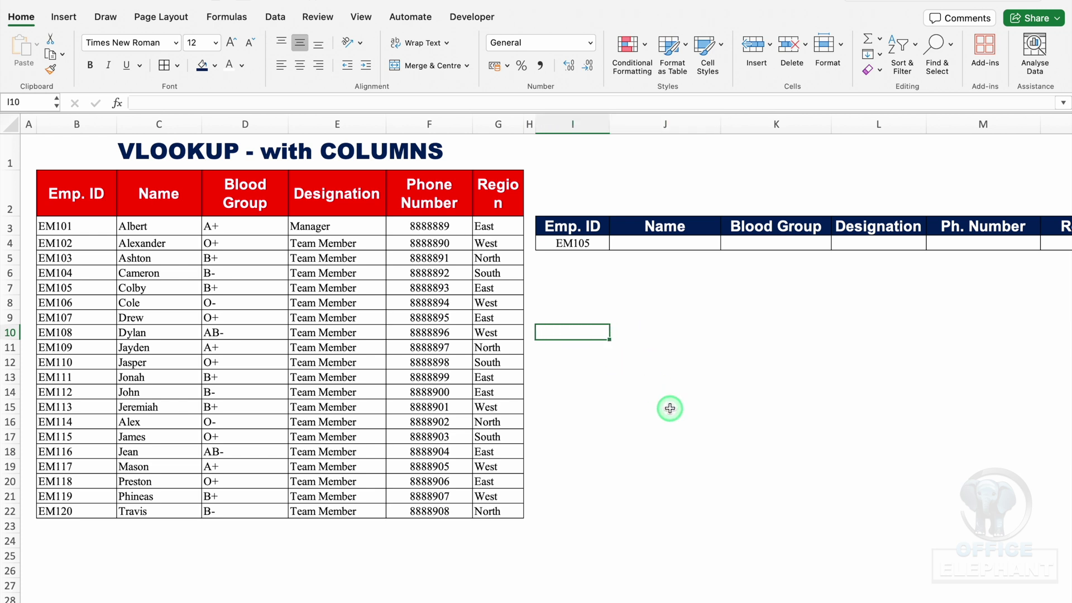
pyautogui.write('=colu')
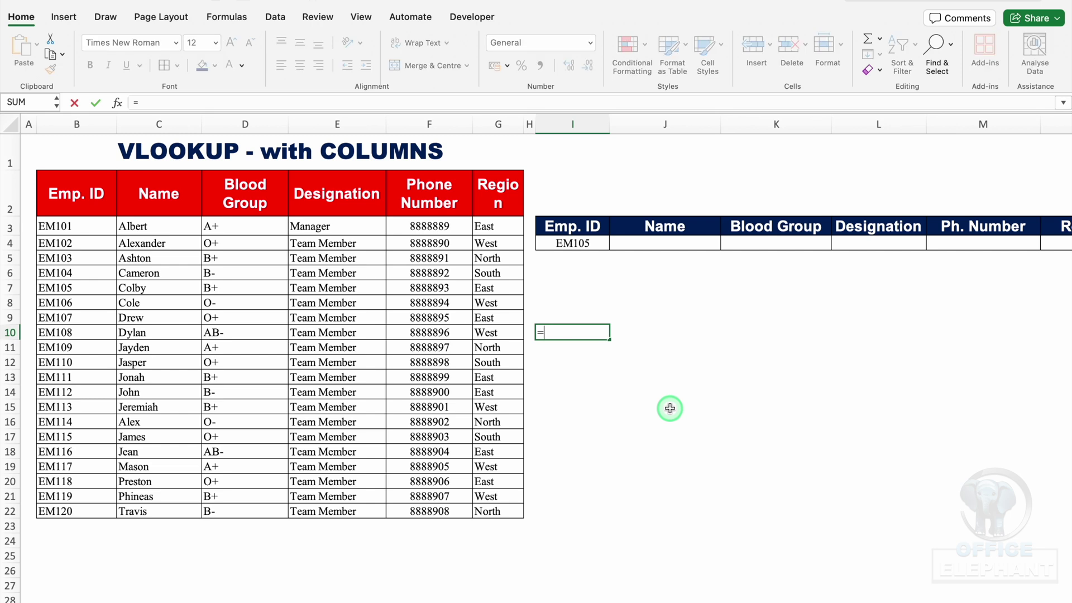
pyautogui.doubleClick(593, 370)
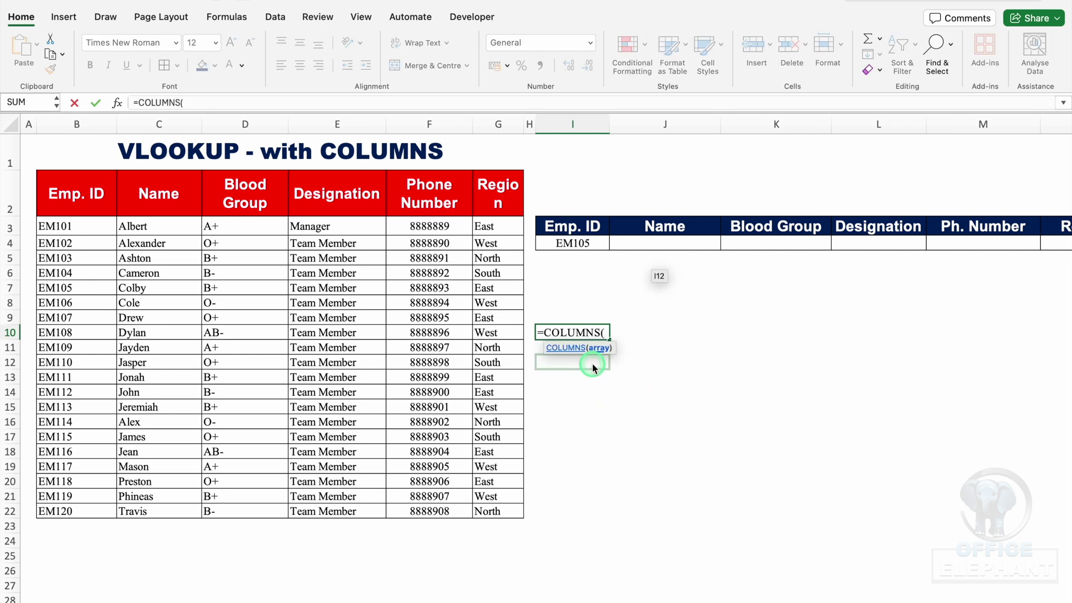
pyautogui.click(577, 224)
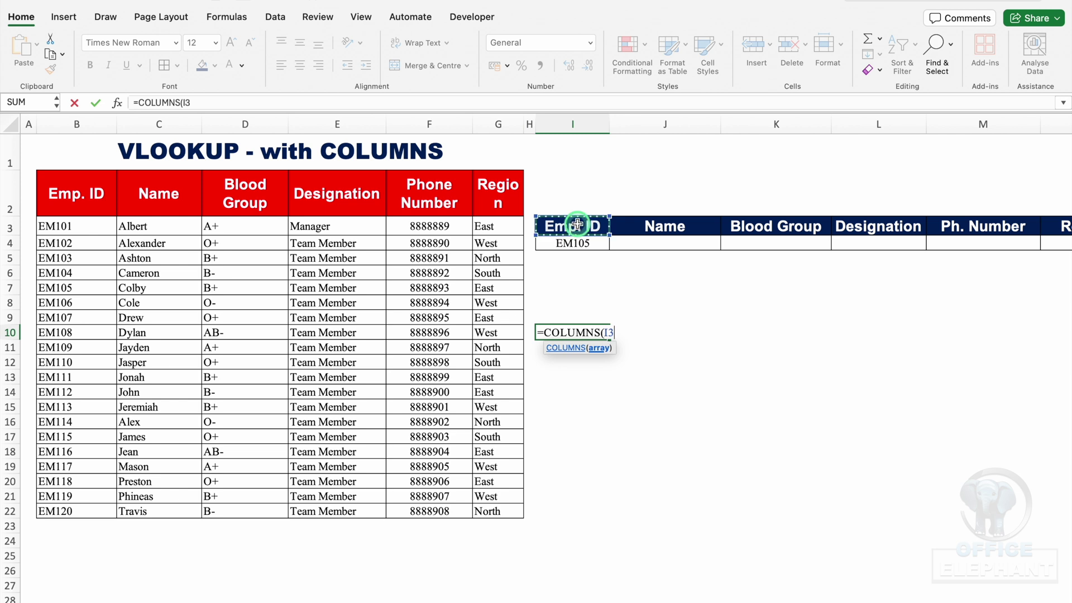
pyautogui.write(')')
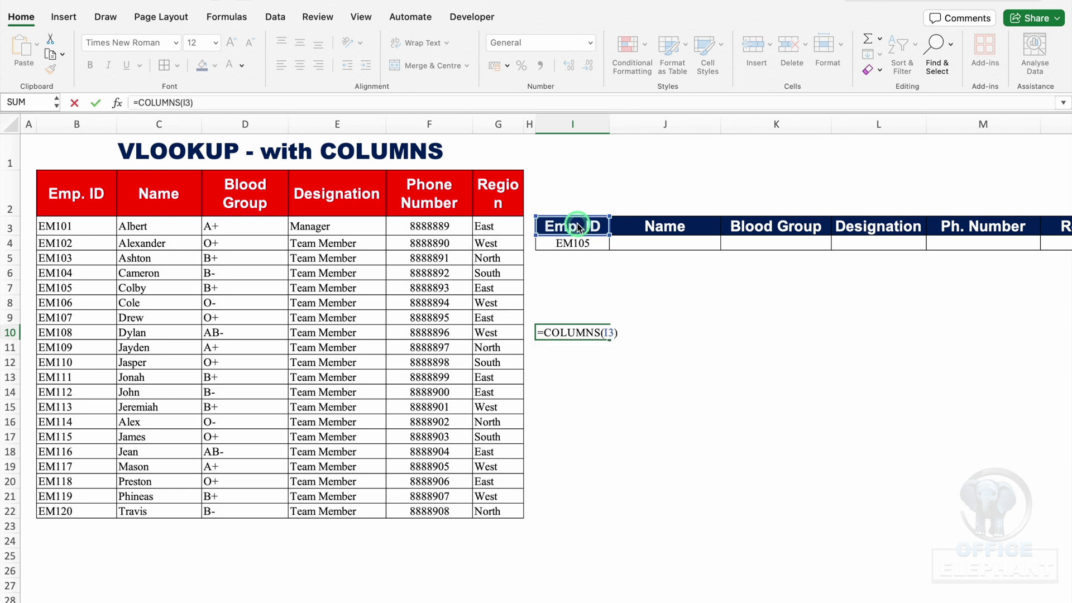
pyautogui.press('Return')
pyautogui.click(586, 335)
pyautogui.click(300, 65)
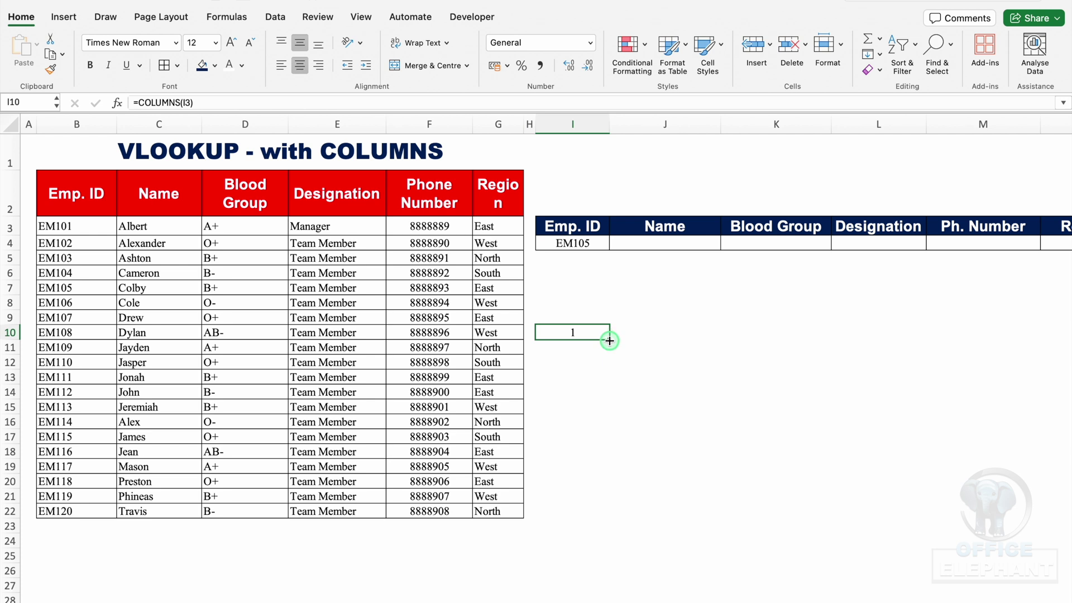
# Fill the COLUMNS formula from I10 across to K10 and clear I10:K10 again.
pyautogui.moveTo(610, 339); pyautogui.dragTo(831, 342)
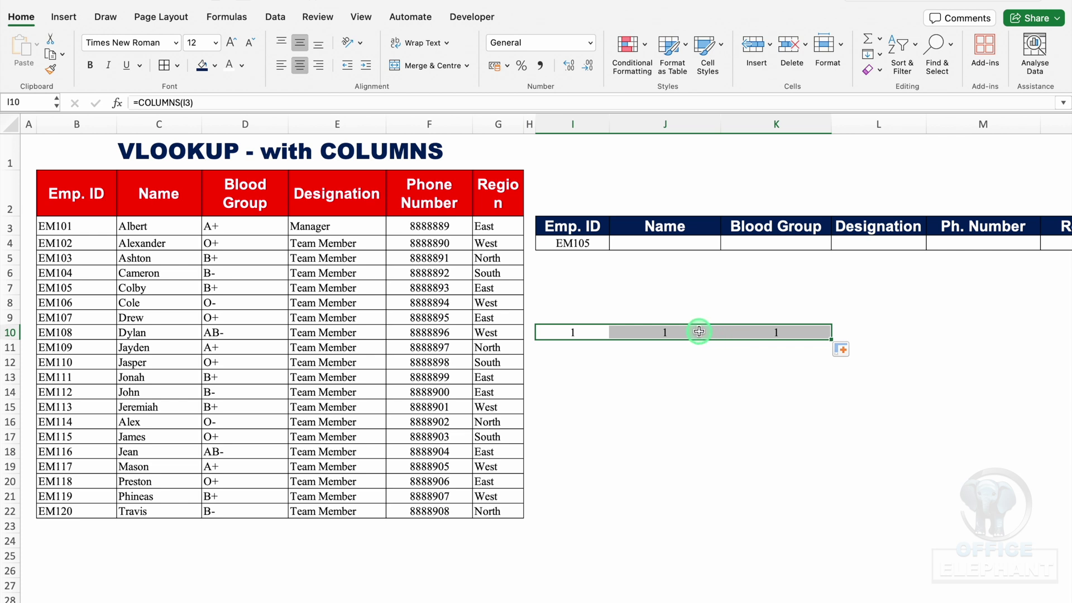
pyautogui.press('Delete')
# Enter =COLUMNS(I3:J3) in I10 to count the columns from Emp. ID to Name.
pyautogui.click(591, 333)
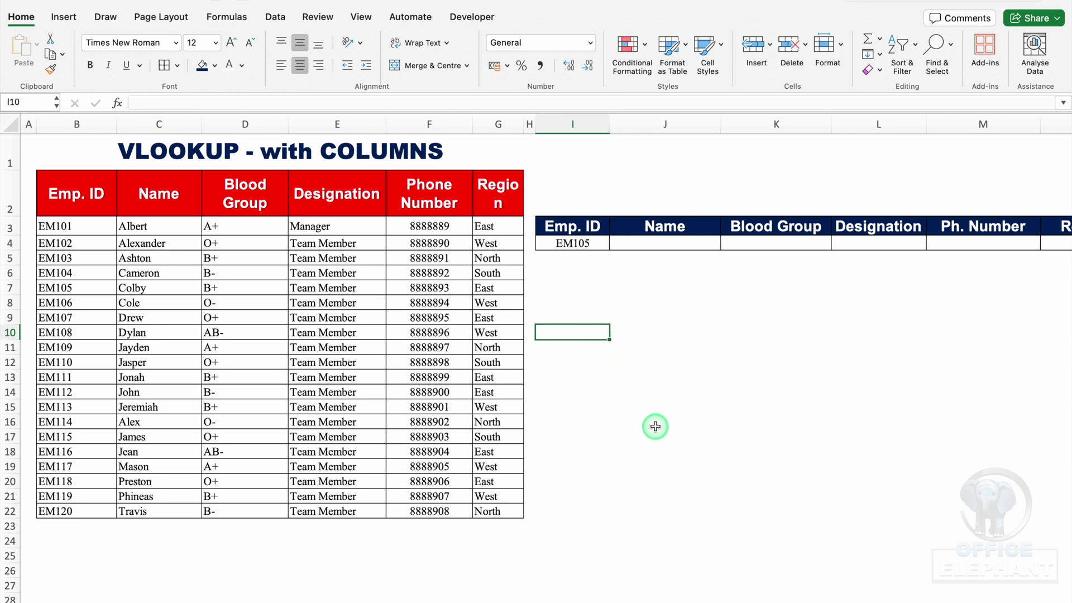
pyautogui.write('=column')
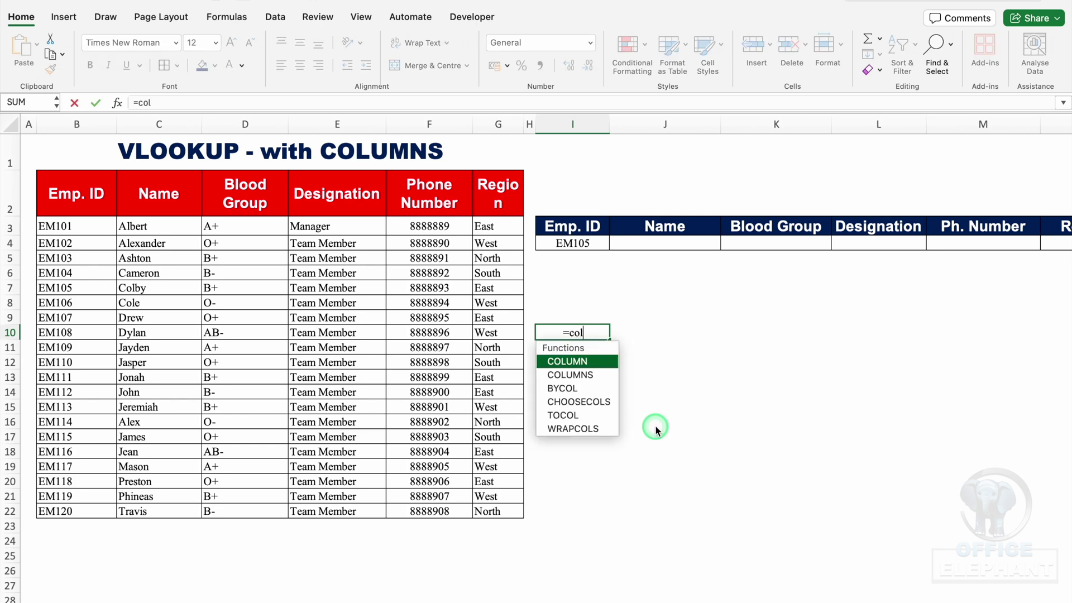
pyautogui.doubleClick(591, 377)
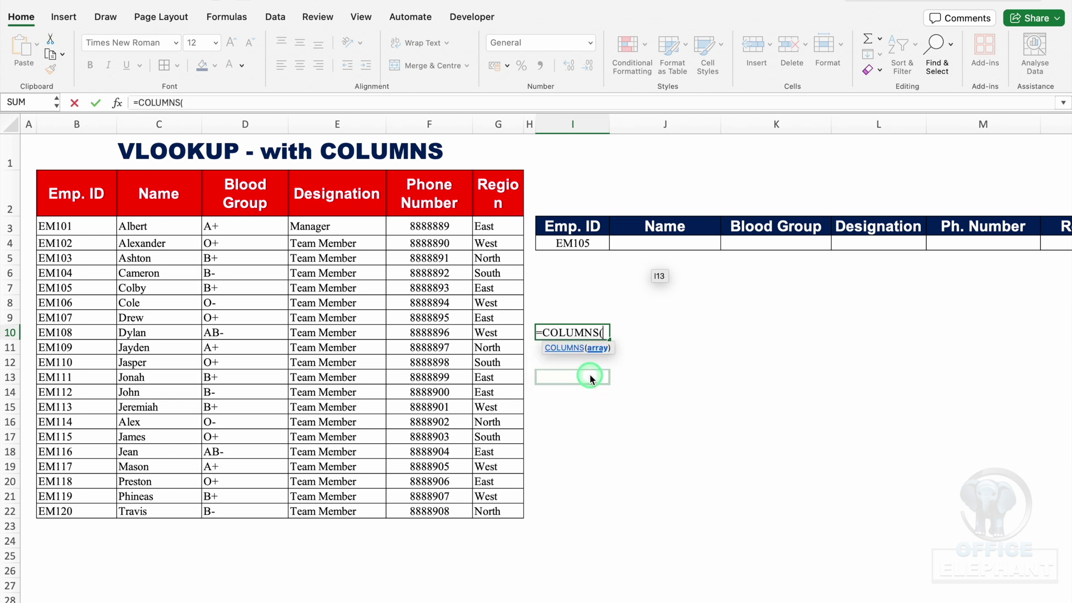
pyautogui.click(591, 225)
pyautogui.moveTo(591, 225); pyautogui.dragTo(635, 225)
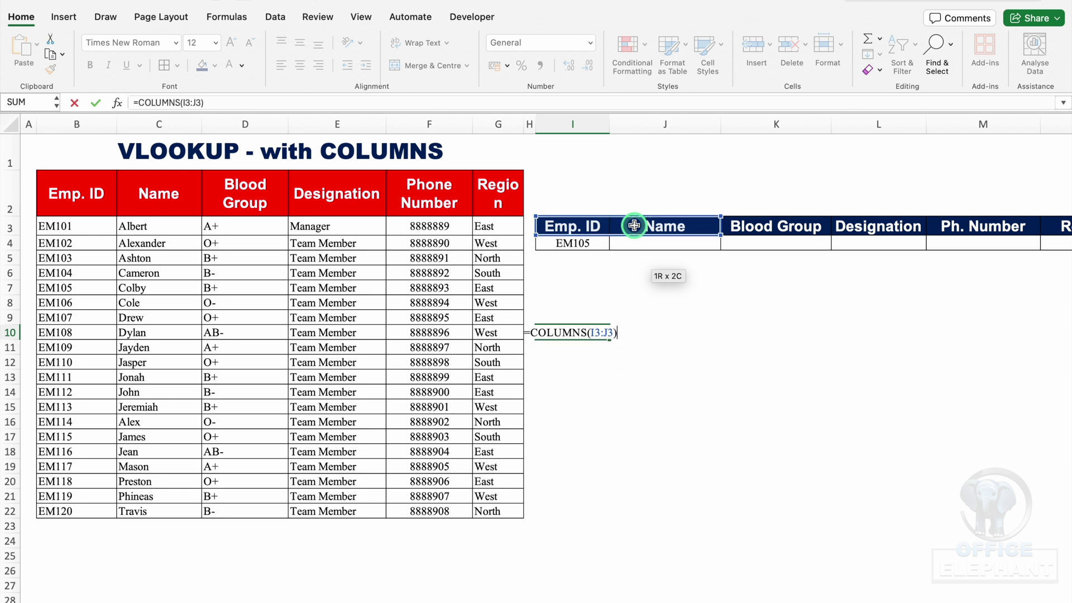
pyautogui.press('Return')
pyautogui.click(605, 333)
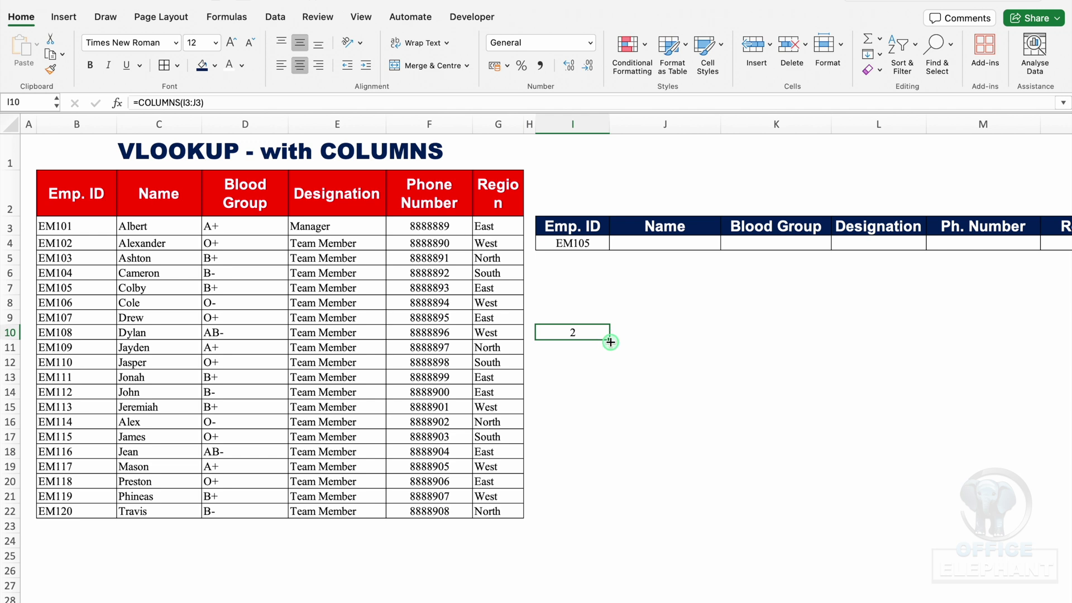
# Fill I10's two-column COLUMNS formula across to K10 and delete the contents of I10:K10.
pyautogui.moveTo(610, 340); pyautogui.dragTo(770, 345)
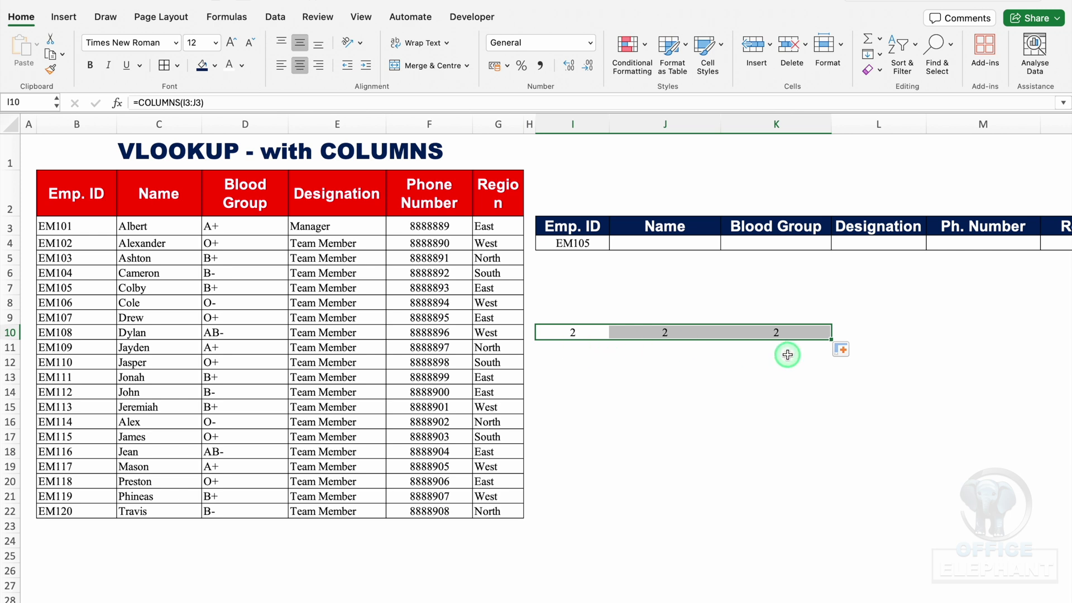
pyautogui.press('Delete')
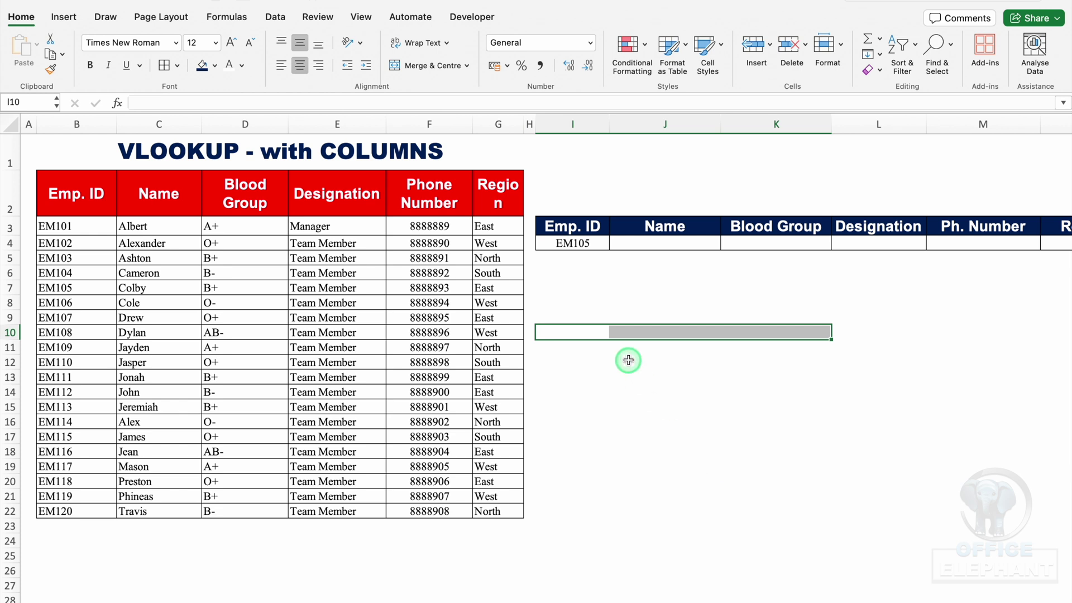
pyautogui.hotkey('shift', 'Left')
# Enter =COLUMNS($I$3:J3) in I10, locking the start of the range with an absolute reference.
pyautogui.click(583, 332)
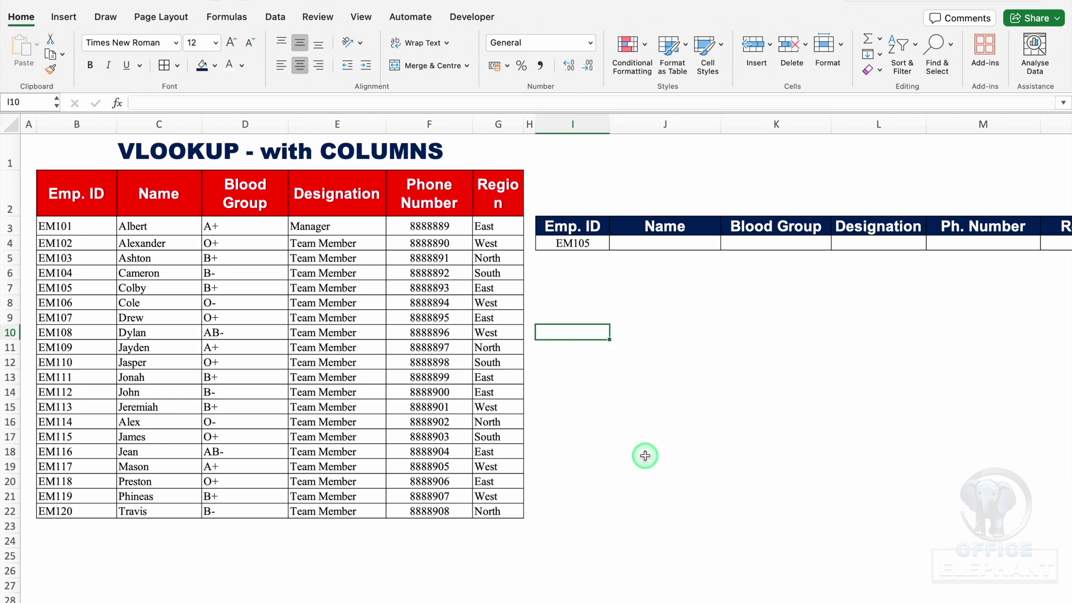
pyautogui.write('=c')
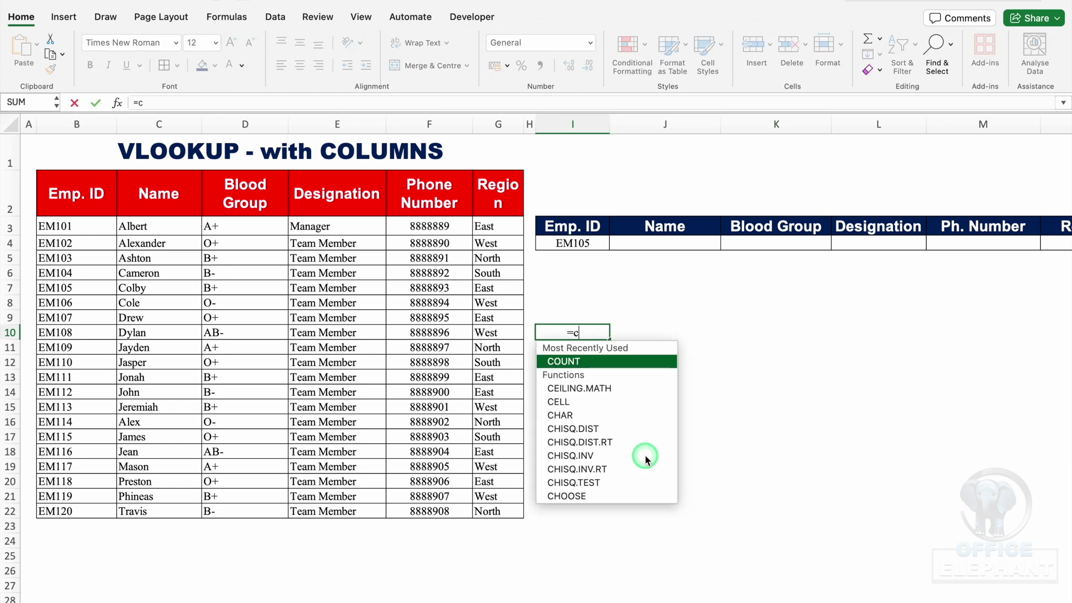
pyautogui.write('olumns')
pyautogui.press('Tab')
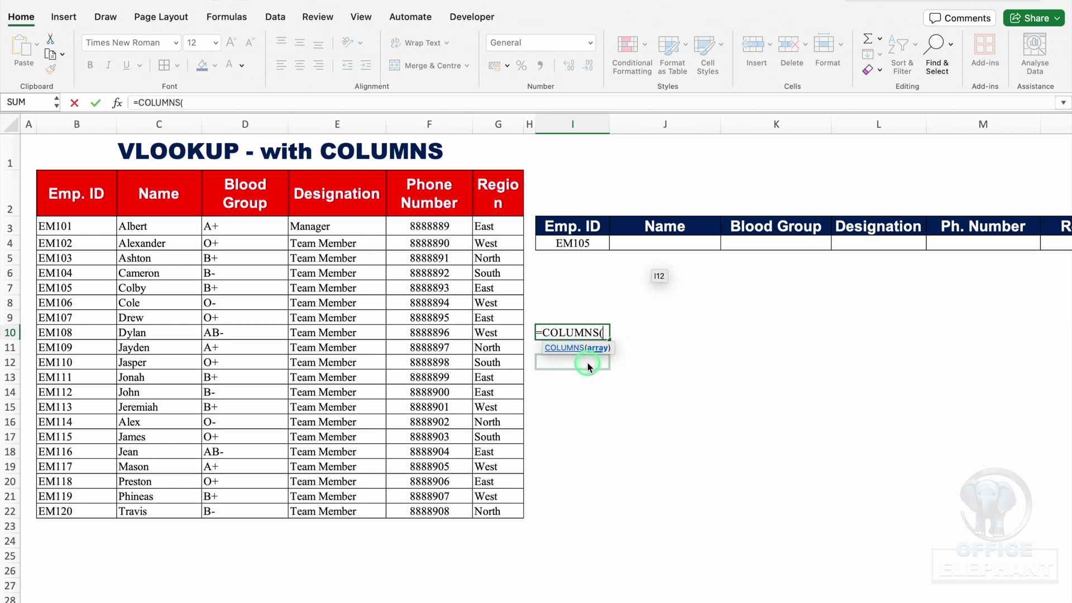
pyautogui.click(592, 224)
pyautogui.moveTo(592, 224); pyautogui.dragTo(628, 229)
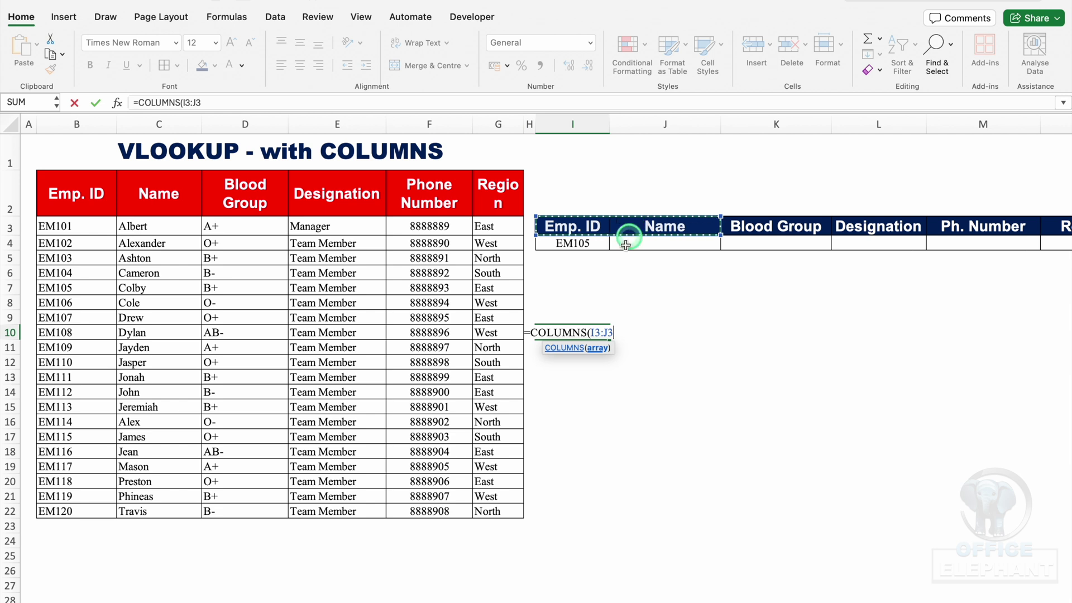
pyautogui.click(598, 333)
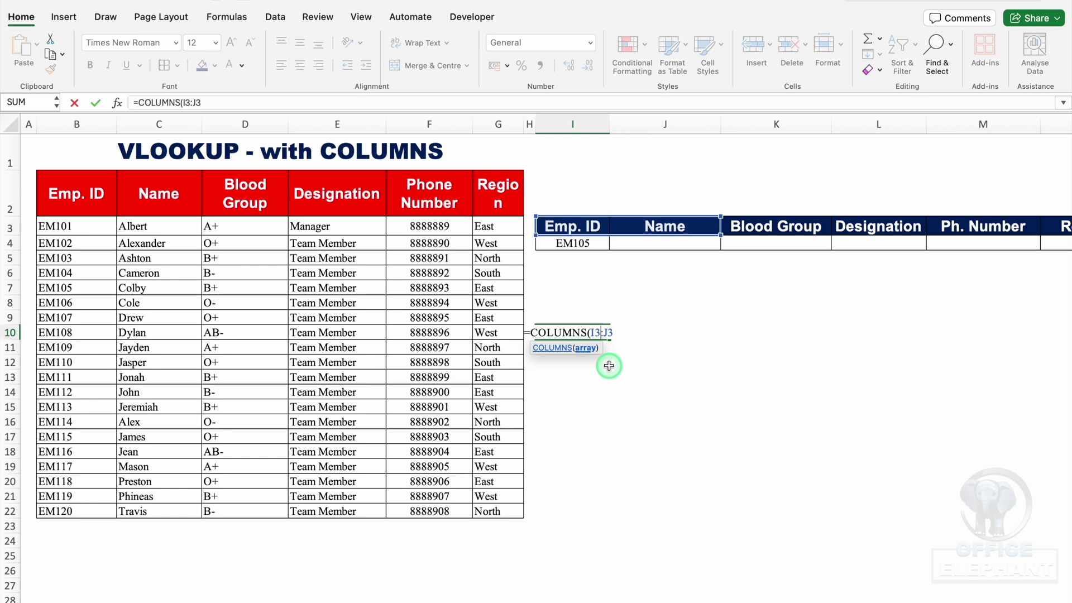
pyautogui.press('F4')
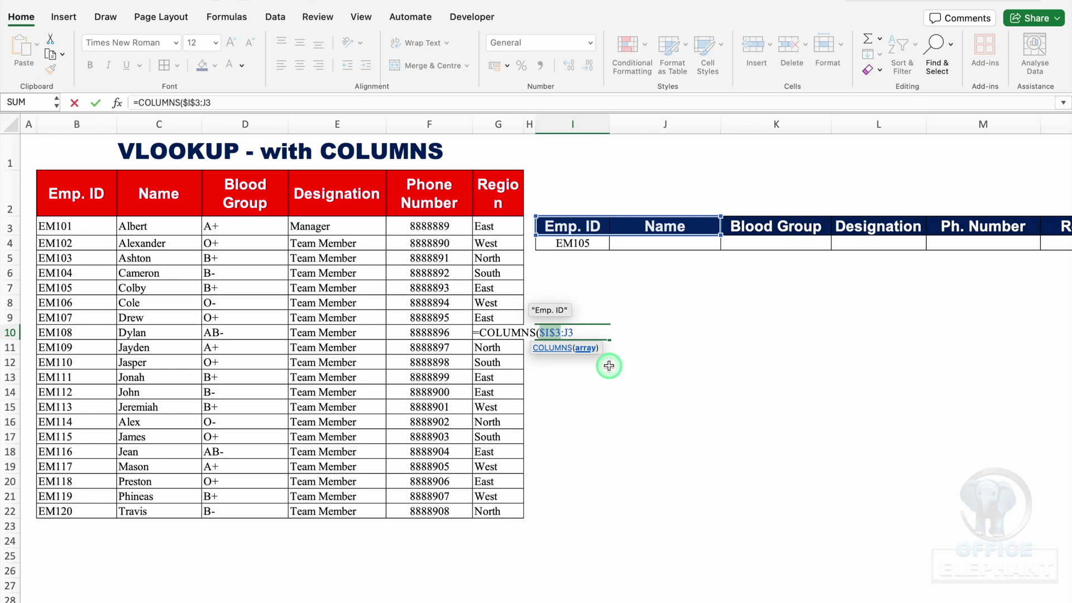
pyautogui.click(575, 330)
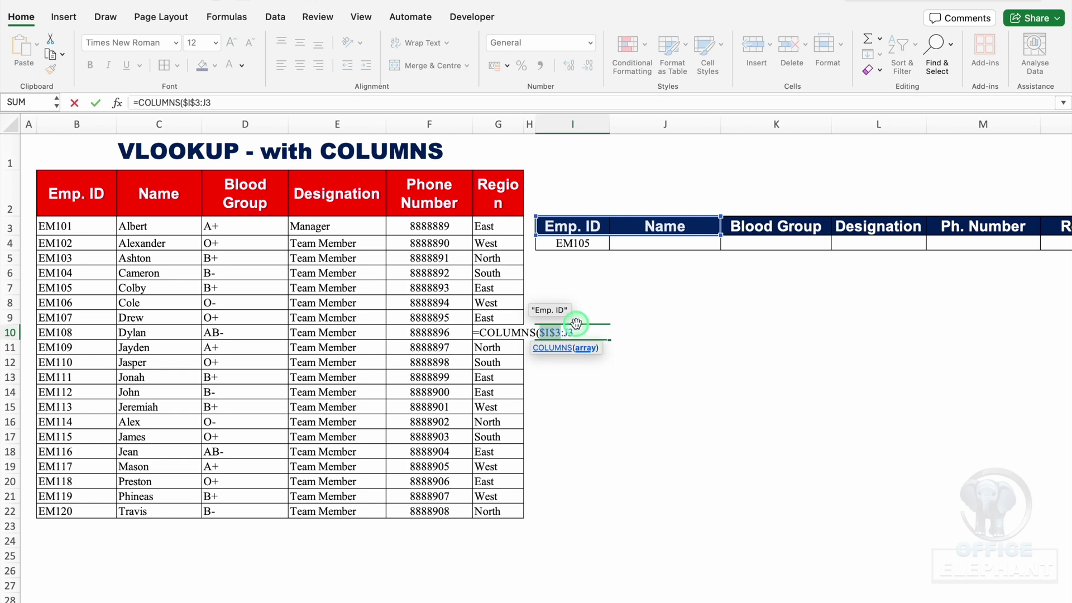
pyautogui.write(')')
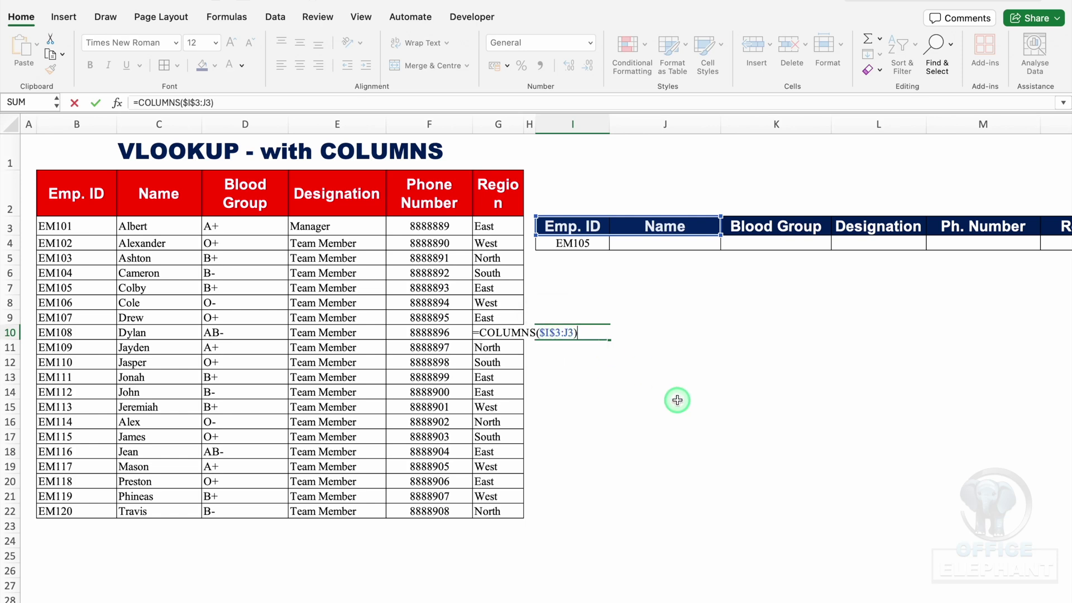
pyautogui.press('Return')
pyautogui.click(578, 332)
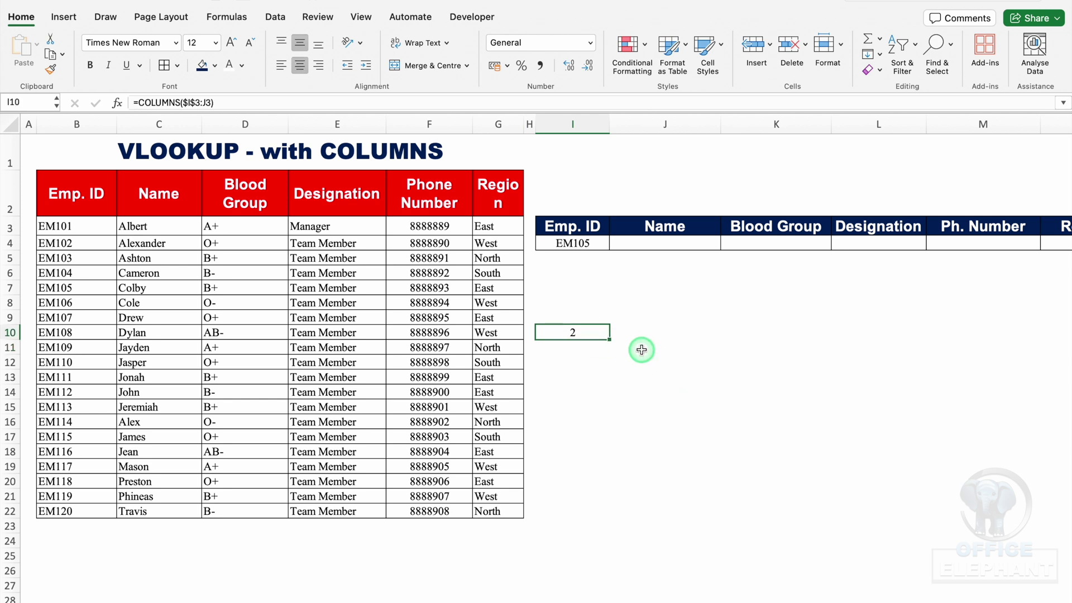
# Fill I10's COLUMNS formula across to L10 and check the formulas in the filled cells.
pyautogui.moveTo(609, 340); pyautogui.dragTo(929, 358)
pyautogui.click(860, 393)
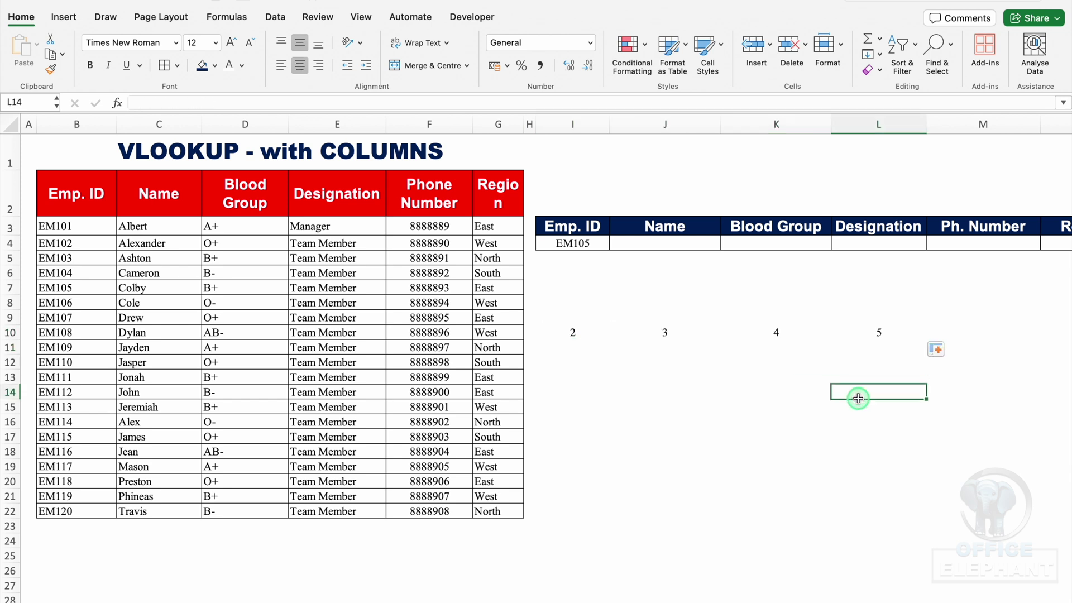
pyautogui.click(587, 339)
pyautogui.click(653, 334)
pyautogui.click(766, 337)
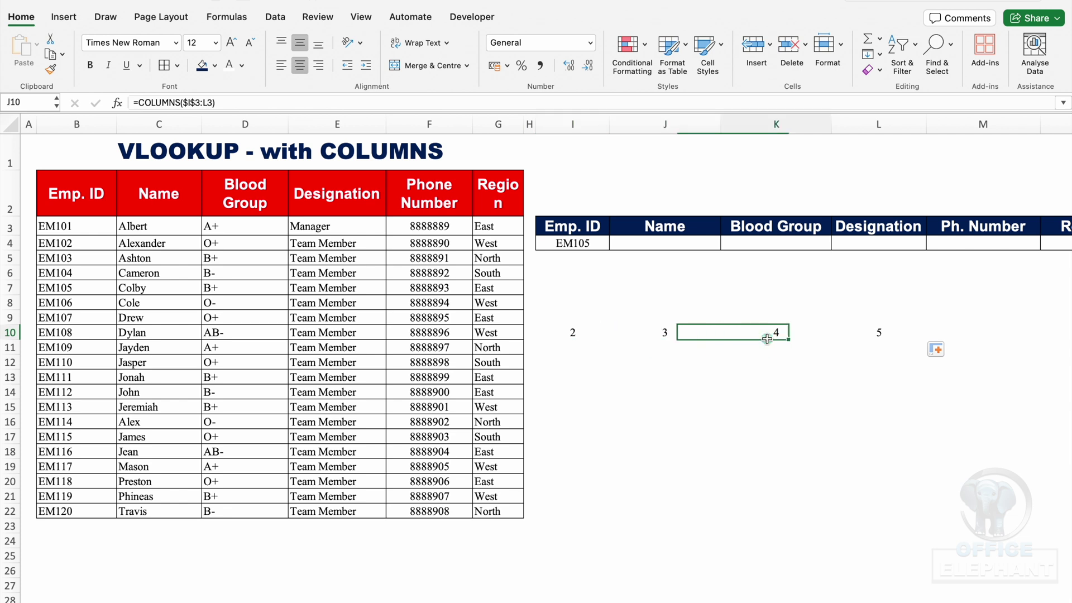
pyautogui.click(875, 340)
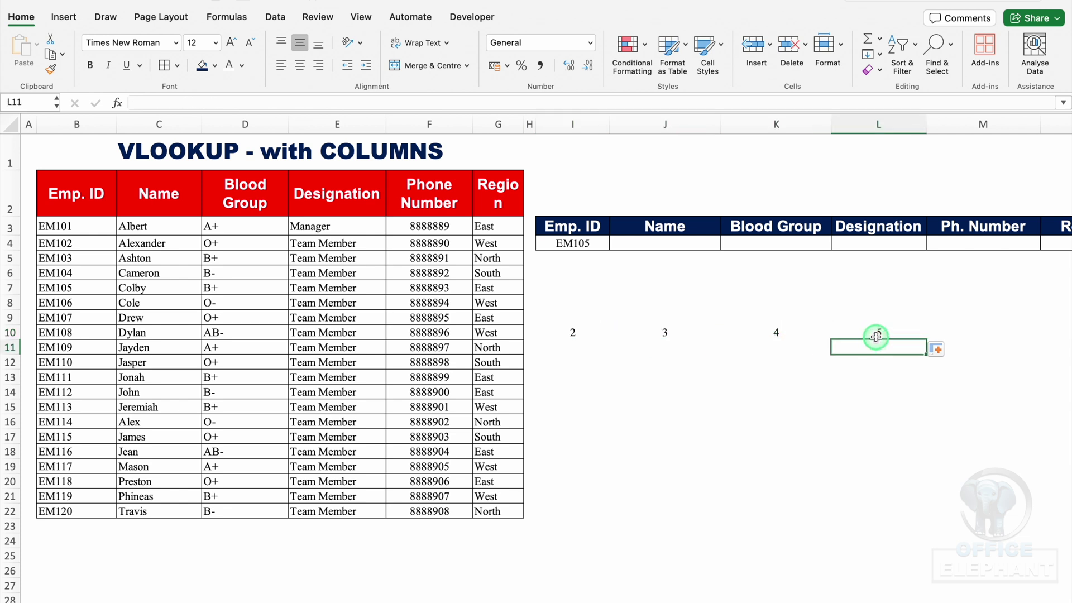
# Enter =VLOOKUP($I$4,$B$2:$G$22,2,0) in the Name cell J4 and centre it horizontally.
pyautogui.click(677, 245)
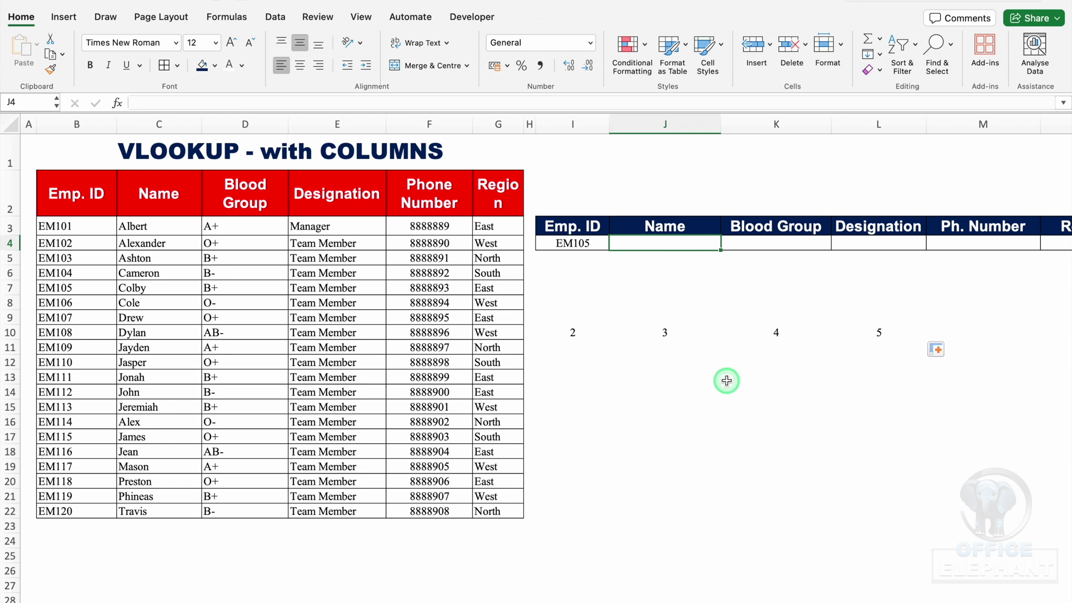
pyautogui.write('=vlo')
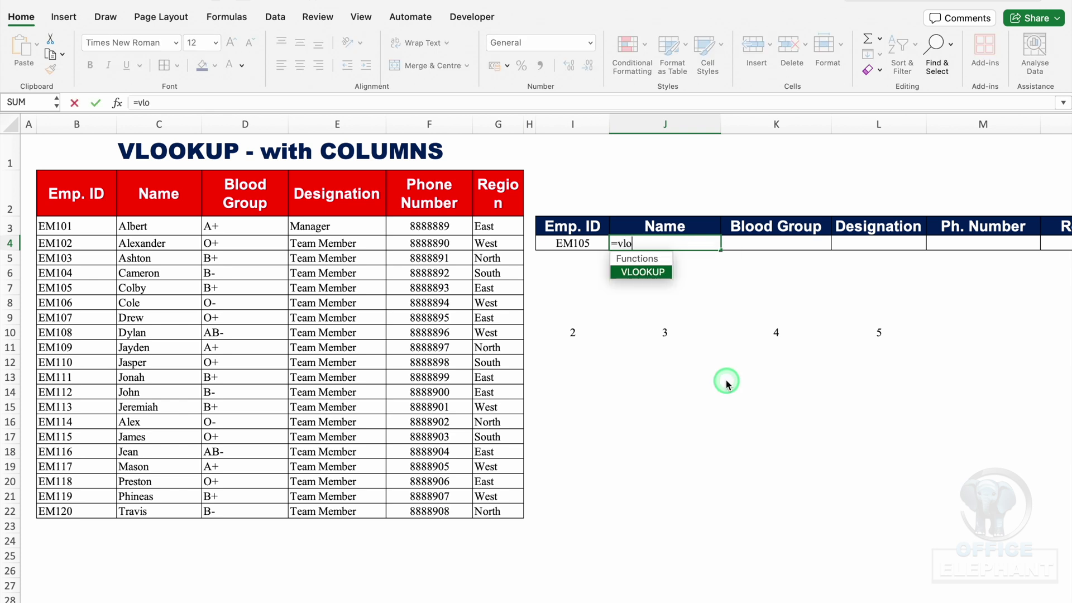
pyautogui.doubleClick(642, 272)
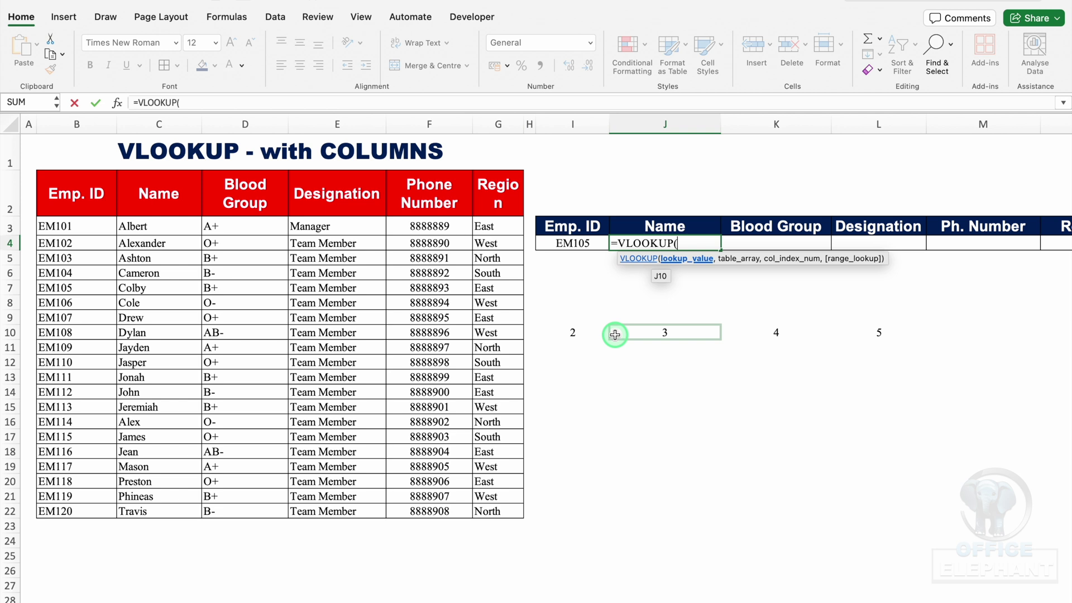
pyautogui.click(581, 244)
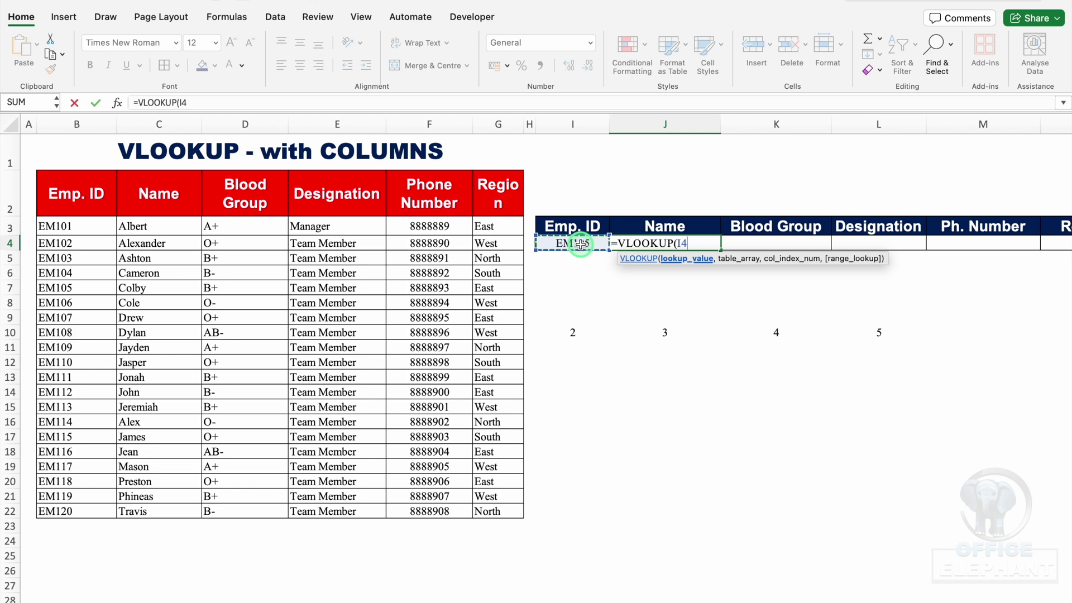
pyautogui.press('F4')
pyautogui.write(',')
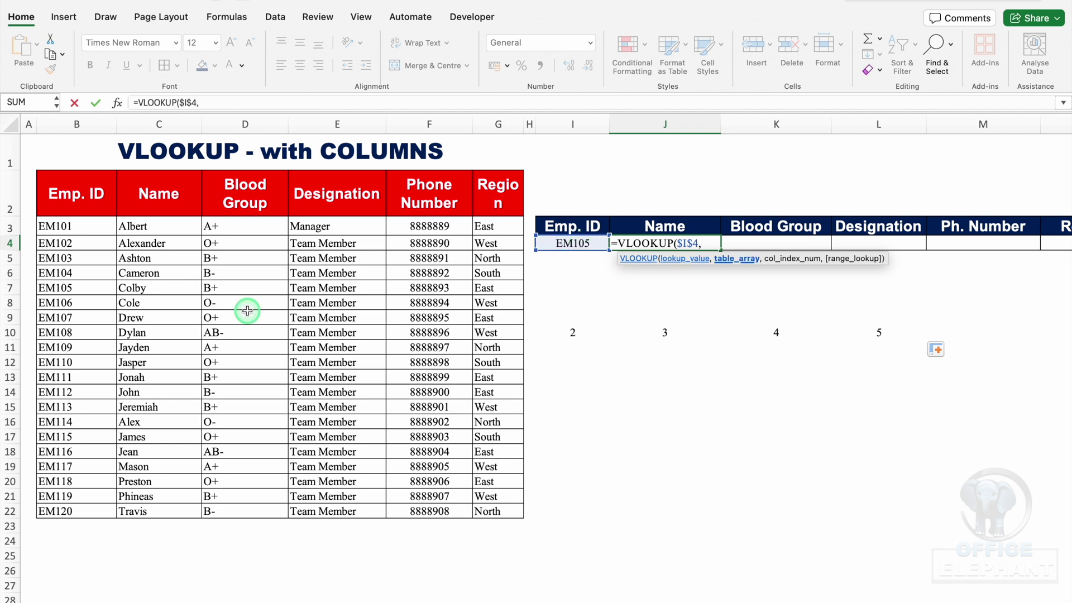
pyautogui.moveTo(89, 201); pyautogui.dragTo(500, 510)
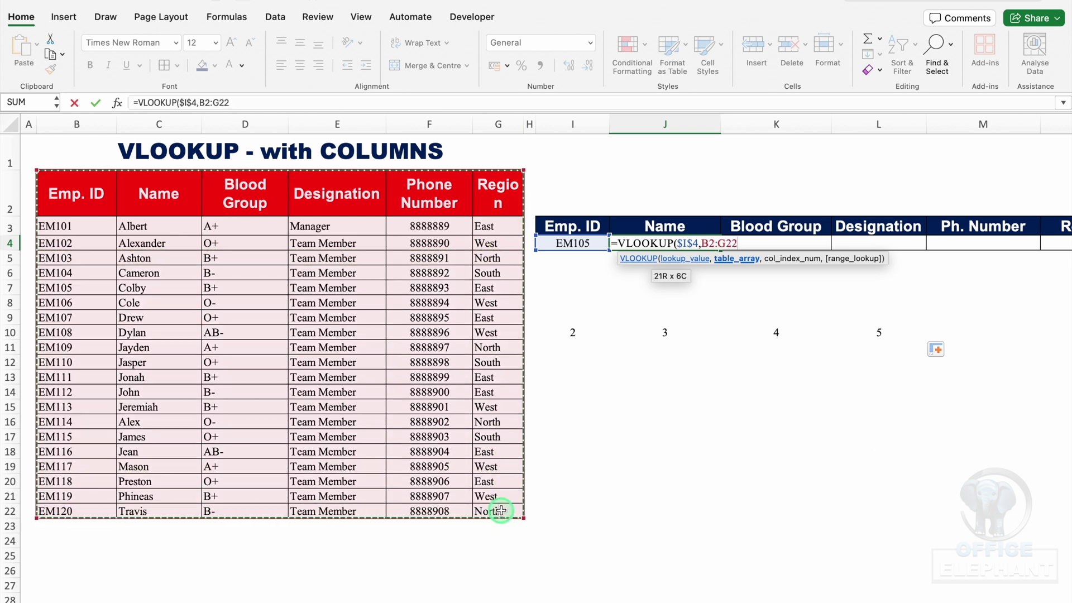
pyautogui.press('F4')
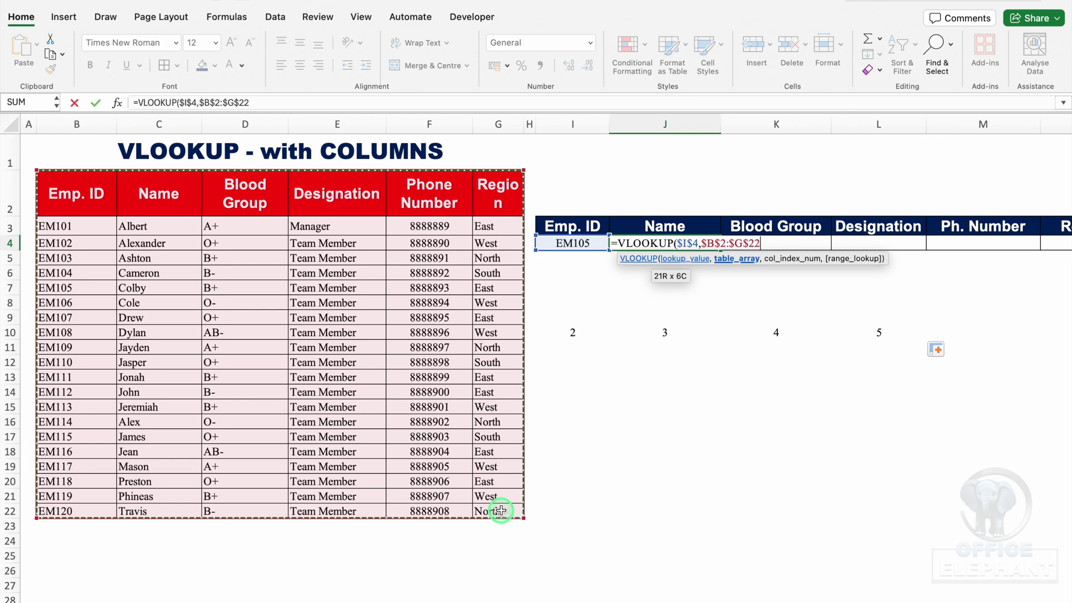
pyautogui.write(',')
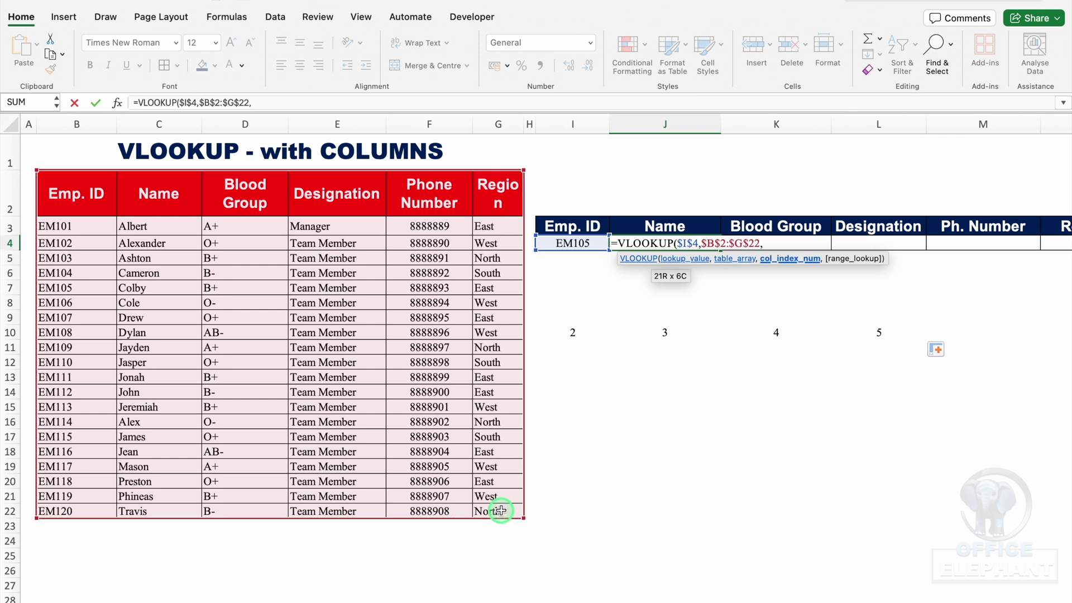
pyautogui.write('2,')
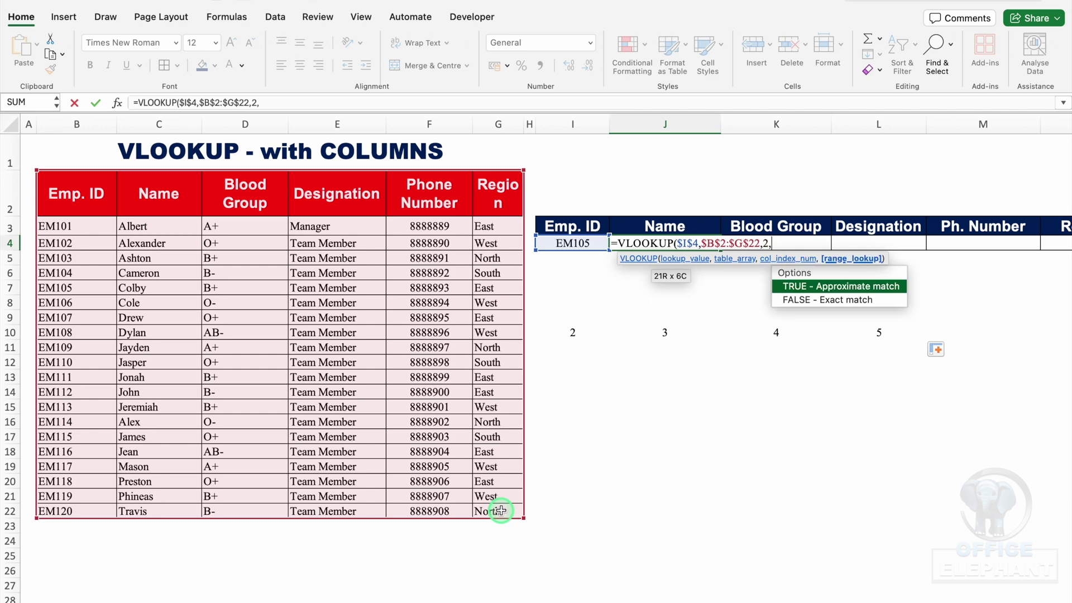
pyautogui.write('0)')
pyautogui.press('Return')
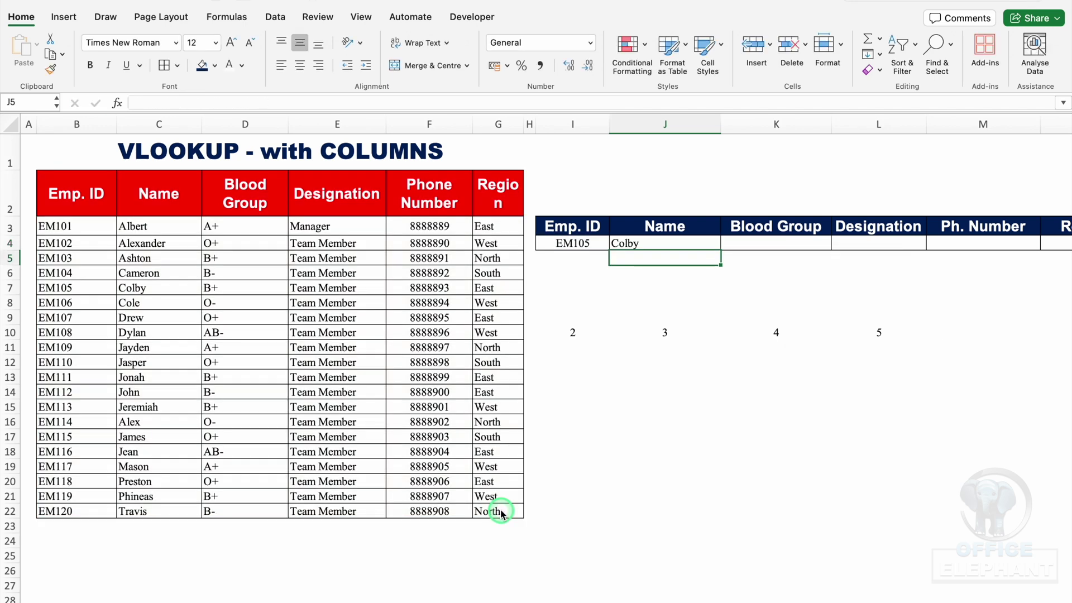
pyautogui.press('Up')
pyautogui.click(300, 65)
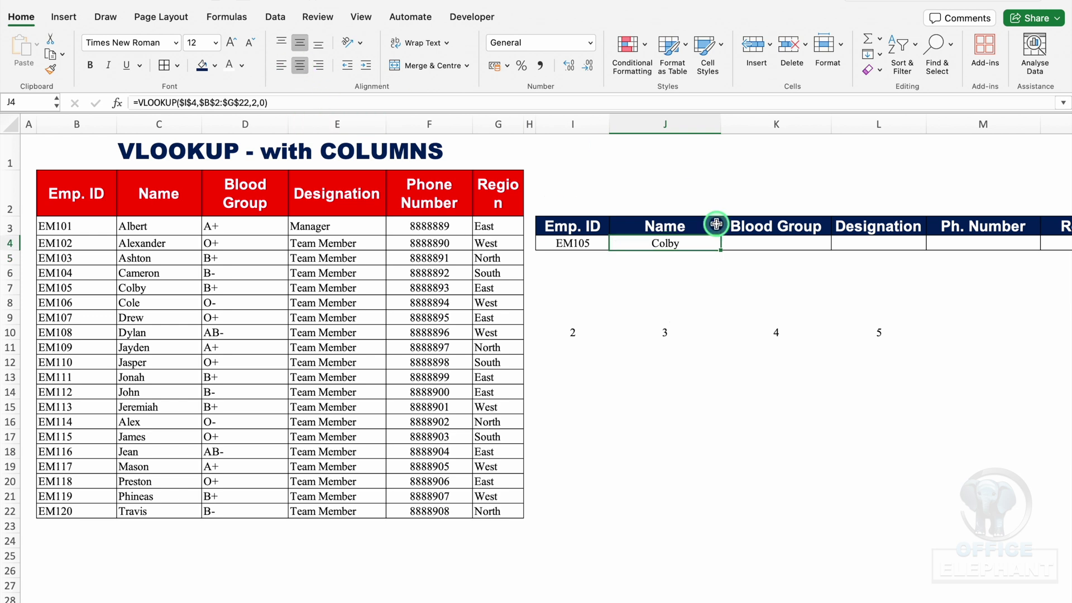
# Fill J4's VLOOKUP formula across to L4 and undo the fill.
pyautogui.moveTo(719, 250); pyautogui.dragTo(915, 251)
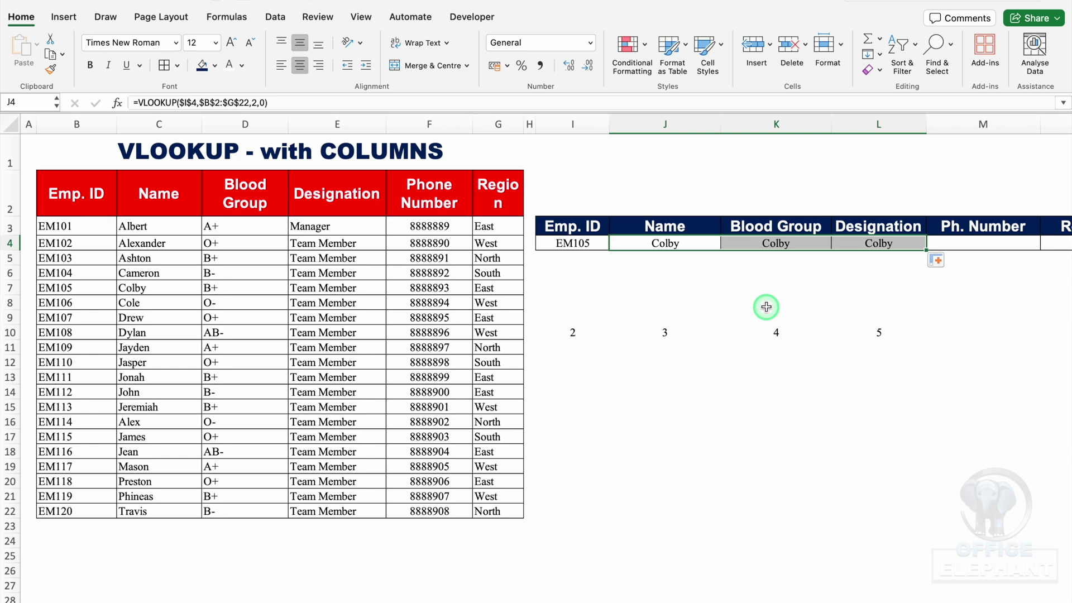
pyautogui.press('super+z')
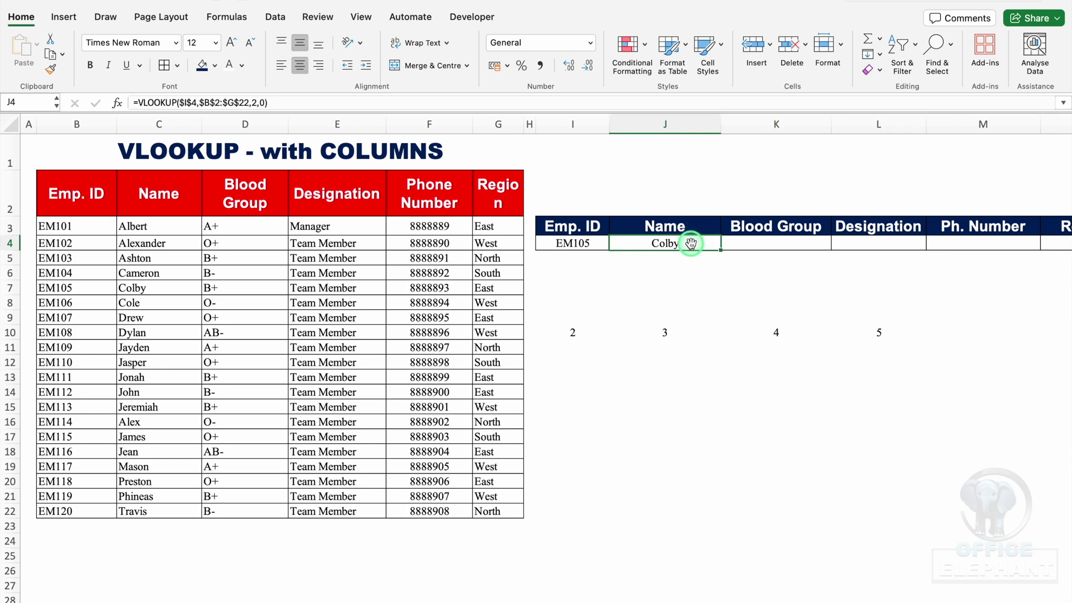
# Copy the COLUMNS($I$3:J3) expression from the formula in I10.
pyautogui.click(577, 334)
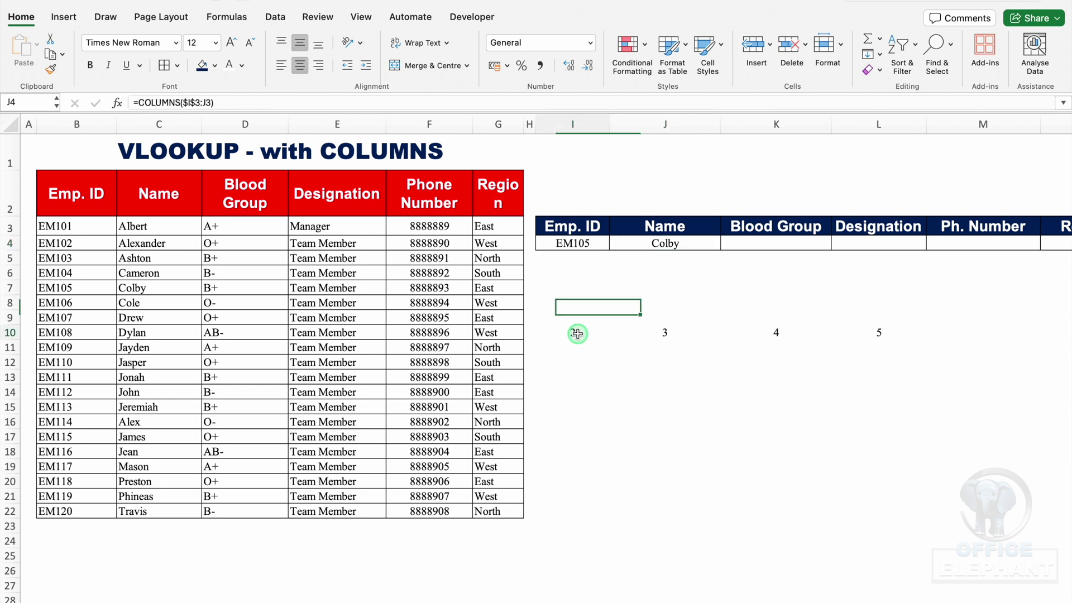
pyautogui.click(243, 103)
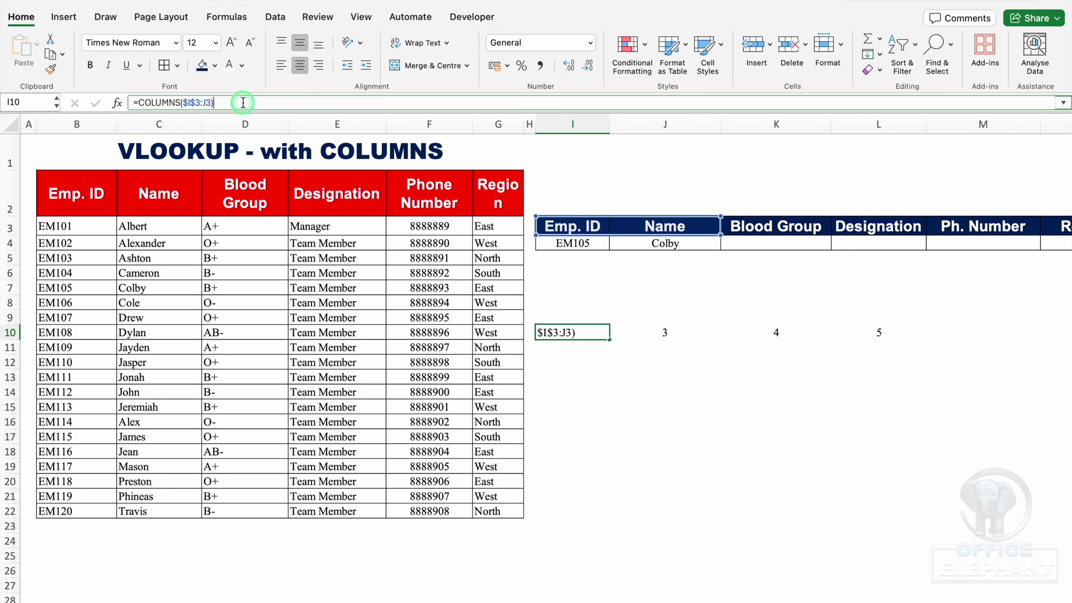
pyautogui.moveTo(243, 103); pyautogui.dragTo(202, 119)
pyautogui.press('Escape')
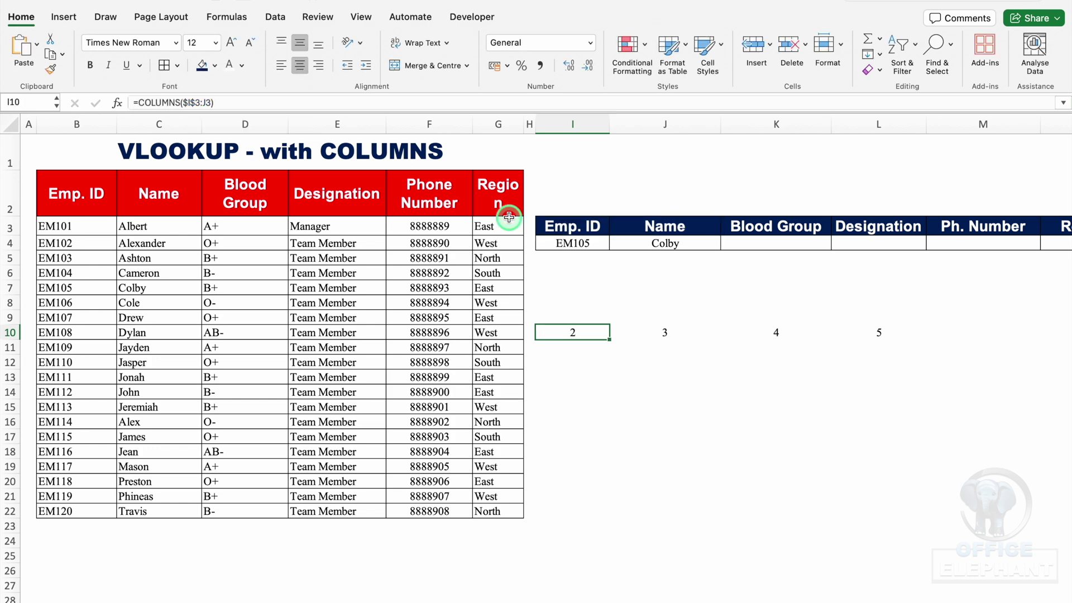
# Replace the column index 2 in J4's VLOOKUP with COLUMNS($I$3:J3).
pyautogui.click(675, 243)
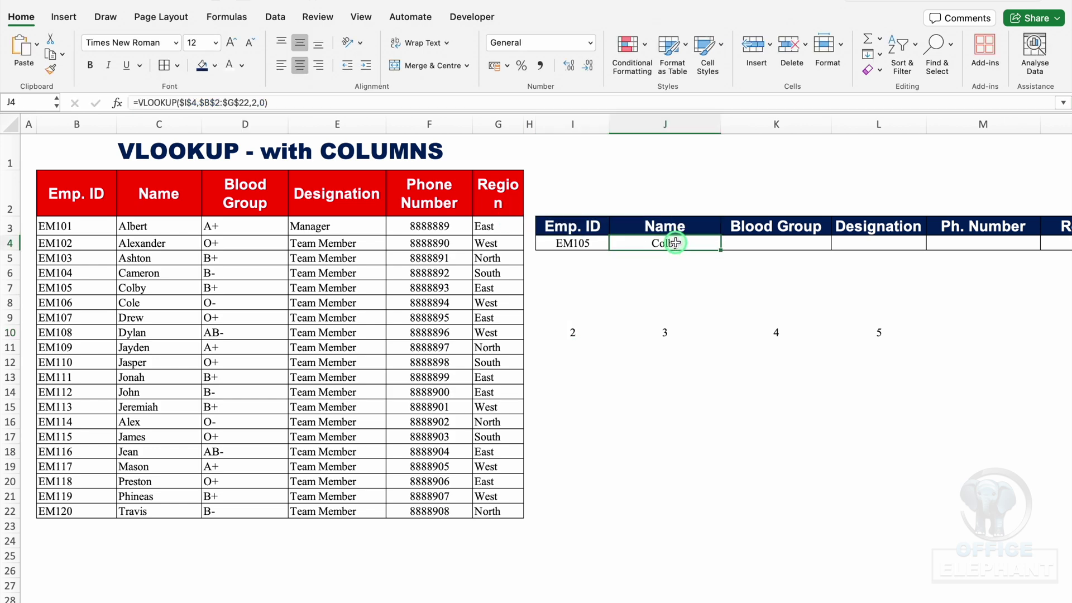
pyautogui.doubleClick(677, 243)
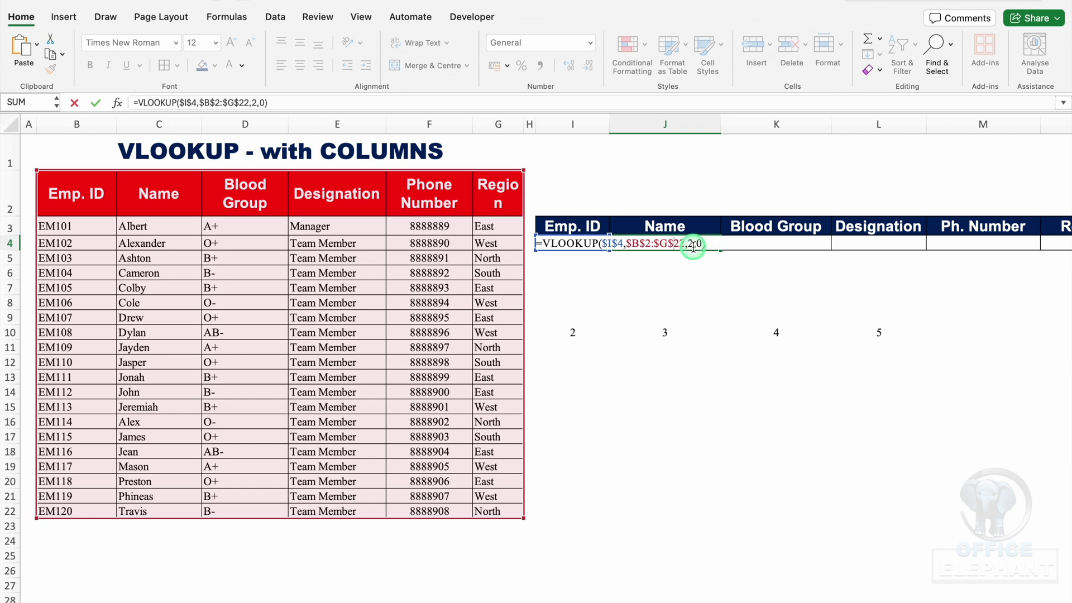
pyautogui.click(693, 246)
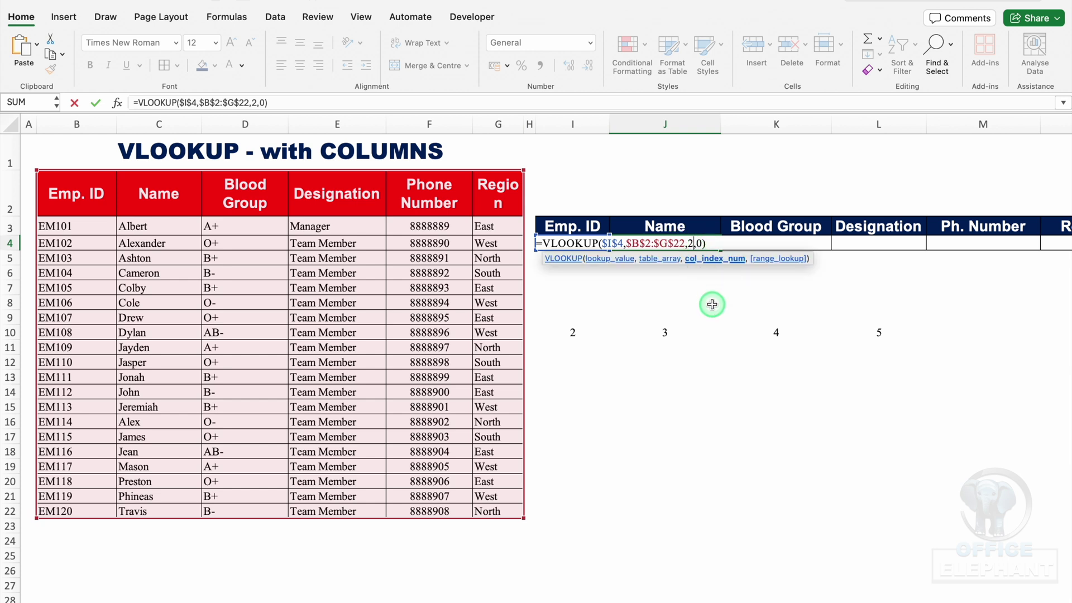
pyautogui.press('BackSpace')
pyautogui.write('COLUMNS($I$3:J3)')
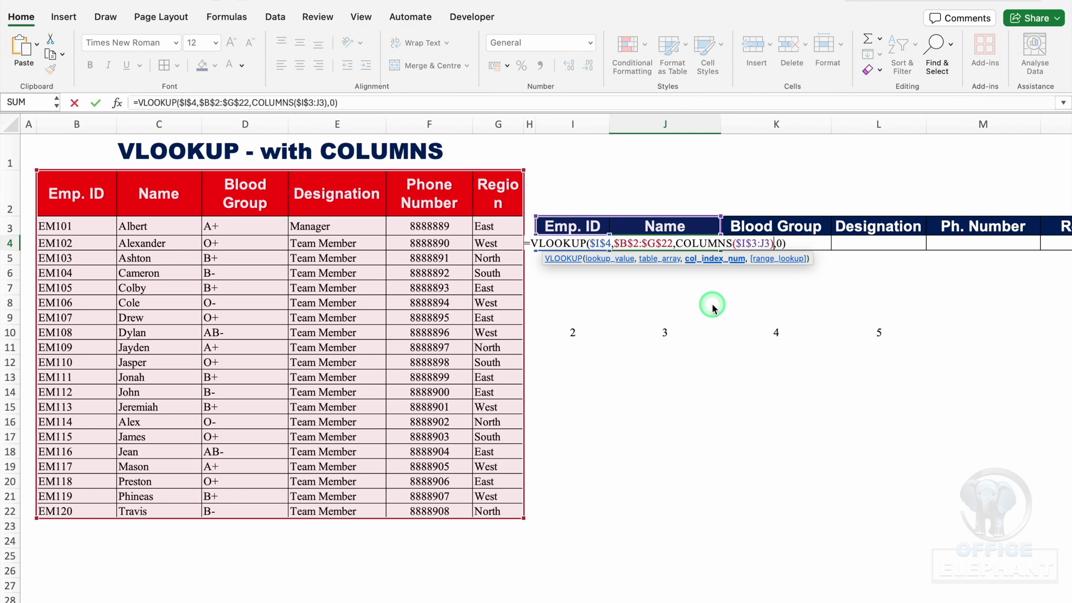
pyautogui.hotkey('ctrl', 'Return')
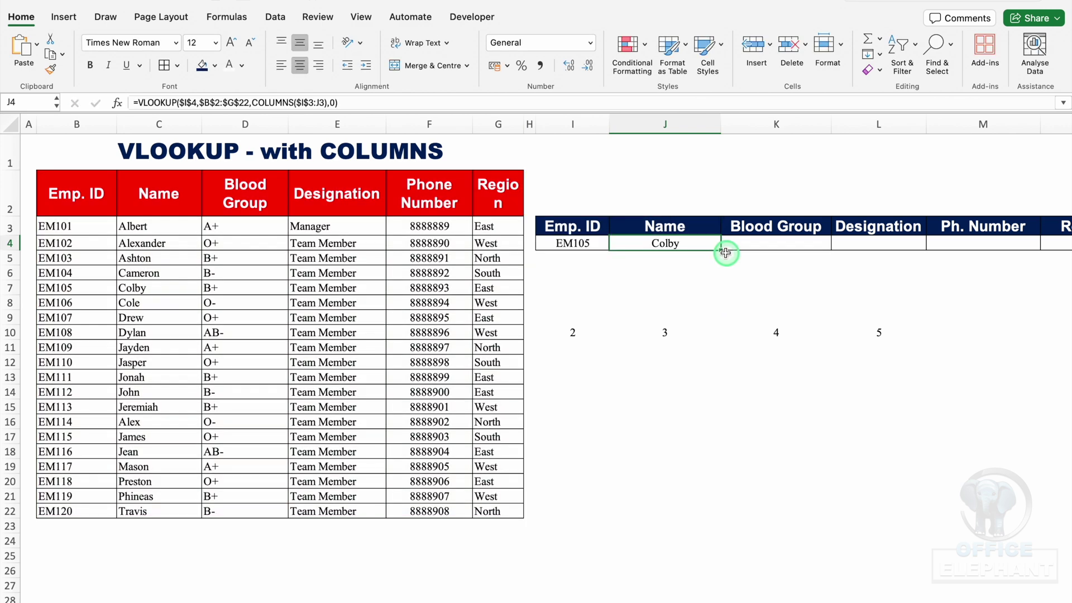
# Fill J4's VLOOKUP with COLUMNS formula across the Blood Group and Designation cells and check the formula in L4.
pyautogui.moveTo(721, 250); pyautogui.dragTo(921, 261)
pyautogui.press('Right')
pyautogui.click(910, 241)
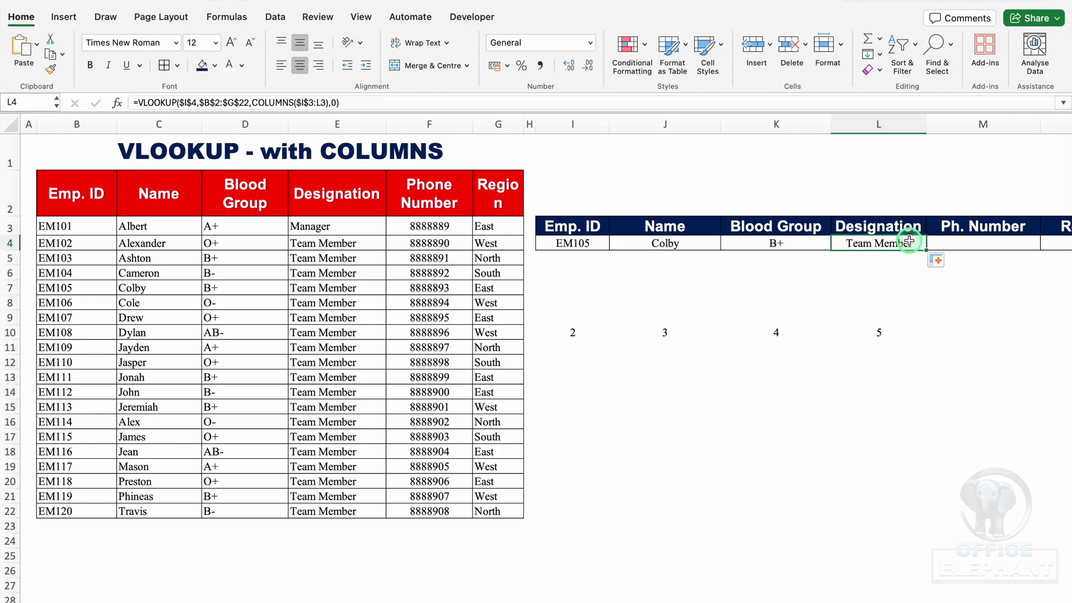
pyautogui.moveTo(1028, 249); pyautogui.dragTo(943, 250)
pyautogui.click(900, 317)
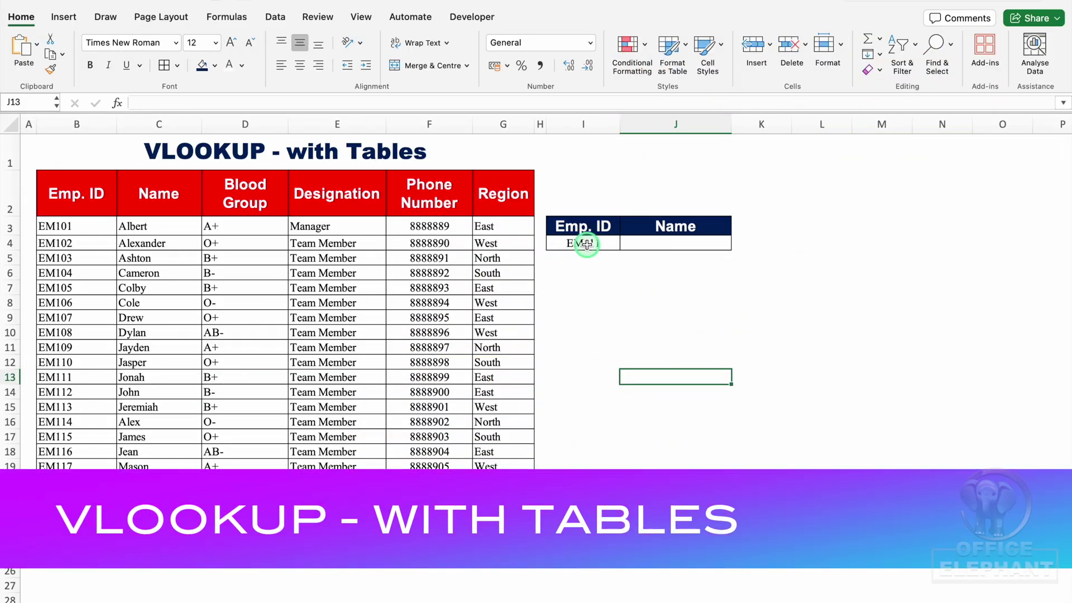
# Enter =VLOOKUP(I4,B2:G22,2,0) in J4 to look up the employee's name.
pyautogui.click(674, 240)
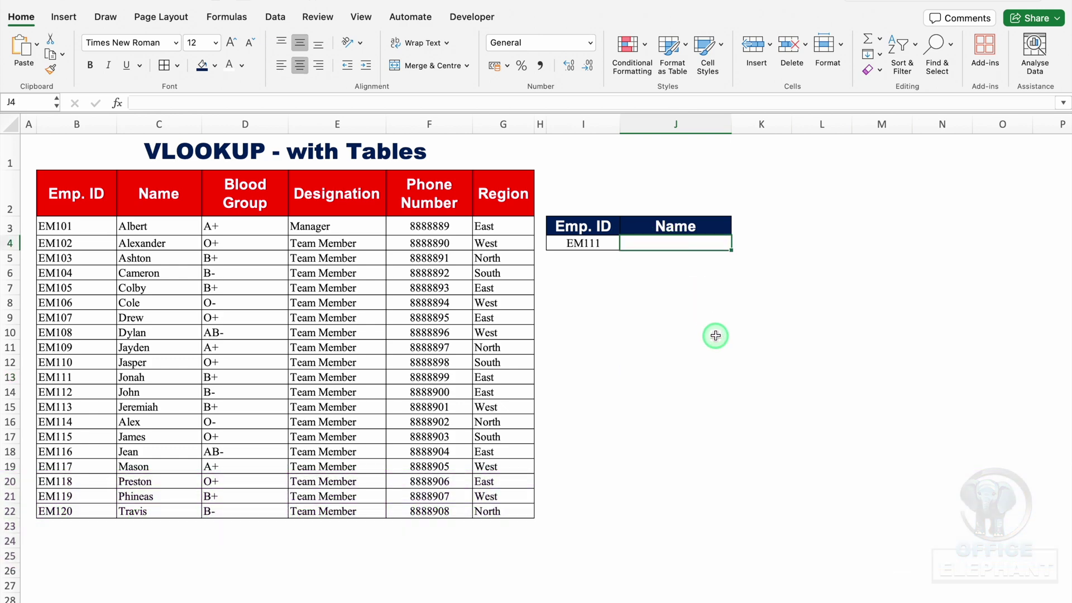
pyautogui.write('=vlo')
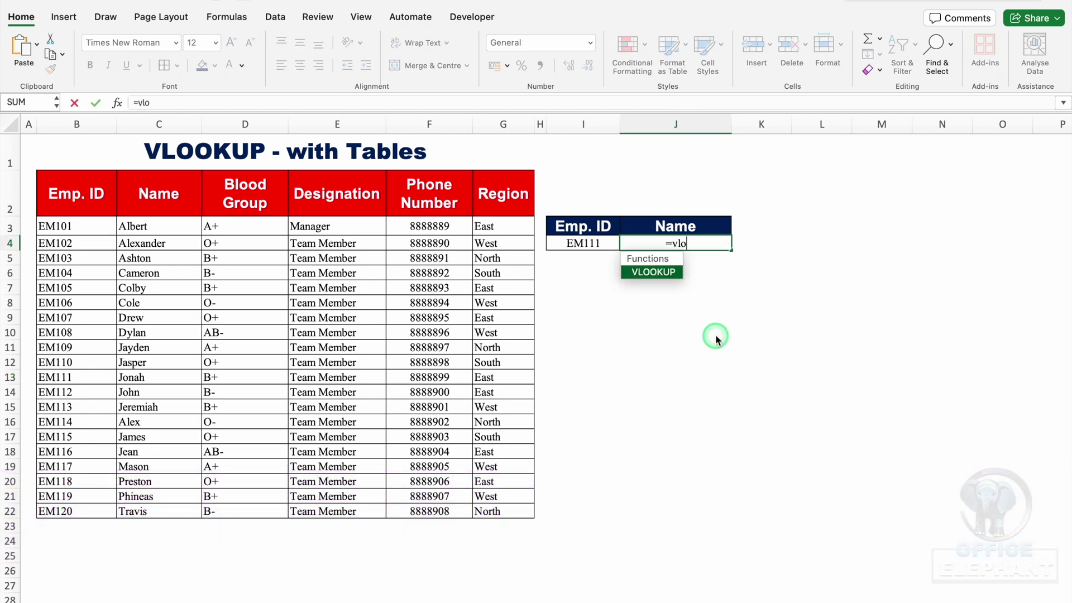
pyautogui.doubleClick(649, 271)
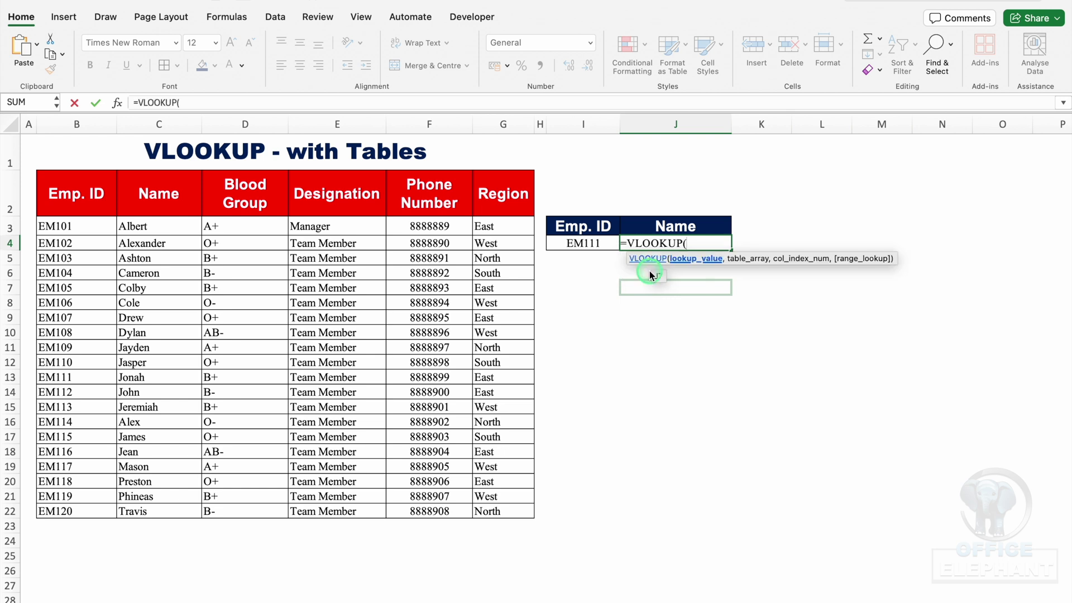
pyautogui.click(600, 245)
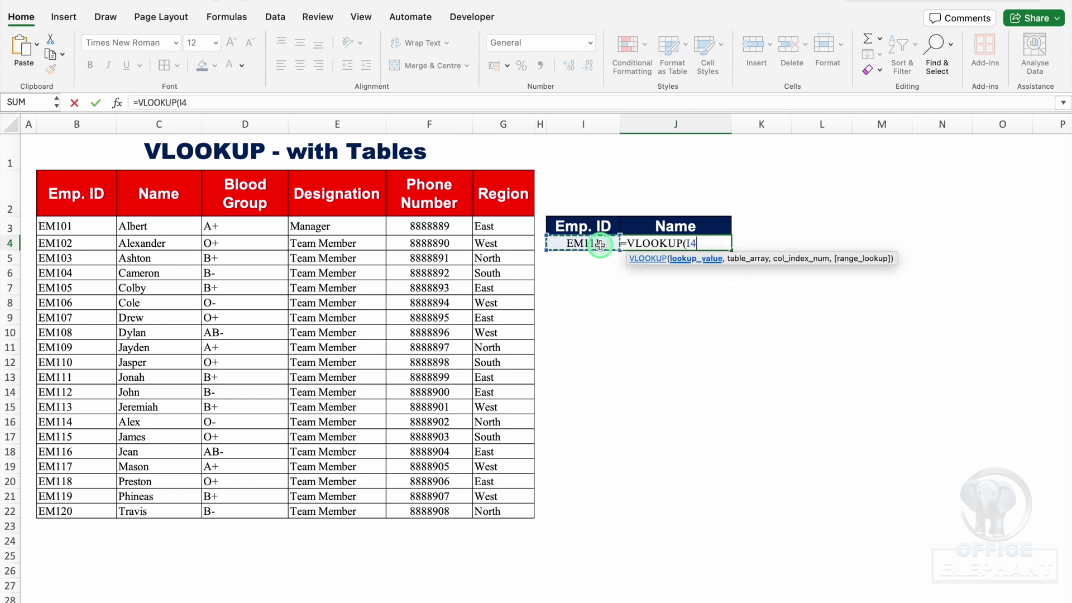
pyautogui.write(',')
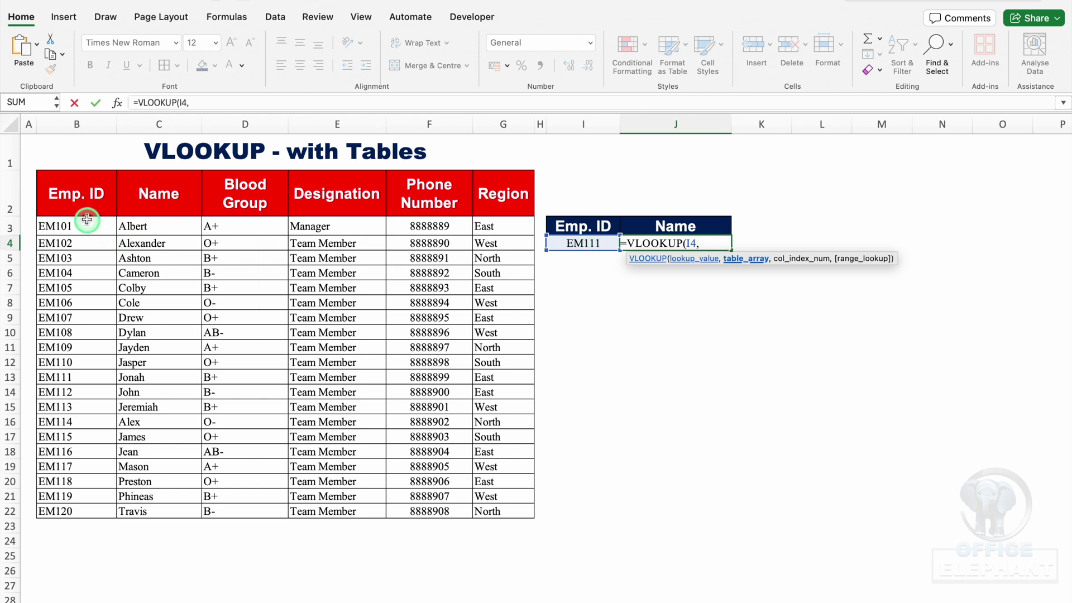
pyautogui.moveTo(76, 201); pyautogui.dragTo(498, 510)
pyautogui.write(',')
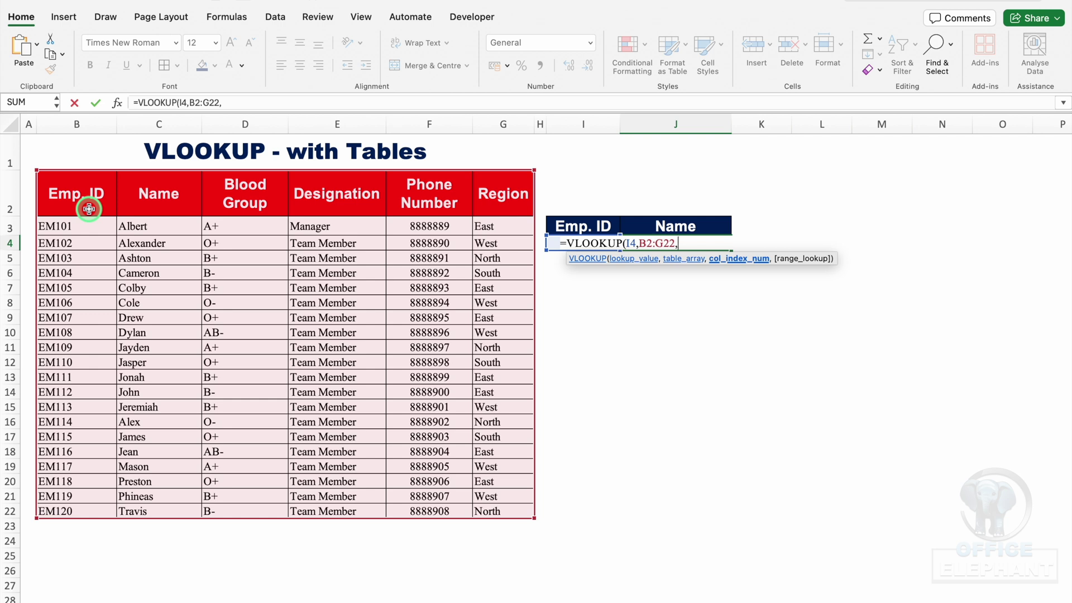
pyautogui.write('2')
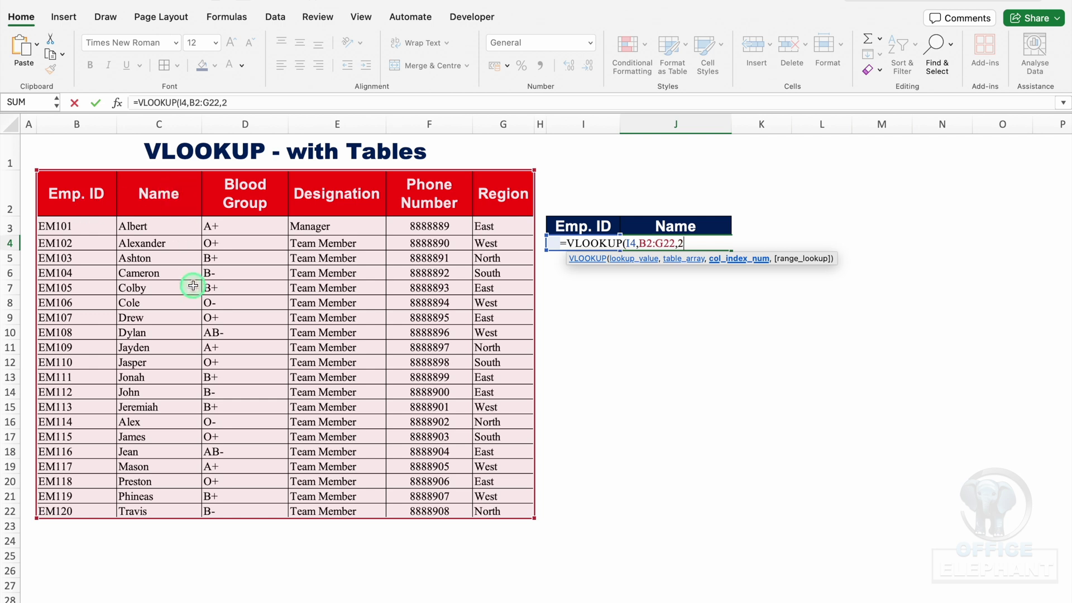
pyautogui.write(',0')
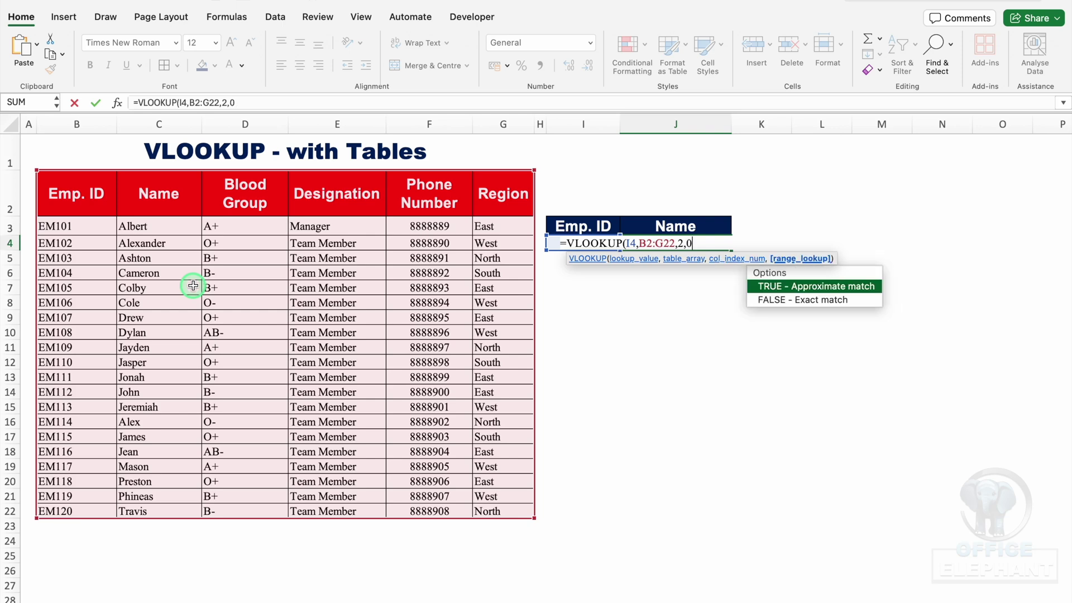
pyautogui.write(')')
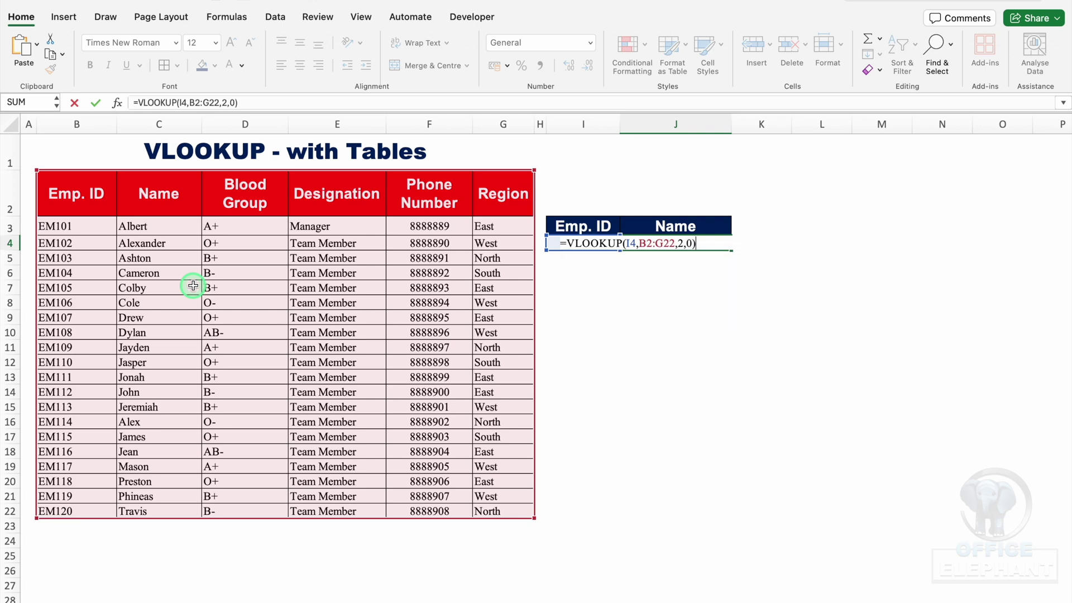
pyautogui.press('Return')
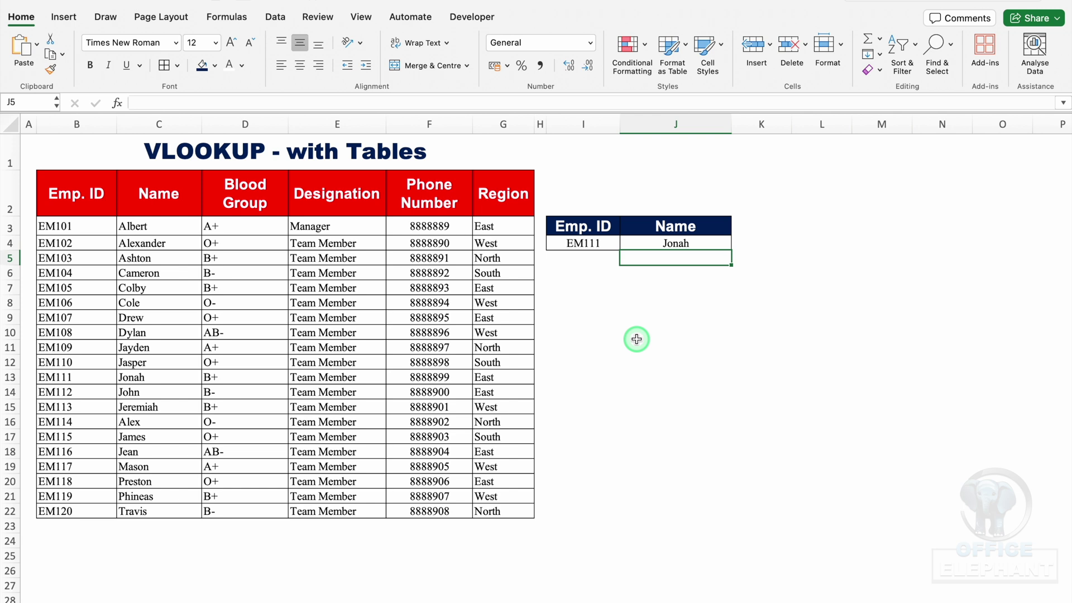
# Change the lookup Emp. ID in I4 to one not in the employee list and check J4's formula.
pyautogui.click(593, 241)
pyautogui.click(259, 104)
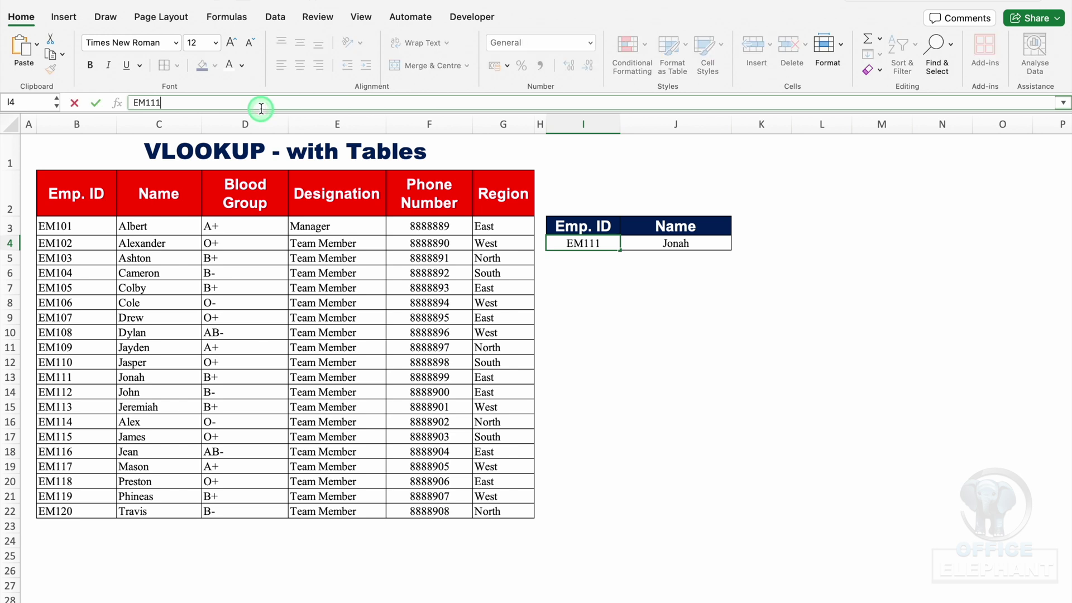
pyautogui.press('BackSpace')
pyautogui.press('BackSpace')
pyautogui.write('30')
pyautogui.press('Return')
pyautogui.click(709, 246)
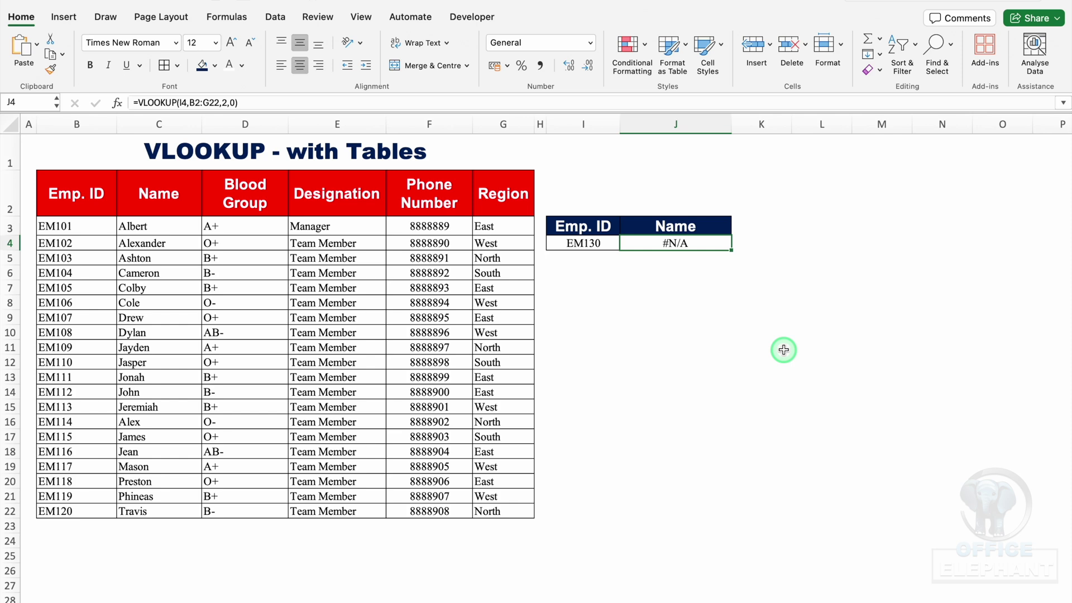
# Add an employee record below the list, entering I4's Emp. ID in B23 and the employee's name in C23.
pyautogui.click(71, 525)
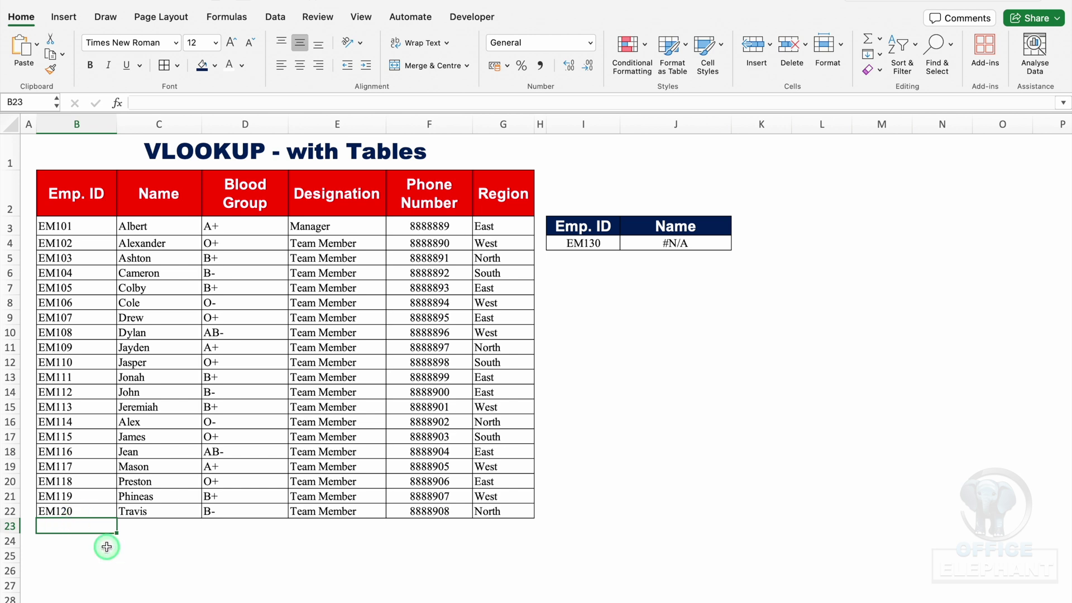
pyautogui.write('EM130')
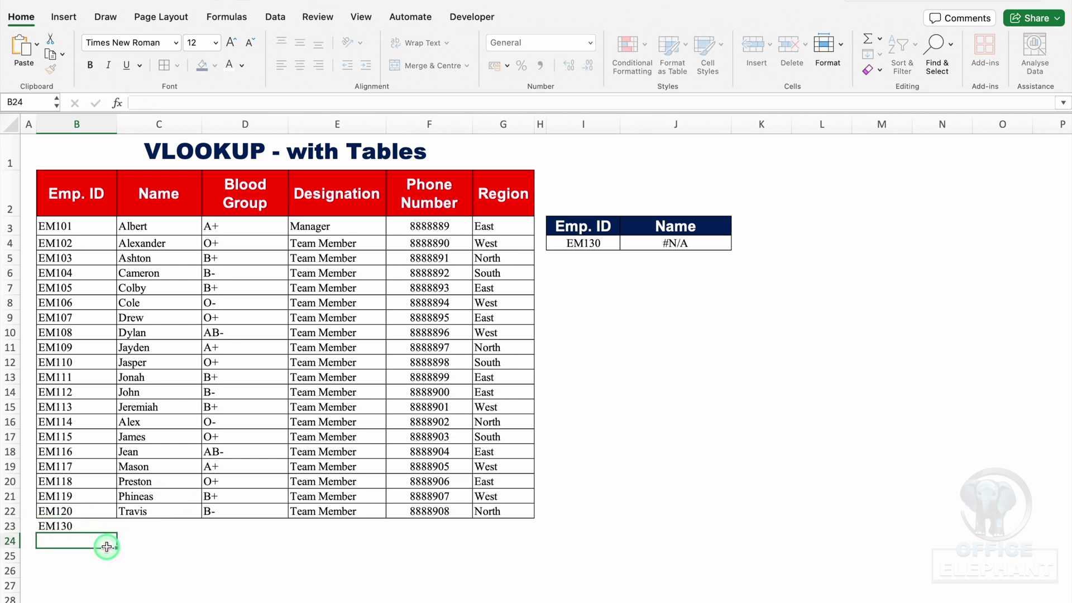
pyautogui.click(156, 525)
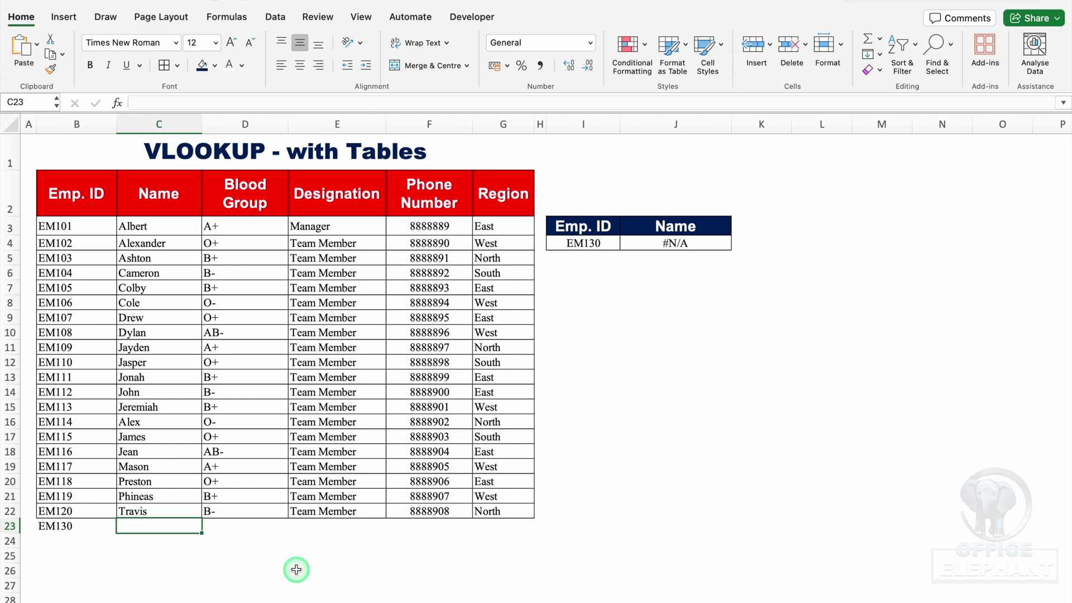
pyautogui.write('Vijay')
pyautogui.press('Return')
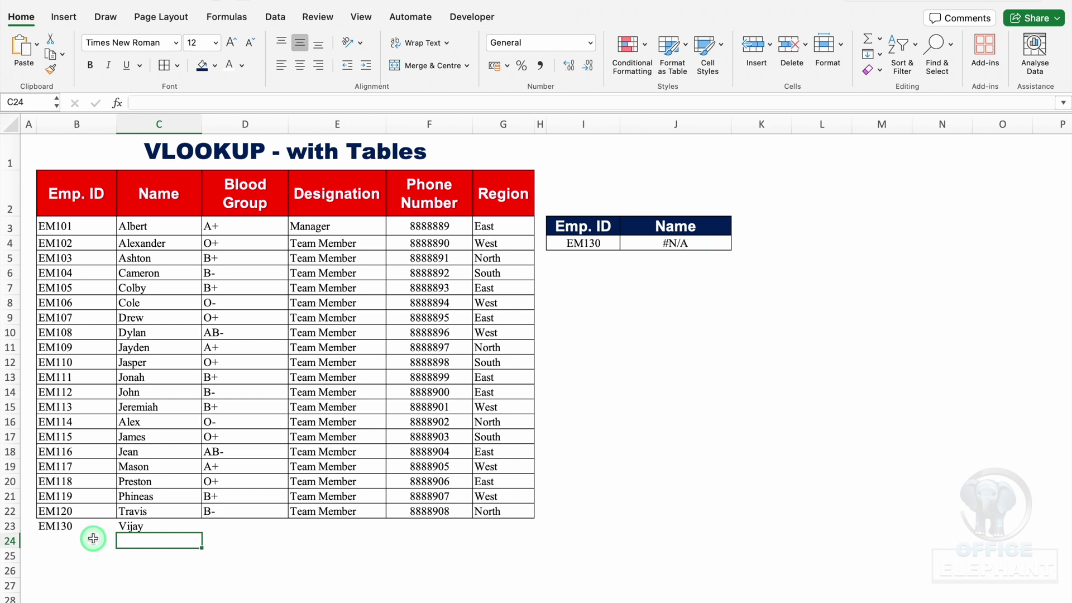
# Clear the added record in B23:C23 and the VLOOKUP formula in J4.
pyautogui.moveTo(58, 525); pyautogui.dragTo(126, 528)
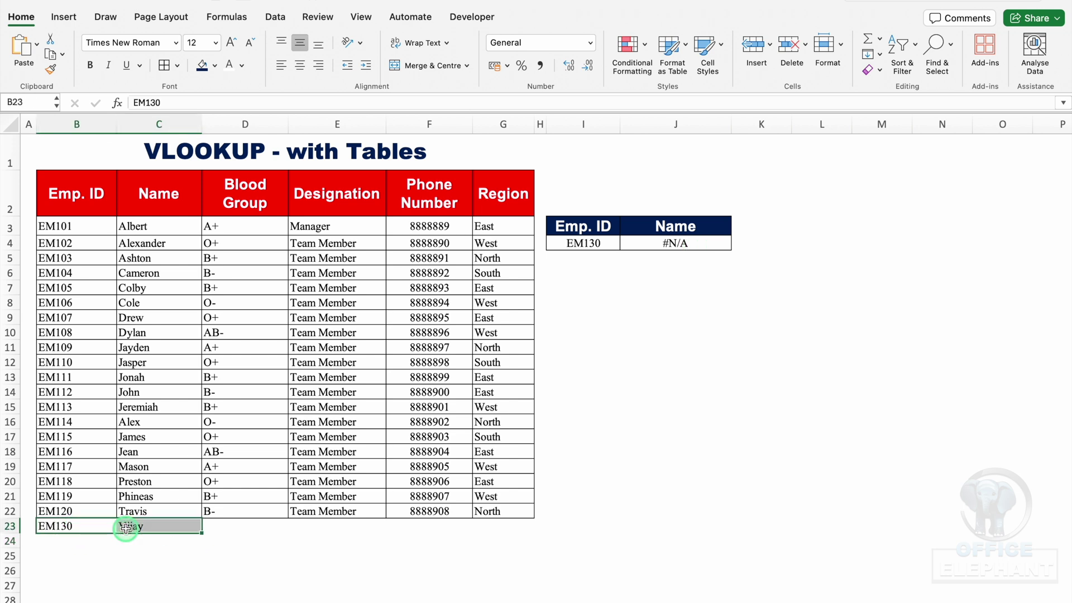
pyautogui.press('Delete')
pyautogui.click(661, 243)
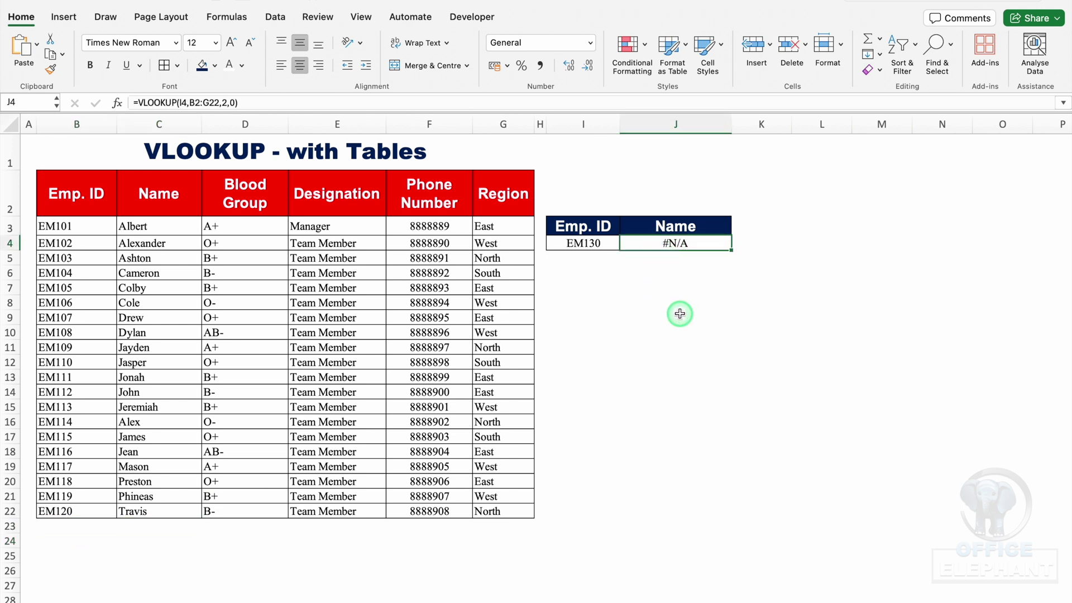
pyautogui.press('Delete')
# Convert the employee data B2:G22 into a table with headers and turn off its filter buttons.
pyautogui.moveTo(71, 187); pyautogui.dragTo(502, 509)
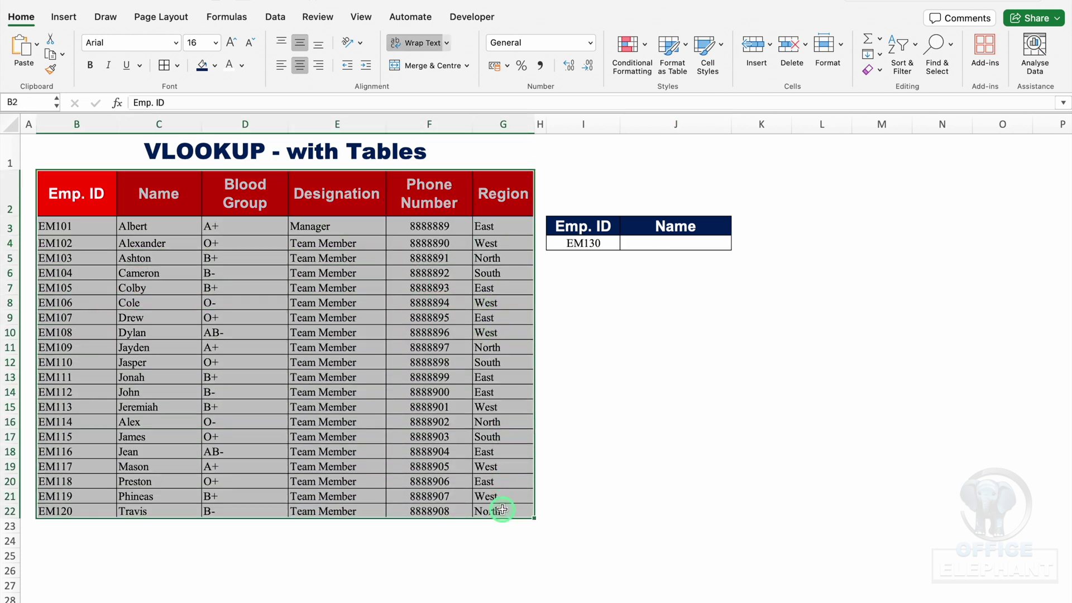
pyautogui.hotkey('ctrl', 't')
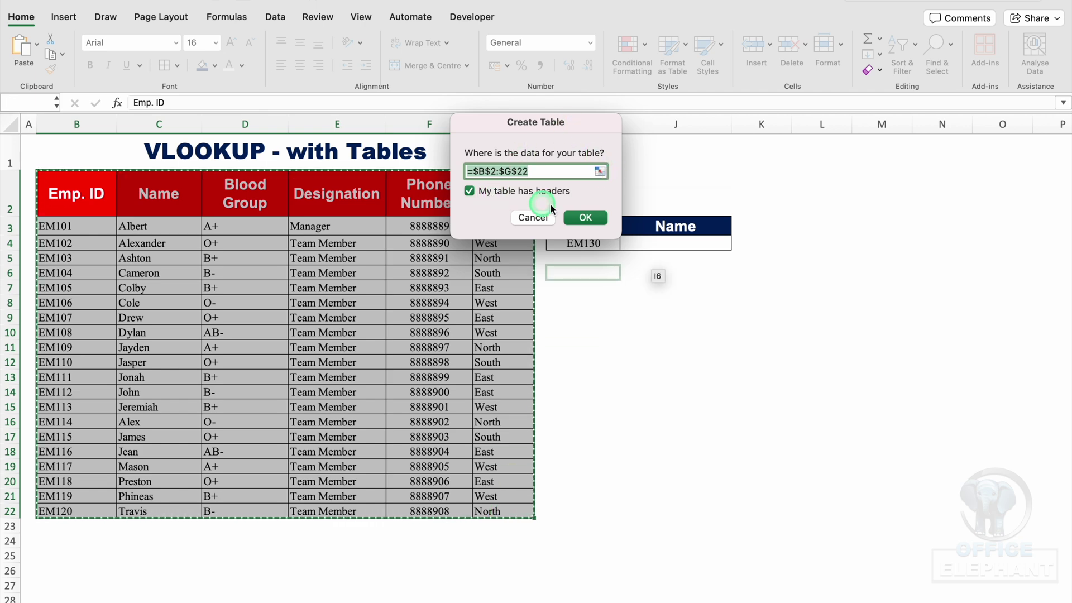
pyautogui.click(585, 218)
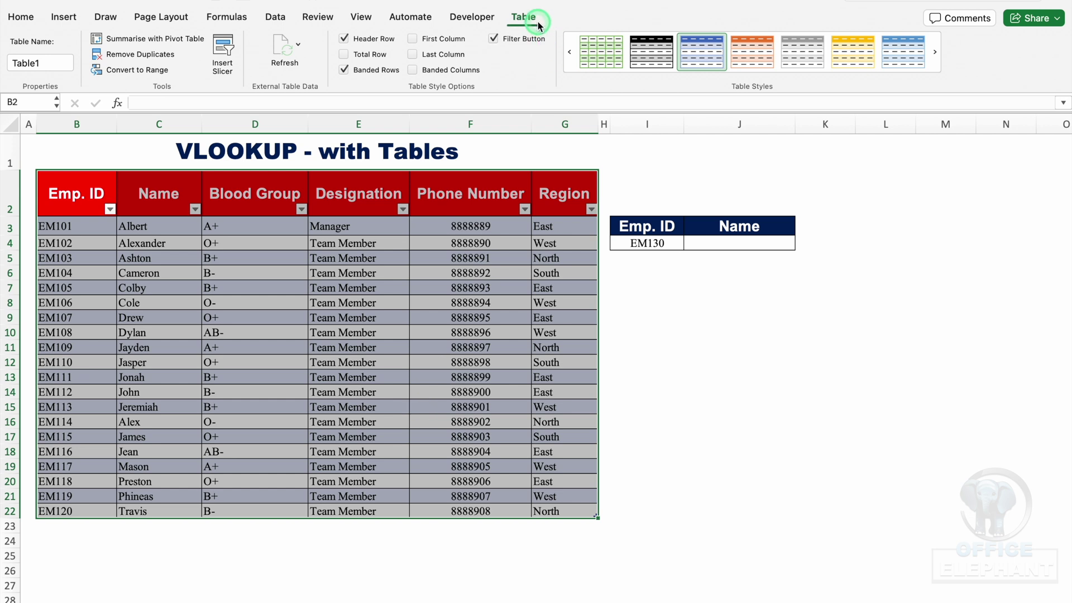
pyautogui.click(494, 39)
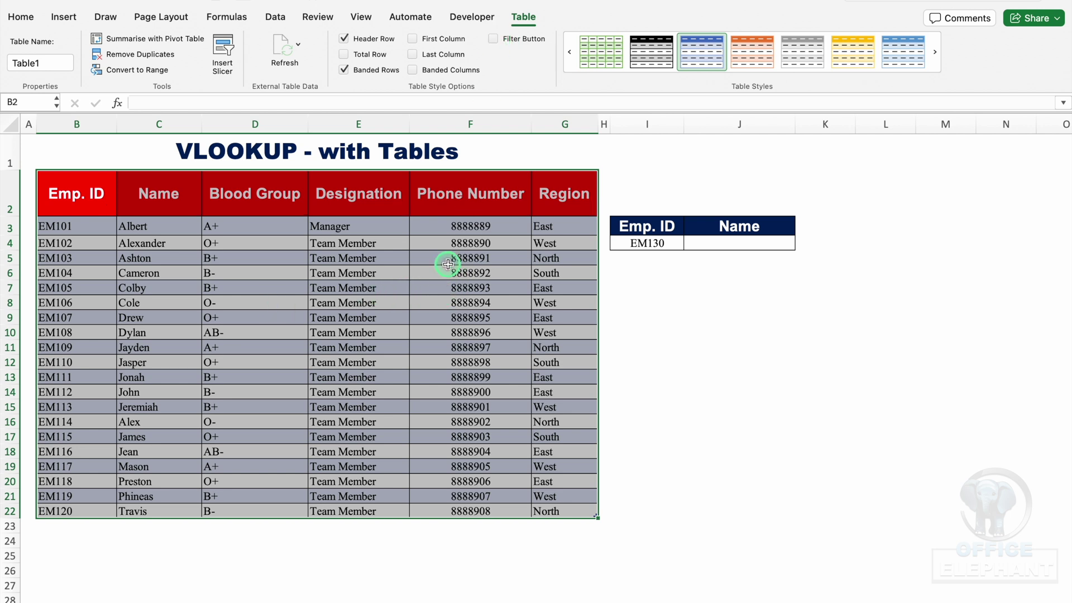
# Enter =VLOOKUP(I4,Table1[#All],2,0) in J4 to look up the name from the whole table.
pyautogui.click(701, 241)
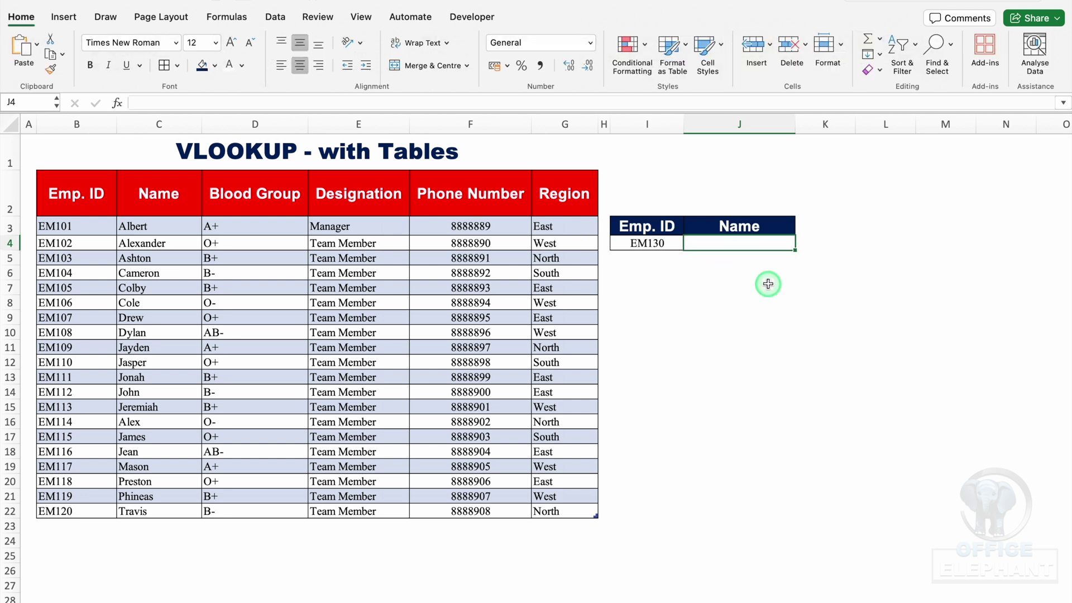
pyautogui.write('=vlo')
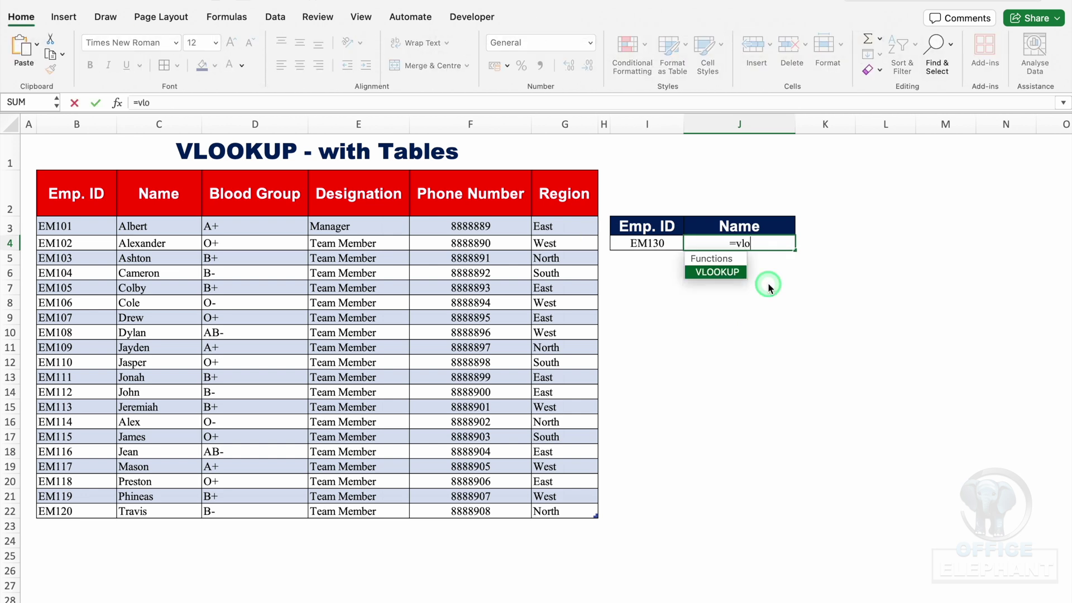
pyautogui.doubleClick(719, 272)
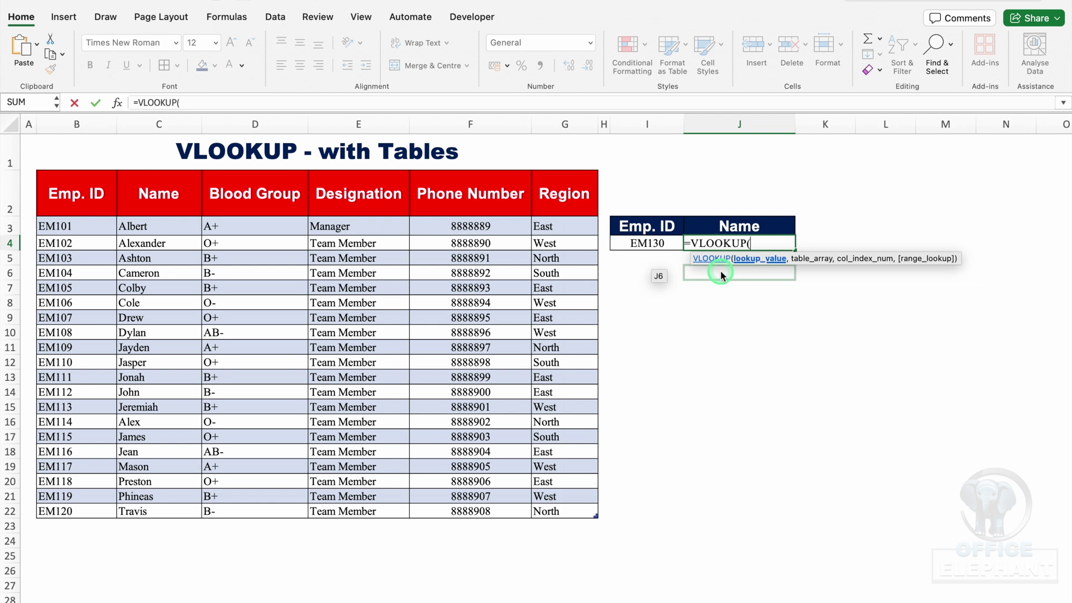
pyautogui.click(670, 245)
pyautogui.write(',')
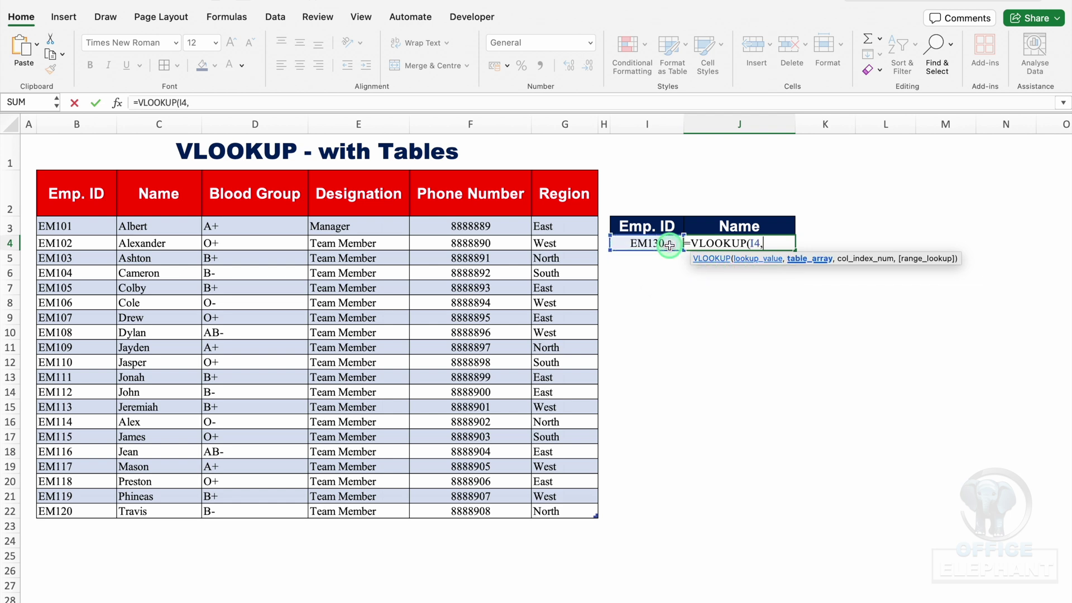
pyautogui.moveTo(76, 201); pyautogui.dragTo(592, 510)
pyautogui.write(',')
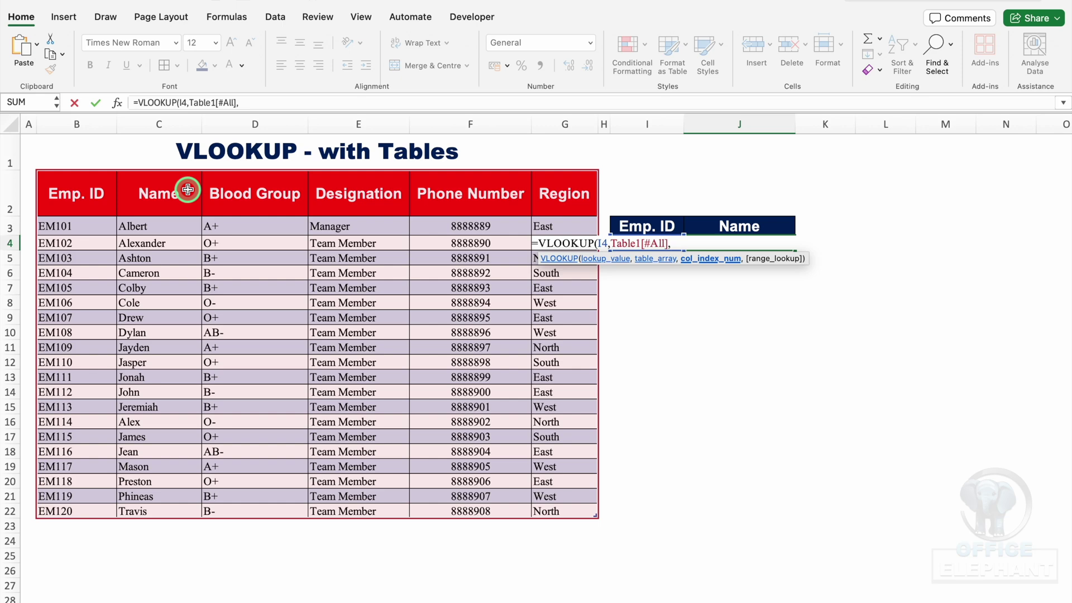
pyautogui.write('2,0')
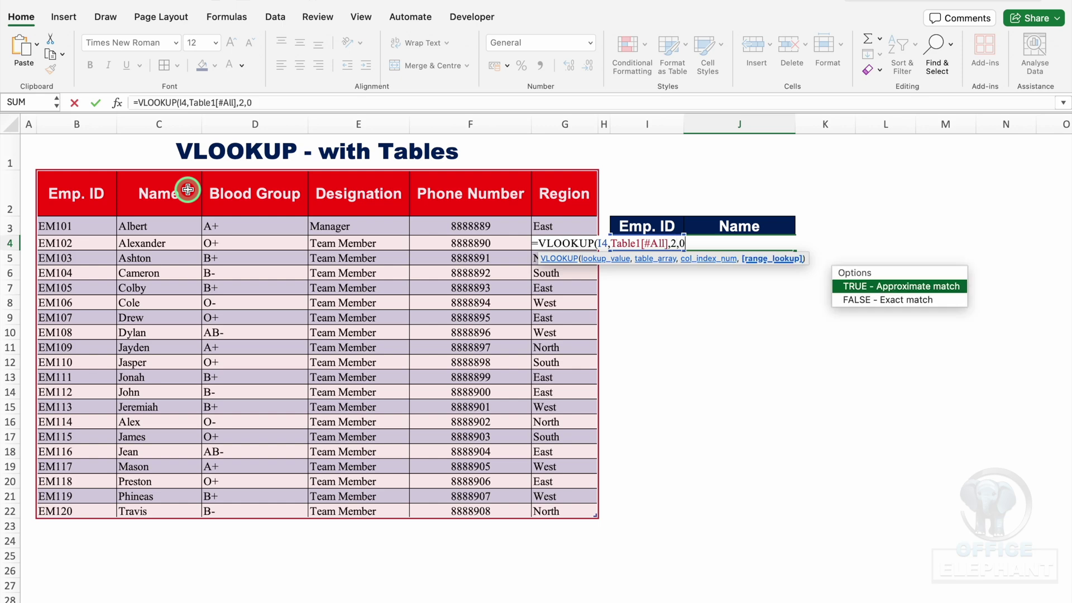
pyautogui.write(')')
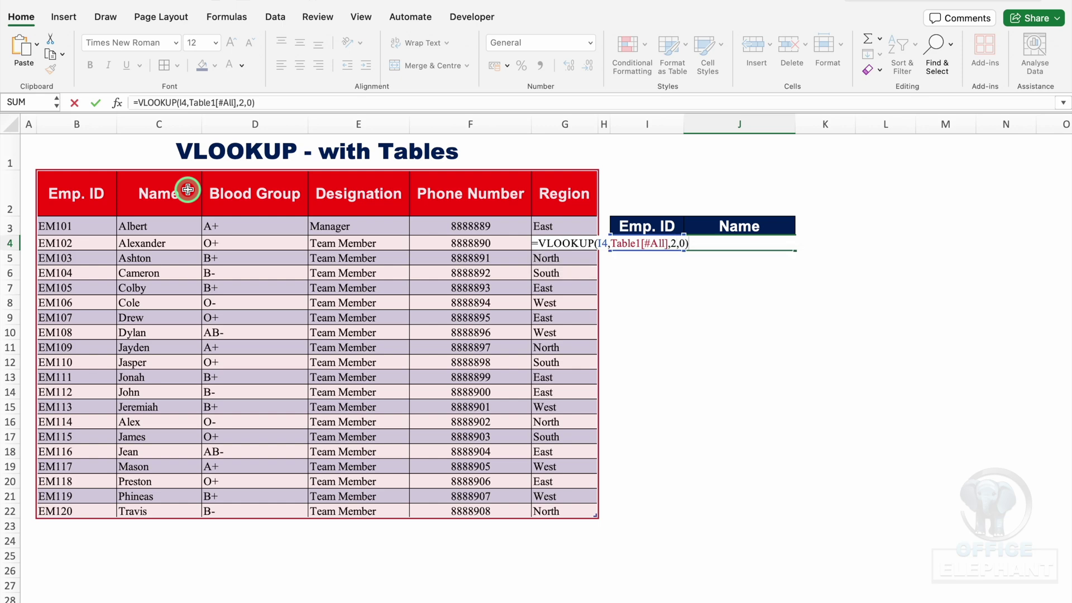
pyautogui.press('Return')
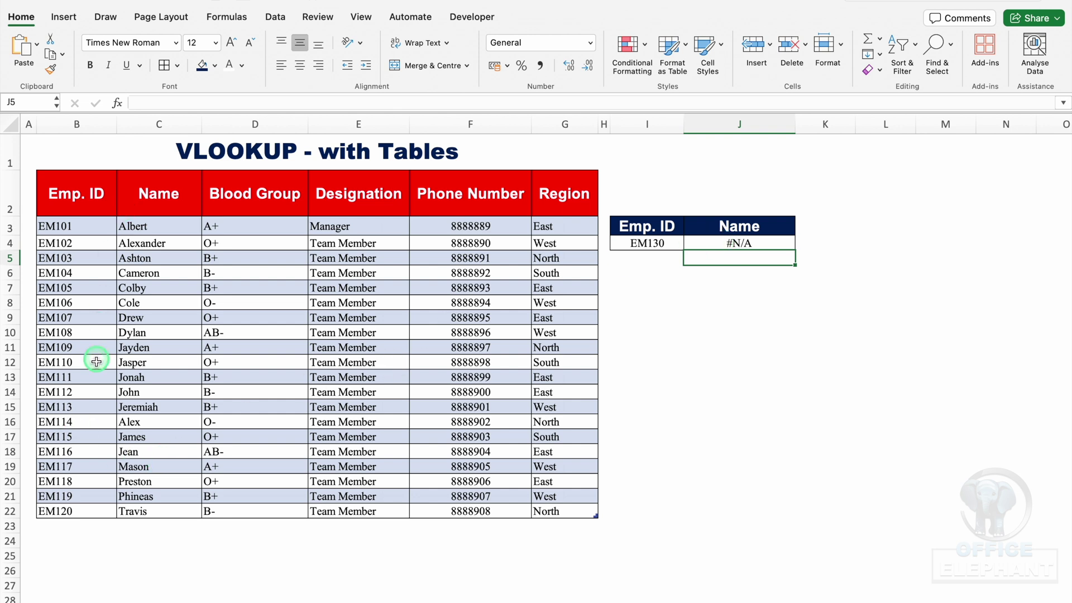
# Add a record in row 23 directly under the table, with I4's Emp. ID and the employee's name.
pyautogui.click(78, 525)
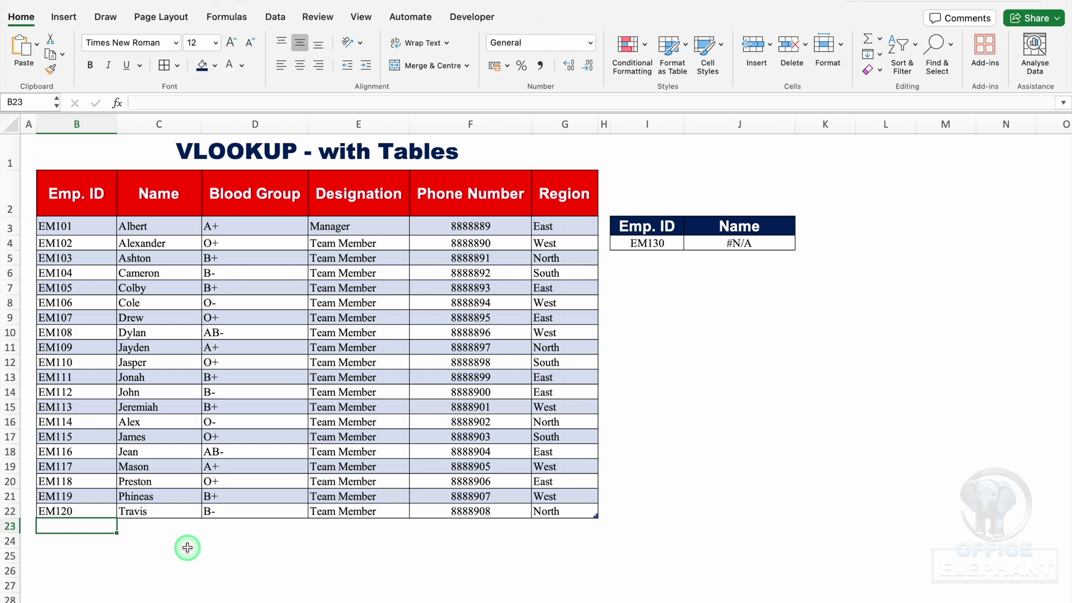
pyautogui.write('EM')
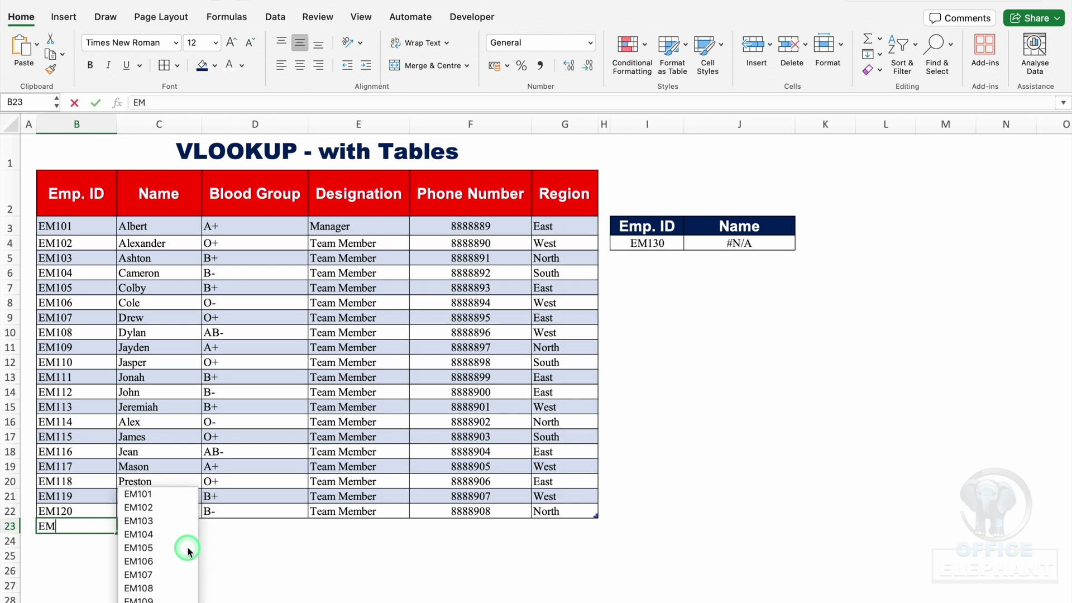
pyautogui.write('130')
pyautogui.press('Return')
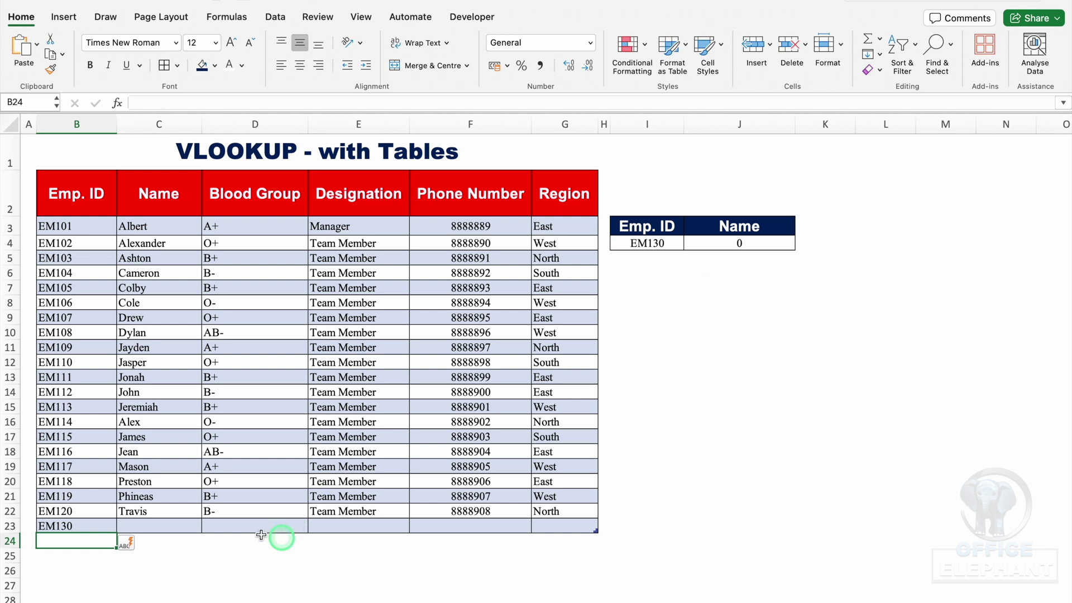
pyautogui.click(156, 525)
pyautogui.write('Vijay')
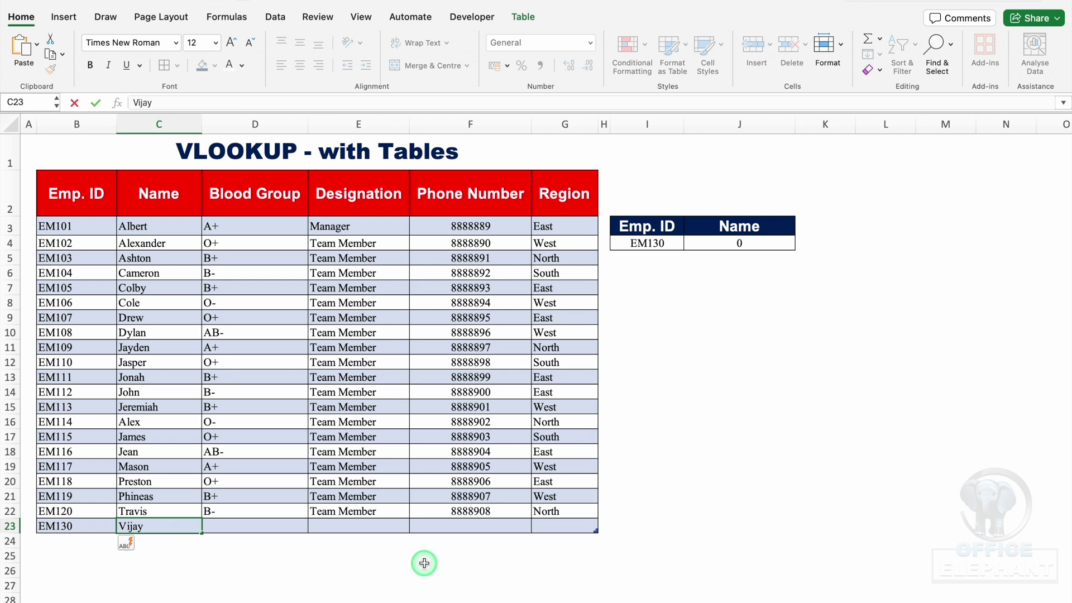
pyautogui.press('Return')
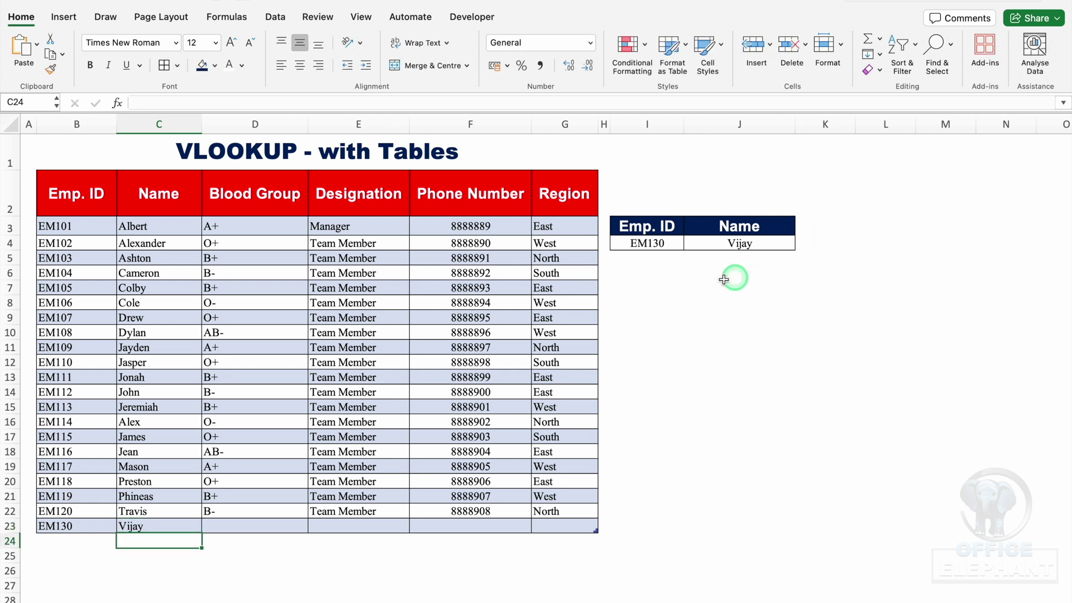
# Replace the lookup Emp. ID in I4 with a new ID that is not in the employee table.
pyautogui.click(656, 244)
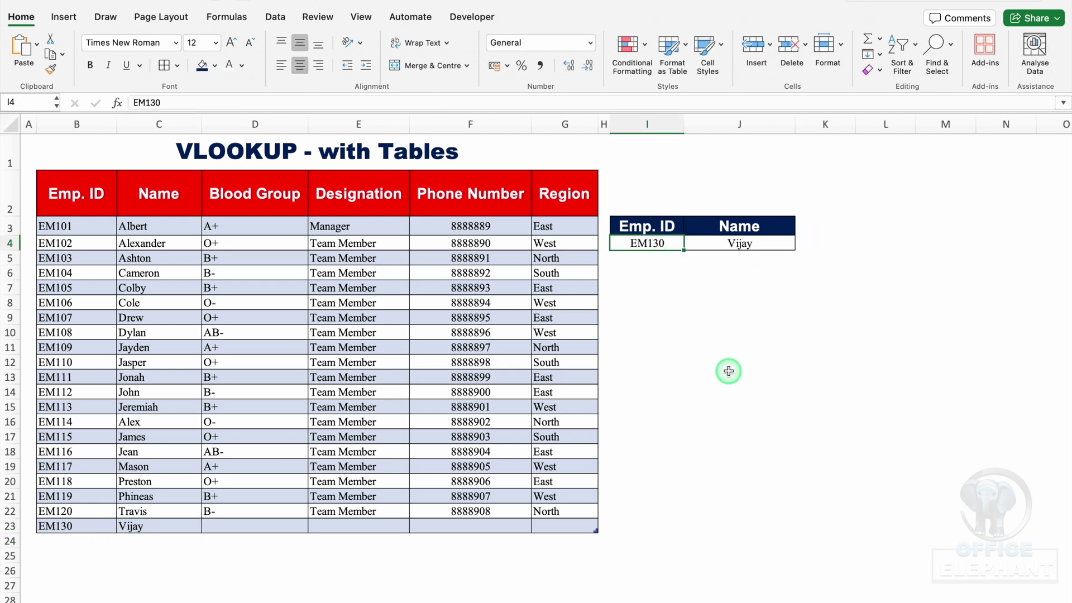
pyautogui.write('EM140')
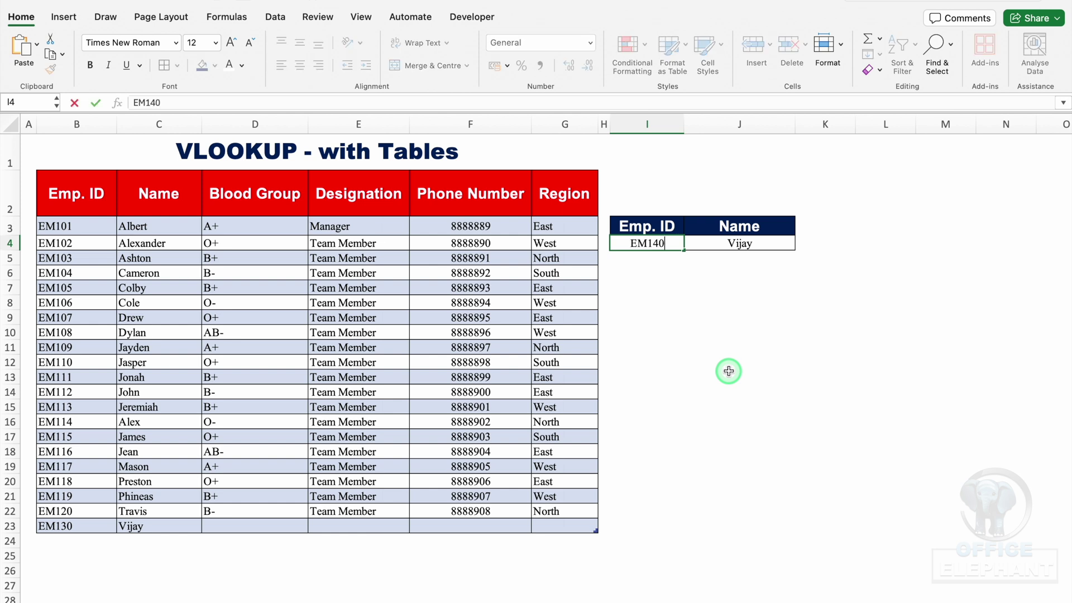
pyautogui.press('Return')
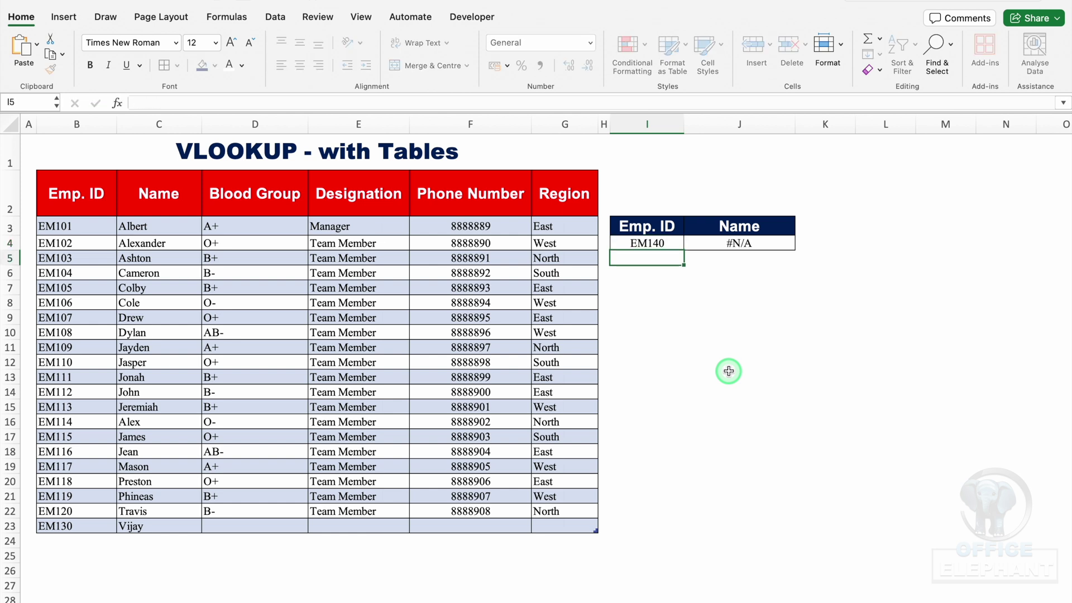
# Add a record in row 24 directly under the table, with I4's Emp. ID and the name "Name 1".
pyautogui.click(74, 538)
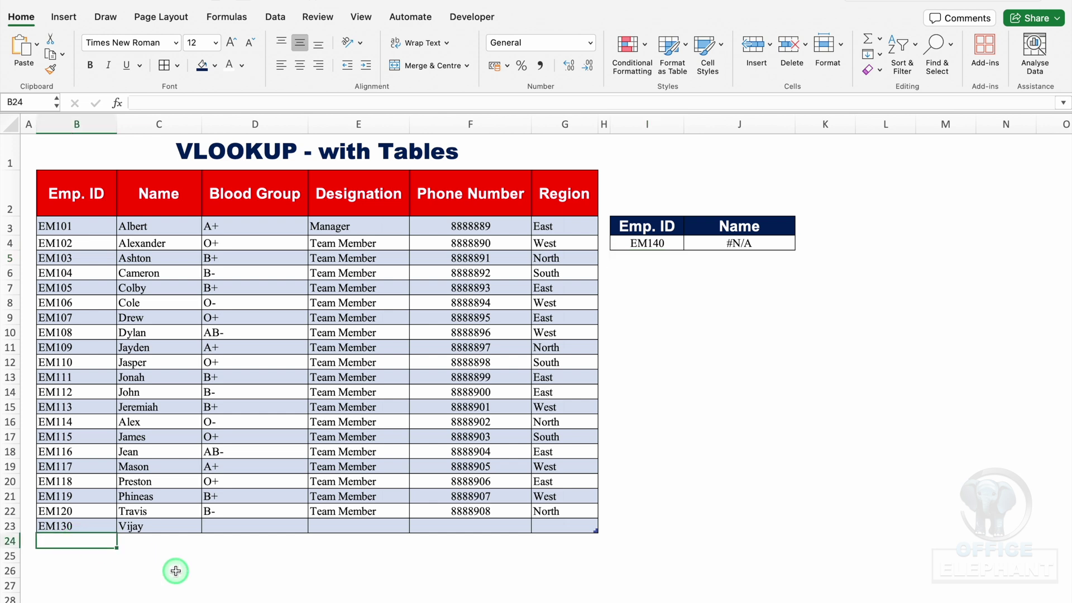
pyautogui.write('EM140')
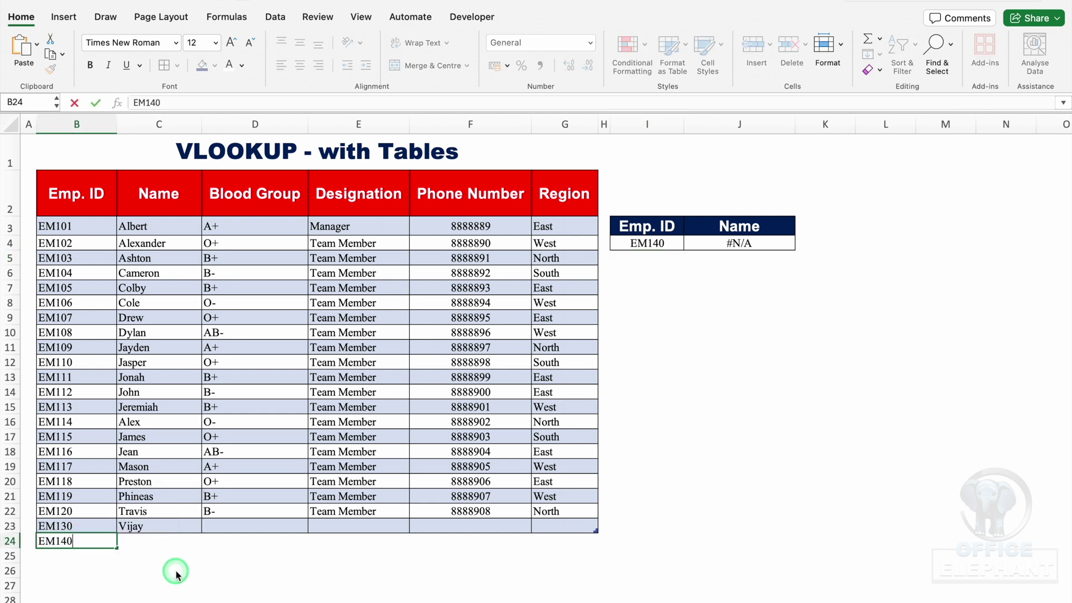
pyautogui.press('Return')
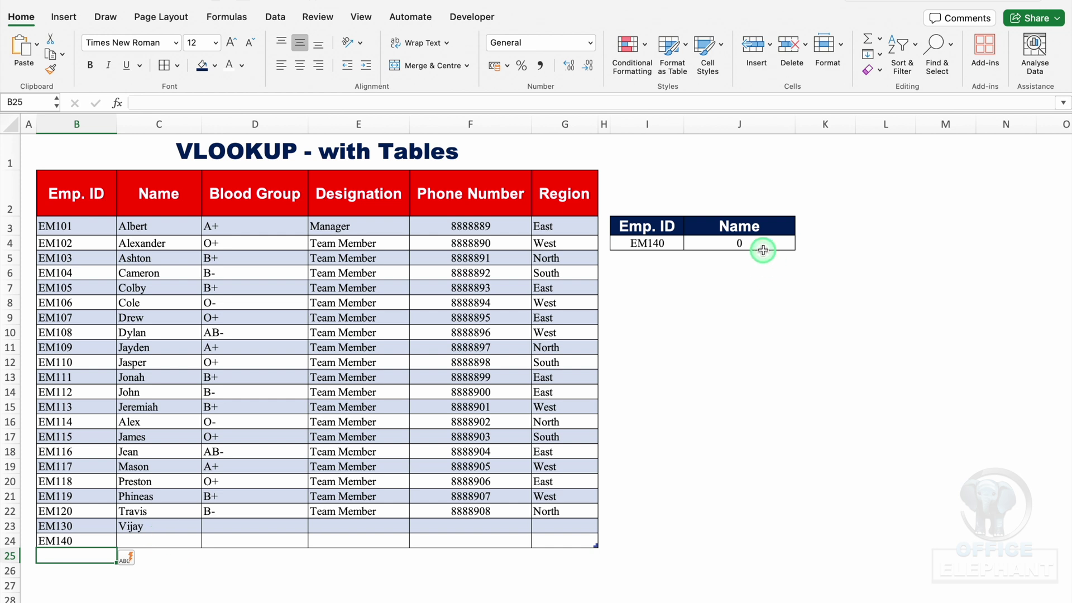
pyautogui.click(168, 540)
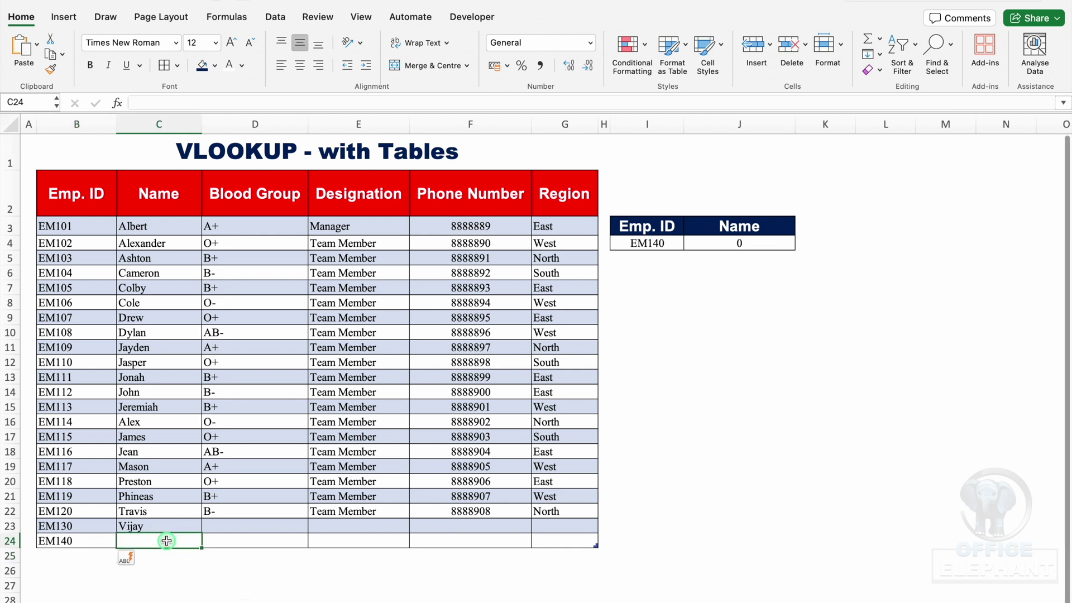
pyautogui.write('Name 1')
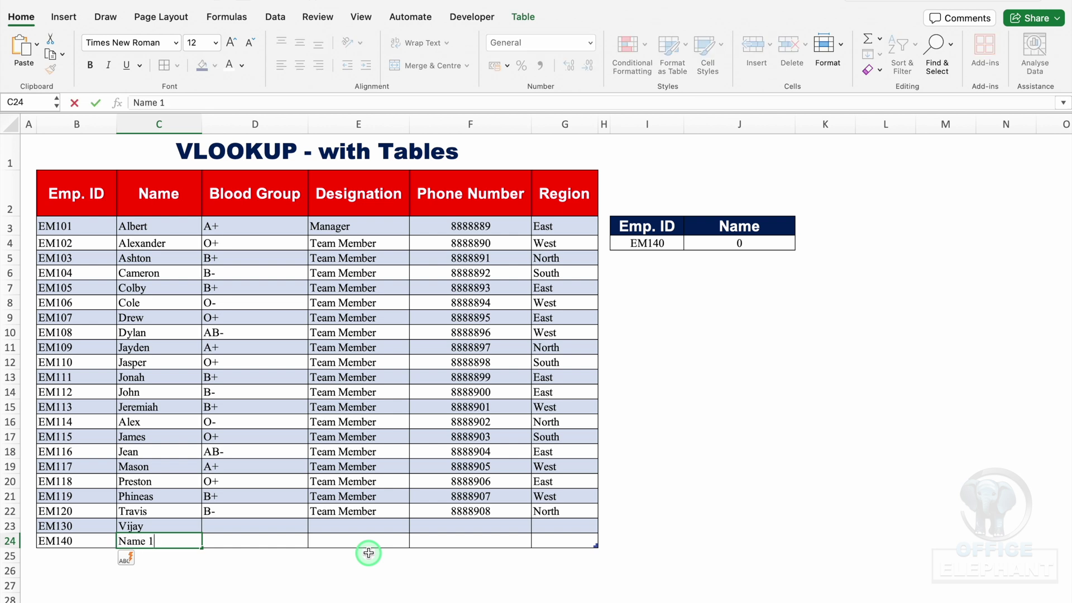
pyautogui.press('Return')
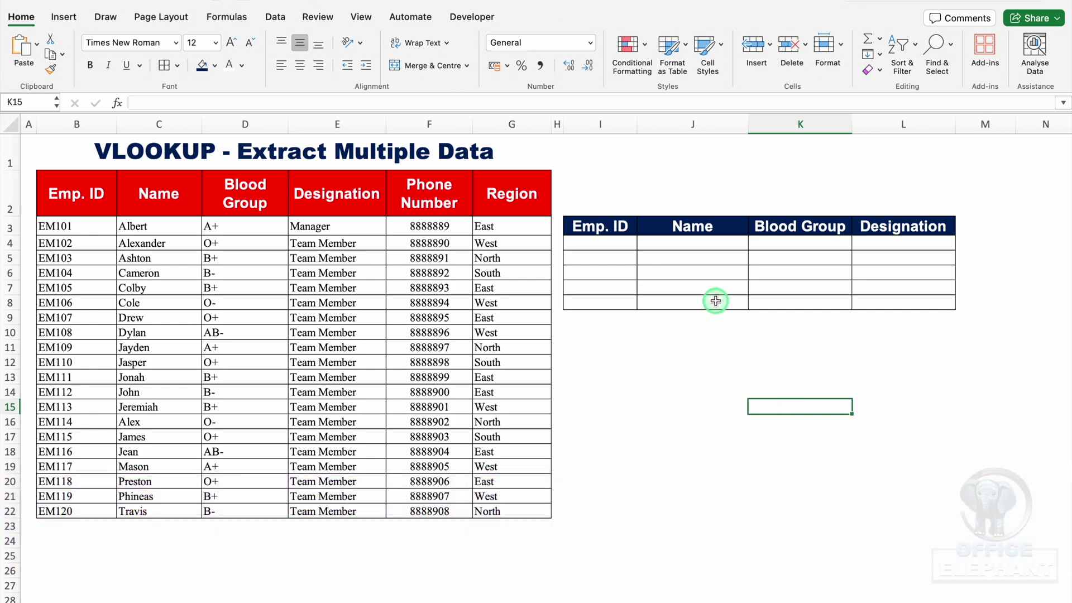
# On the Extract Multiple Data sheet, copy the Emp. IDs in B8:B12 into the lookup list starting at I4.
pyautogui.click(608, 256)
pyautogui.click(78, 227)
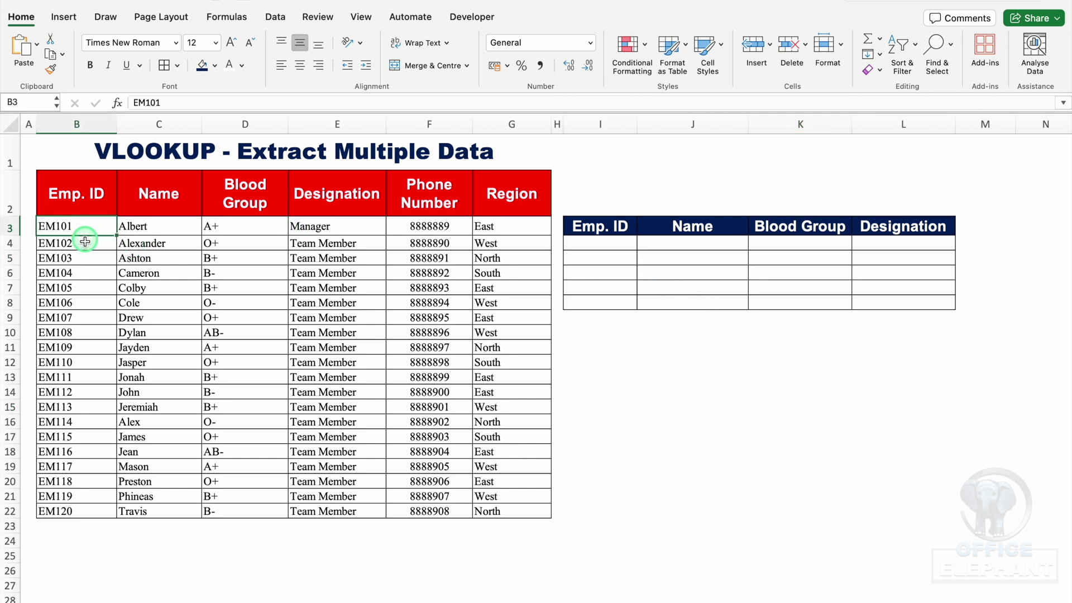
pyautogui.moveTo(87, 303); pyautogui.dragTo(91, 360)
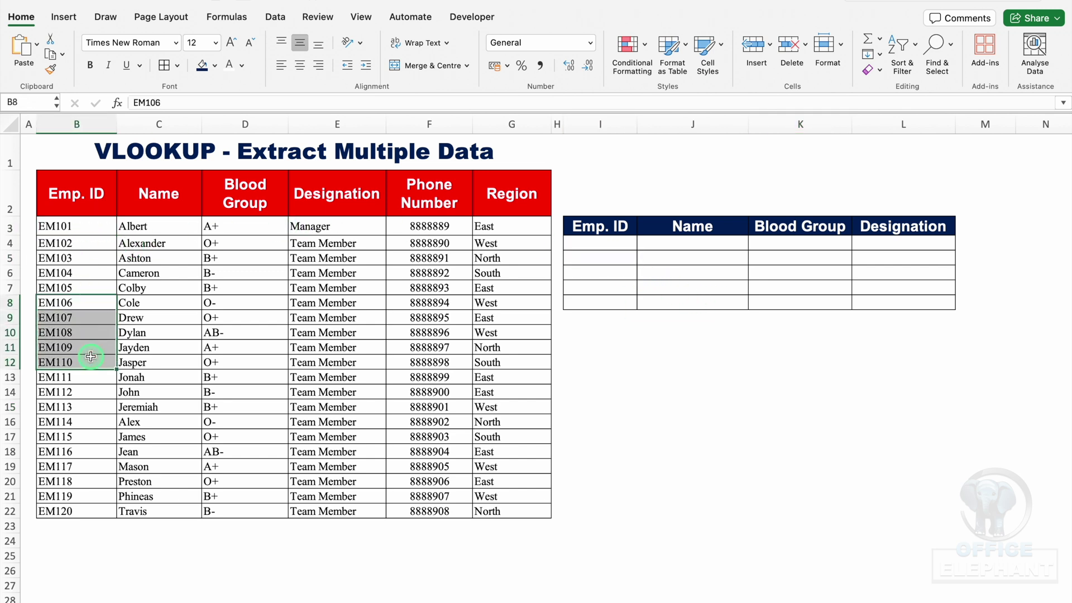
pyautogui.press('cmd+c')
pyautogui.click(614, 246)
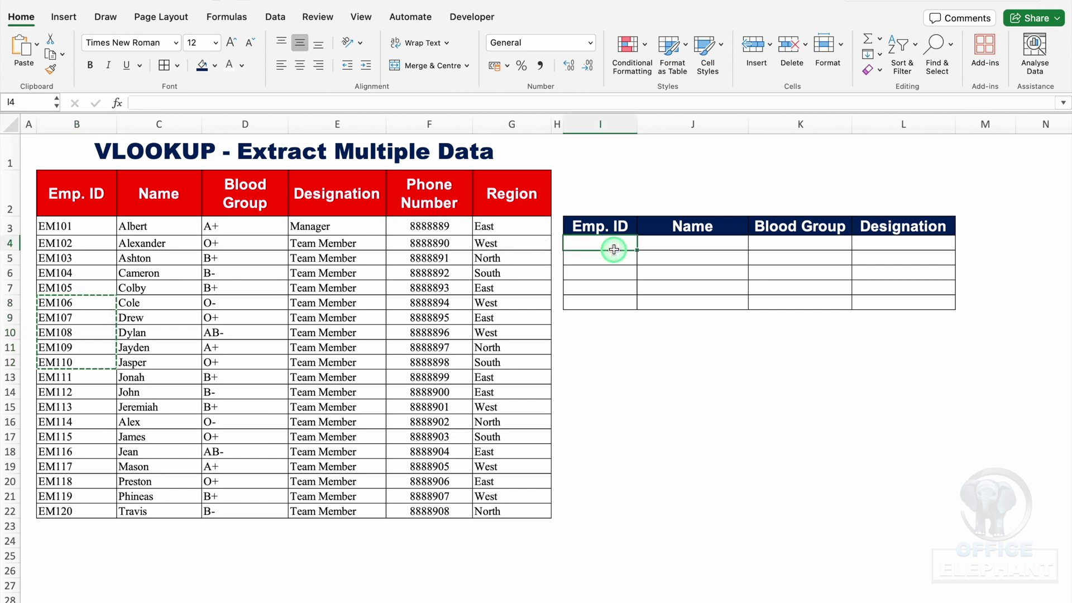
pyautogui.press('super+v')
# Extend the lookup list with the Emp. IDs from B17:B18 at I9 and from B4:B6 at I11.
pyautogui.moveTo(77, 435); pyautogui.dragTo(84, 457)
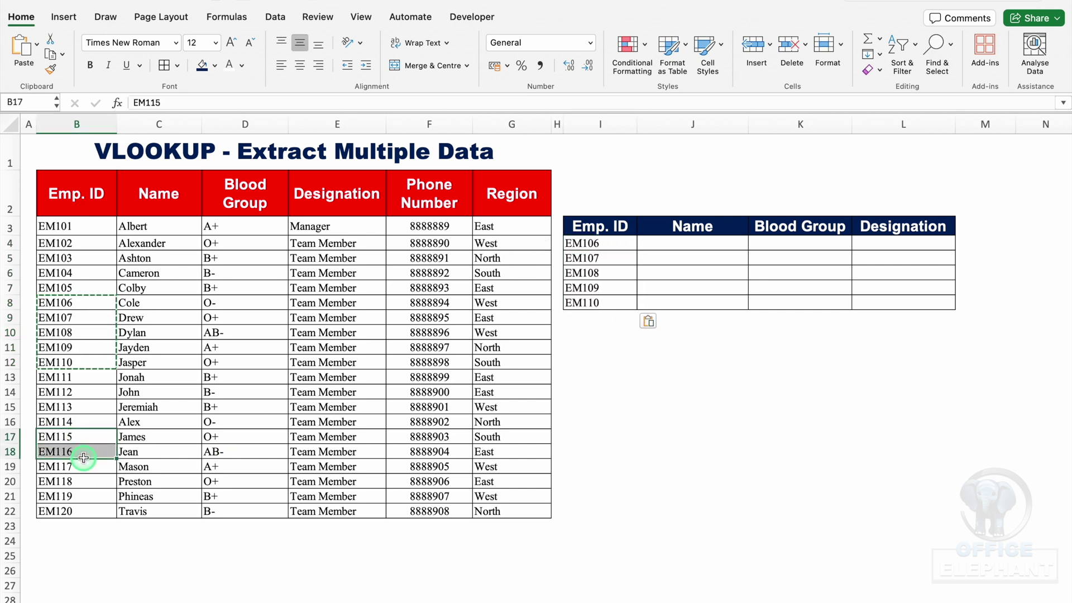
pyautogui.press('super+c')
pyautogui.click(602, 316)
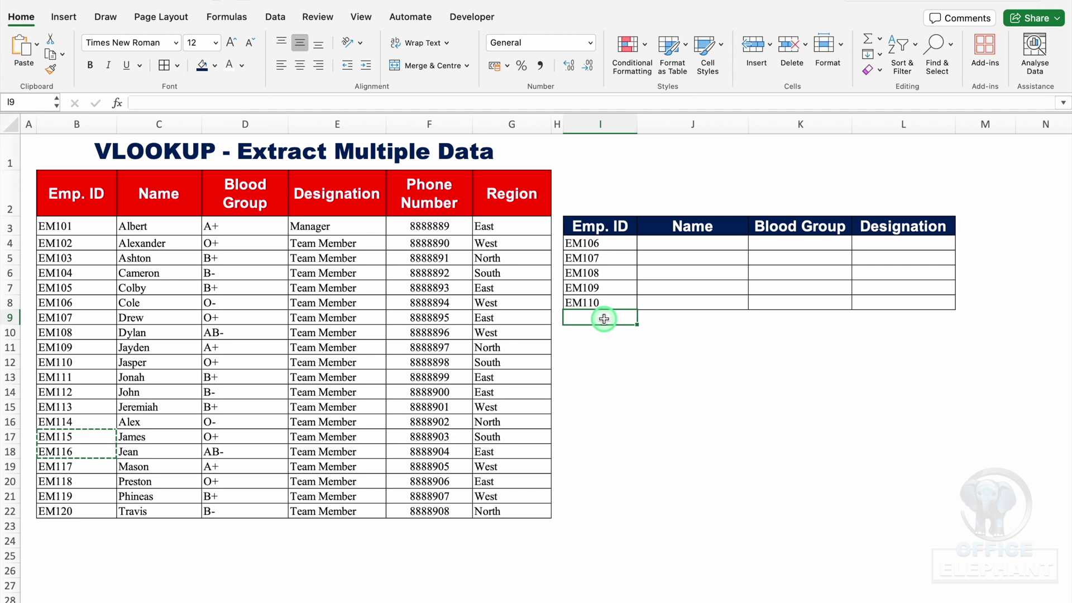
pyautogui.press('super+v')
pyautogui.moveTo(76, 242); pyautogui.dragTo(82, 267)
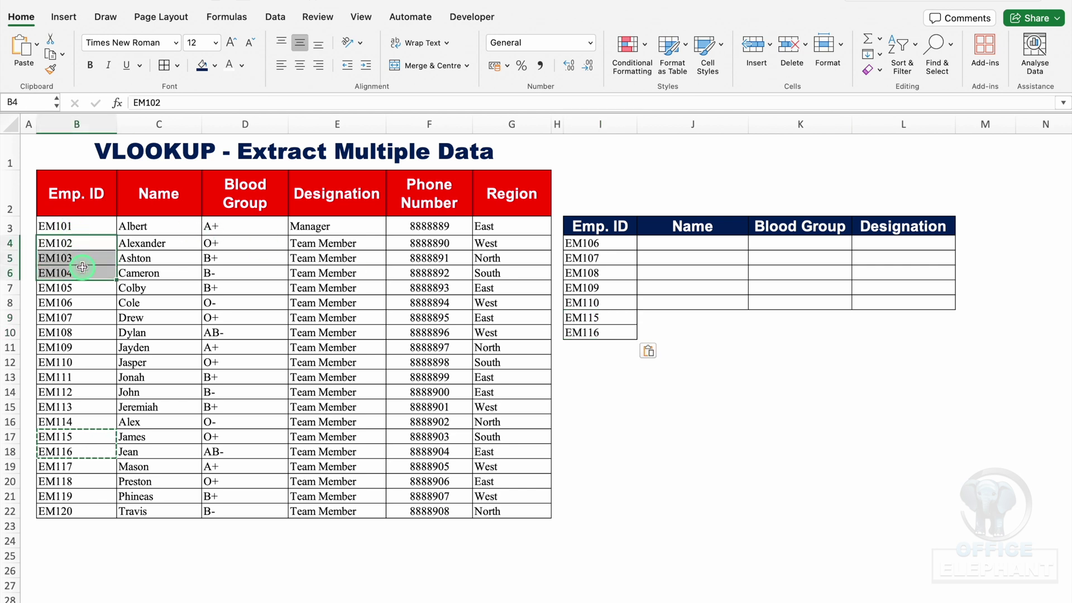
pyautogui.press('super+c')
pyautogui.click(605, 346)
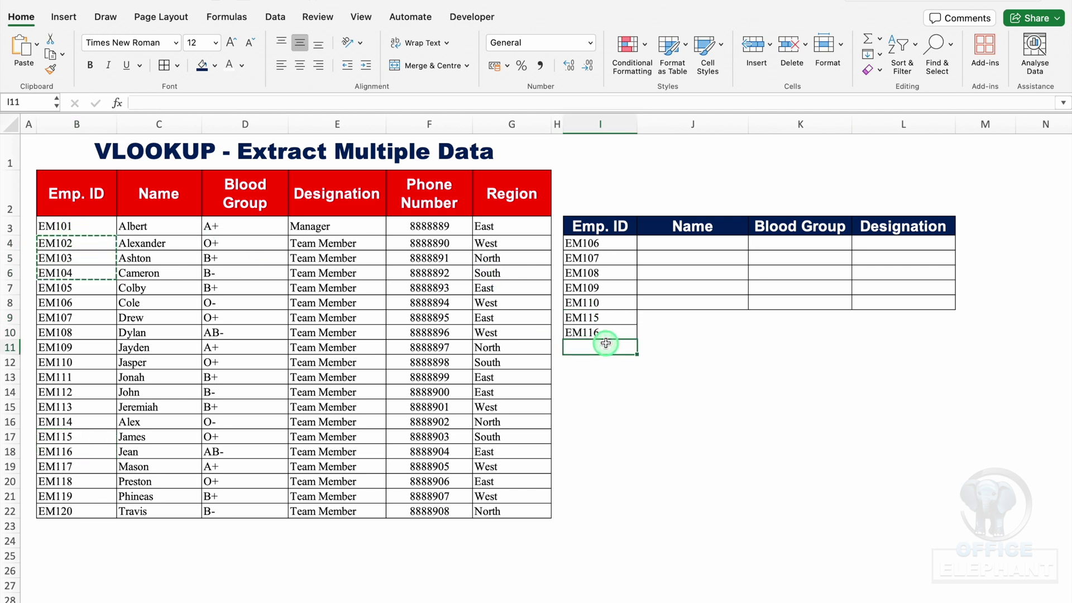
pyautogui.press('super+v')
# Begin a VLOOKUP formula in J4 with the column-locked lookup value $I4 and the absolute table range $B$2:$G$22.
pyautogui.click(692, 244)
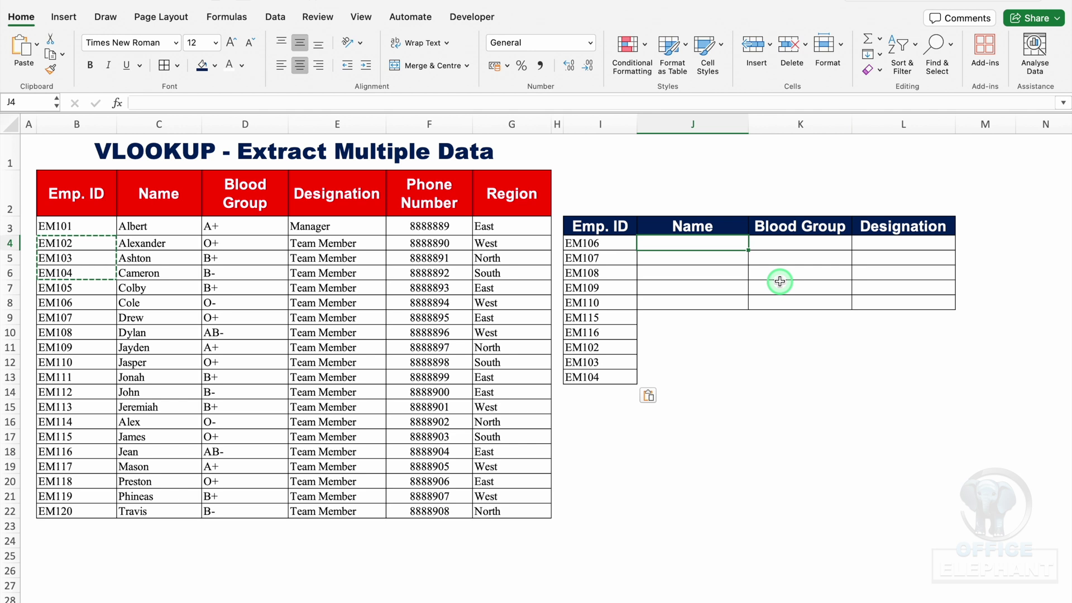
pyautogui.write('=vlo')
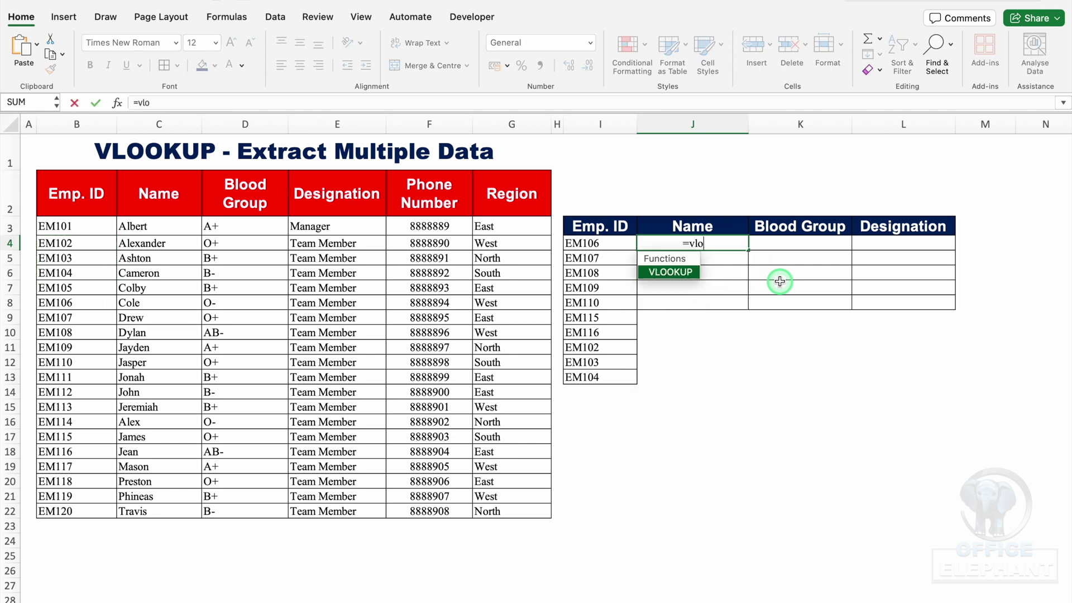
pyautogui.doubleClick(696, 273)
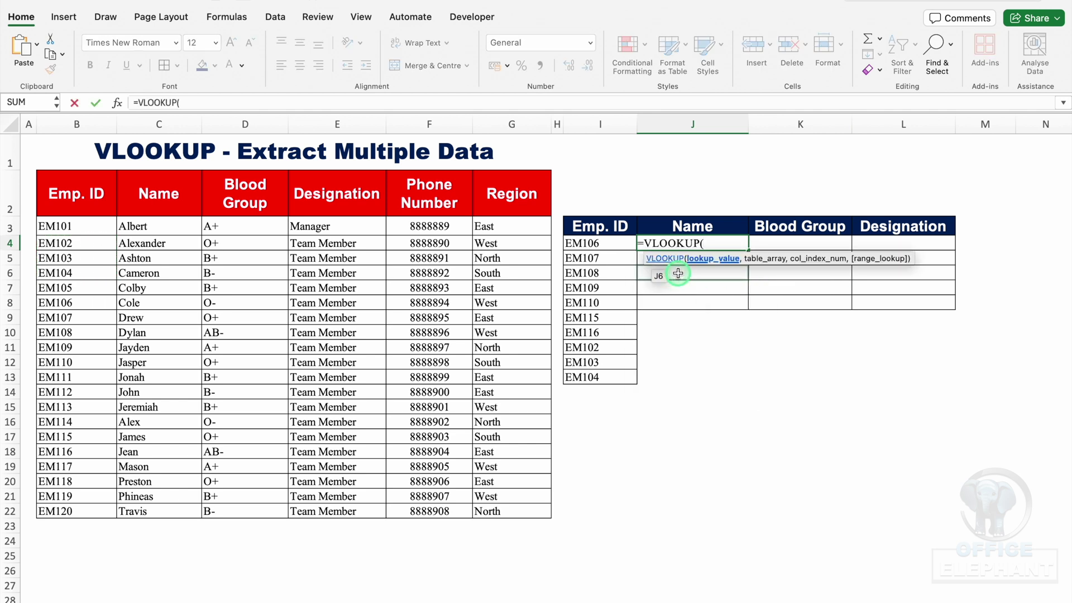
pyautogui.click(605, 246)
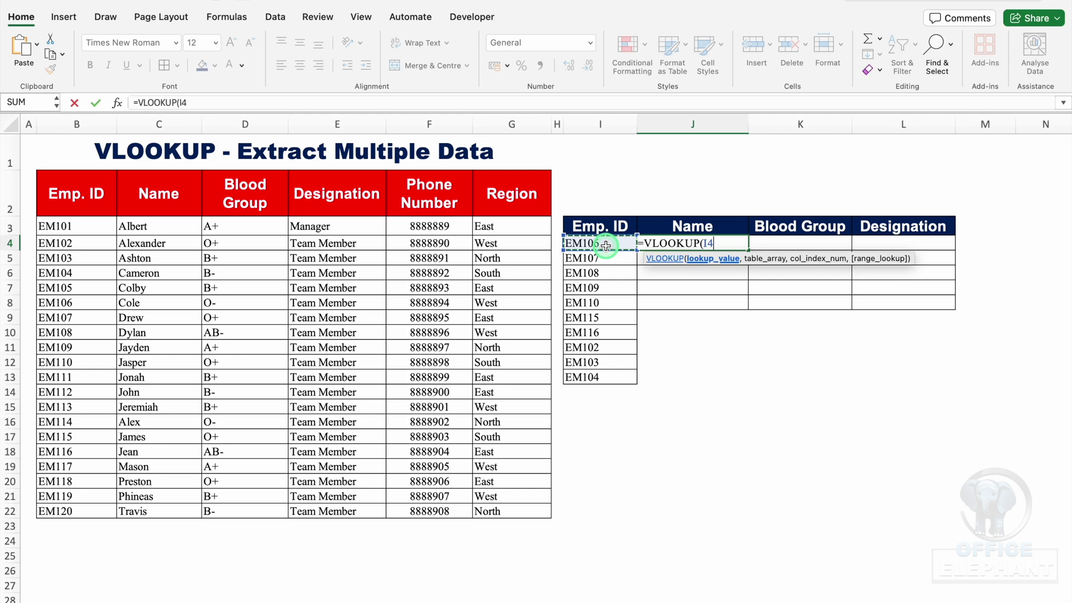
pyautogui.press('F4')
pyautogui.press('F4')
pyautogui.press('F4')
pyautogui.write(',')
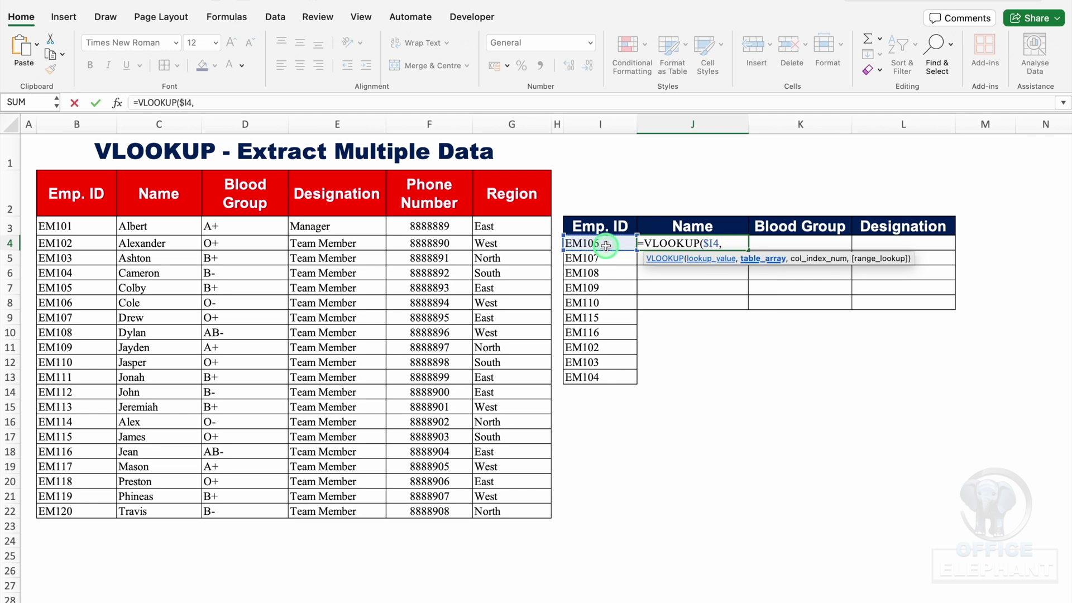
pyautogui.moveTo(78, 192); pyautogui.dragTo(517, 509)
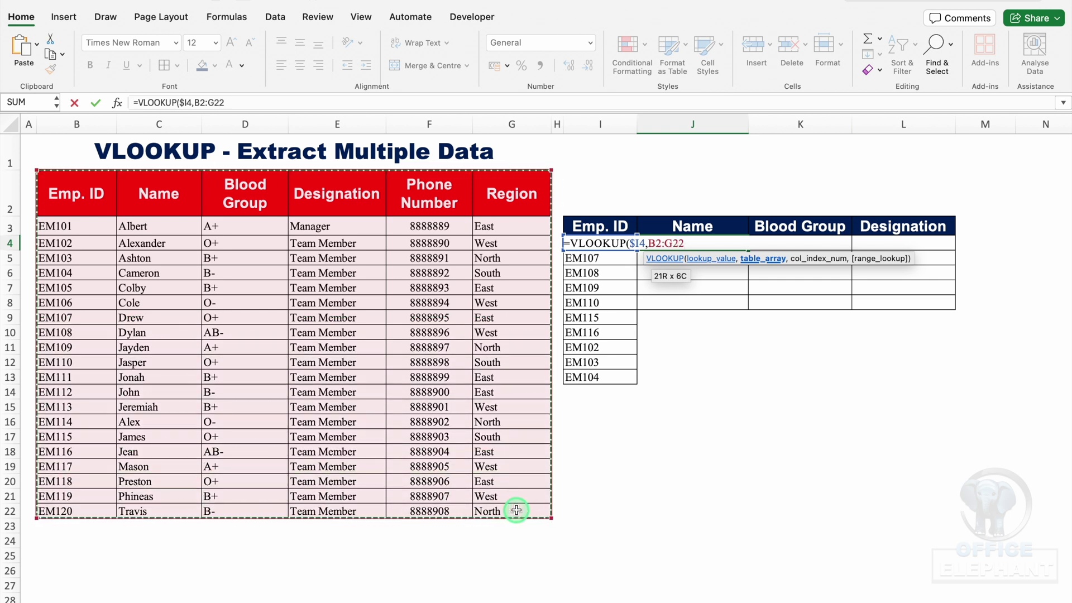
pyautogui.press('F4')
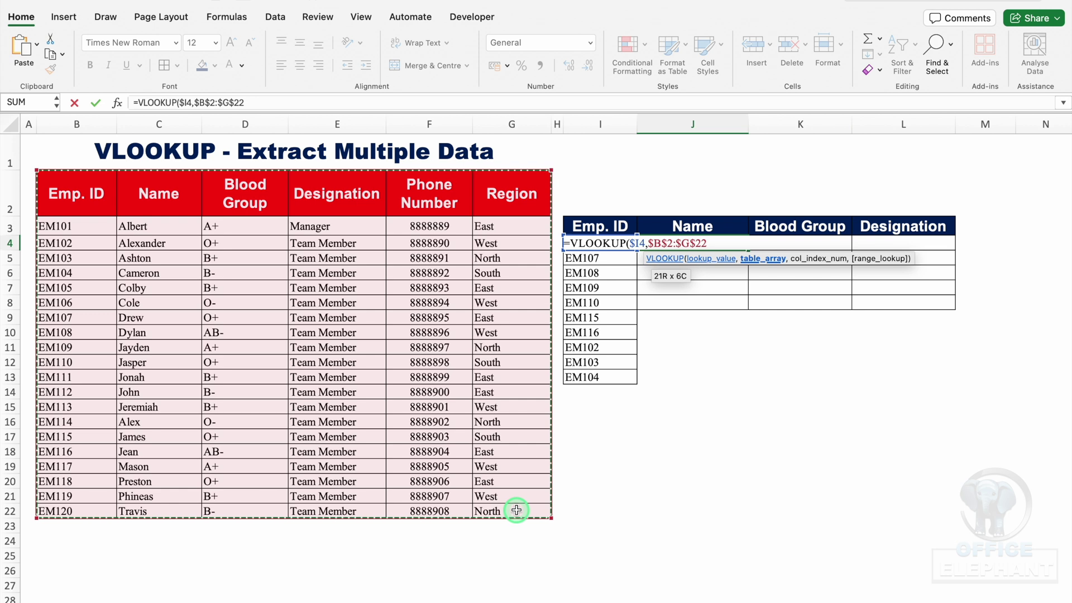
pyautogui.write(',')
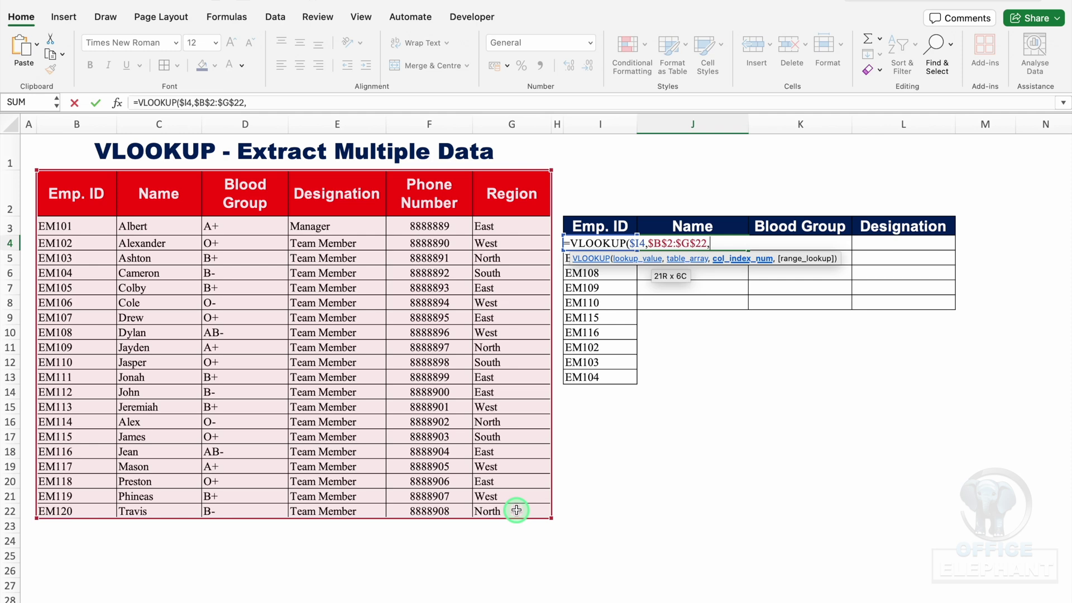
# Complete J4's VLOOKUP with COLUMNS($I$3:J3) as the column number and 0 for an exact match.
pyautogui.write('columns')
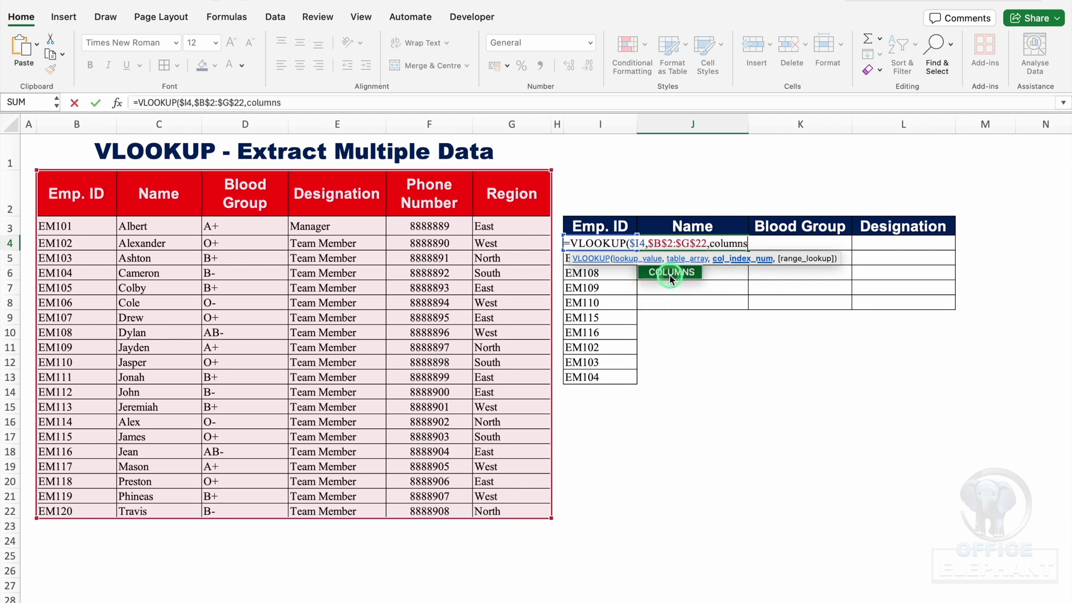
pyautogui.doubleClick(669, 277)
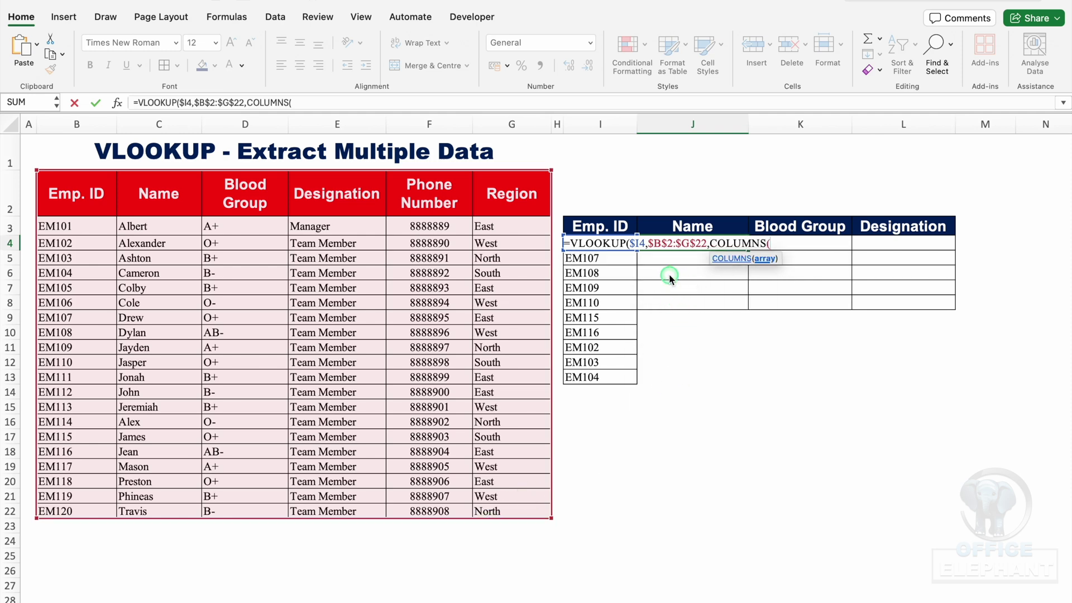
pyautogui.click(593, 223)
pyautogui.moveTo(594, 223); pyautogui.dragTo(663, 224)
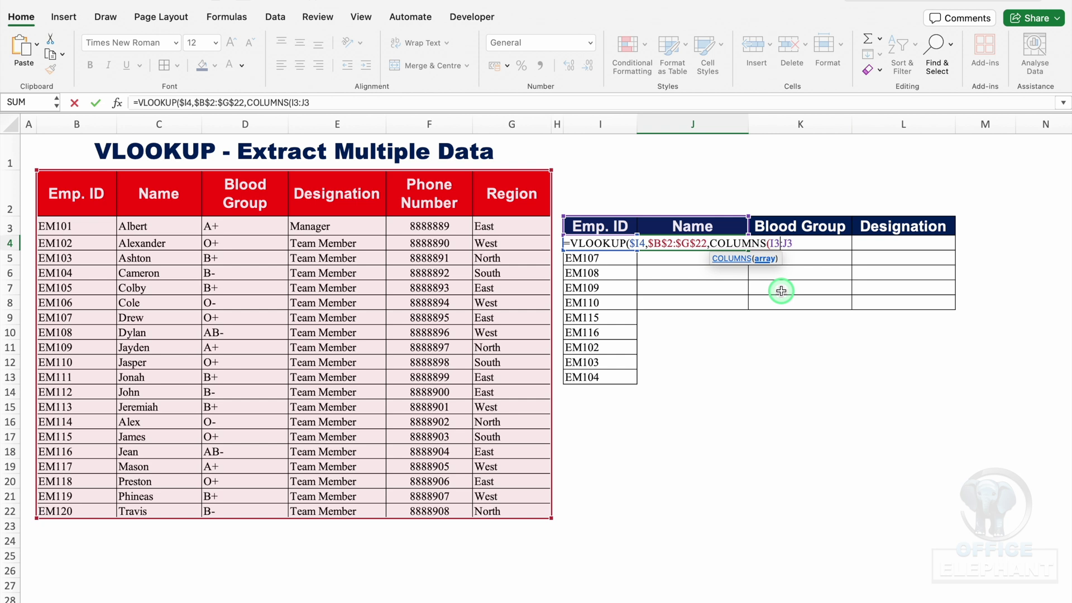
pyautogui.press('F4')
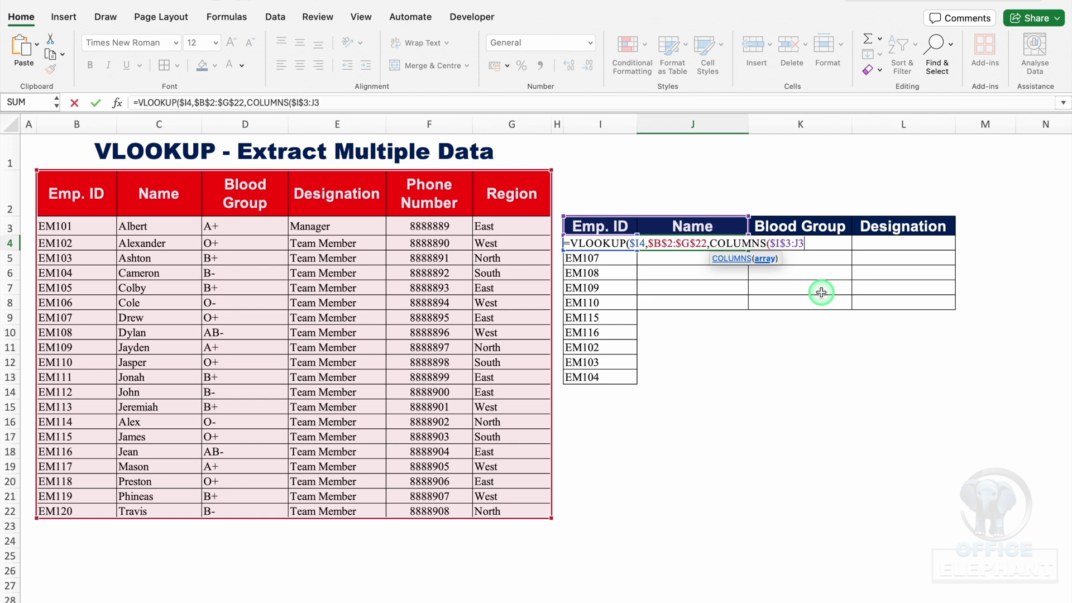
pyautogui.write('),')
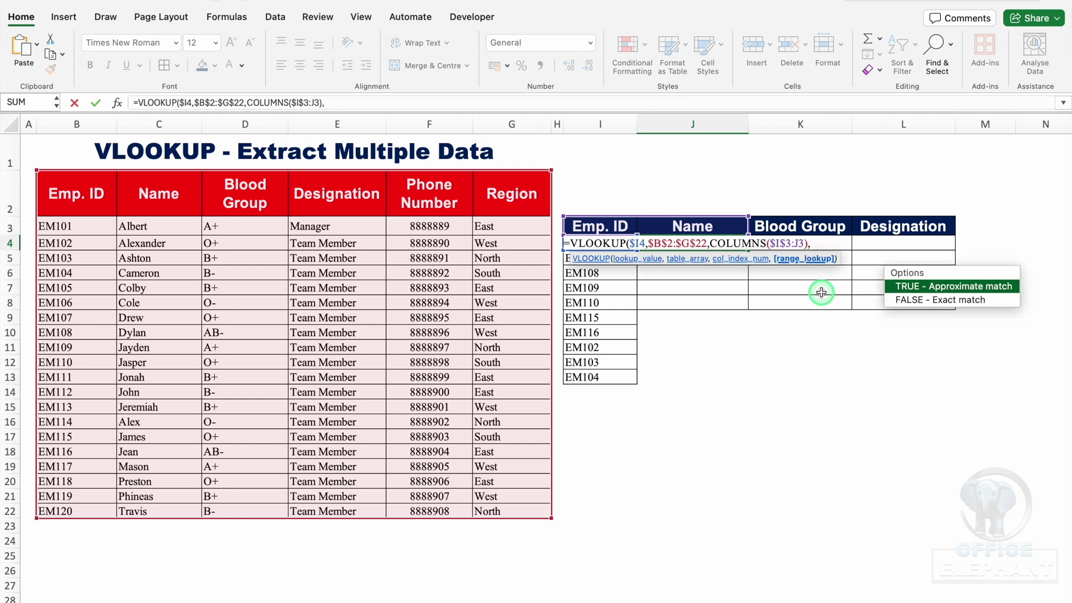
pyautogui.write('0)')
pyautogui.press('Return')
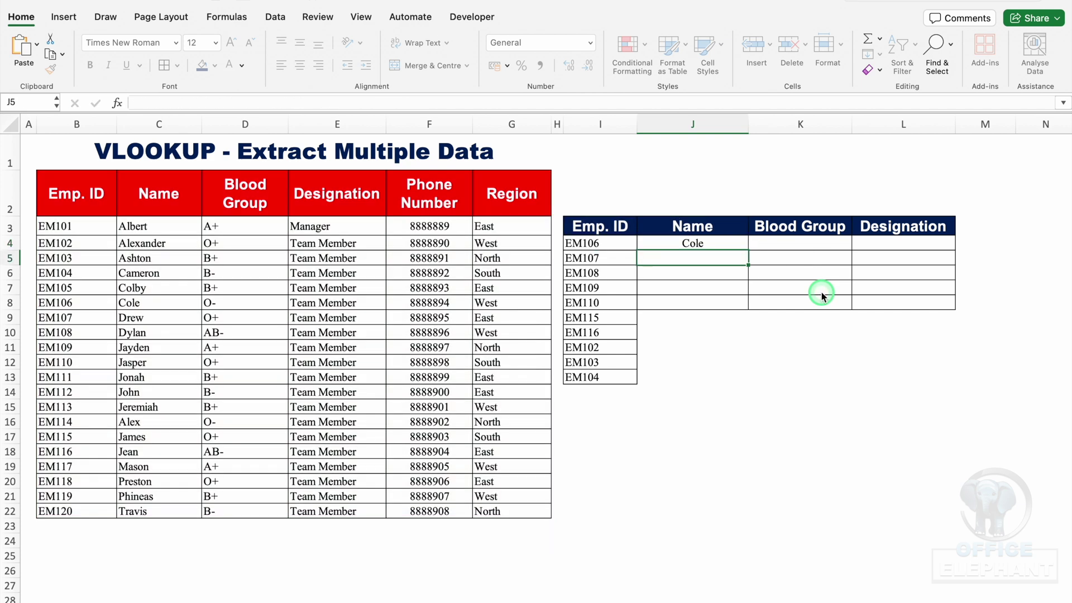
# Fill J4's formula across the Name, Blood Group and Designation columns and down through L13.
pyautogui.click(725, 244)
pyautogui.moveTo(750, 251)
pyautogui.mouseDown()
pyautogui.moveTo(751, 383)
pyautogui.moveTo(943, 393)
pyautogui.mouseUp()
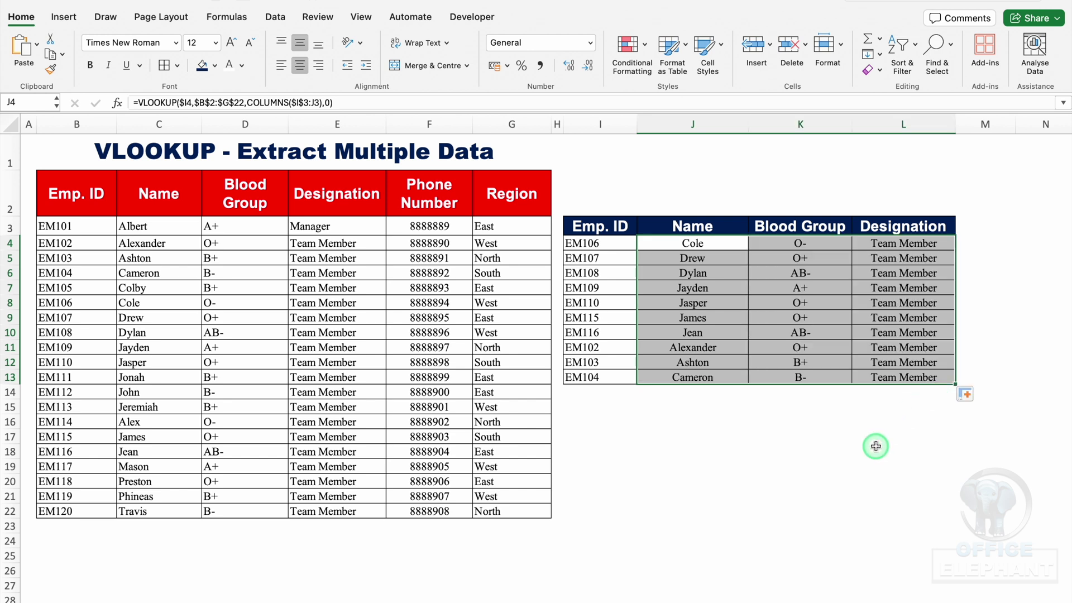
pyautogui.click(875, 446)
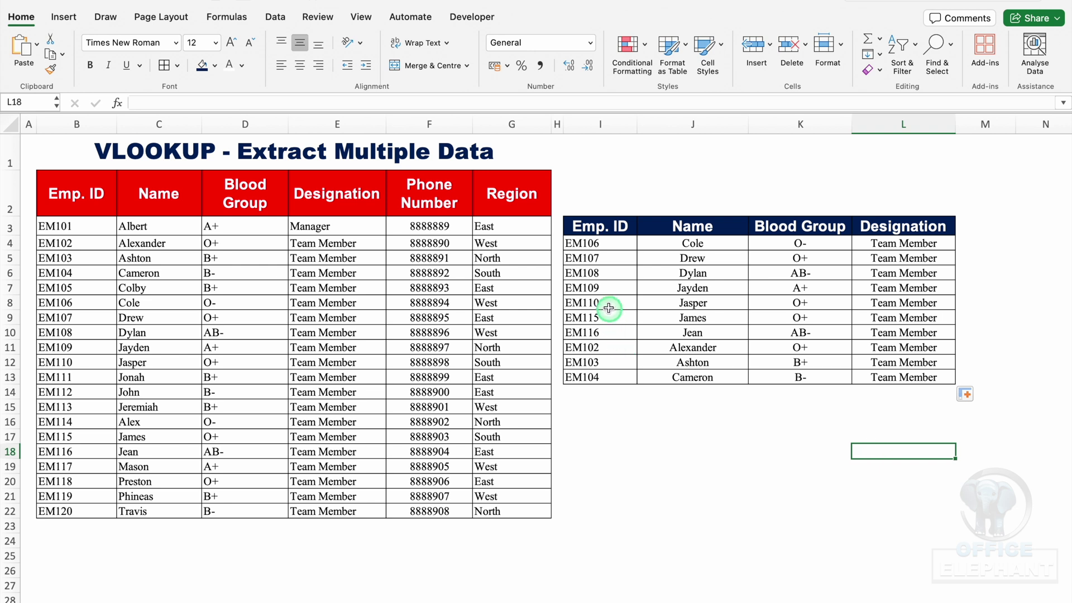
# Clear the Emp. IDs in I7:I10 of the lookup list.
pyautogui.moveTo(601, 289); pyautogui.dragTo(604, 330)
pyautogui.press('Delete')
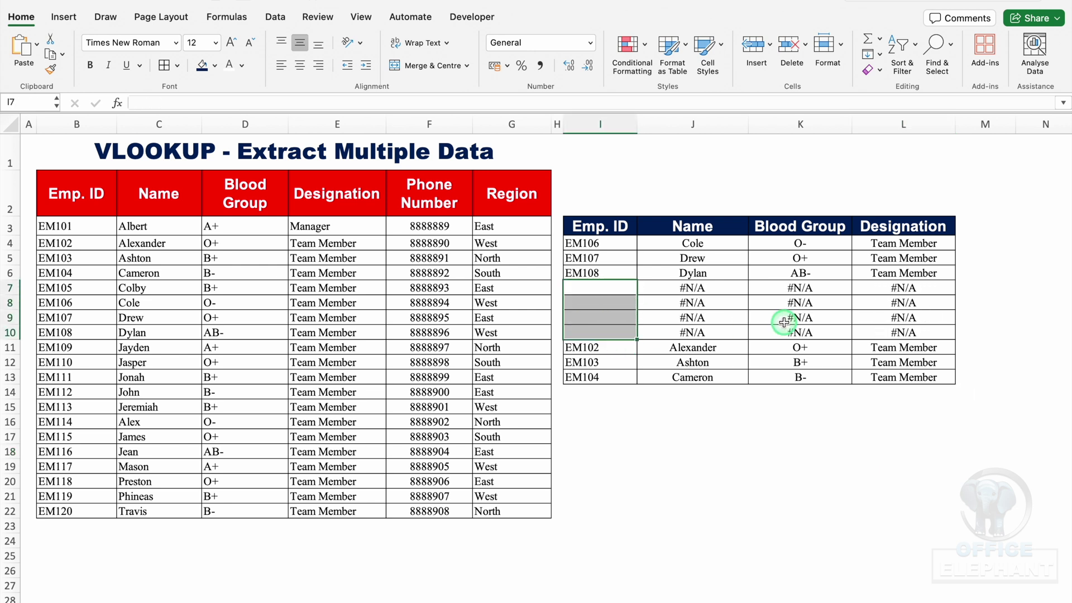
# Wrap J4's VLOOKUP formula in IFERROR with an empty string "" as the value if error.
pyautogui.click(657, 245)
pyautogui.doubleClick(657, 245)
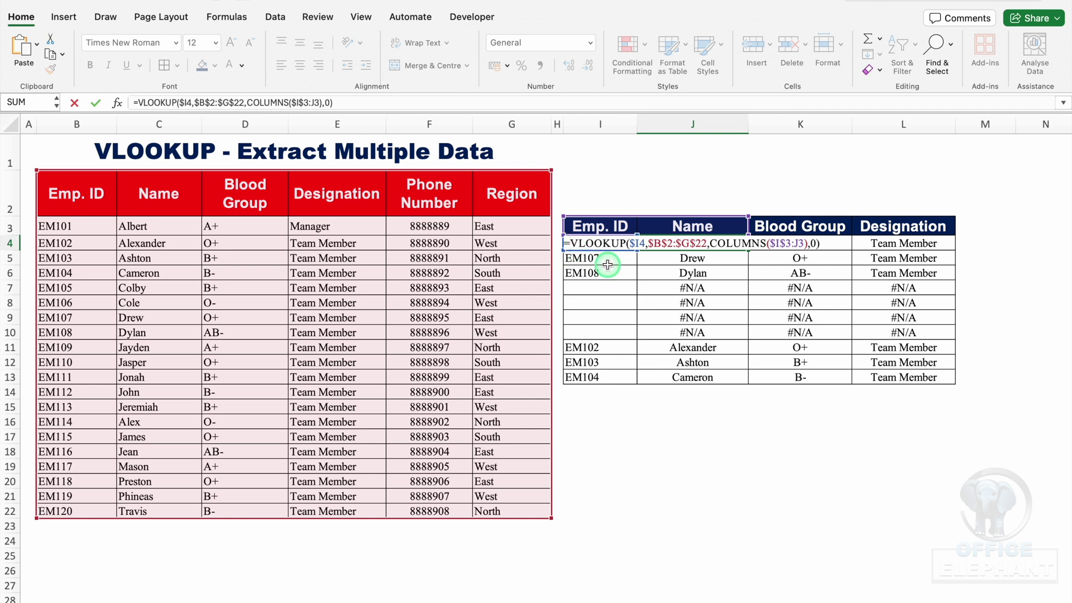
pyautogui.write('ifer')
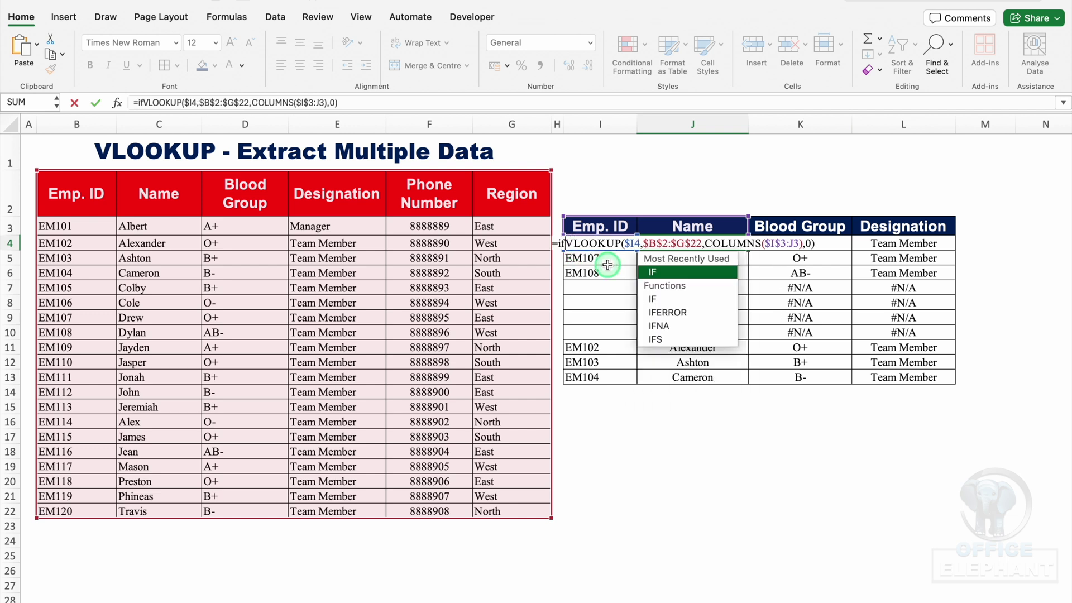
pyautogui.doubleClick(678, 273)
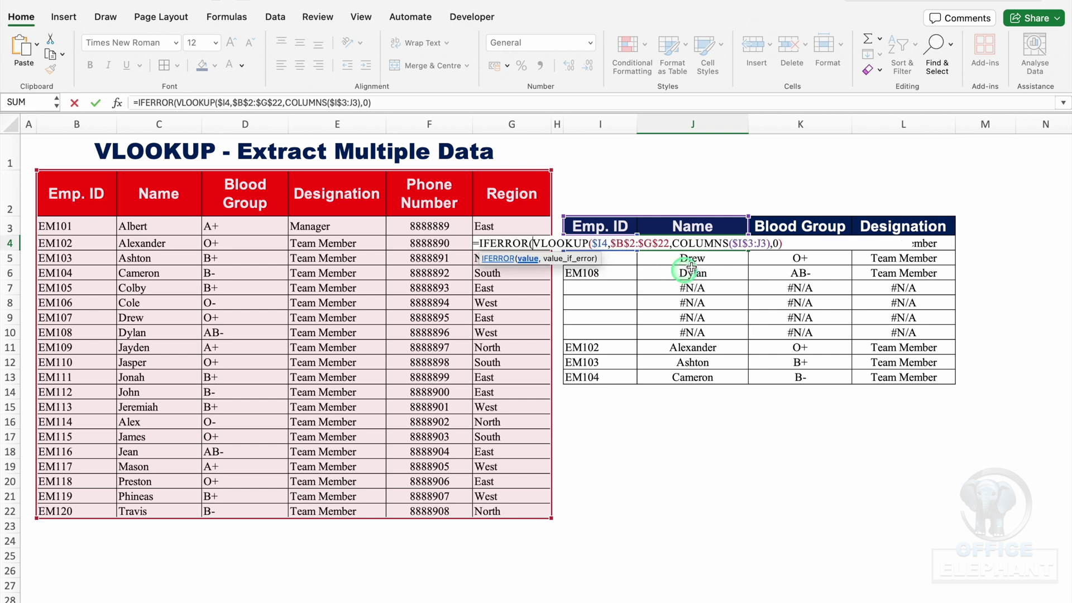
pyautogui.write(',')
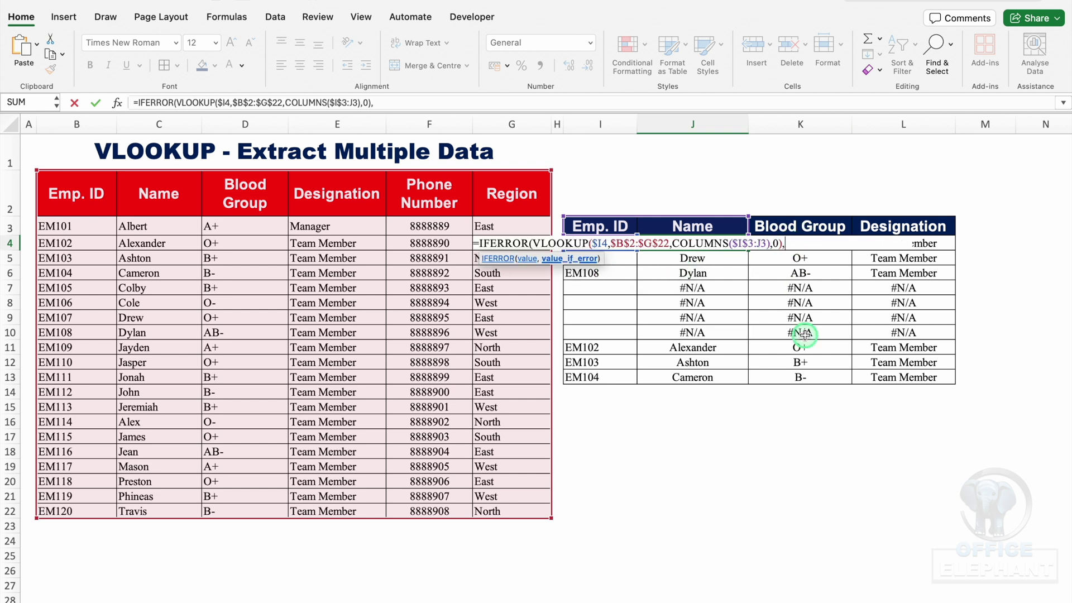
pyautogui.write('"")')
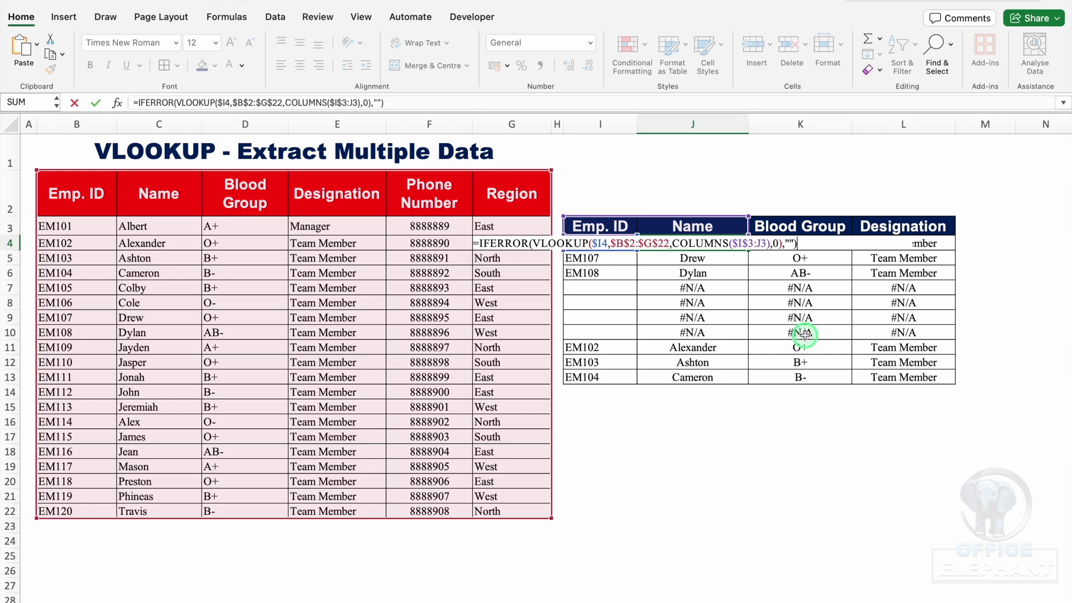
pyautogui.press('Return')
# Fill J4's IFERROR formula across and down through L13, and extend the Emp. ID series from I6 down through I13.
pyautogui.click(720, 242)
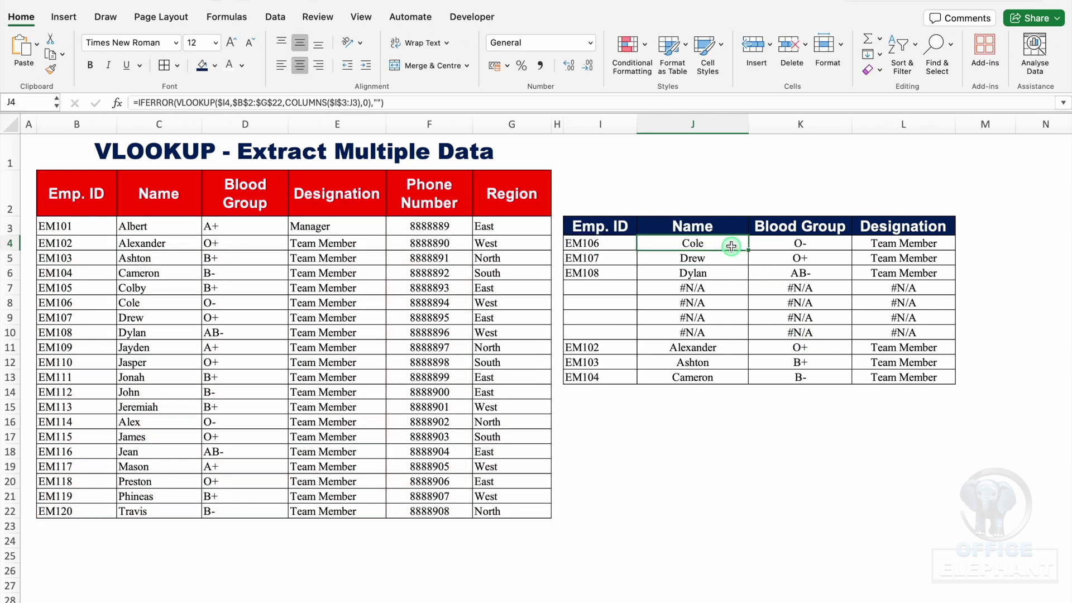
pyautogui.moveTo(750, 251); pyautogui.dragTo(930, 382)
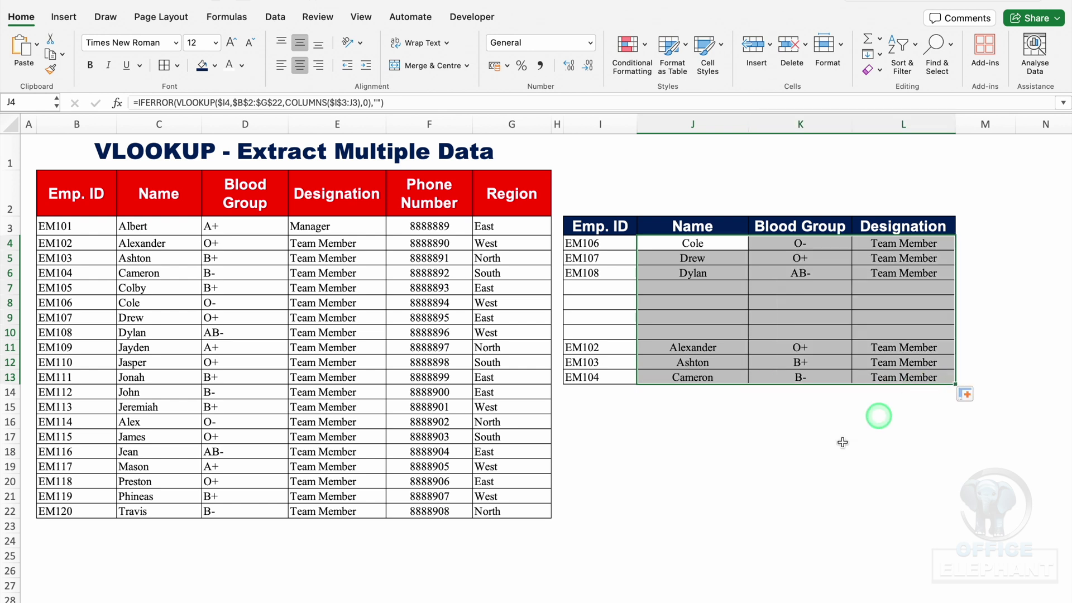
pyautogui.click(801, 475)
pyautogui.click(635, 276)
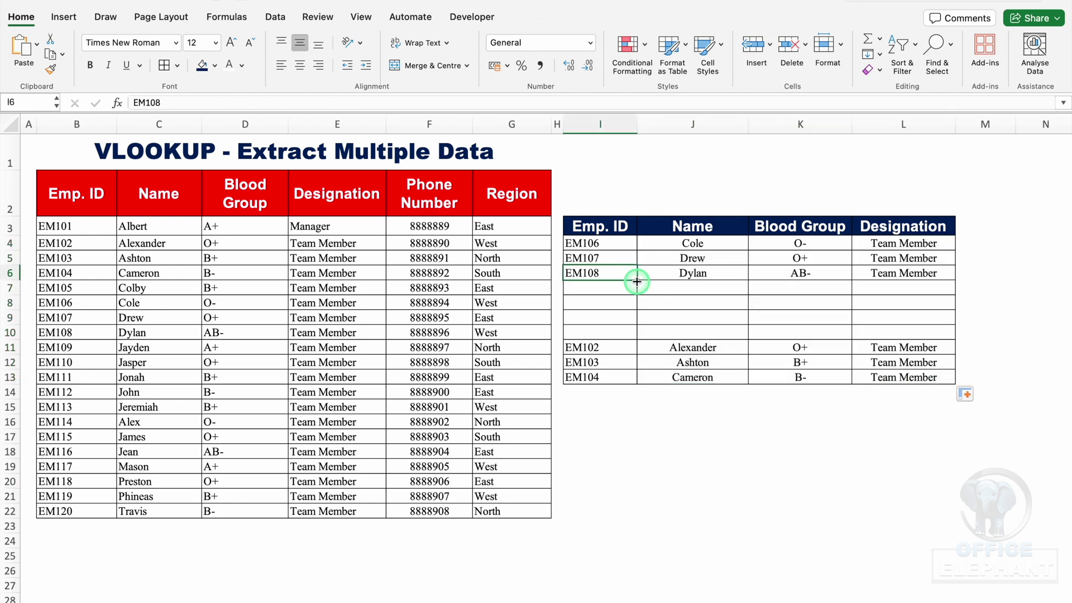
pyautogui.moveTo(636, 278); pyautogui.dragTo(641, 378)
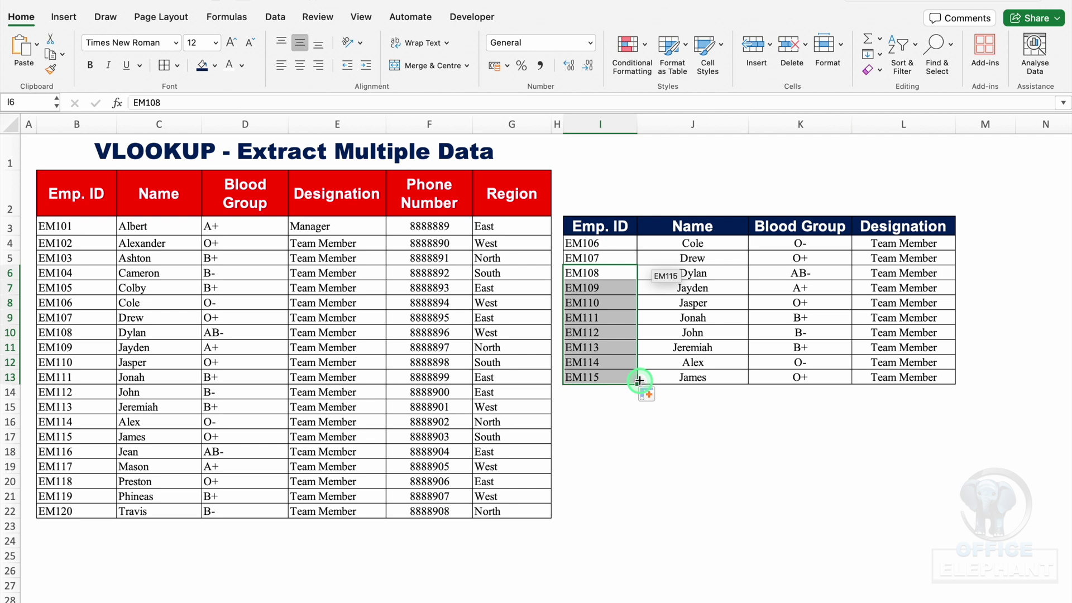
# Clear the Name, Blood Group, Designation and Phone Number data in C9:F16 of the source table.
pyautogui.moveTo(183, 315); pyautogui.dragTo(441, 419)
pyautogui.press('Delete')
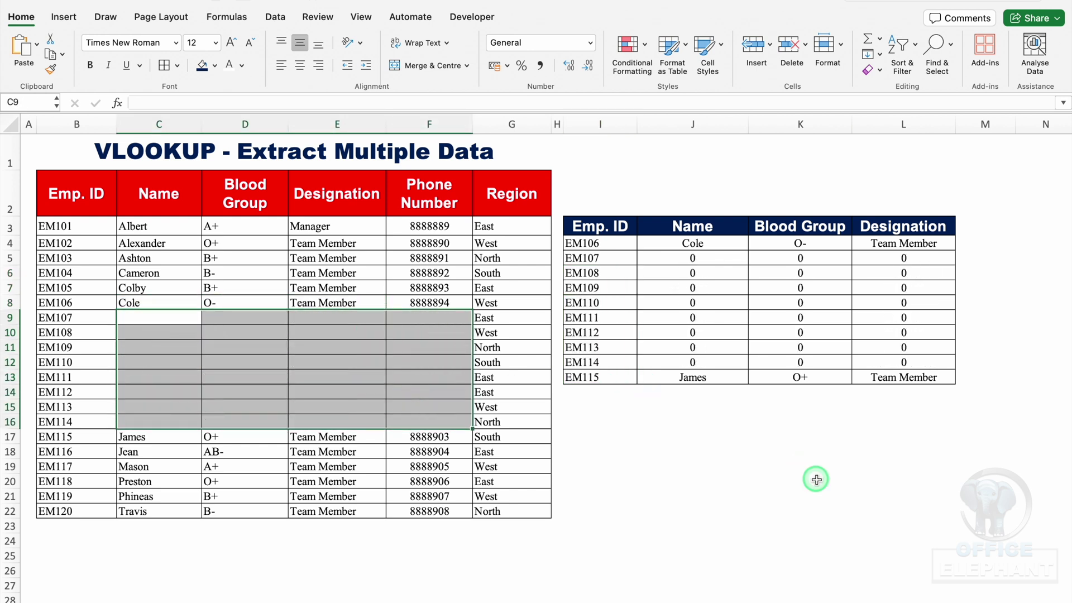
pyautogui.click(816, 480)
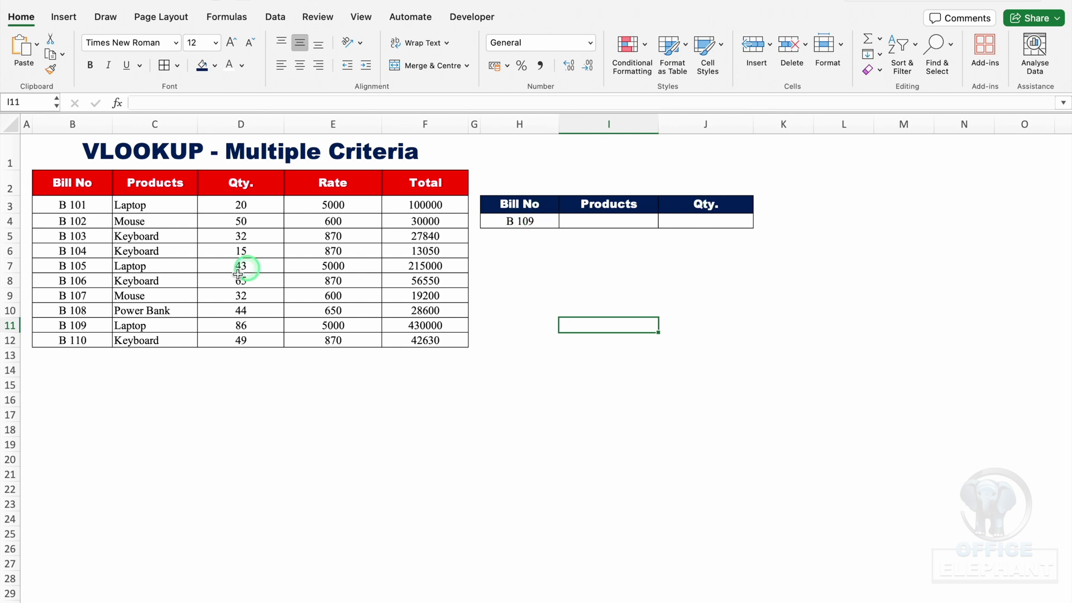
# Highlight the Bill No, Products and Qty. cells of the B 109 row (B11:D11) with the standard orange fill.
pyautogui.moveTo(61, 323); pyautogui.dragTo(229, 325)
pyautogui.click(214, 66)
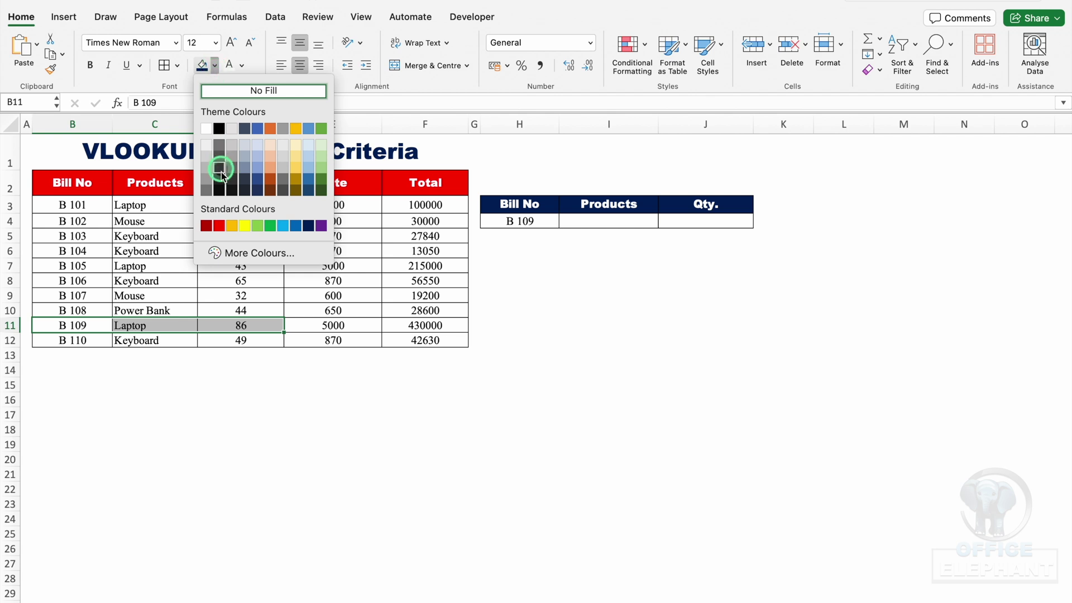
pyautogui.click(229, 222)
pyautogui.click(179, 326)
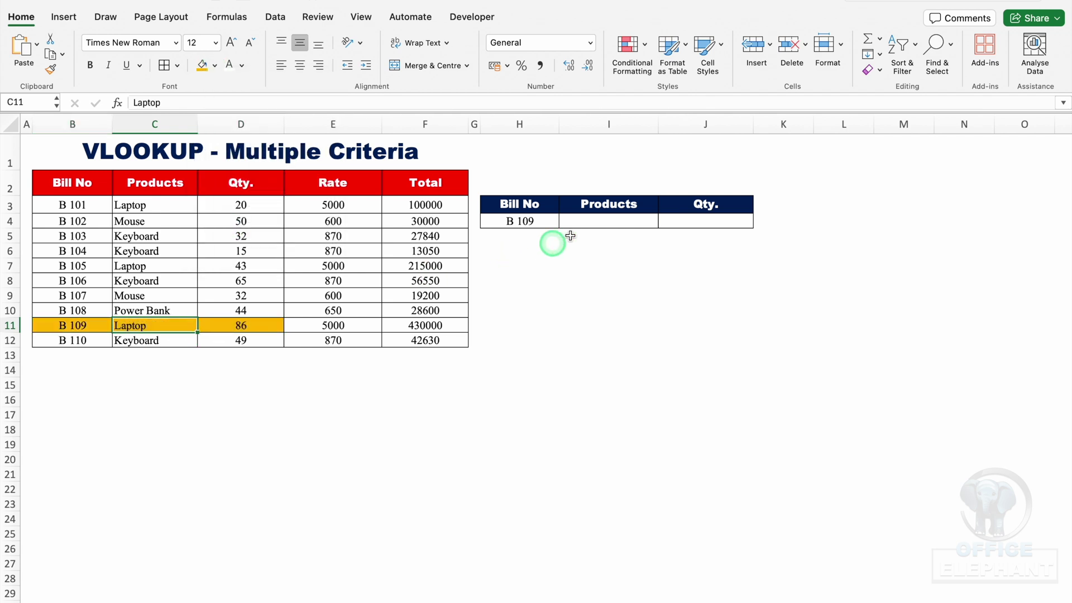
# Enter Laptop as the product in I4 of the lookup table.
pyautogui.click(595, 221)
pyautogui.write('Laptop')
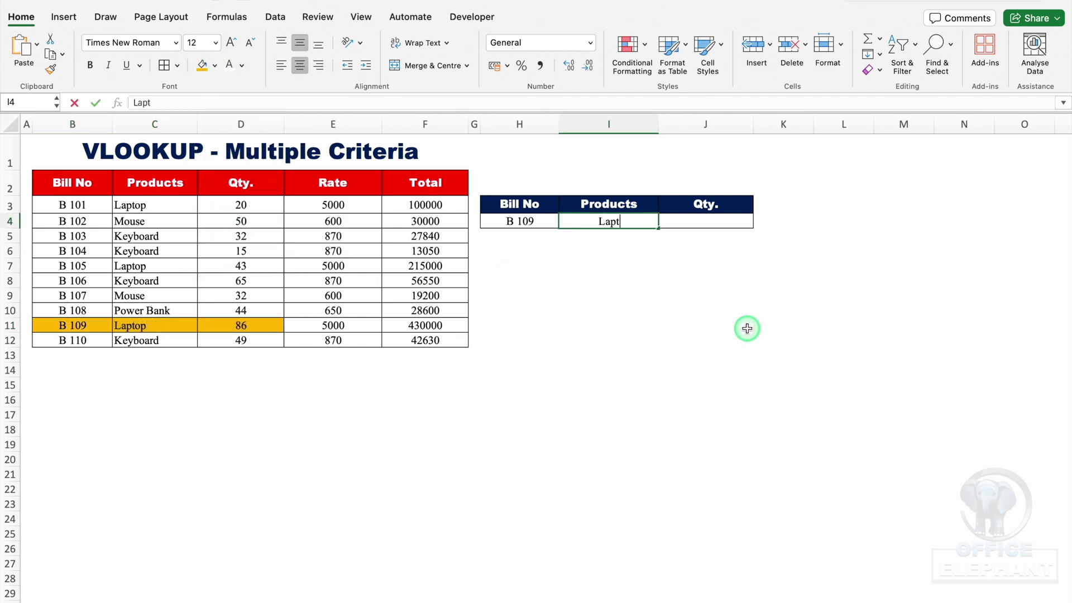
pyautogui.press('Tab')
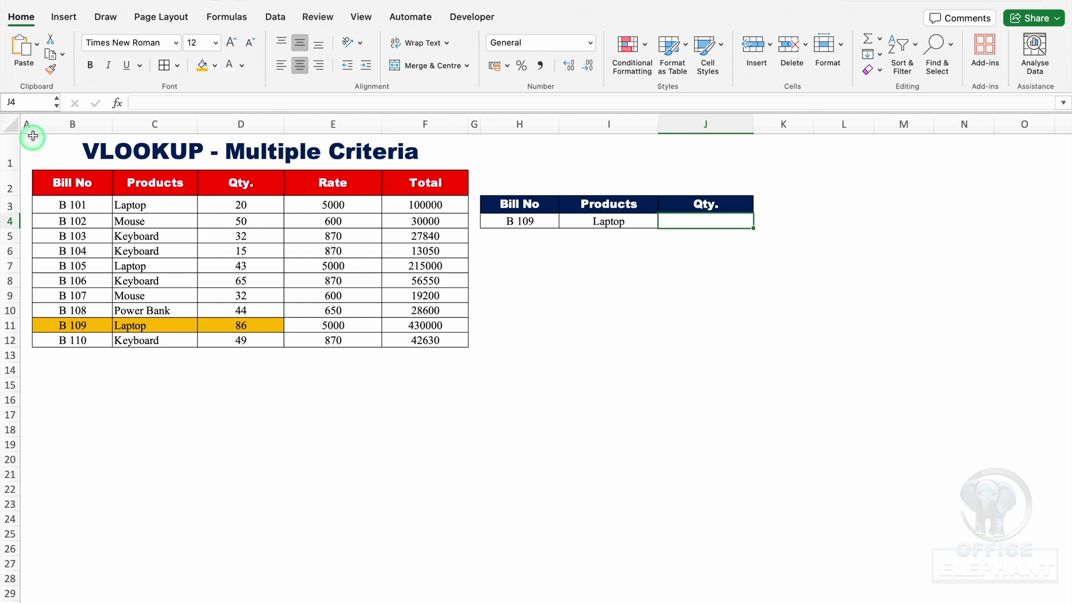
# Insert a blank column before the Bill No column and widen it enough to hold combined bill and product text.
pyautogui.click(60, 125)
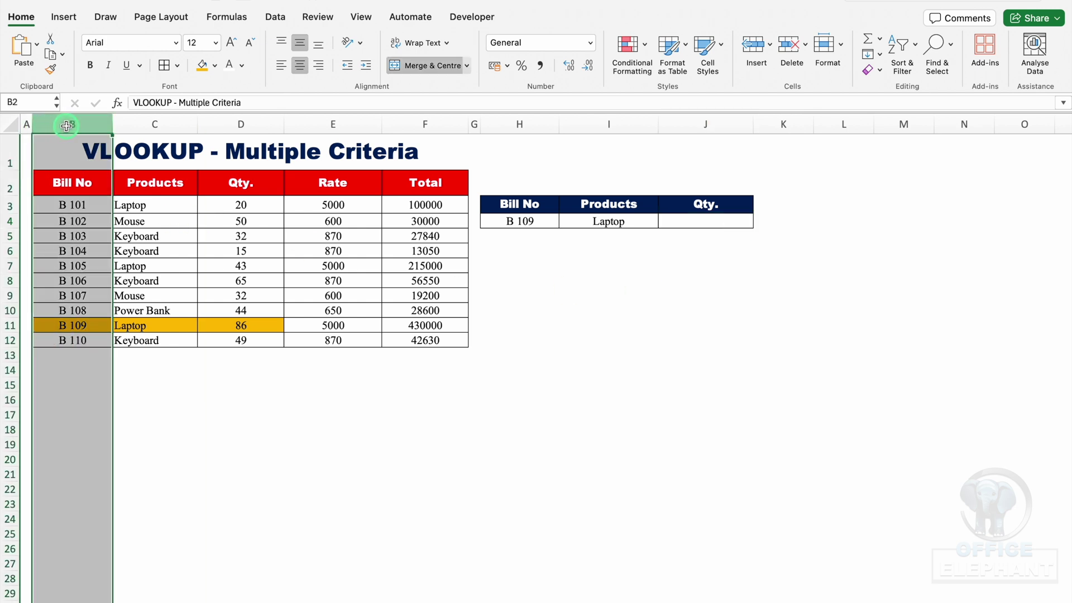
pyautogui.rightClick(67, 126)
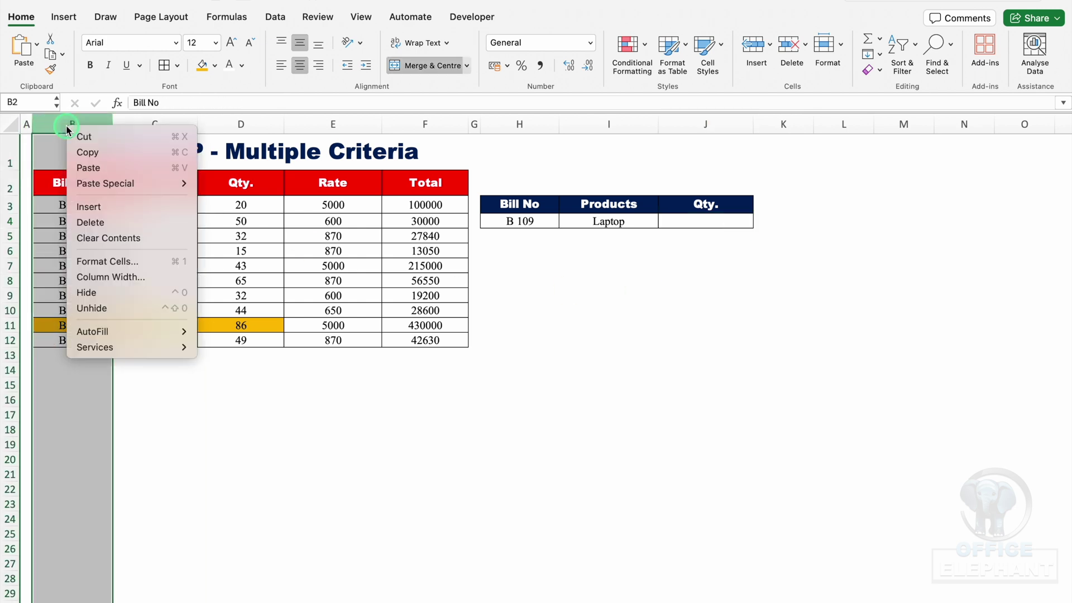
pyautogui.click(114, 206)
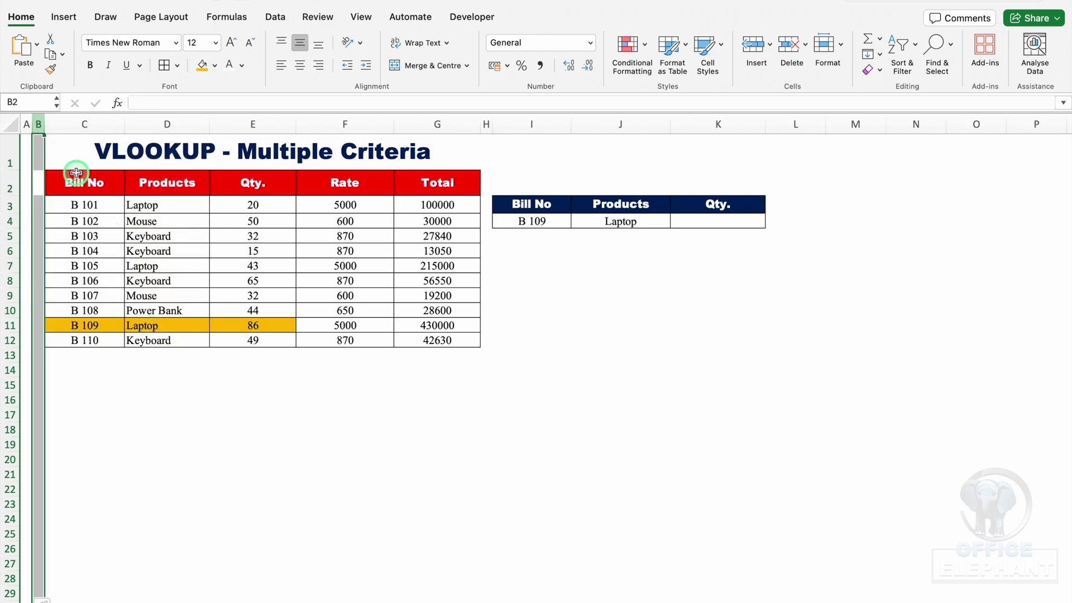
pyautogui.moveTo(45, 125); pyautogui.dragTo(122, 139)
# Enter the header Helper in B2 of the new column.
pyautogui.click(100, 176)
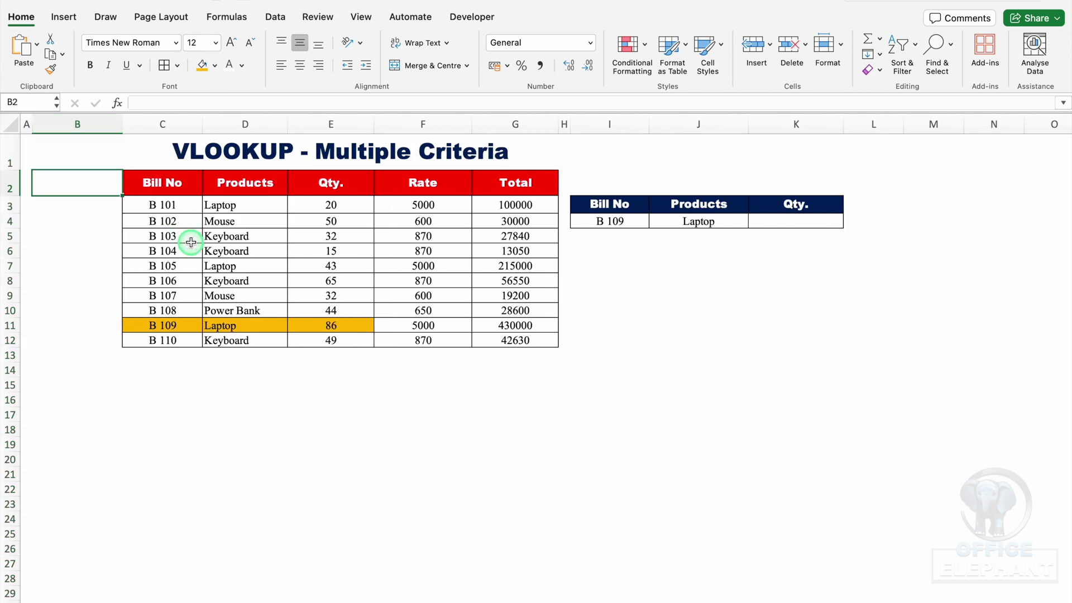
pyautogui.write('He')
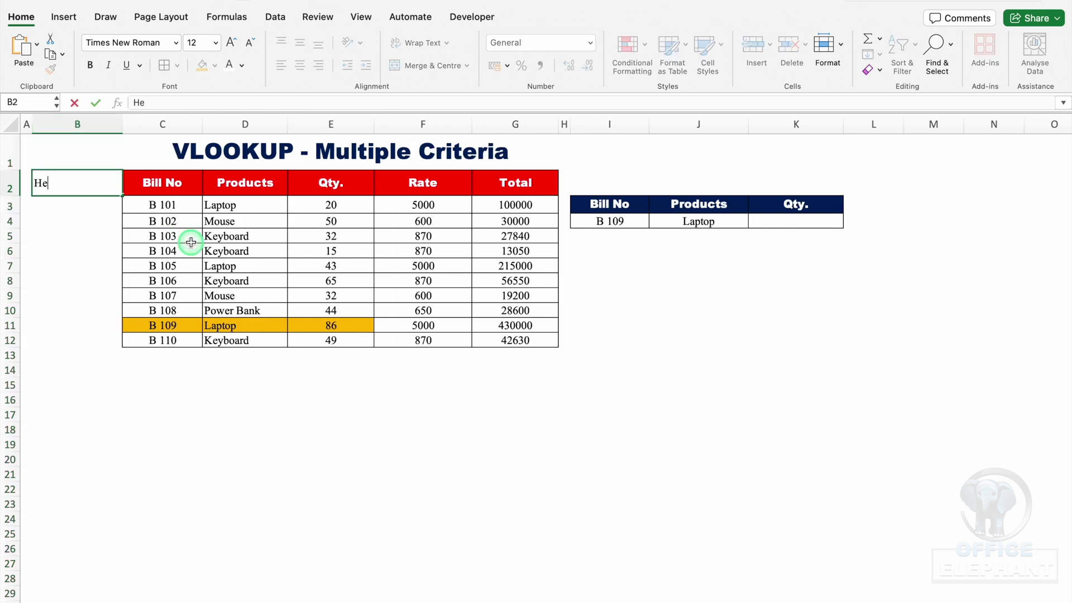
pyautogui.write('lper')
# Enter the formula =C3&D3 in B3 to join the bill number and product.
pyautogui.click(76, 206)
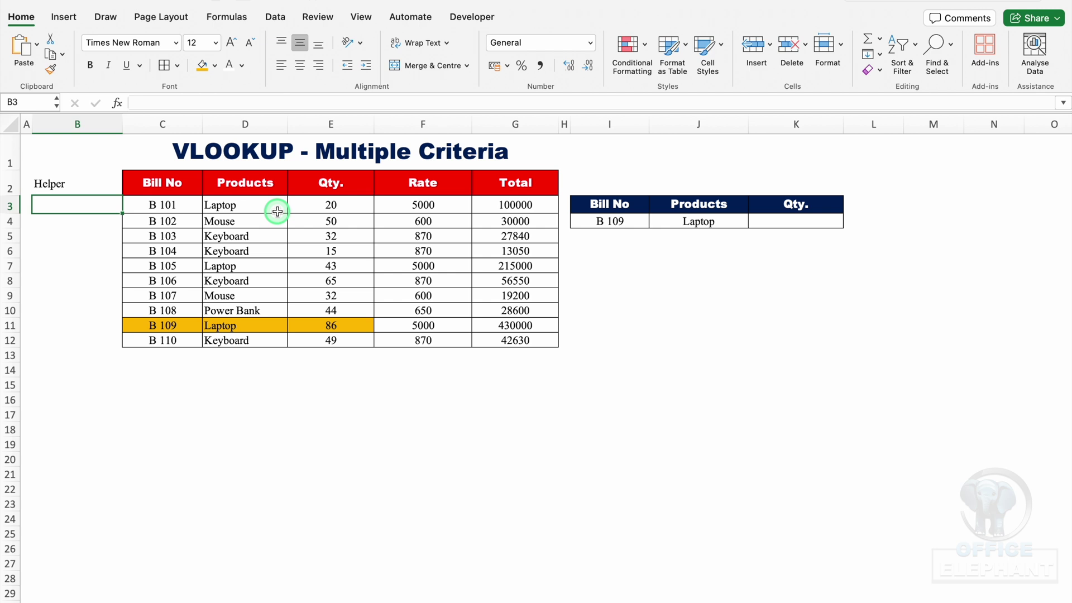
pyautogui.write('=')
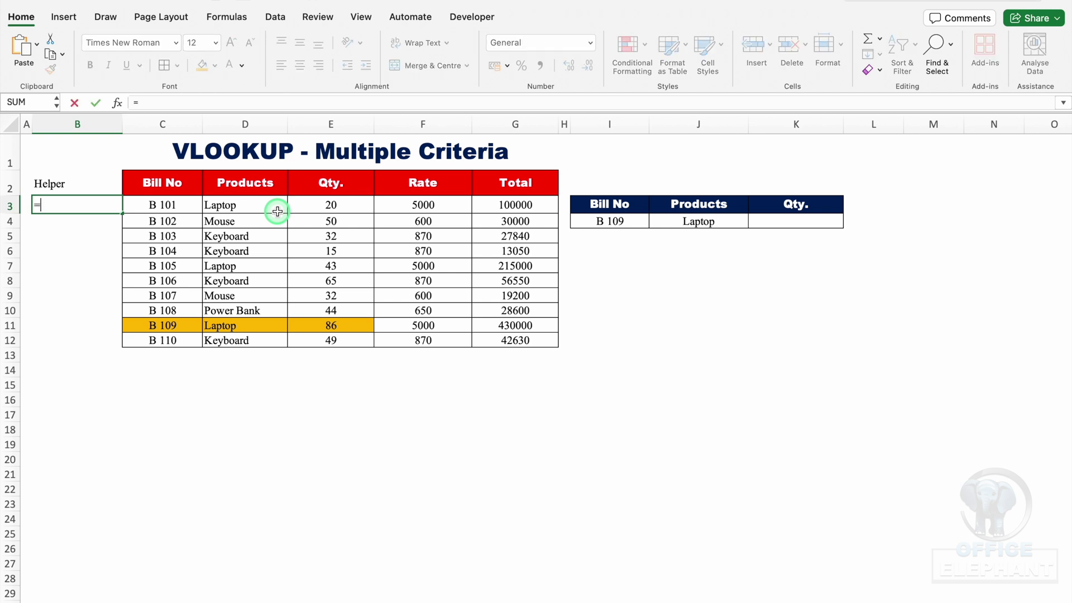
pyautogui.click(192, 205)
pyautogui.write('&')
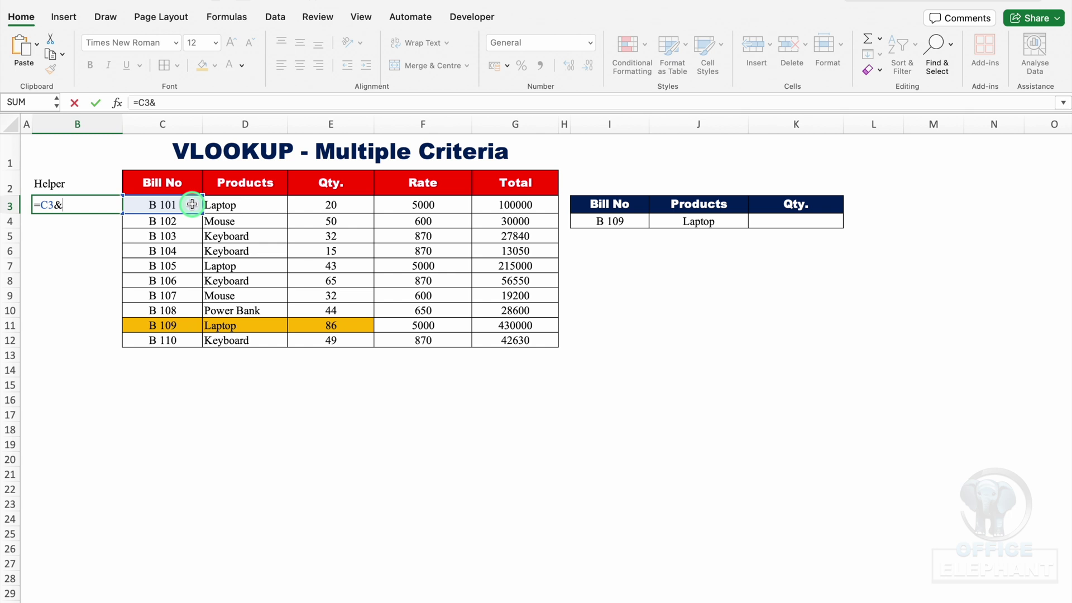
pyautogui.click(241, 205)
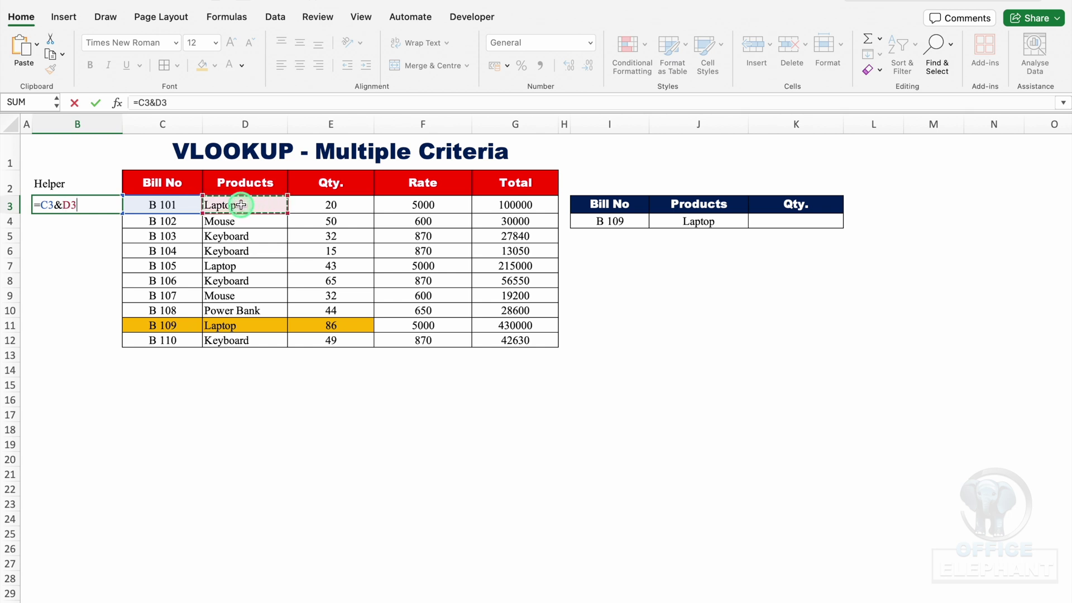
pyautogui.press('Return')
# Fill B3's helper formula down through B12.
pyautogui.click(89, 205)
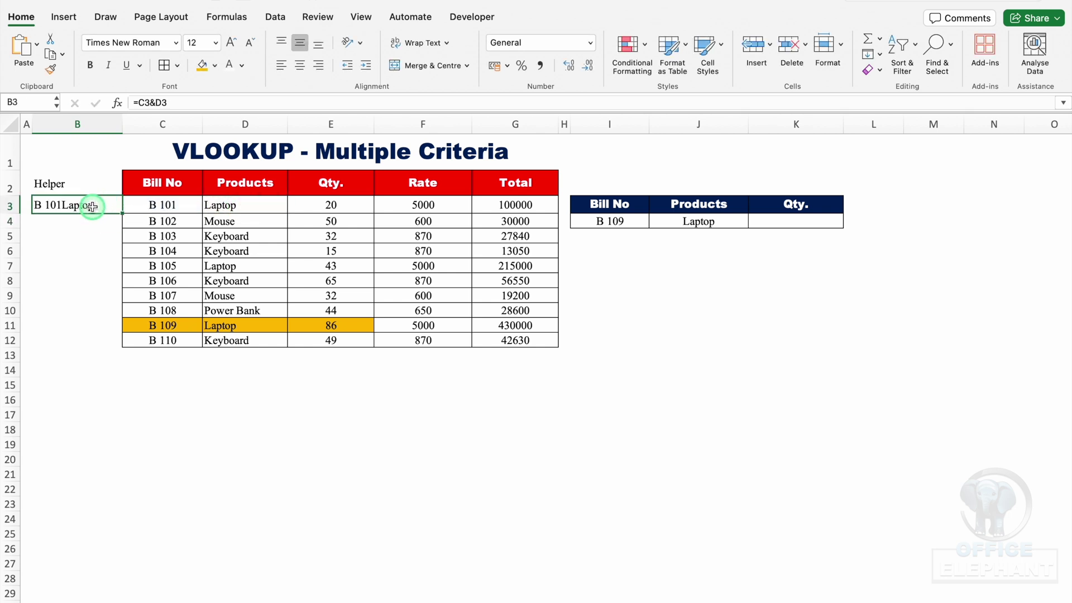
pyautogui.doubleClick(121, 215)
pyautogui.click(358, 472)
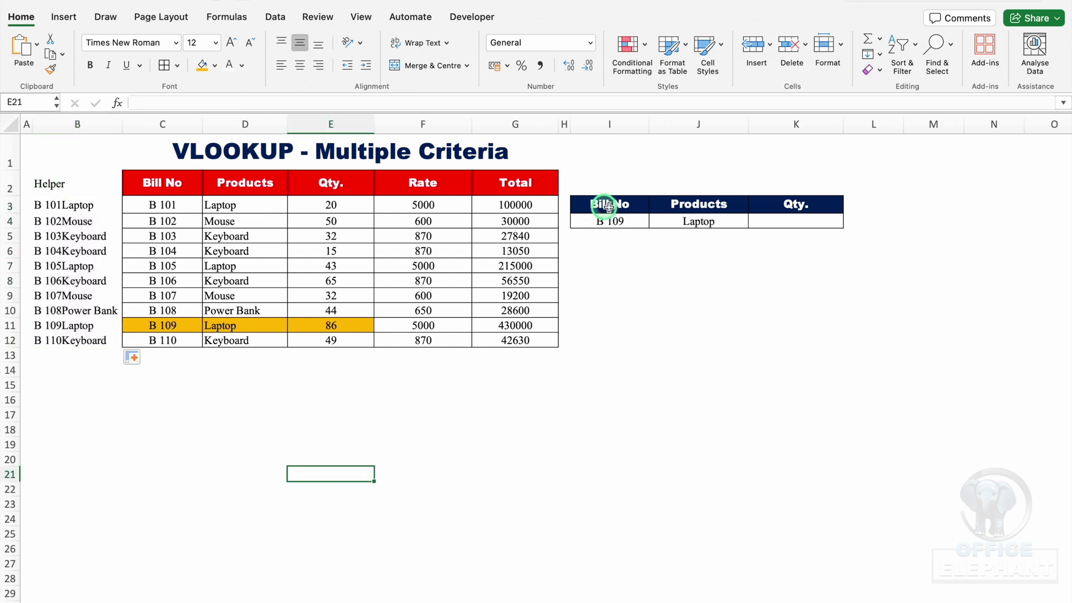
# Enter =VLOOKUP(I4&J4,B2:G12,4,0) in cell K4 to look up the quantity by combined bill number and product.
pyautogui.click(784, 220)
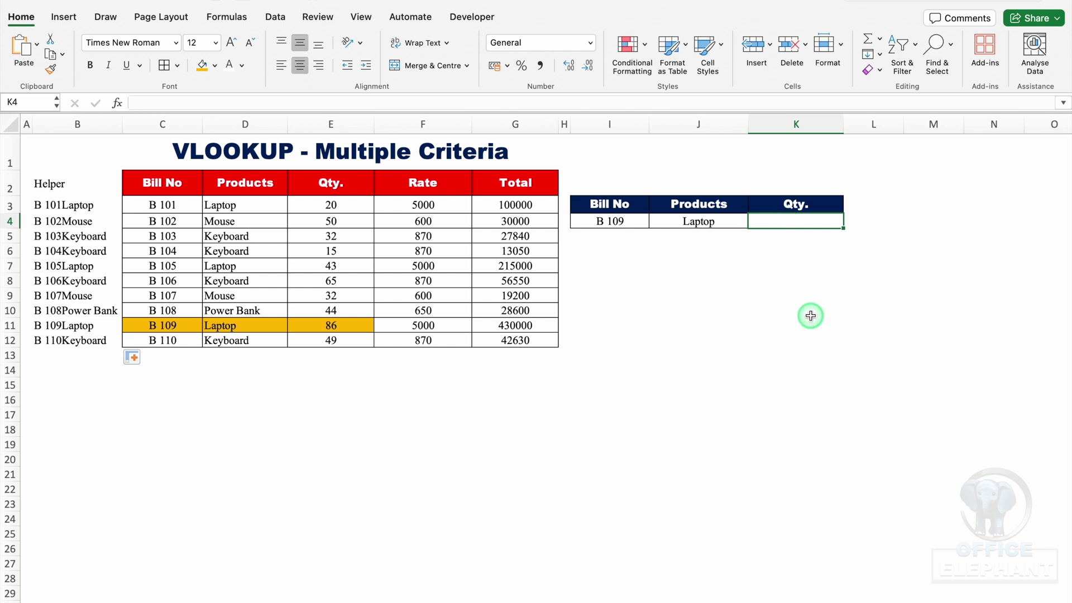
pyautogui.write('=vlo')
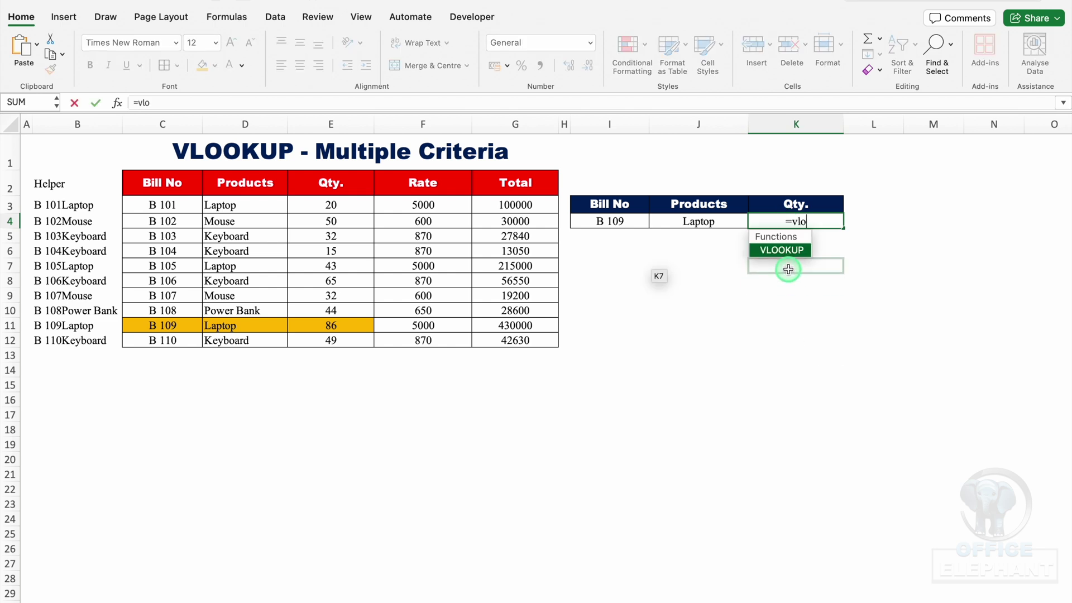
pyautogui.doubleClick(777, 250)
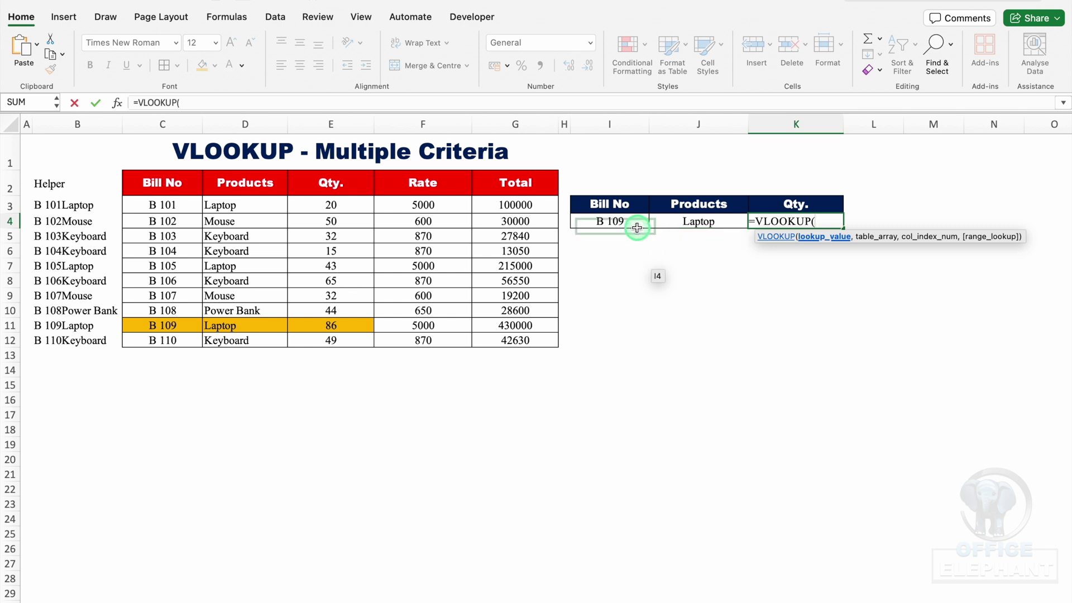
pyautogui.click(621, 221)
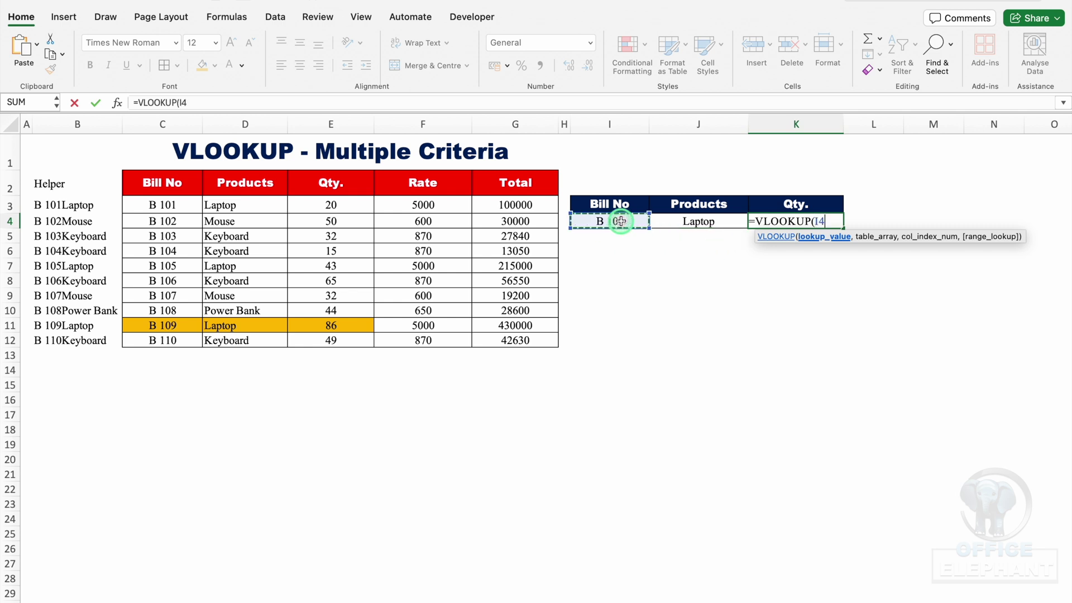
pyautogui.write('&')
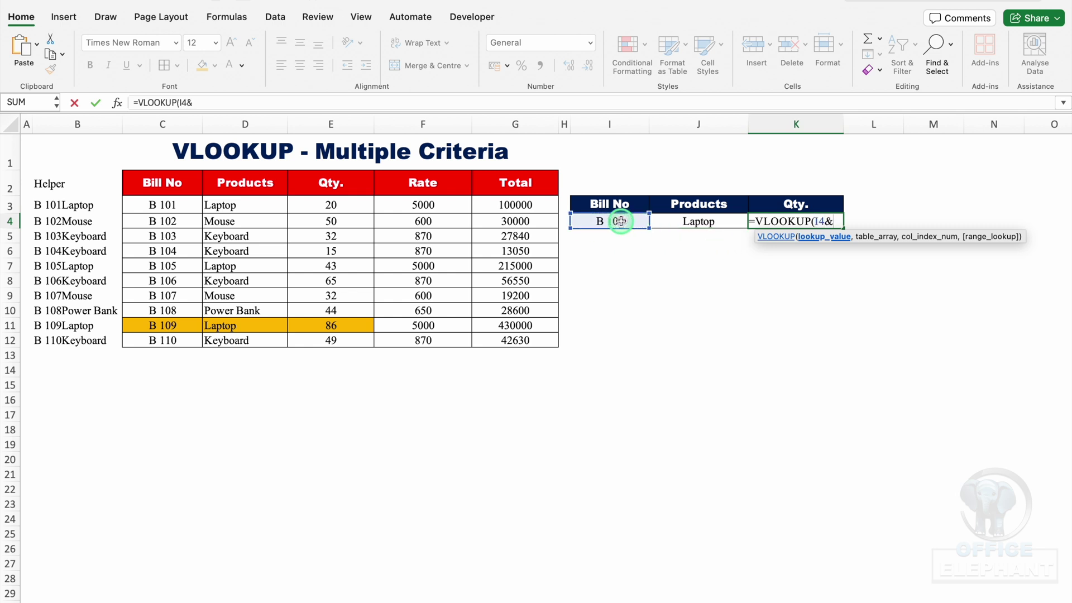
pyautogui.click(702, 221)
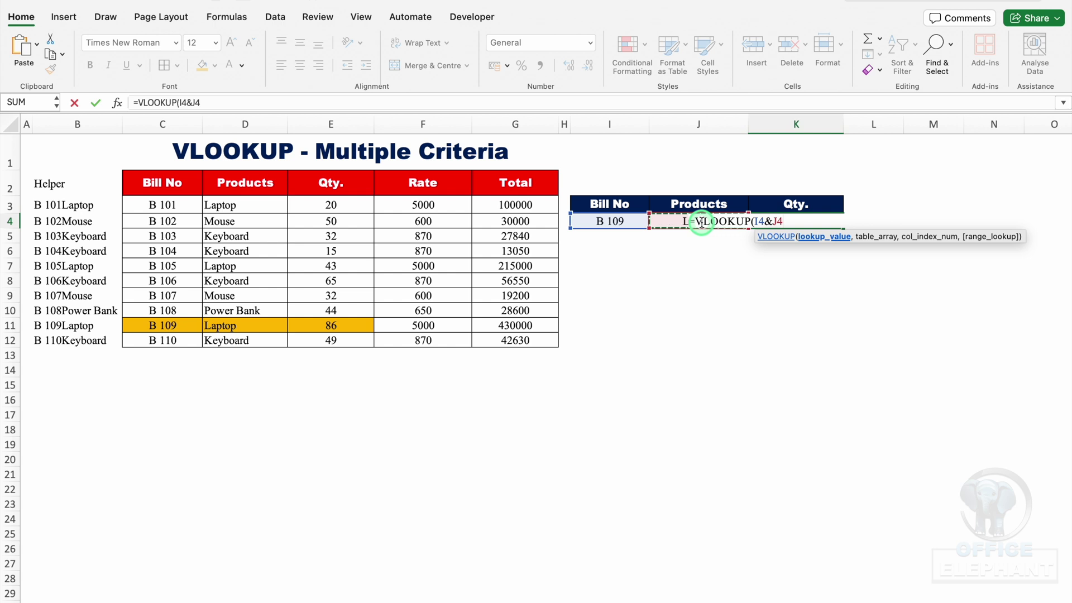
pyautogui.write(',')
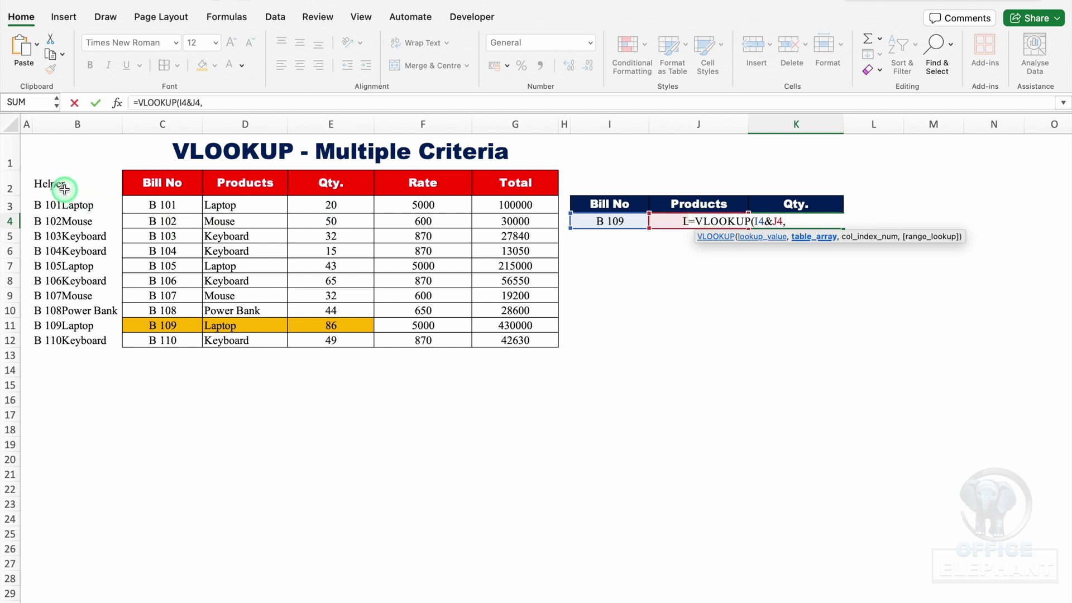
pyautogui.moveTo(64, 189); pyautogui.dragTo(531, 340)
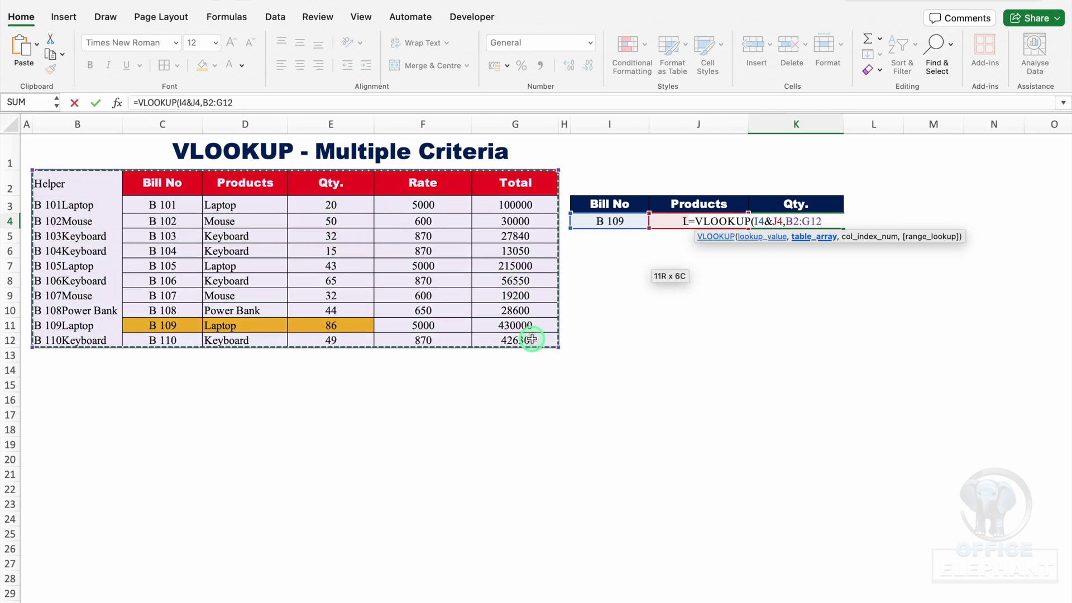
pyautogui.write(',')
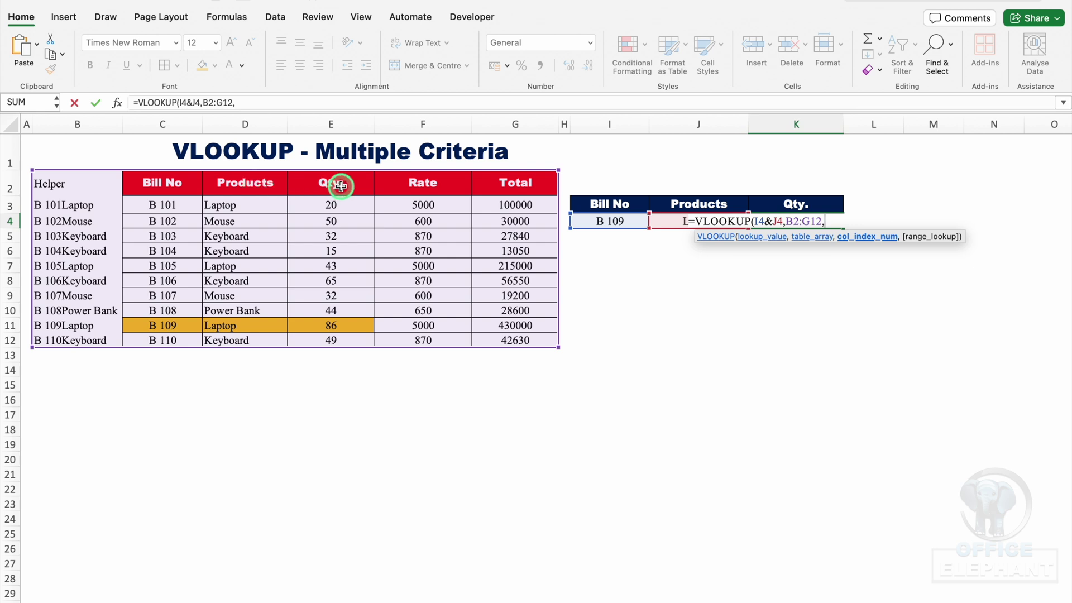
pyautogui.write('4,0')
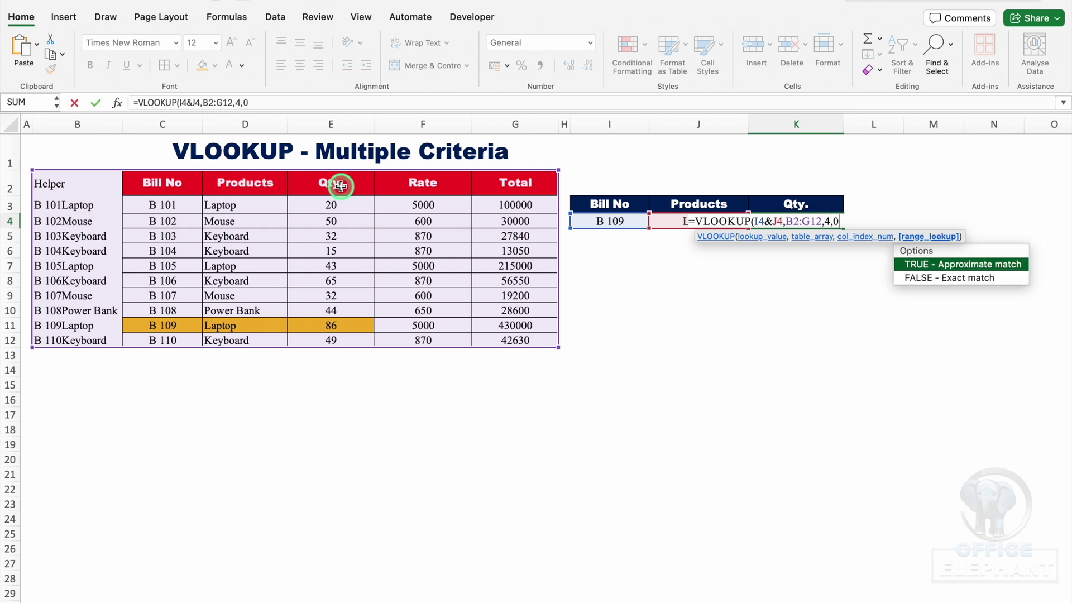
pyautogui.write(')')
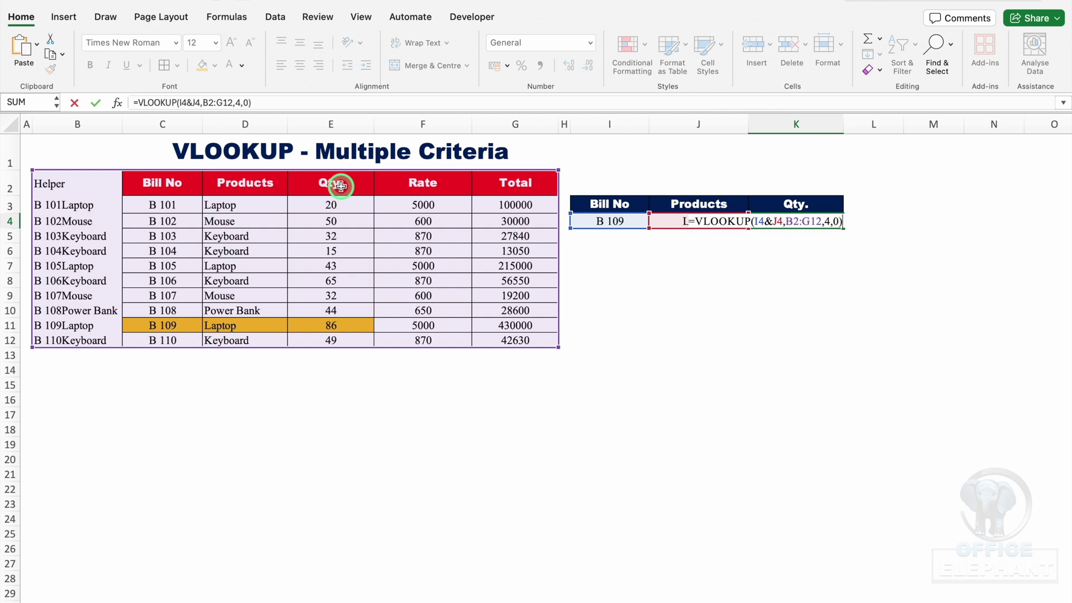
pyautogui.press('Return')
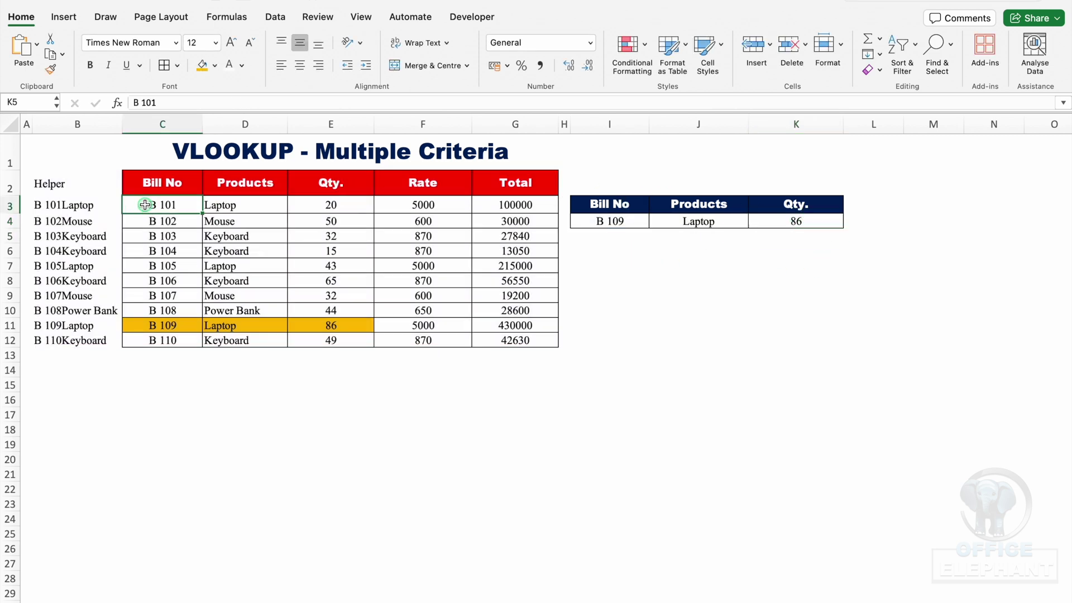
# Highlight C3:E3 with the orange fill and change the lookup Bill No in I4 to B 101.
pyautogui.moveTo(138, 205); pyautogui.dragTo(317, 202)
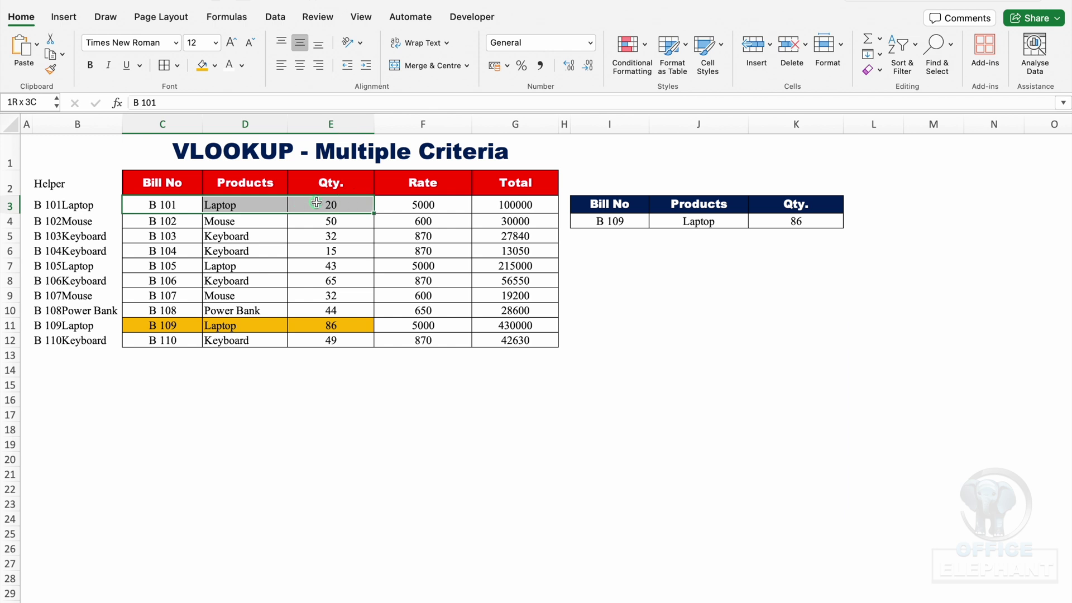
pyautogui.click(202, 65)
pyautogui.click(630, 220)
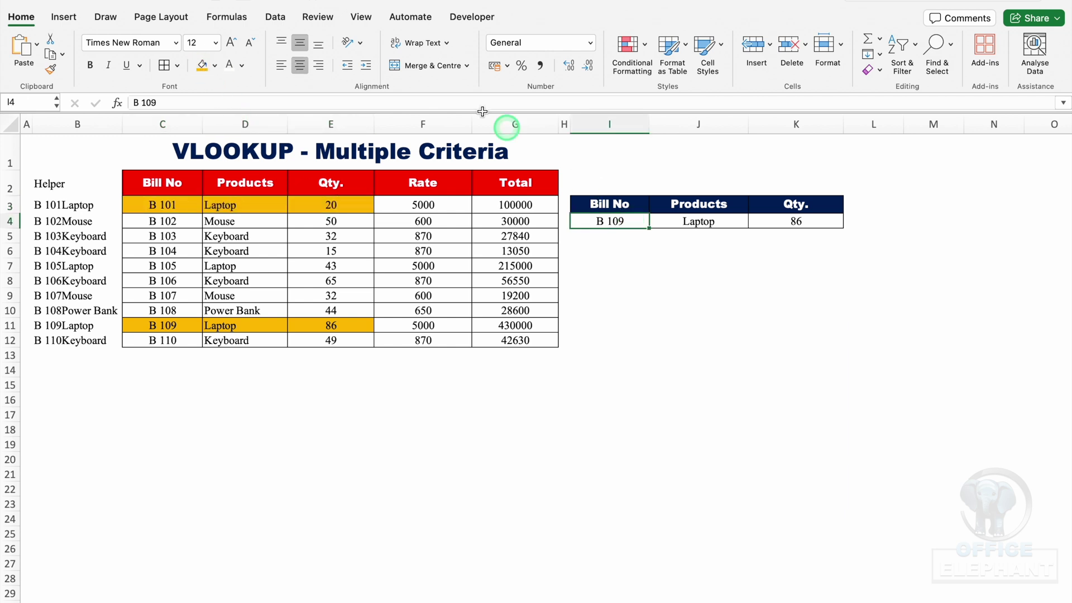
pyautogui.click(369, 101)
pyautogui.press('BackSpace')
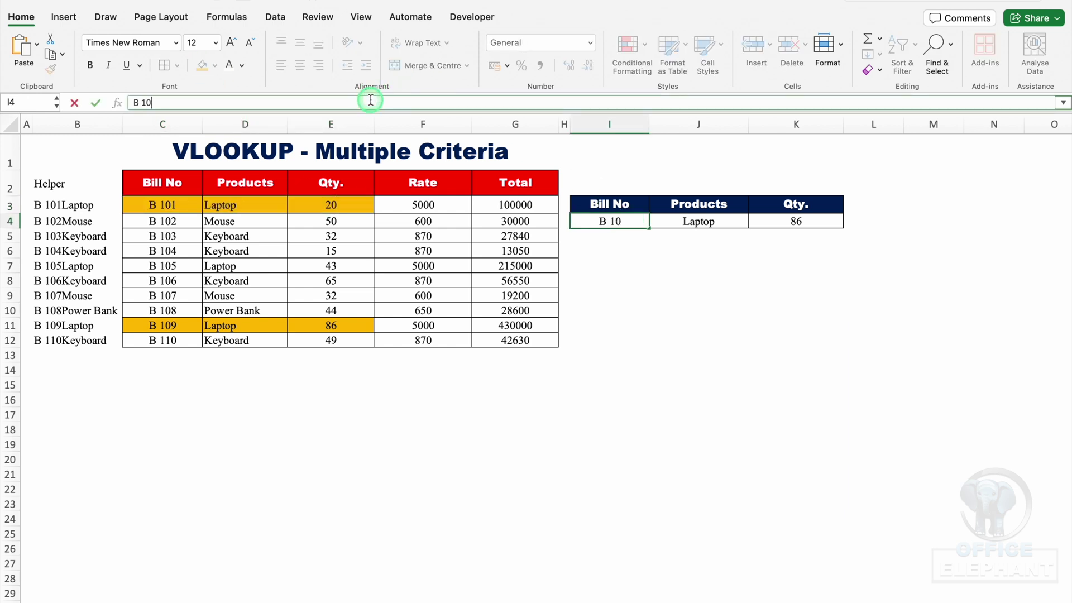
pyautogui.write('1')
pyautogui.press('Return')
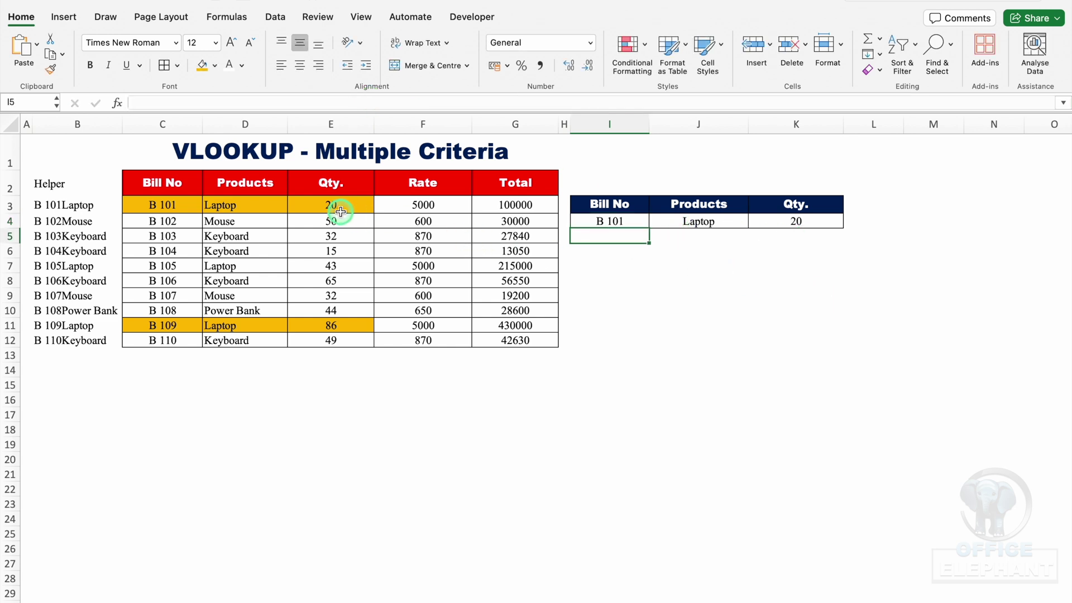
# Change the lookup Bill No in cell I4 to B 102.
pyautogui.click(633, 222)
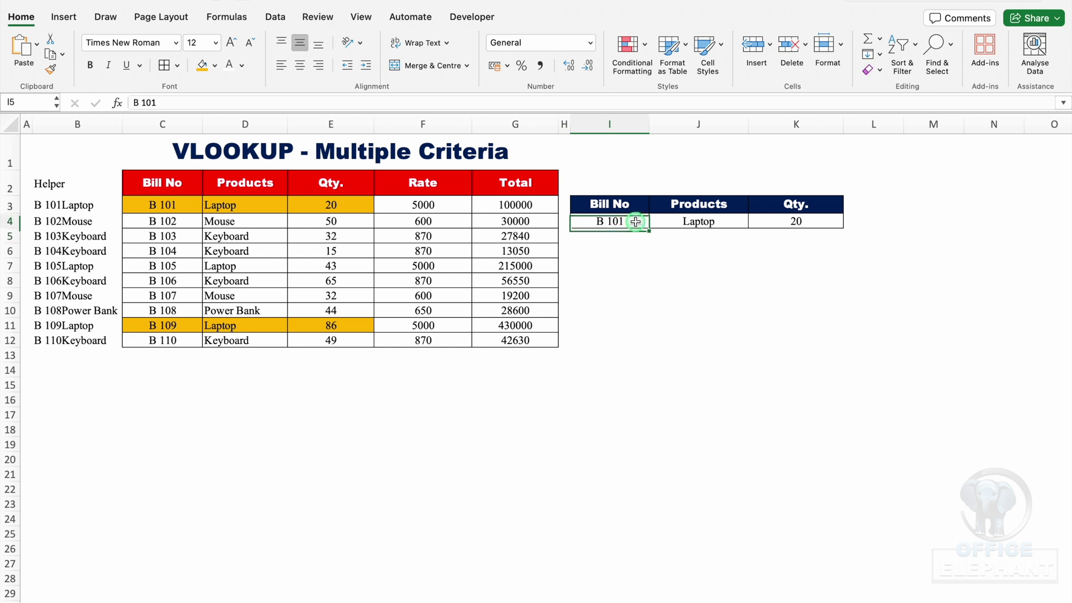
pyautogui.click(307, 102)
pyautogui.press('BackSpace')
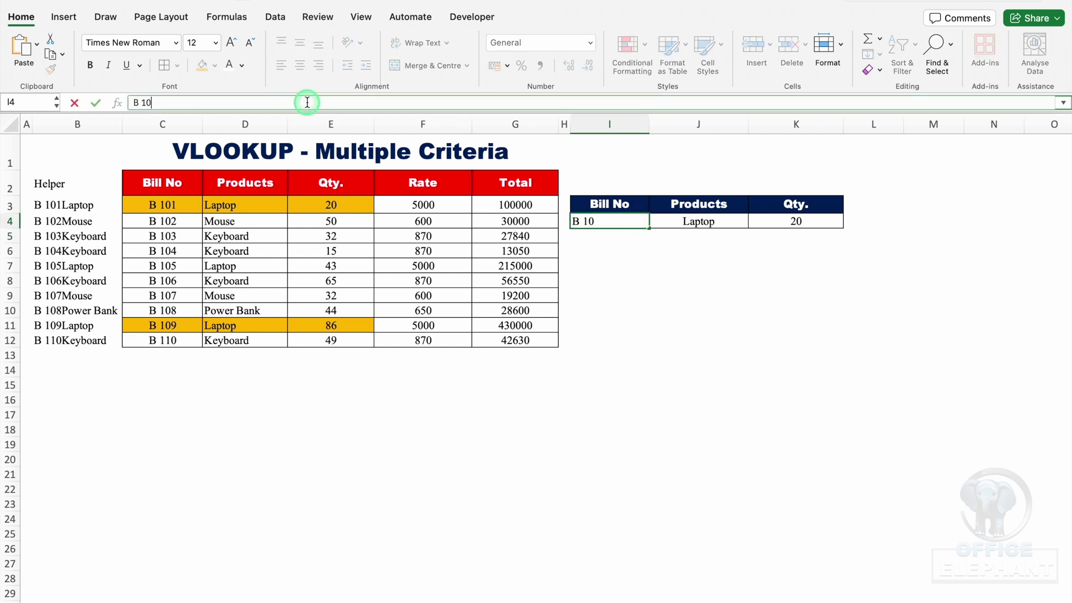
pyautogui.write('2')
pyautogui.press('Return')
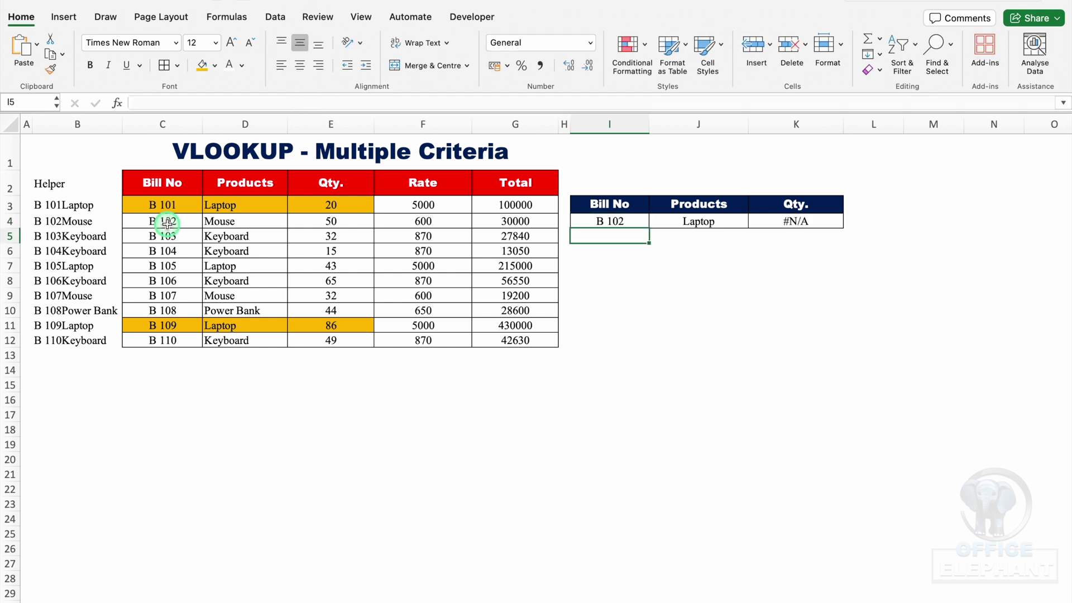
# Fill the B 102 row's Bill No, Products and Qty. cells (C4:E4) with light blue.
pyautogui.moveTo(166, 222); pyautogui.dragTo(335, 222)
pyautogui.click(214, 65)
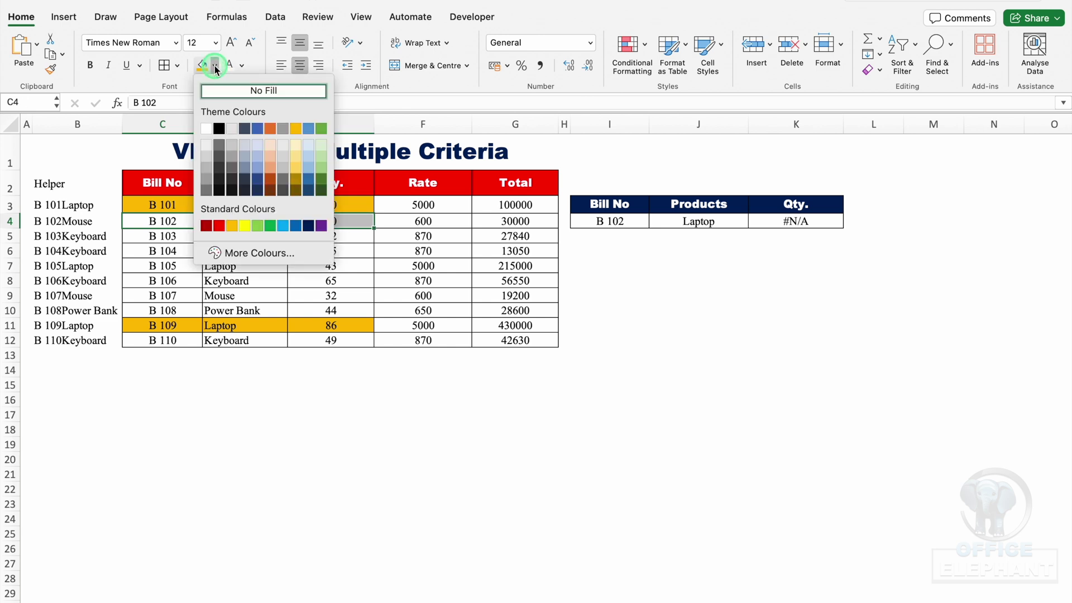
pyautogui.click(258, 145)
pyautogui.click(514, 503)
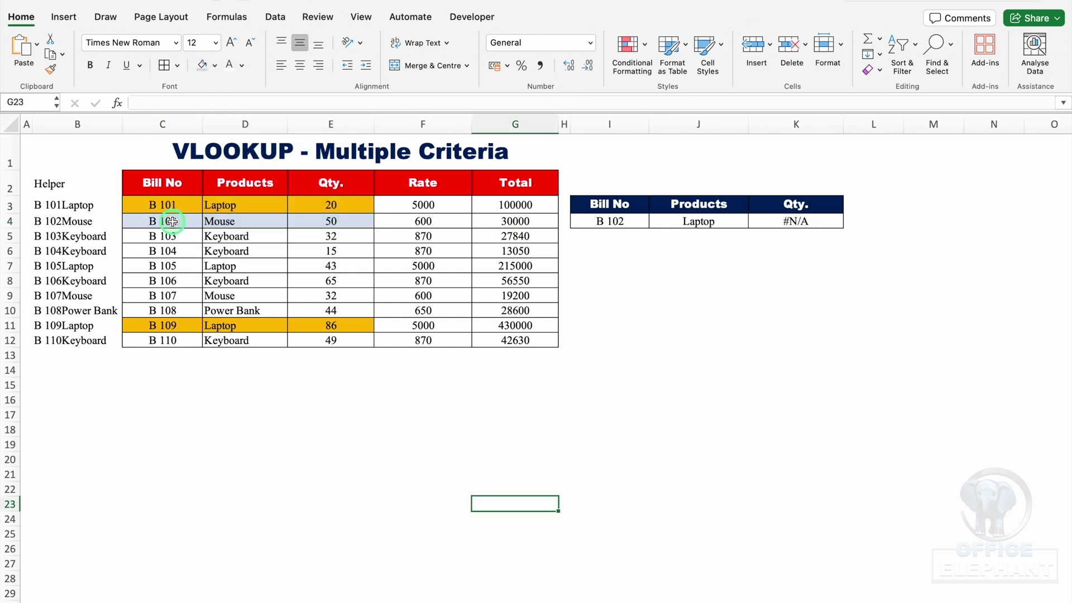
# Change the lookup product in cell J4 to Mouse, matching the product listed for B 102.
pyautogui.click(245, 221)
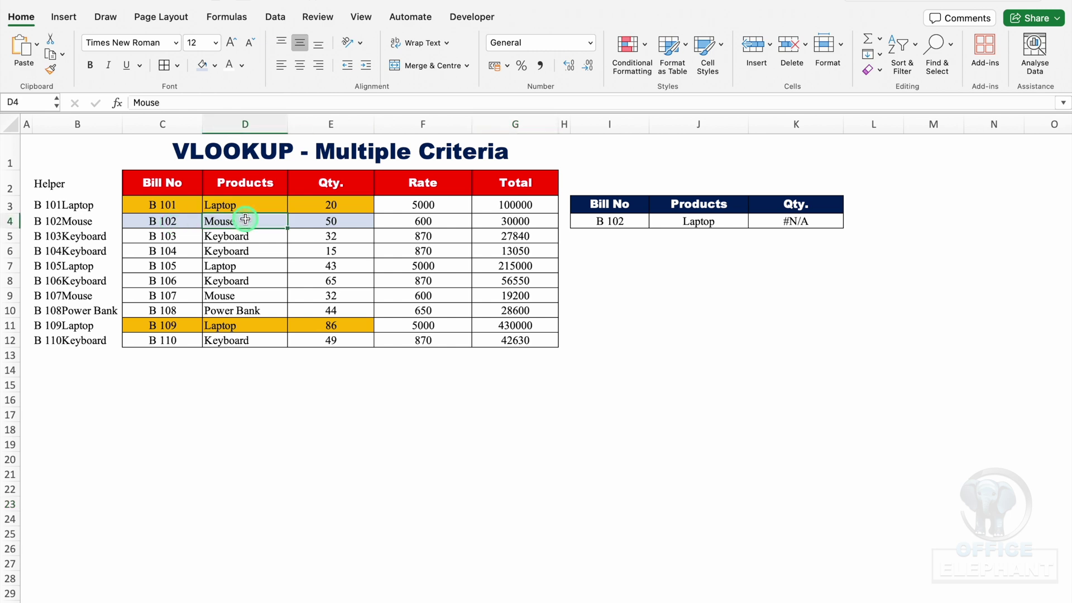
pyautogui.click(722, 224)
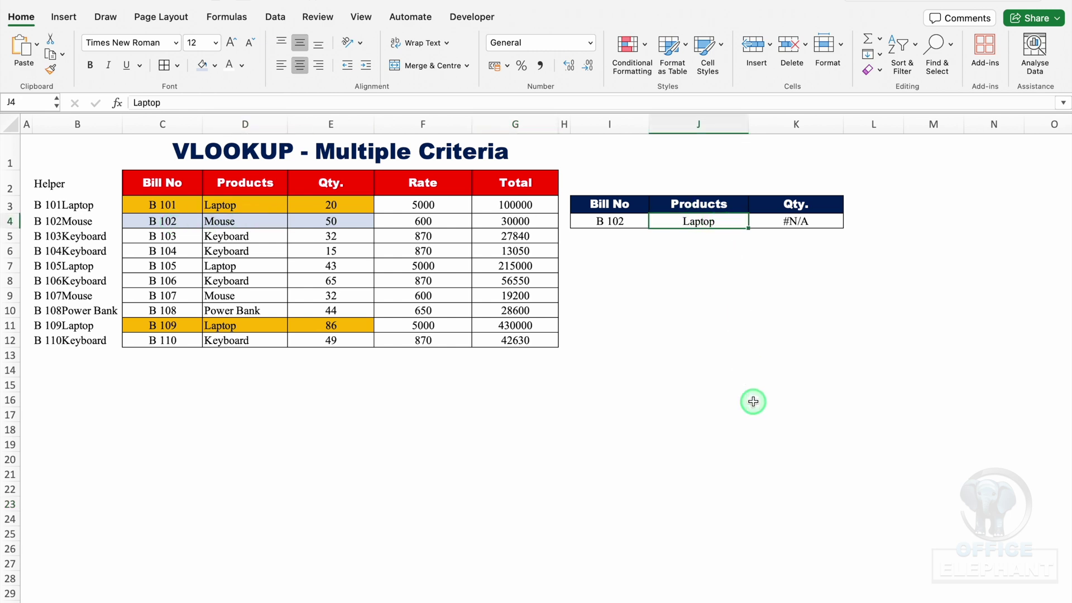
pyautogui.write('Mouse')
pyautogui.press('Return')
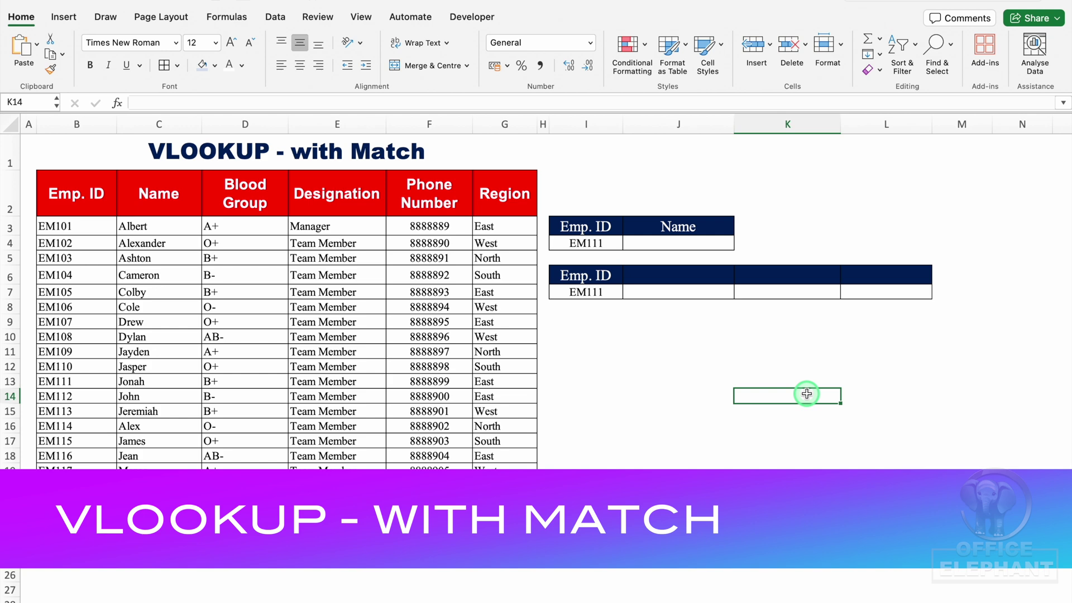
# Enter =MATCH(J3,B2:G2,0) in cell I12 to find the Name header's position in the employee table's header row.
pyautogui.click(578, 364)
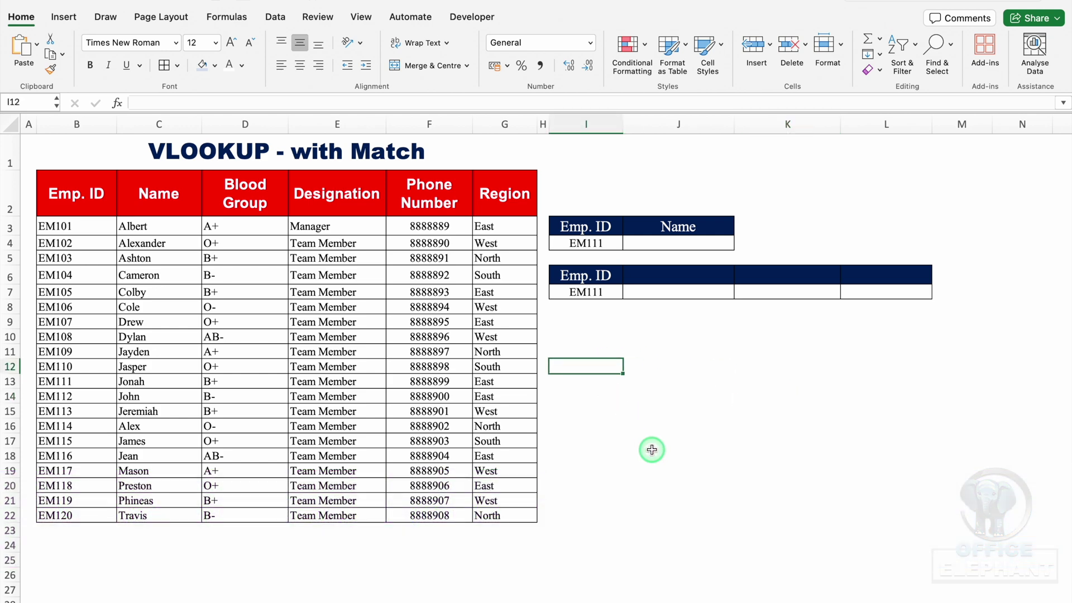
pyautogui.write('=ma')
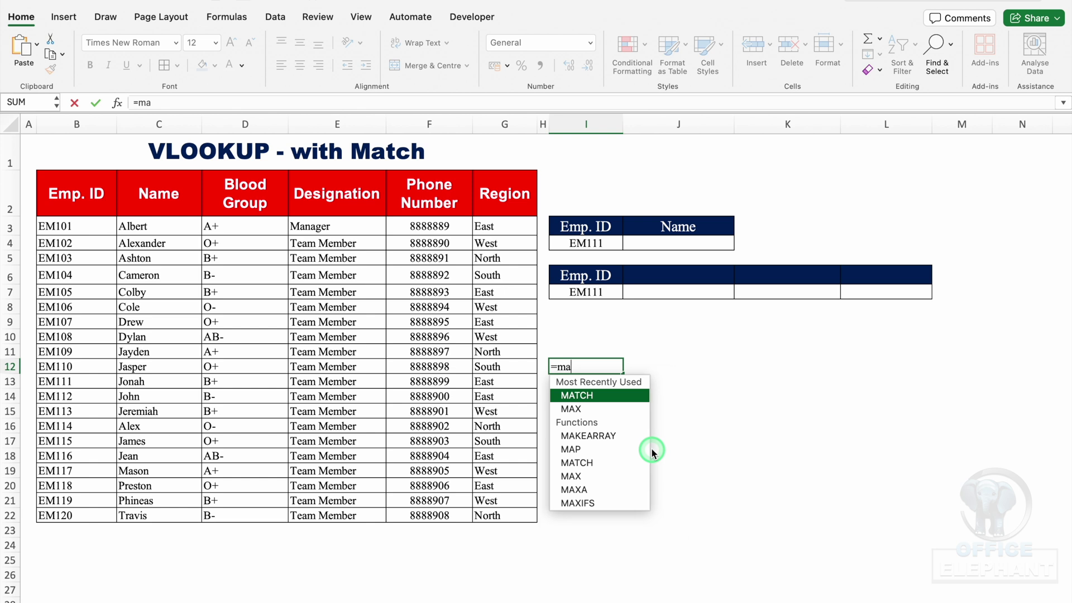
pyautogui.write('t')
pyautogui.doubleClick(614, 422)
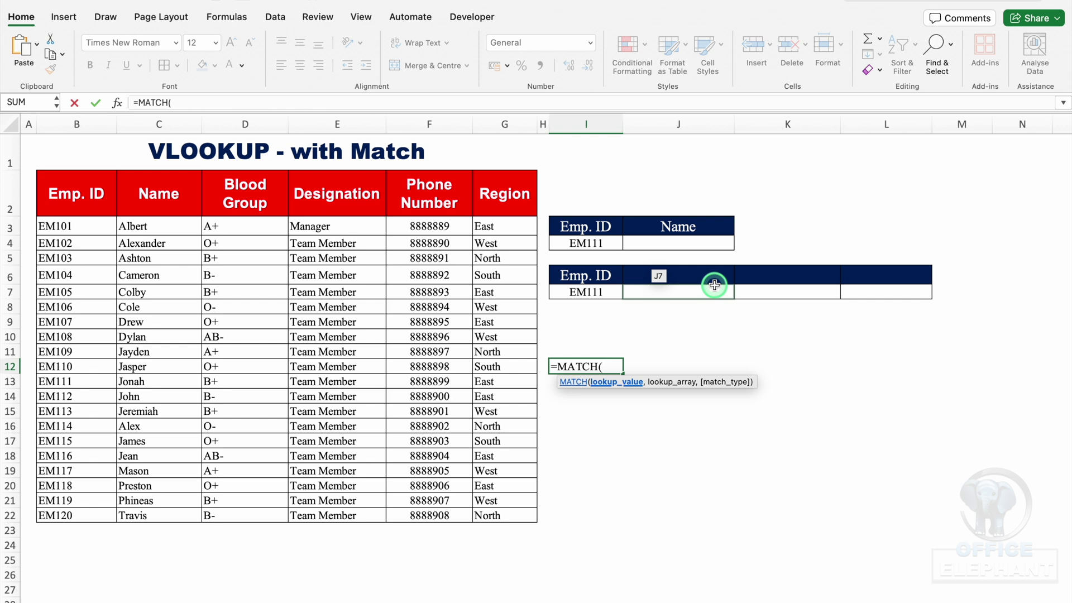
pyautogui.click(689, 224)
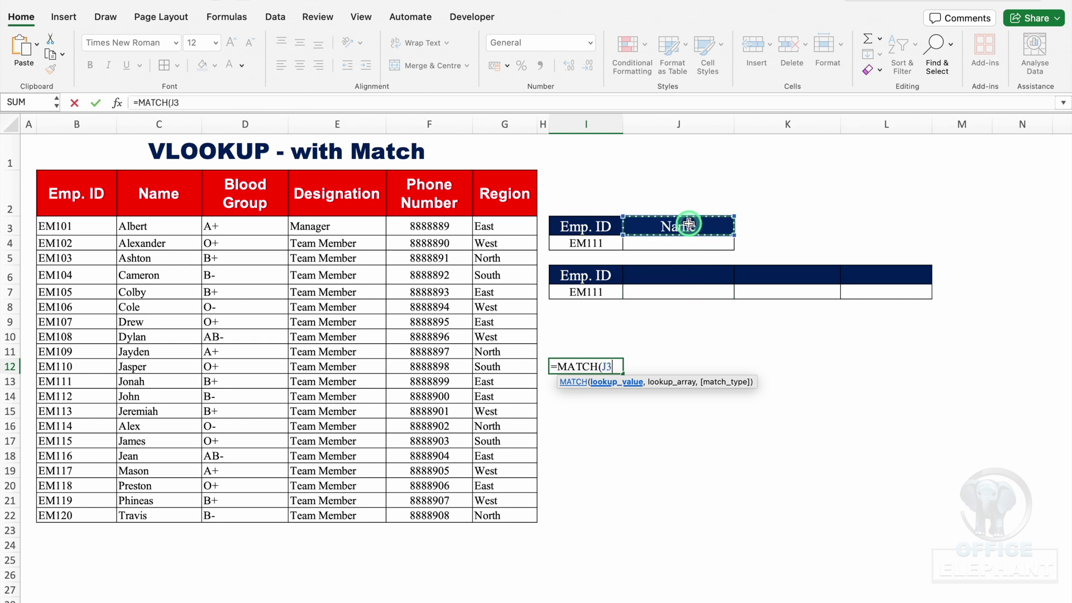
pyautogui.write(',')
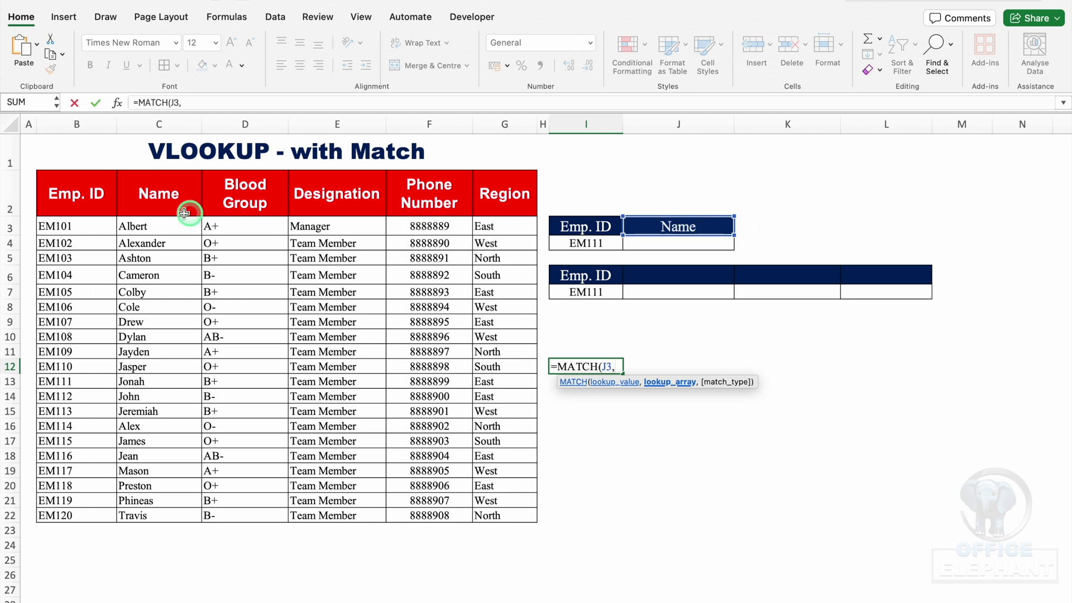
pyautogui.moveTo(73, 200); pyautogui.dragTo(483, 198)
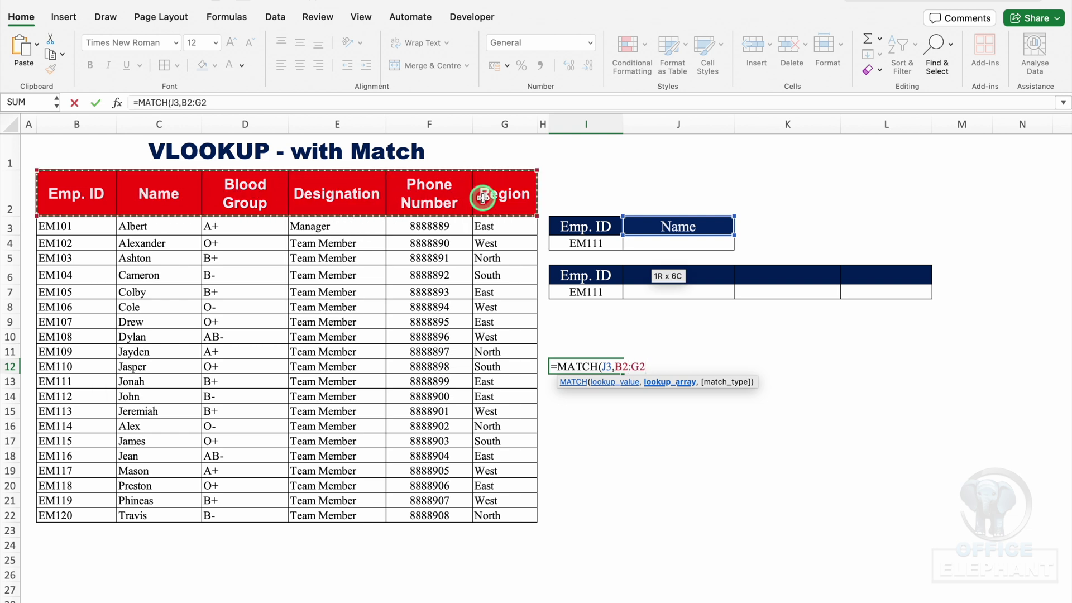
pyautogui.write(',')
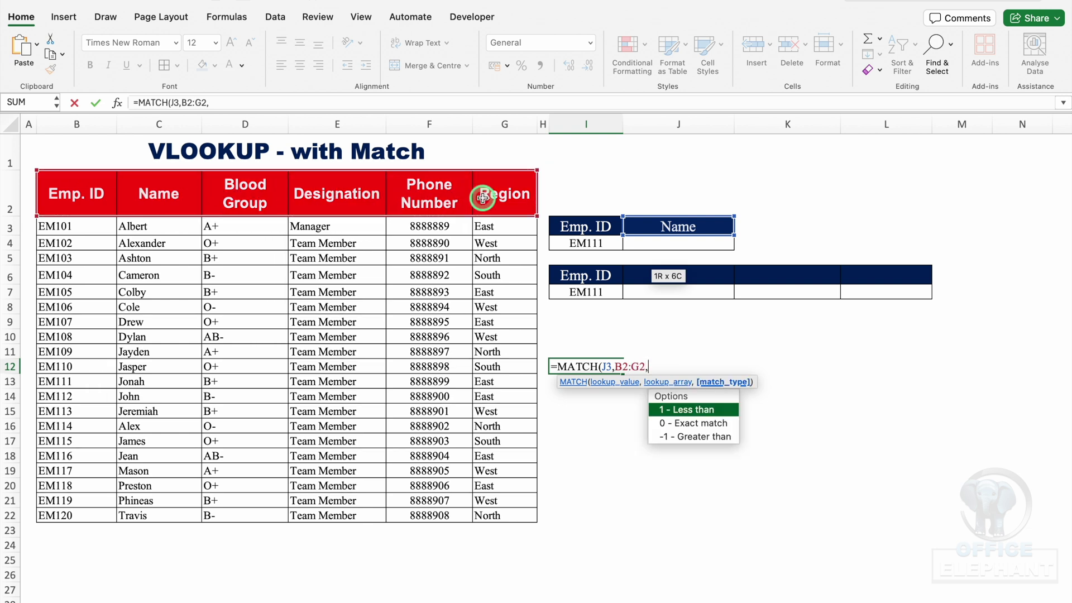
pyautogui.write('0')
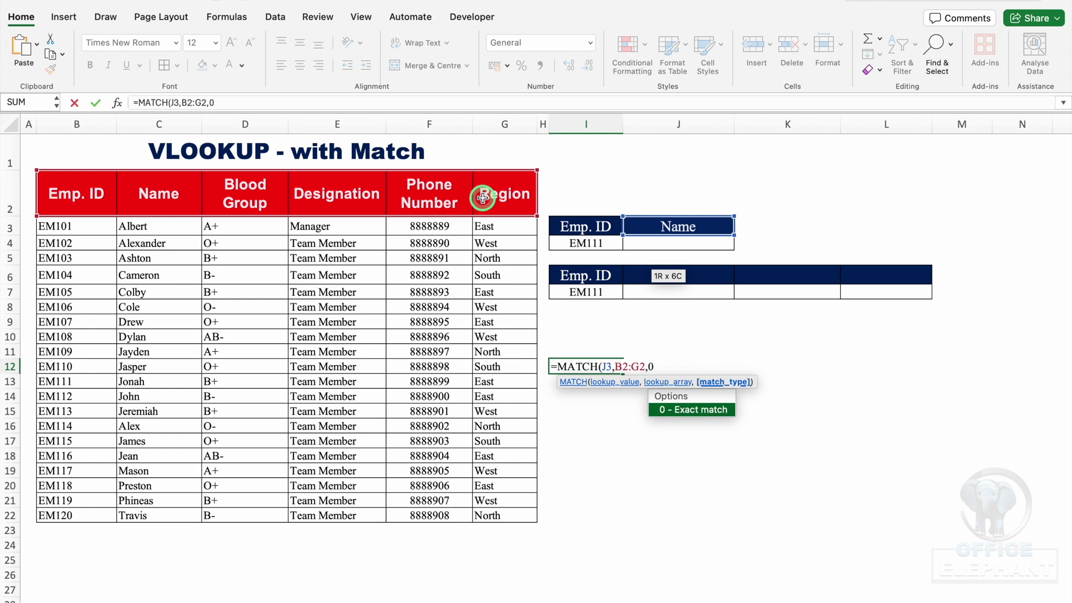
pyautogui.write(')')
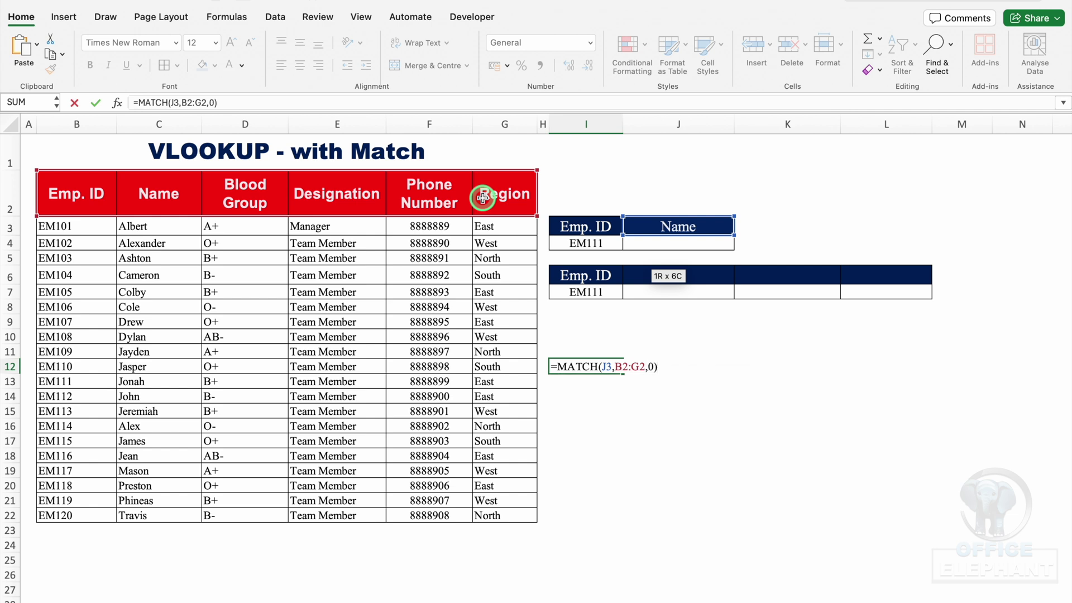
pyautogui.press('Return')
# Centre the MATCH result in cell I12 horizontally and select the Name header in cell J3.
pyautogui.click(595, 361)
pyautogui.click(302, 66)
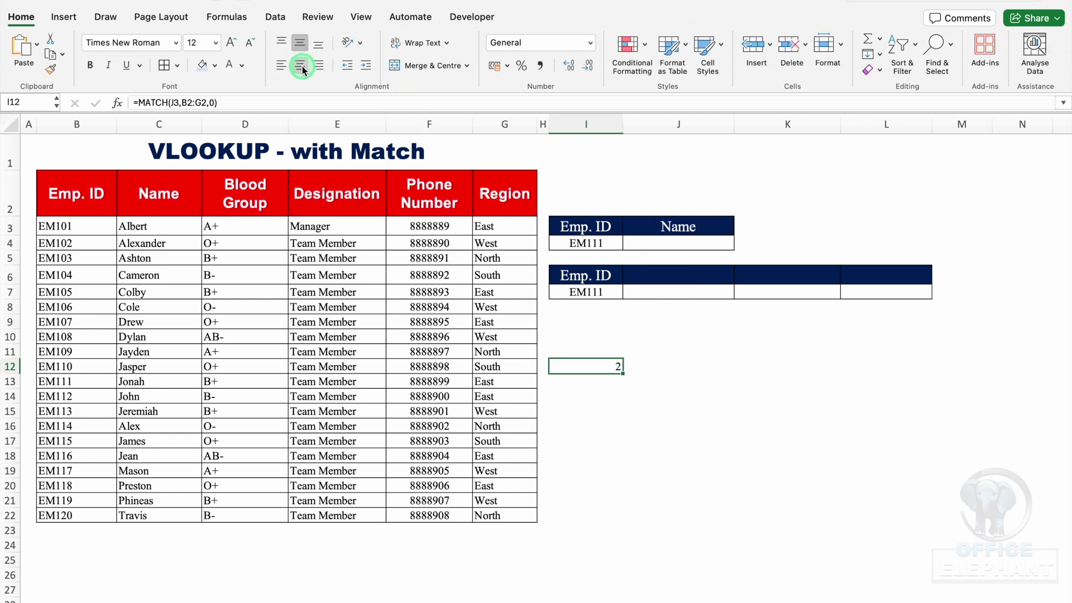
pyautogui.click(660, 221)
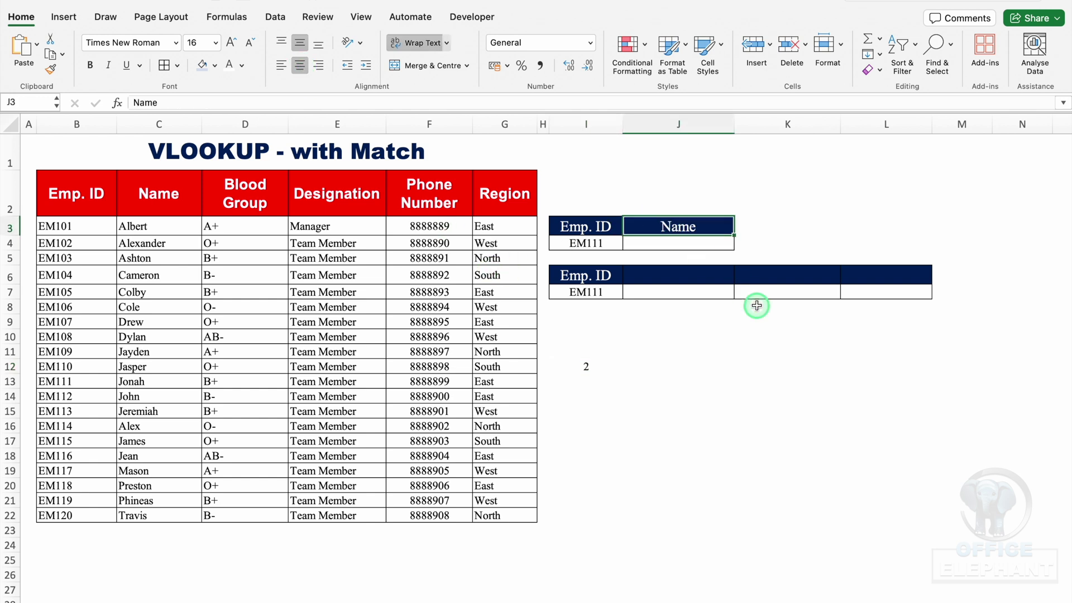
# Change the header in cell J3 to Region and check the MATCH formula's result in cell I12.
pyautogui.write('Region')
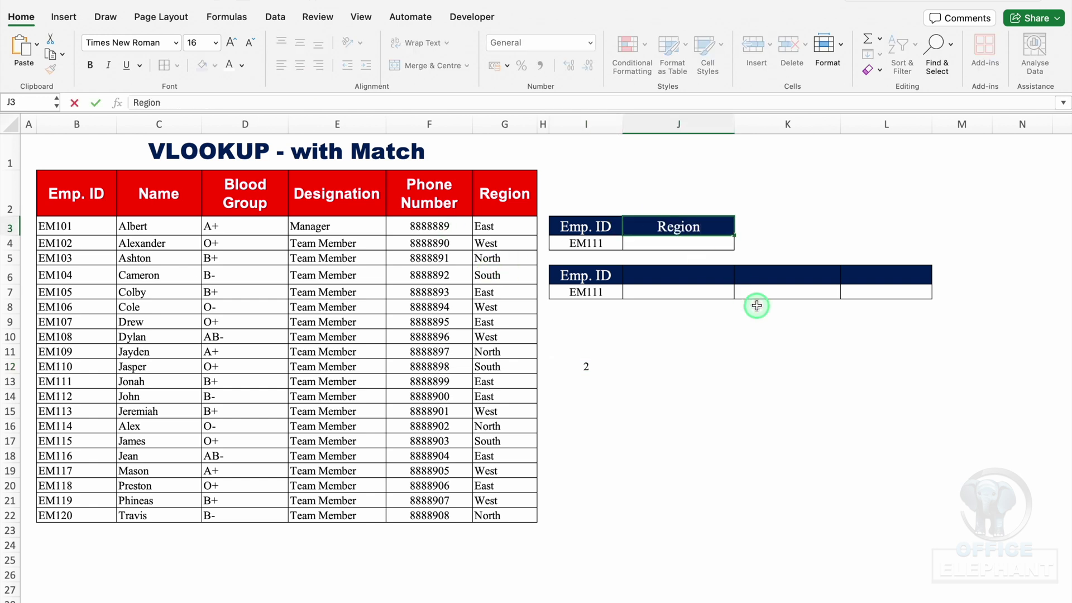
pyautogui.press('Return')
pyautogui.click(592, 363)
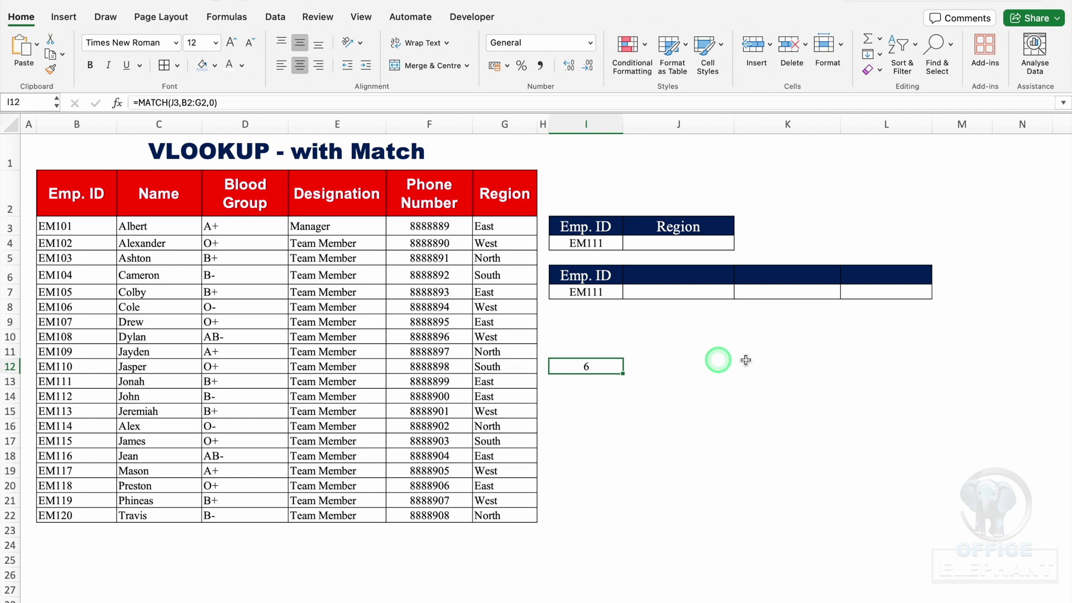
# Enter =VLOOKUP(I4,B2:G22,6,0) in cell J4 to look up the employee's region with a fixed column index.
pyautogui.click(686, 243)
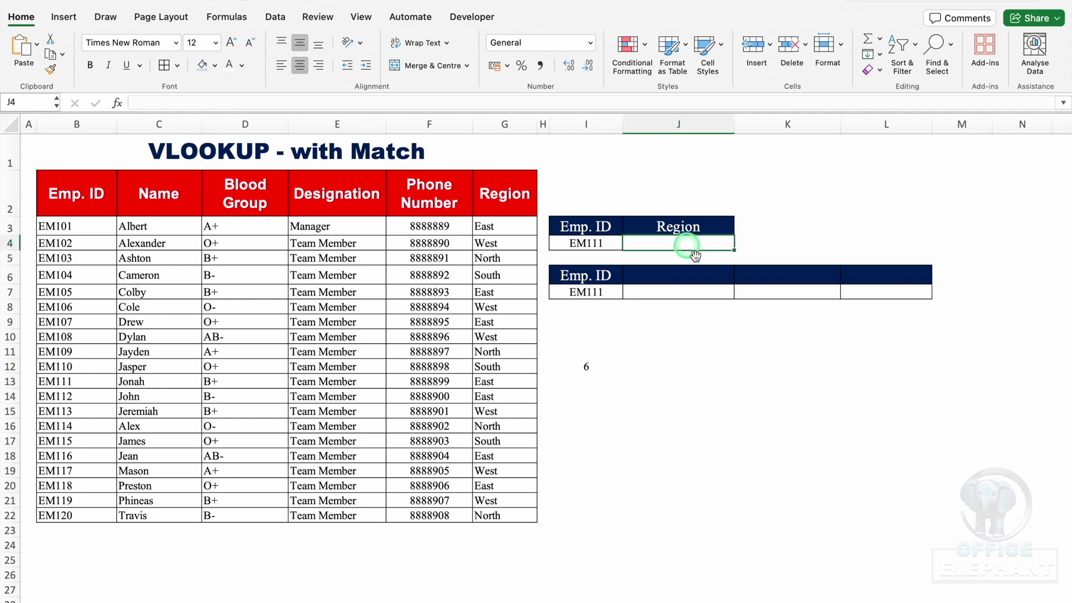
pyautogui.write('=vlo')
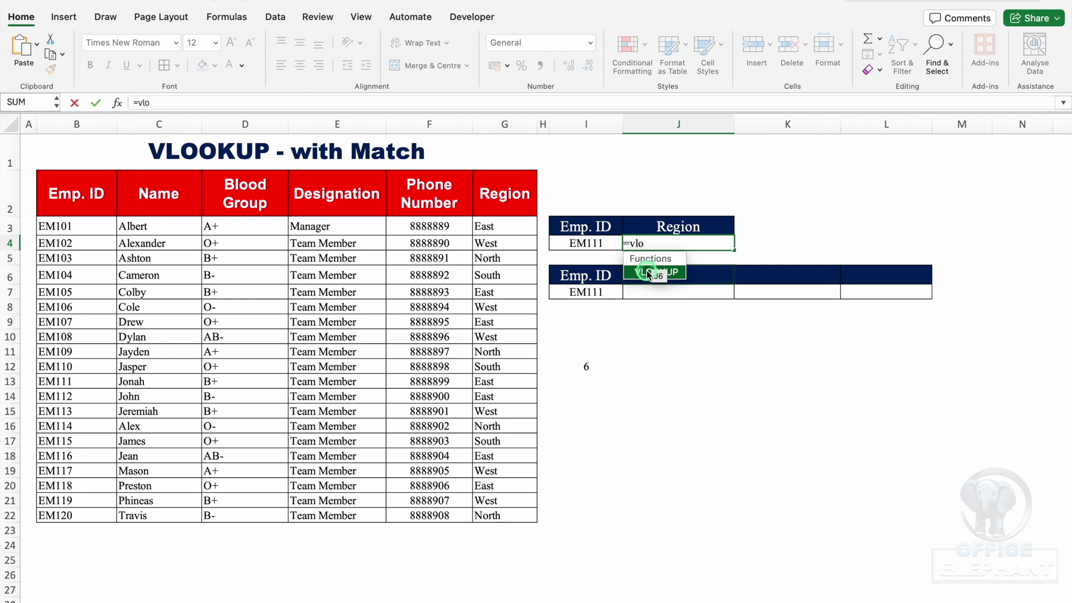
pyautogui.doubleClick(649, 271)
pyautogui.click(591, 243)
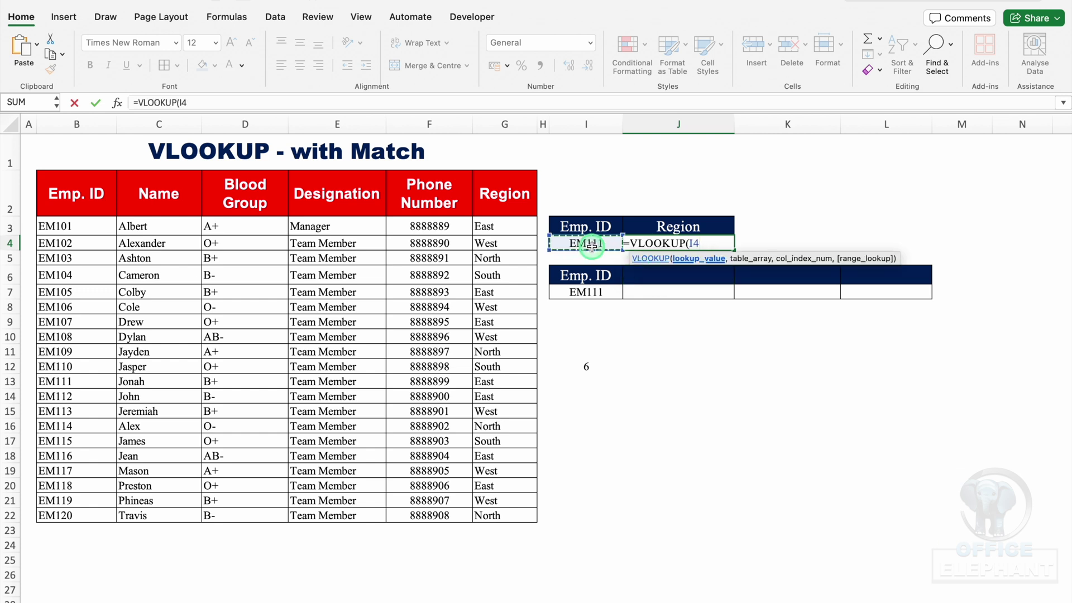
pyautogui.write(',')
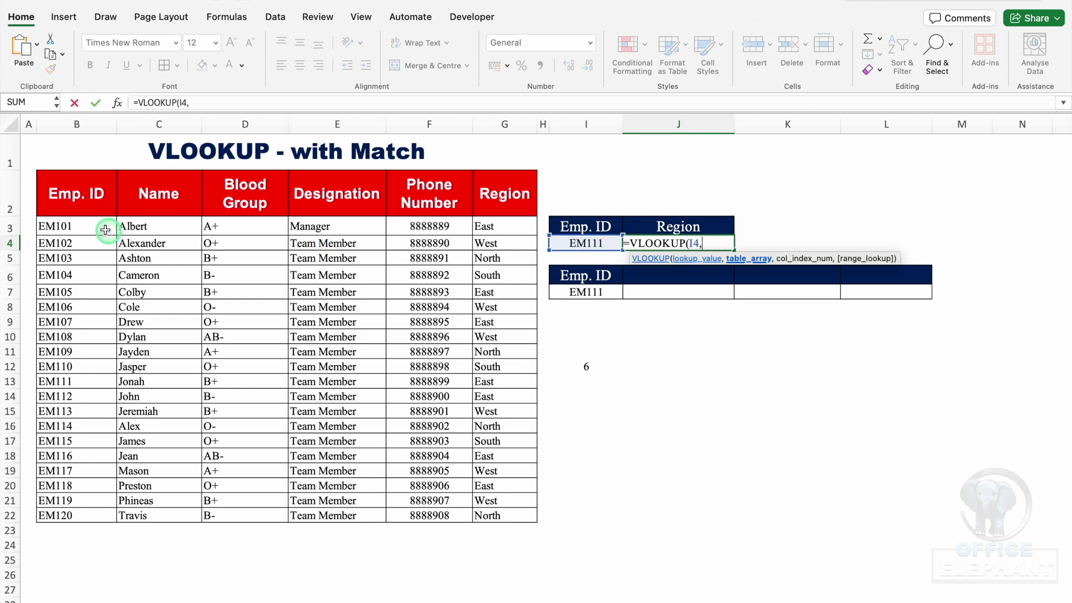
pyautogui.moveTo(77, 204); pyautogui.dragTo(523, 512)
pyautogui.write(',')
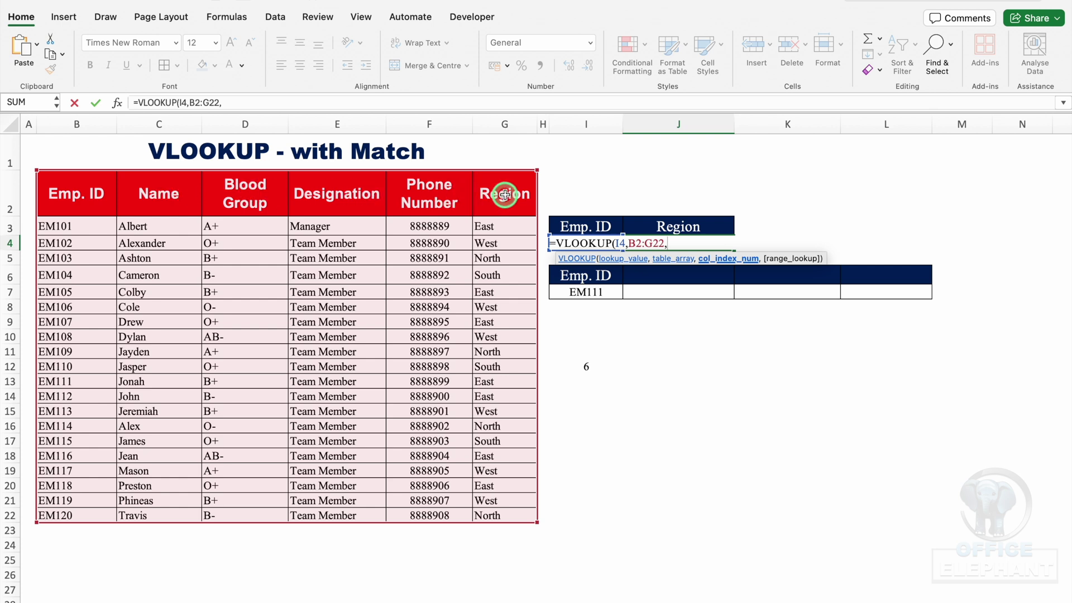
pyautogui.write('6,')
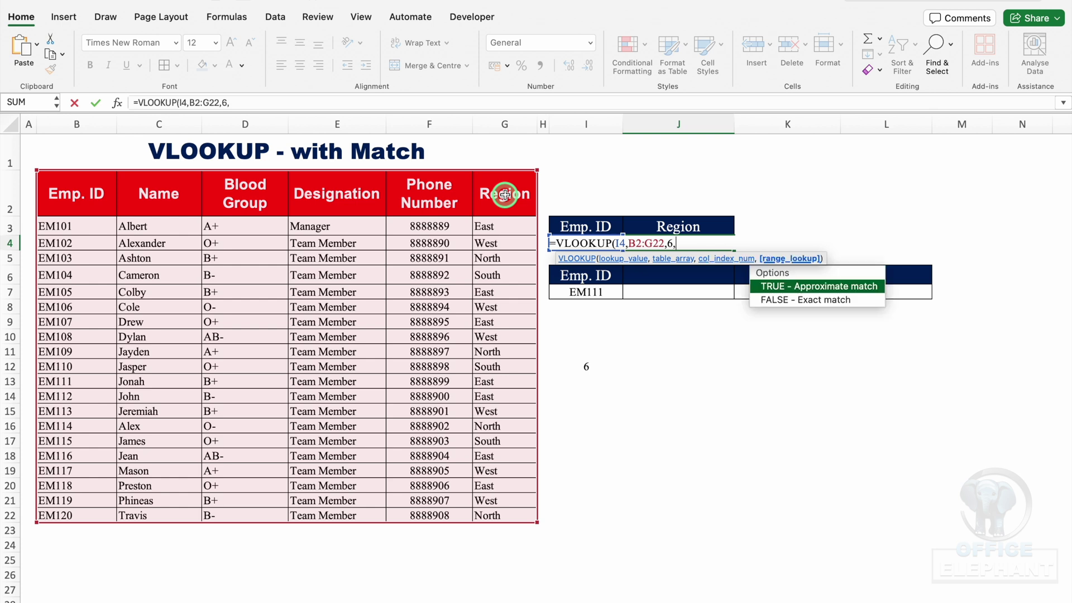
pyautogui.write('0)')
pyautogui.press('Return')
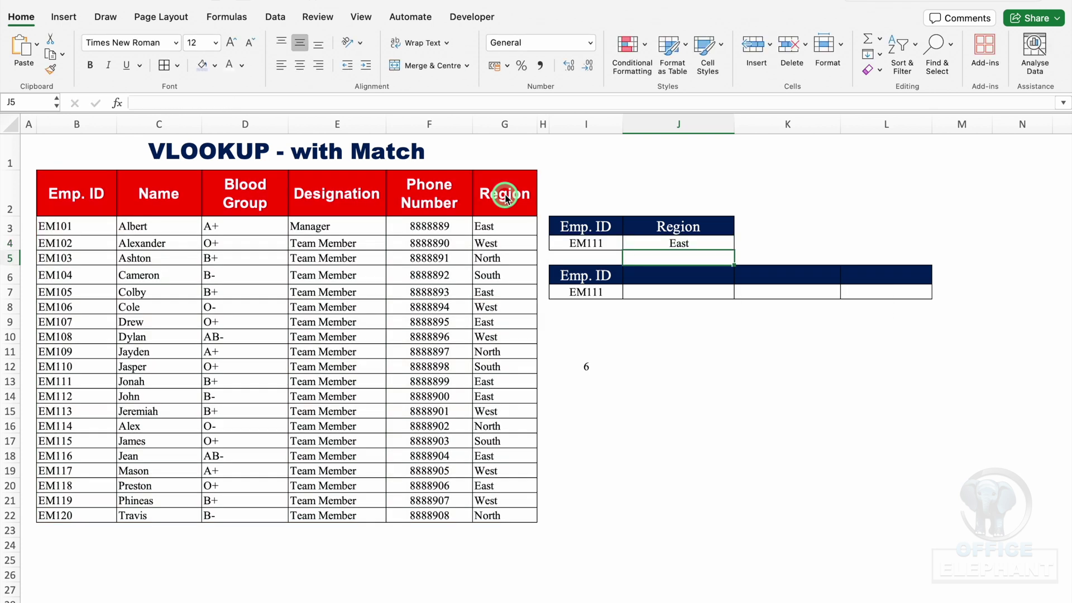
# Change the header in cell J3 to Name to test the fixed-index VLOOKUP in cell J4.
pyautogui.click(710, 240)
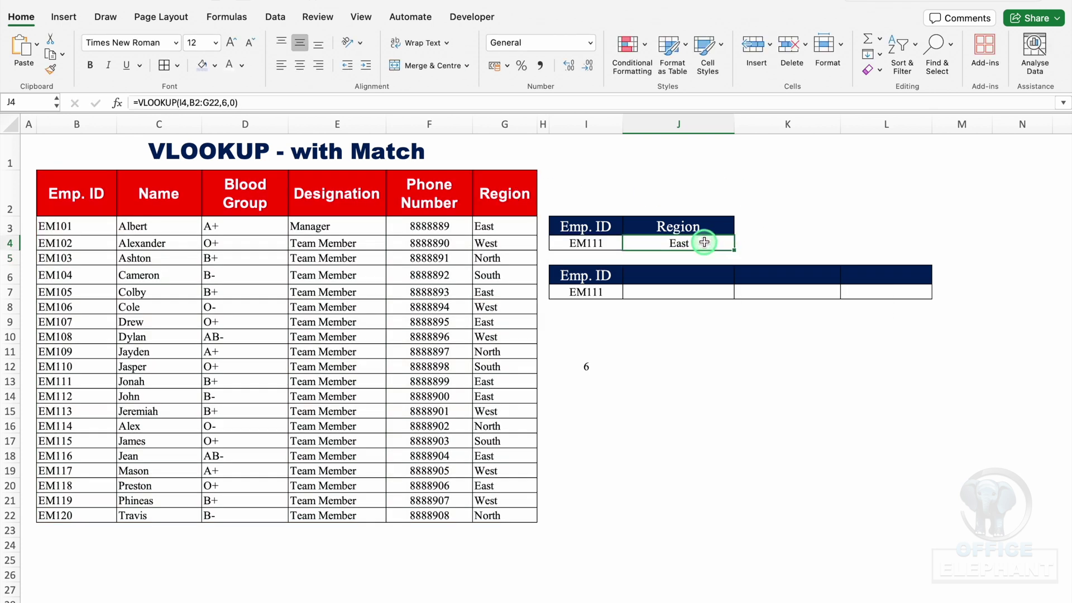
pyautogui.click(677, 224)
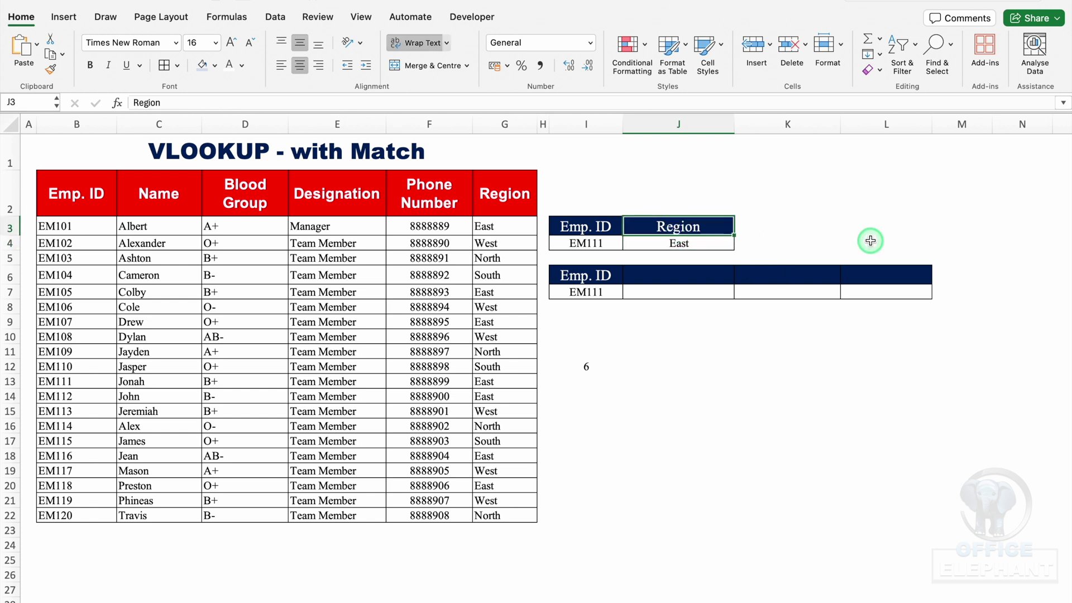
pyautogui.write('Name')
pyautogui.press('Return')
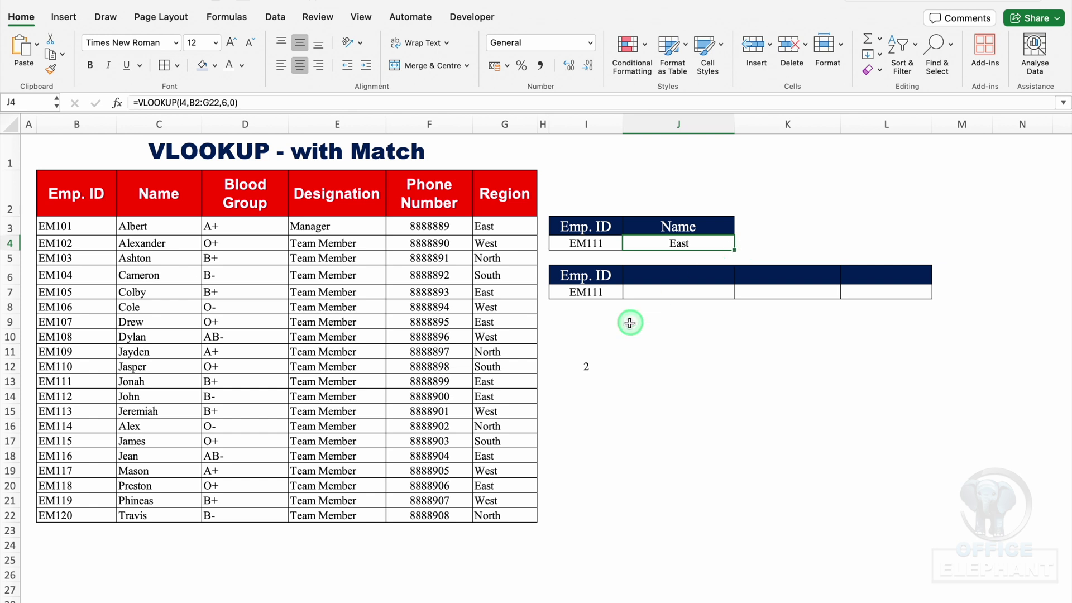
# Copy the MATCH expression from cell I12 and use it in place of column index 6, making J4 =VLOOKUP(I4,B2:G22,MATCH(J3,B2:G2,0),0).
pyautogui.click(582, 369)
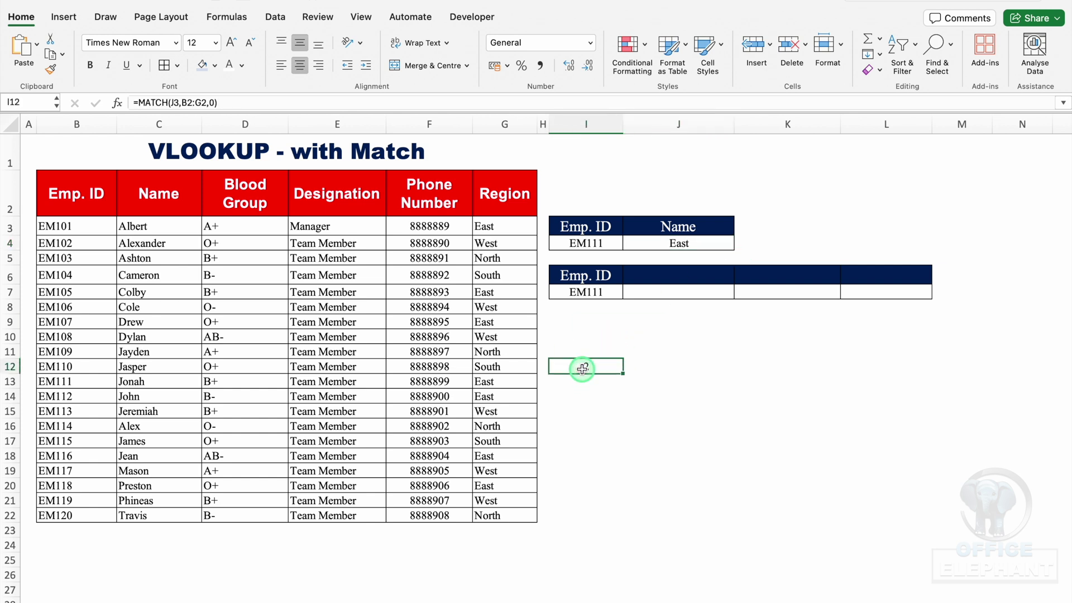
pyautogui.click(232, 103)
pyautogui.moveTo(198, 103); pyautogui.dragTo(139, 103)
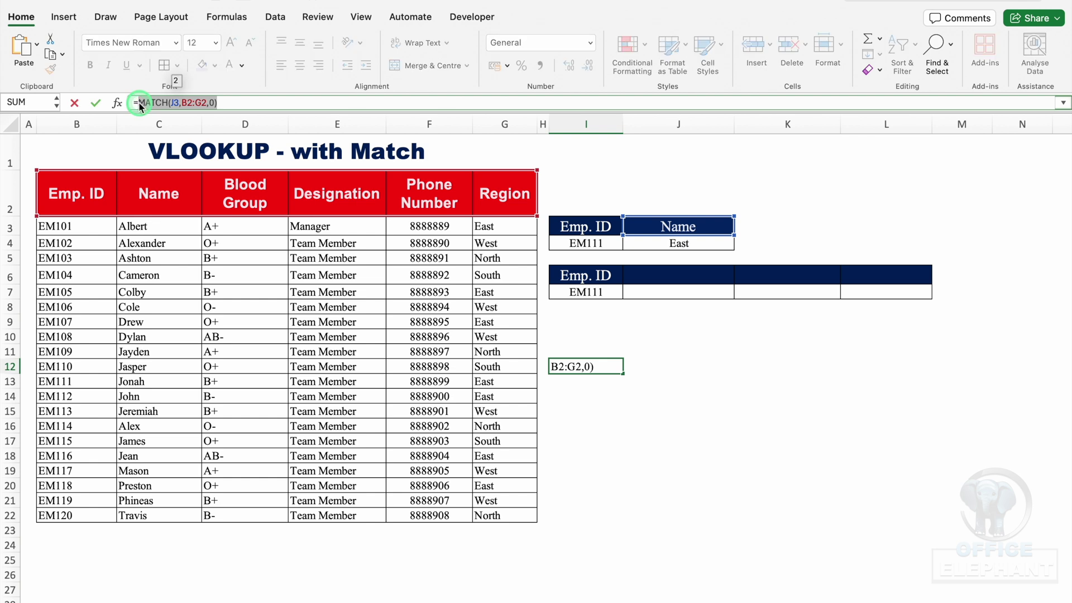
pyautogui.click(374, 86)
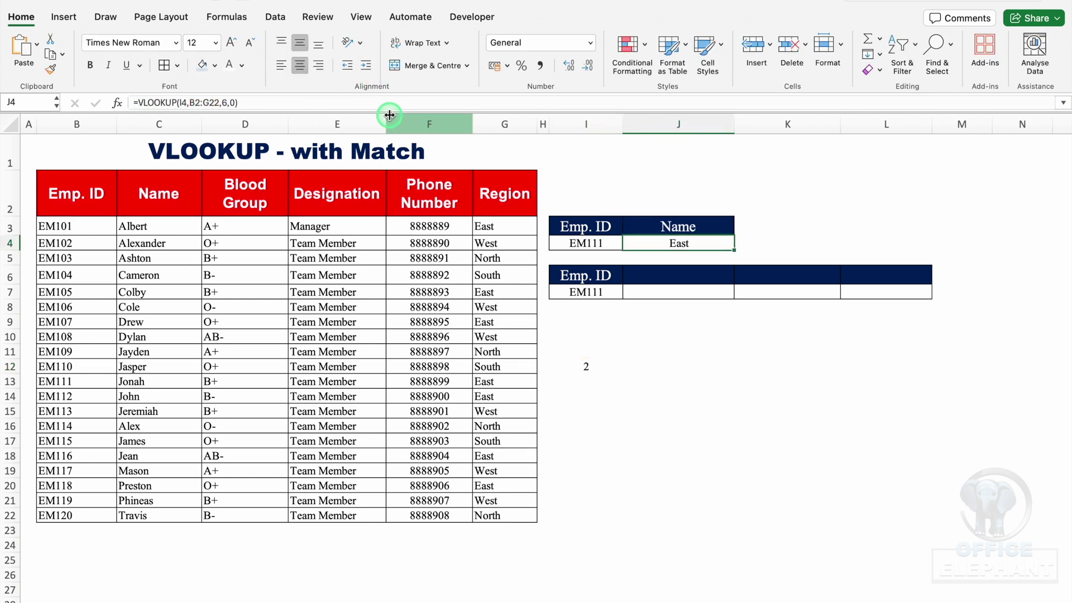
pyautogui.doubleClick(699, 242)
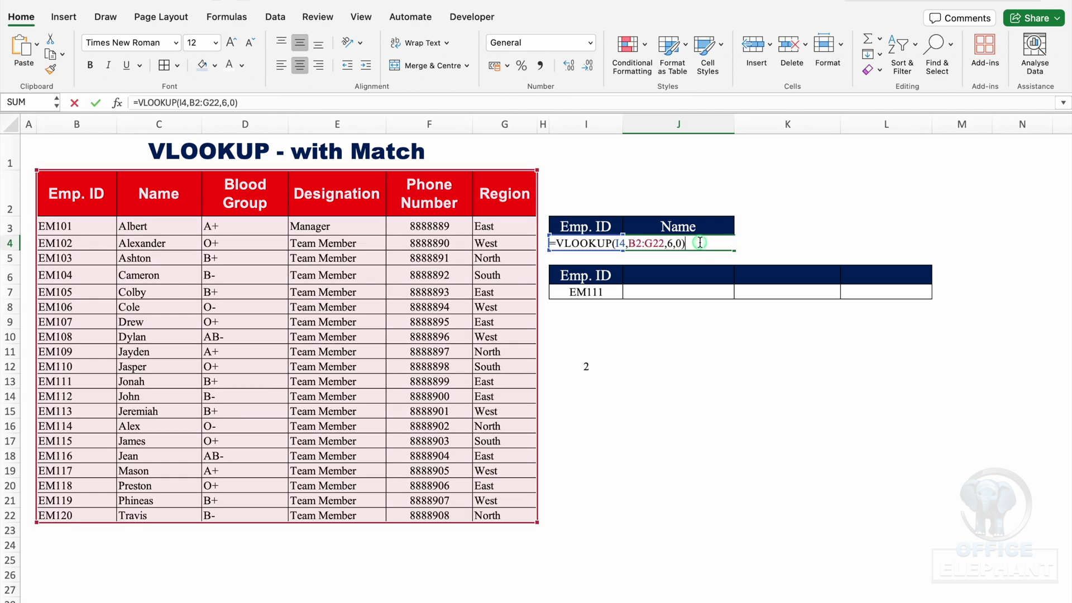
pyautogui.click(672, 246)
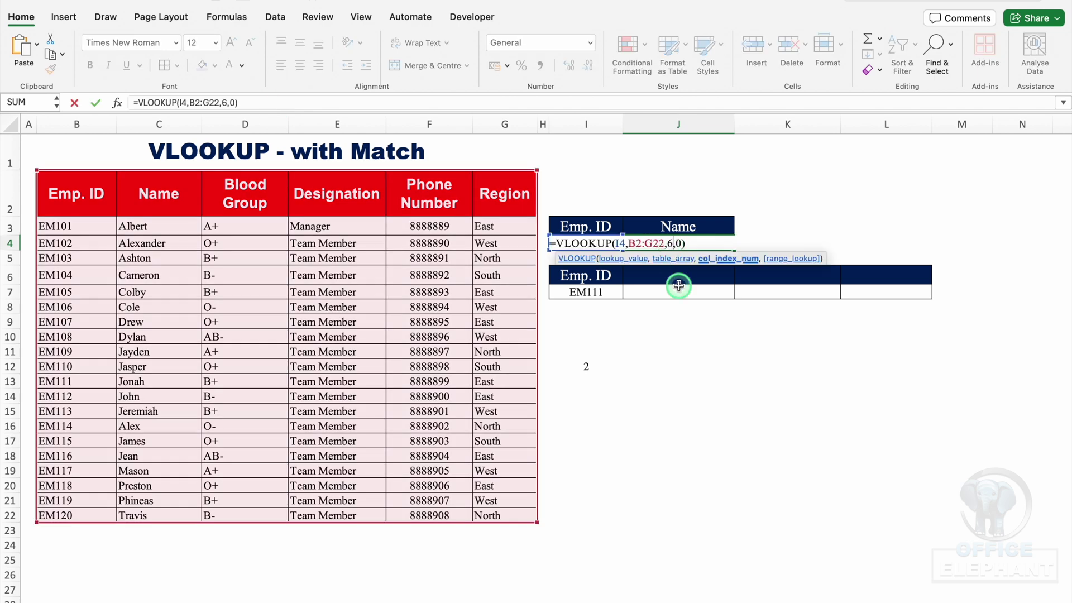
pyautogui.press('BackSpace')
pyautogui.write('MATCH(J3,B2:G2,0)')
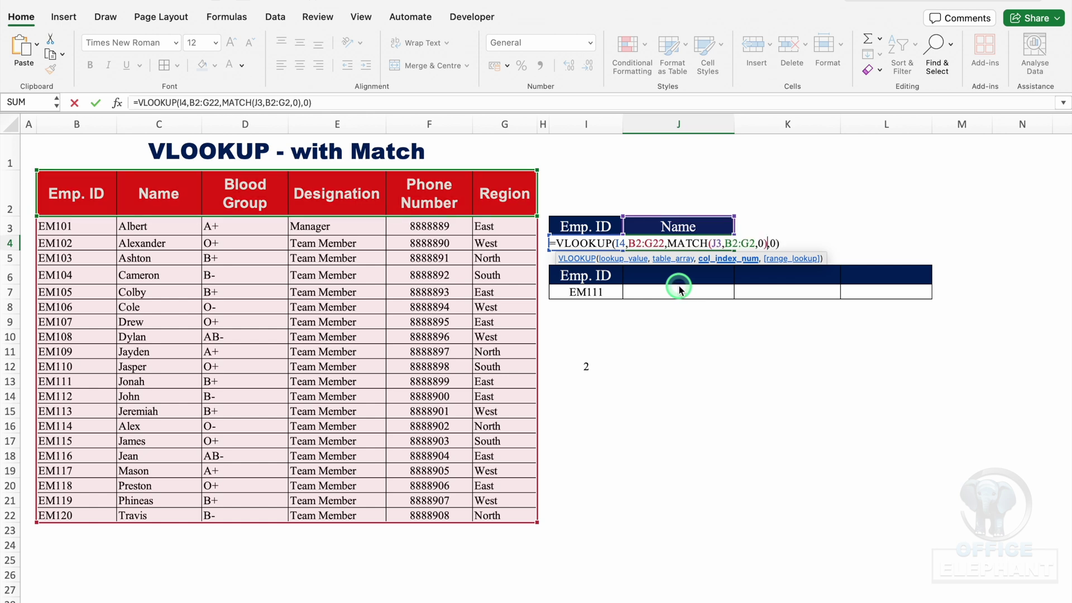
pyautogui.press('Return')
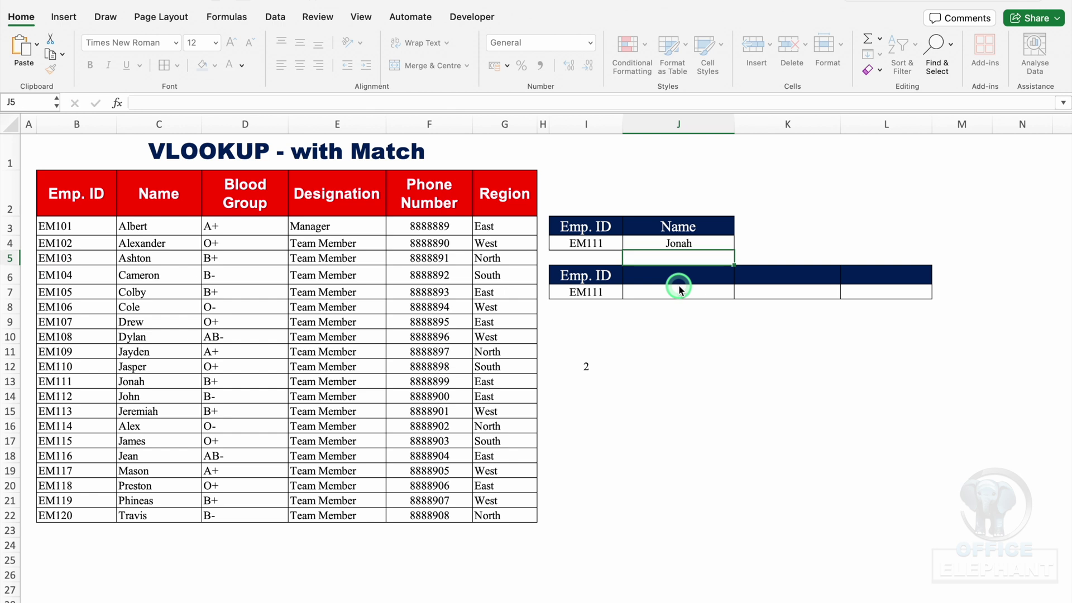
pyautogui.click(697, 244)
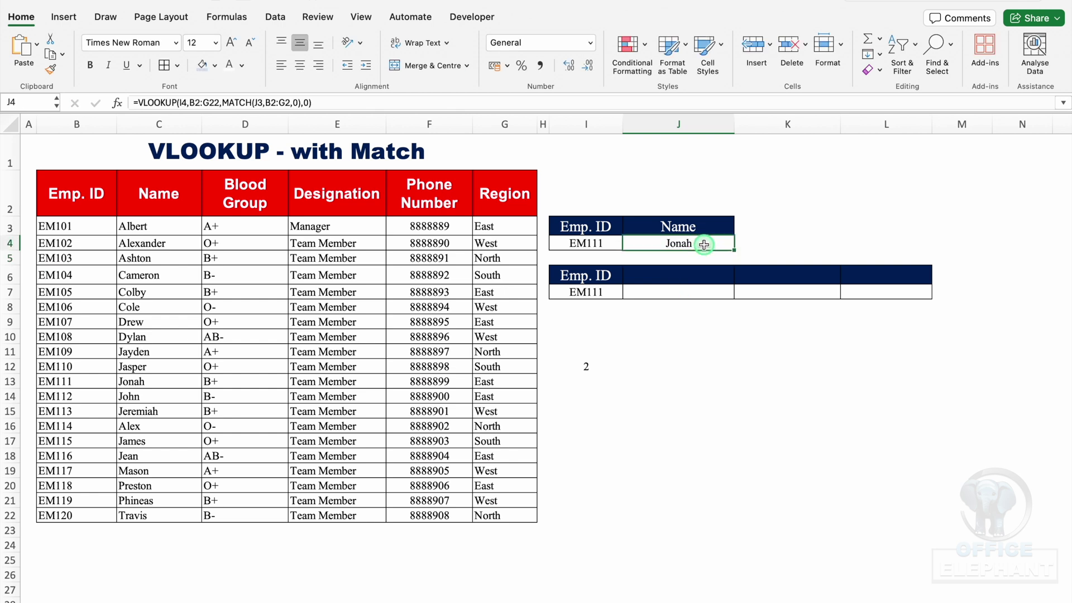
# Change the header in cell J3 to Phone Number to test the dynamic VLOOKUP.
pyautogui.click(676, 226)
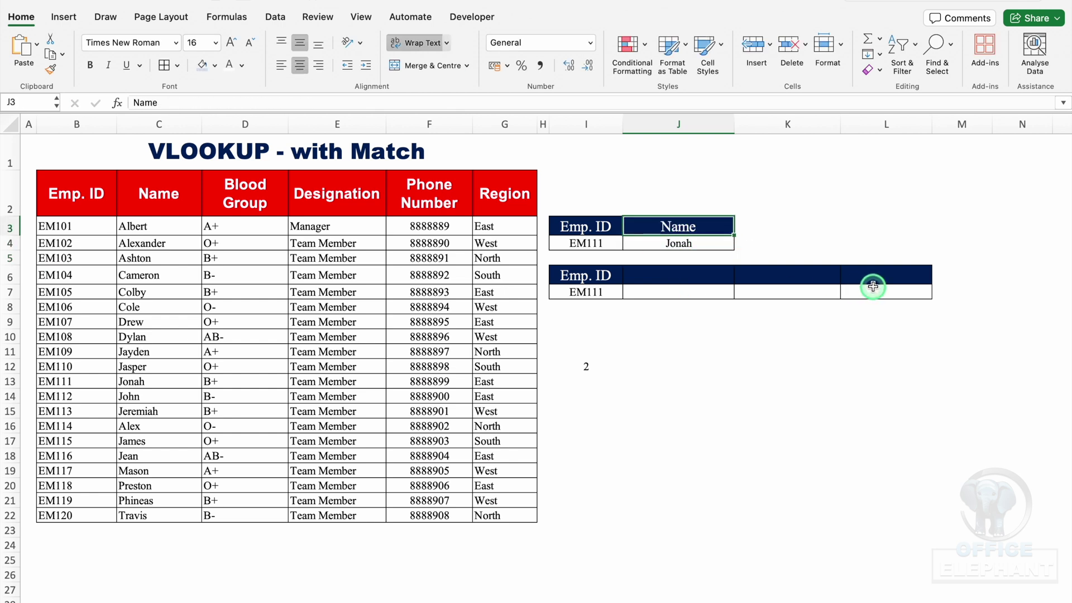
pyautogui.write('Phone Number')
pyautogui.press('Return')
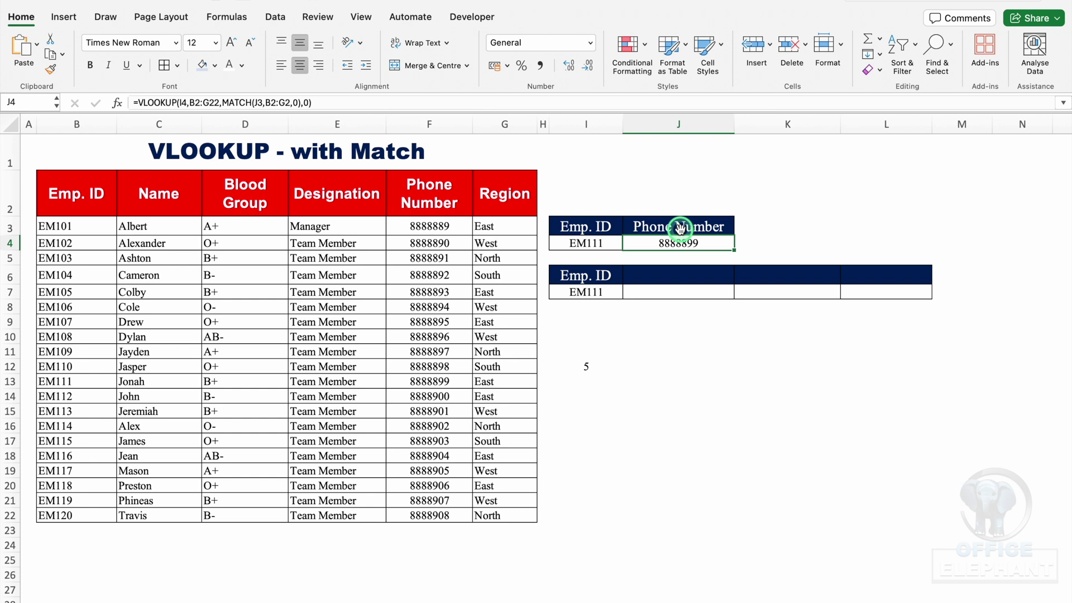
# Enter the second lookup table's headers Region, Blood Group, Name and Designation in cells J6 to M6.
pyautogui.click(664, 292)
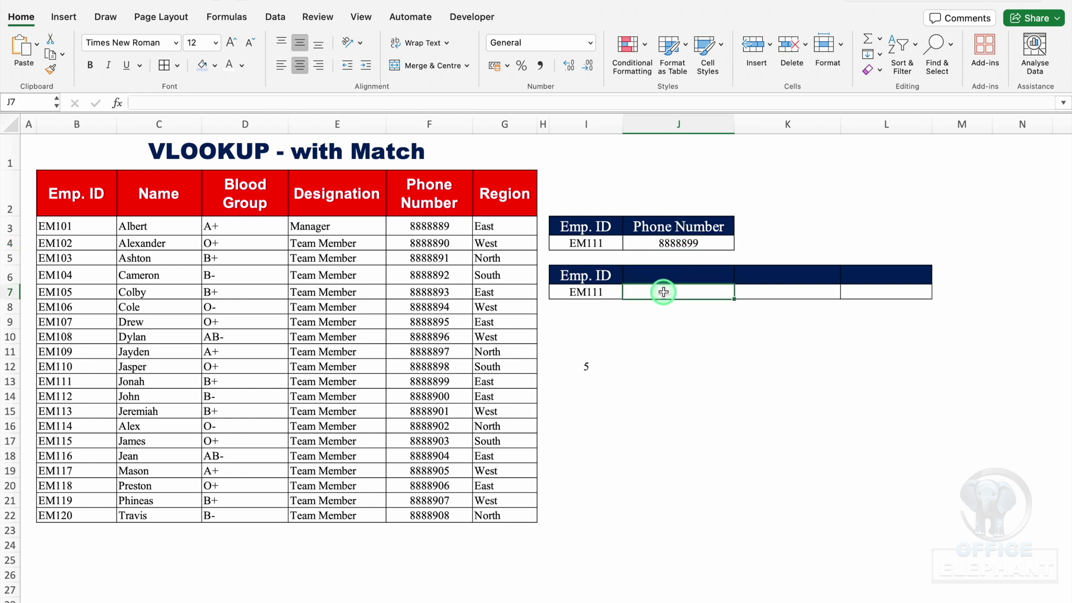
pyautogui.click(648, 275)
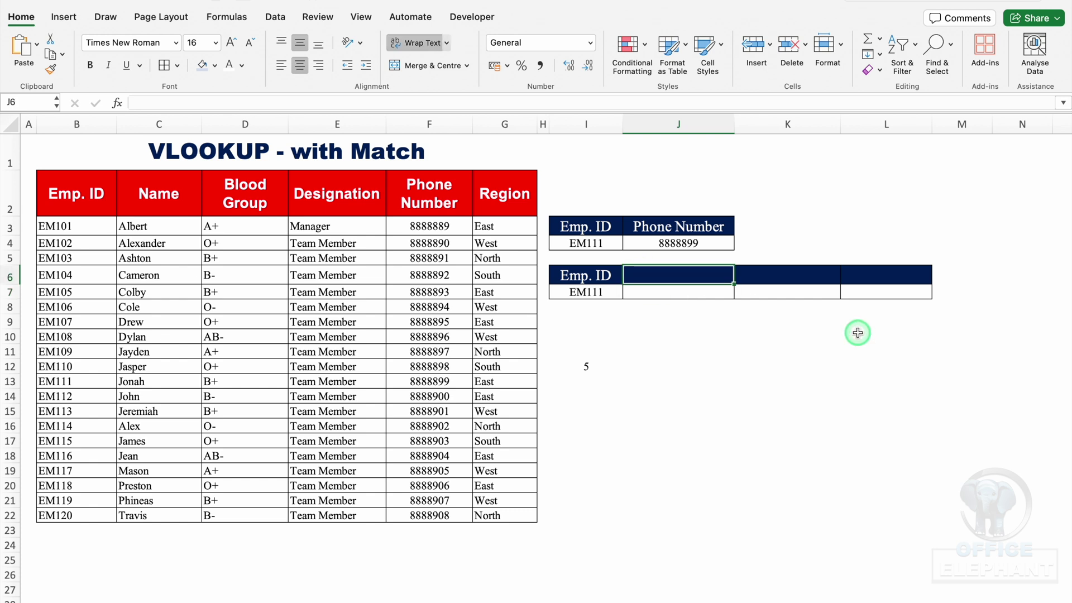
pyautogui.write('Region')
pyautogui.press('Tab')
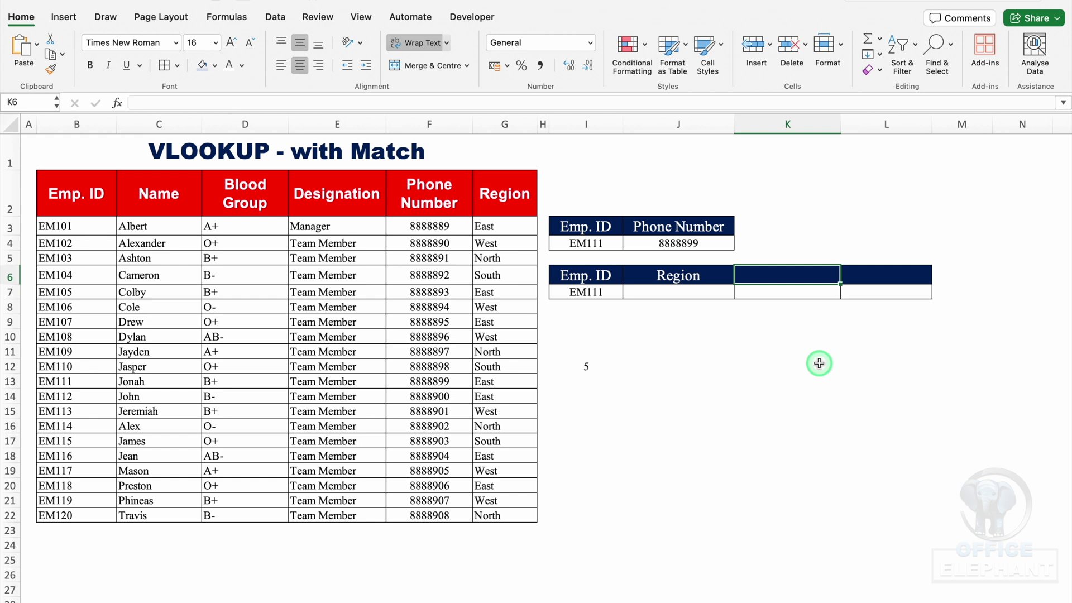
pyautogui.write('Blood Group')
pyautogui.press('Tab')
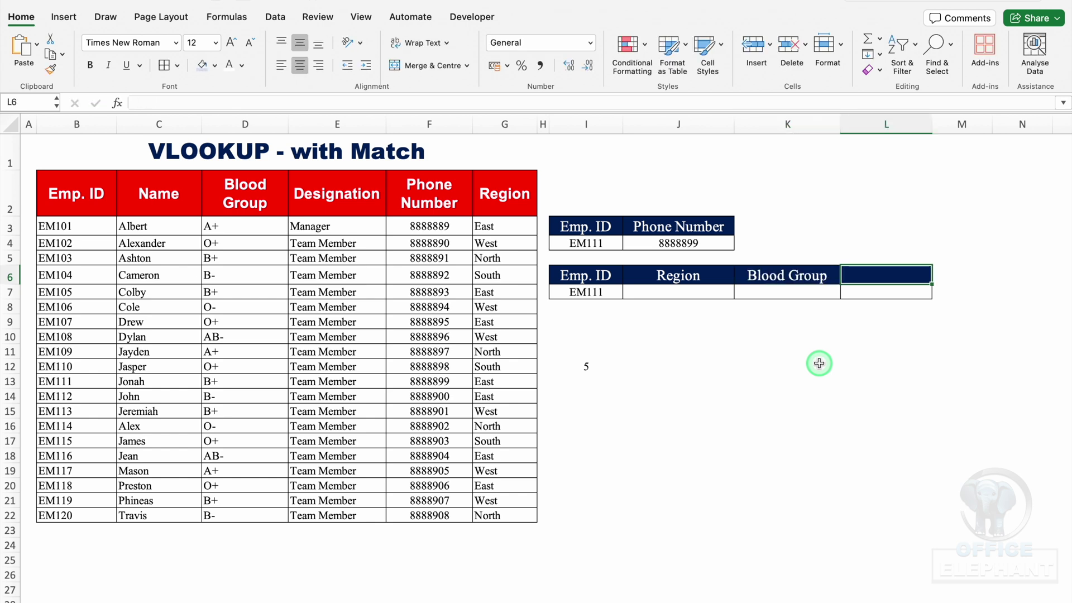
pyautogui.write('Name')
pyautogui.click(968, 273)
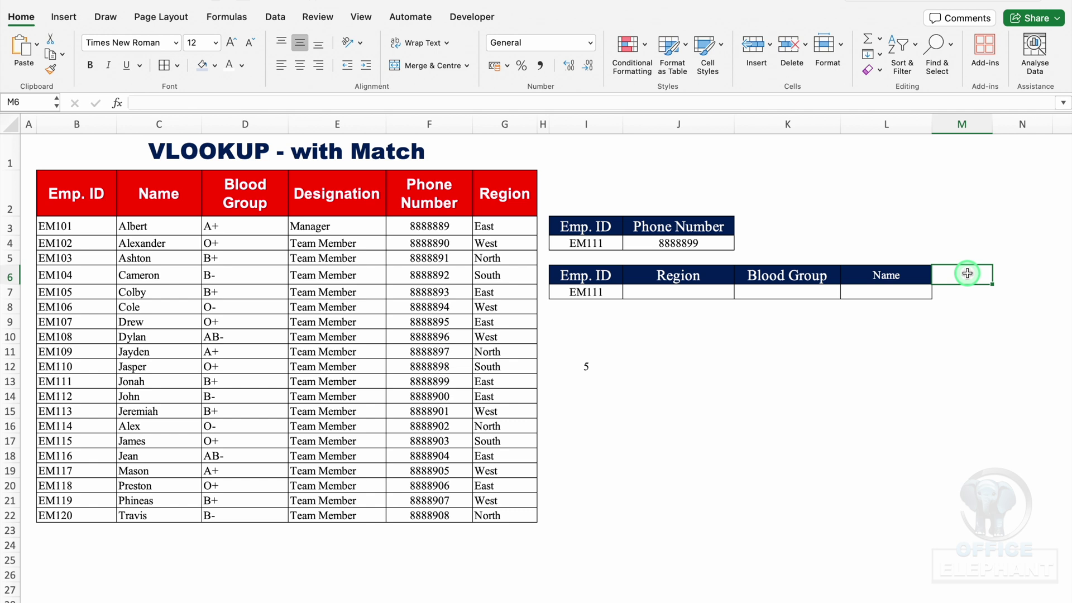
pyautogui.write('Designation')
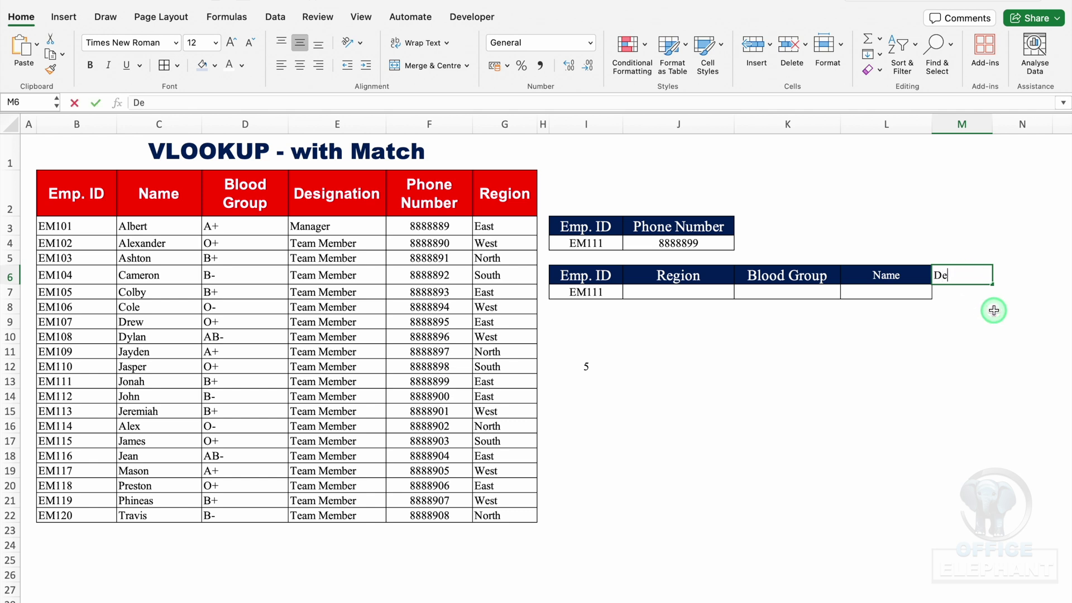
pyautogui.press('Return')
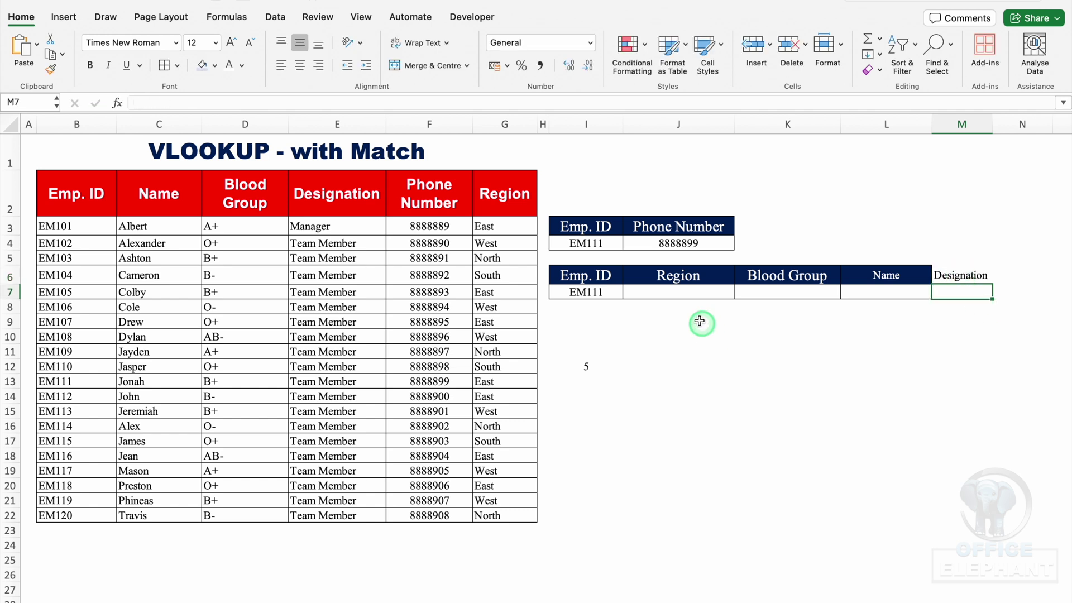
# Start a VLOOKUP formula in cell J7 with absolute lookup value $I$7 and table array B2:G22.
pyautogui.click(678, 294)
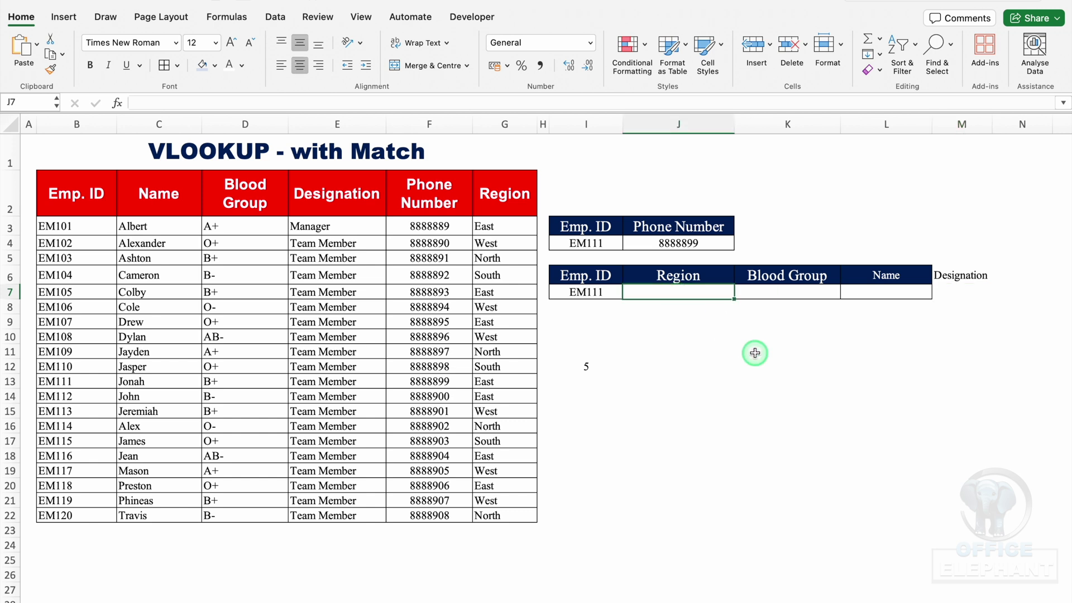
pyautogui.write('=vlo')
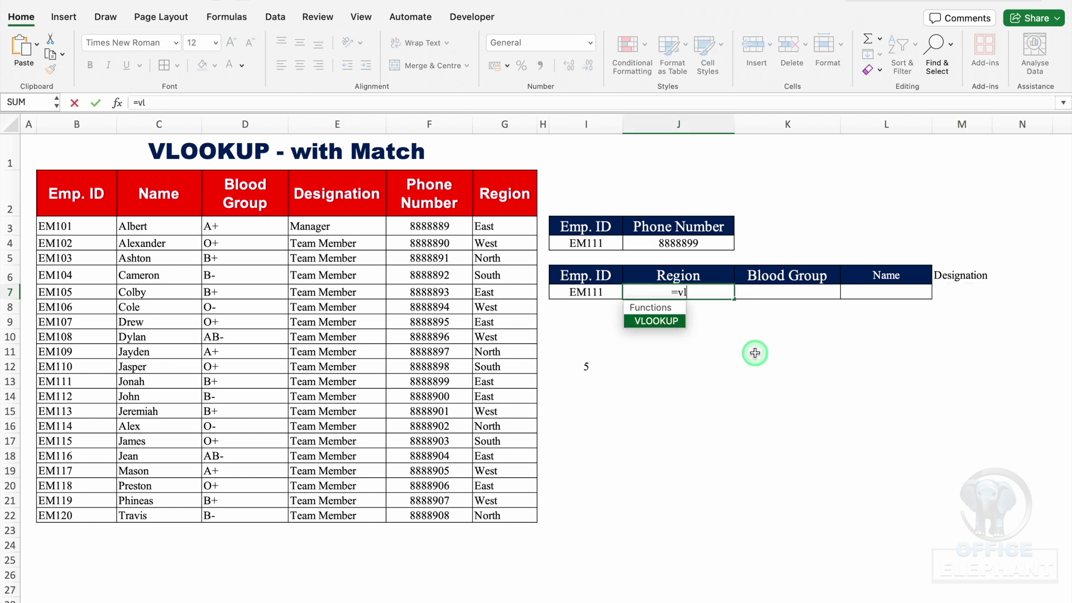
pyautogui.doubleClick(667, 321)
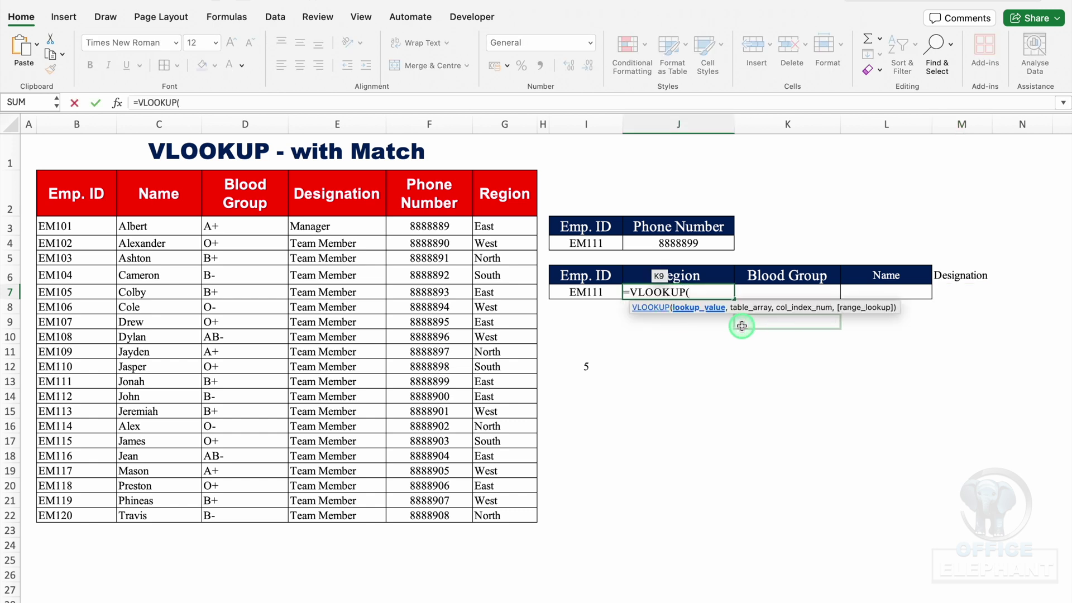
pyautogui.click(587, 293)
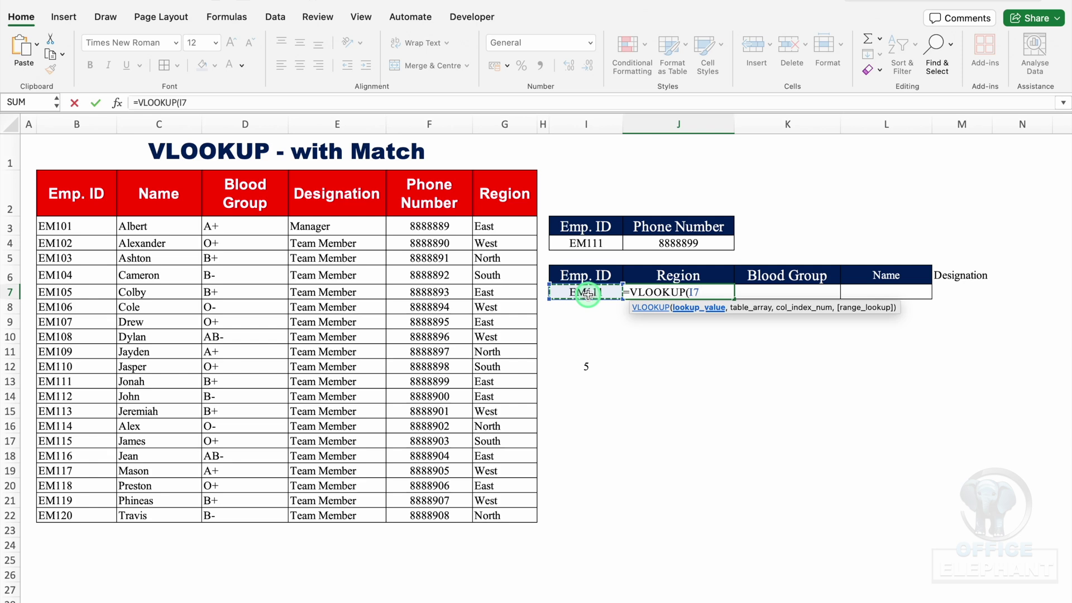
pyautogui.press('F4')
pyautogui.write(',')
pyautogui.moveTo(77, 193); pyautogui.dragTo(532, 513)
pyautogui.write(',')
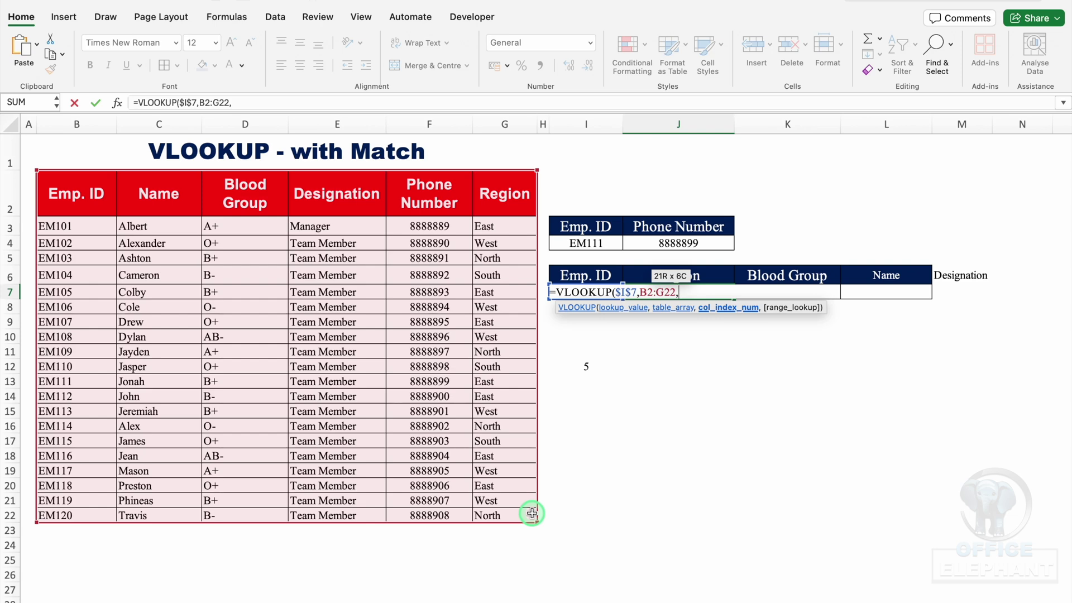
# Complete the J7 formula with MATCH(J6,$B$2:$G$2,0) as column index and 0 as range lookup, and copy it to K7.
pyautogui.write('match')
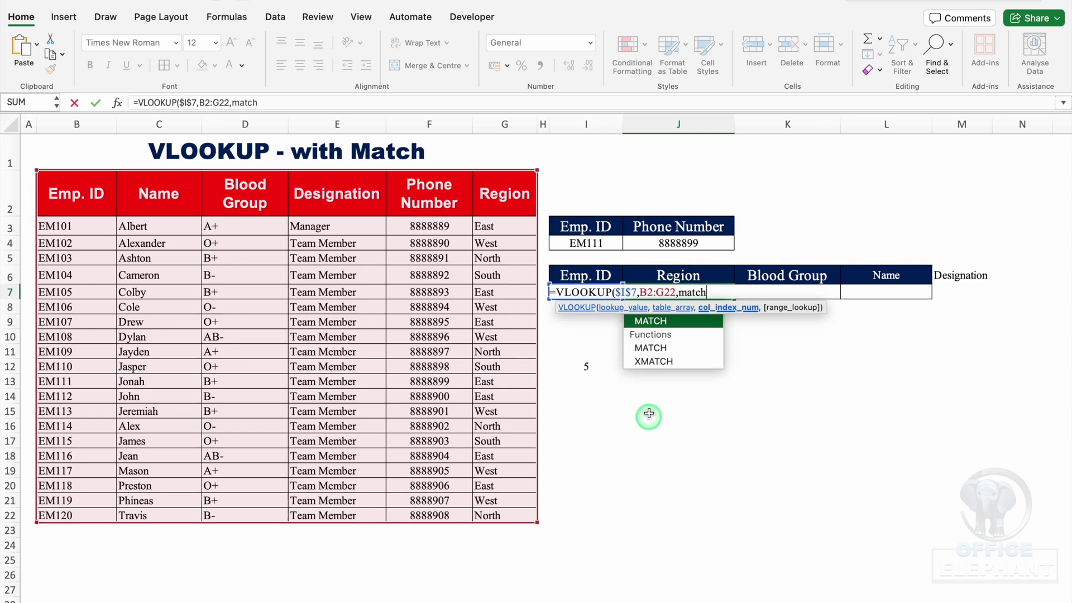
pyautogui.doubleClick(689, 324)
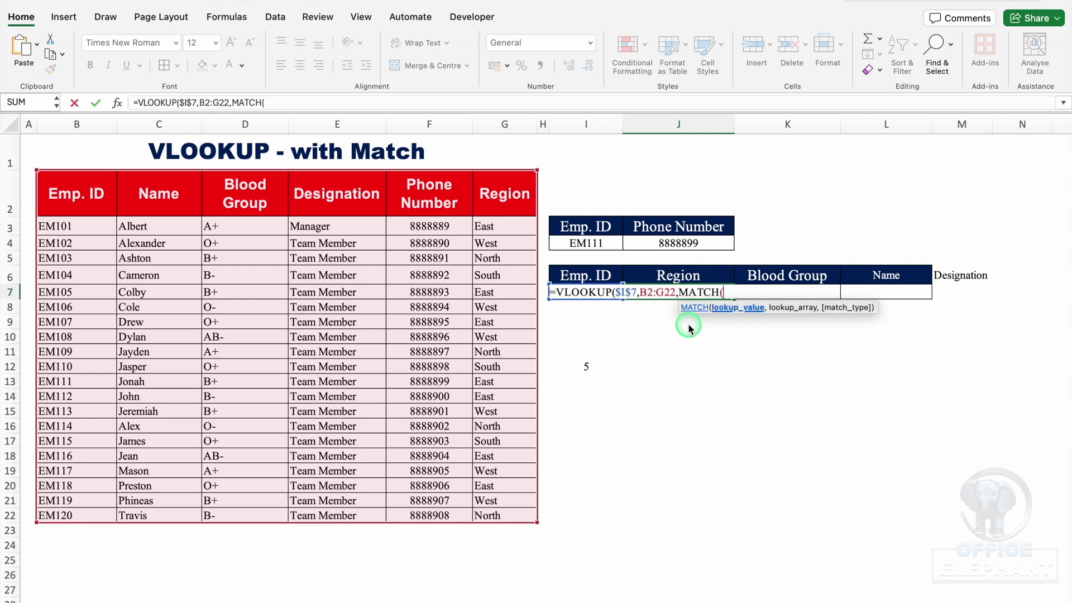
pyautogui.click(686, 278)
pyautogui.write(',')
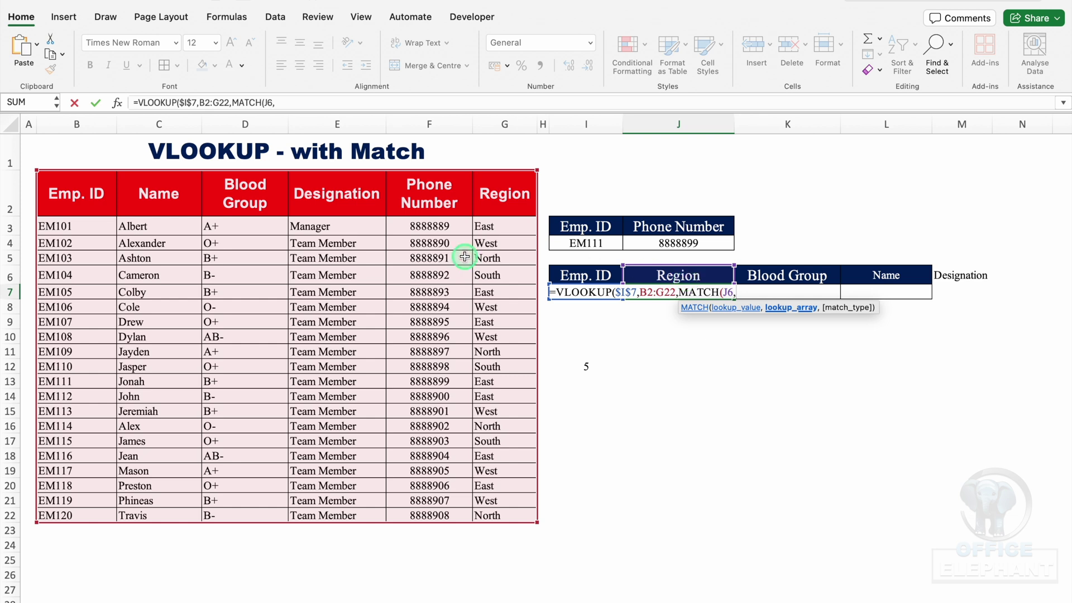
pyautogui.moveTo(70, 193); pyautogui.dragTo(504, 183)
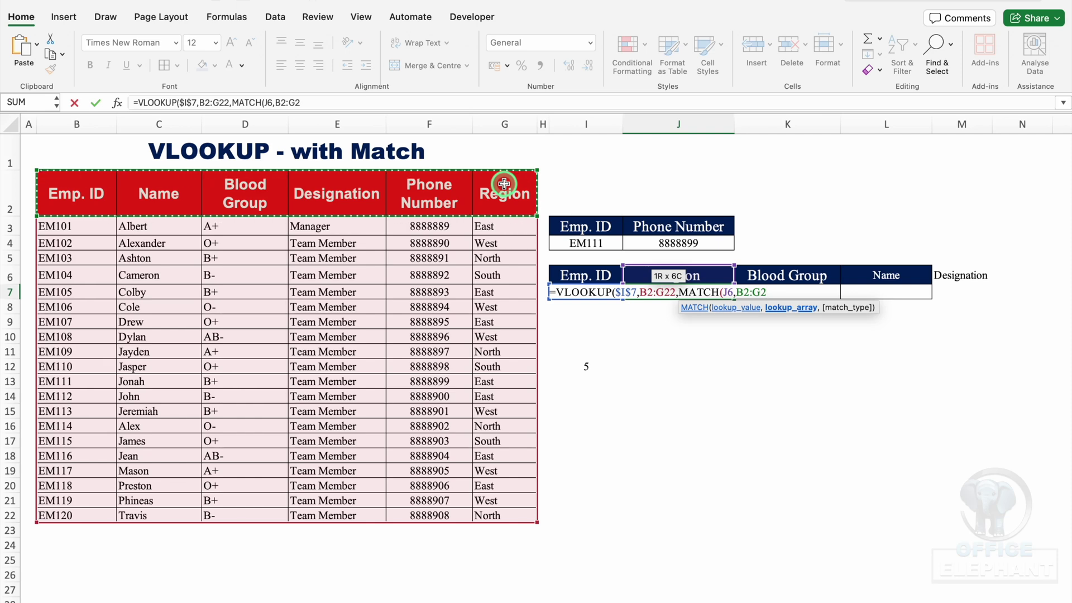
pyautogui.press('F4')
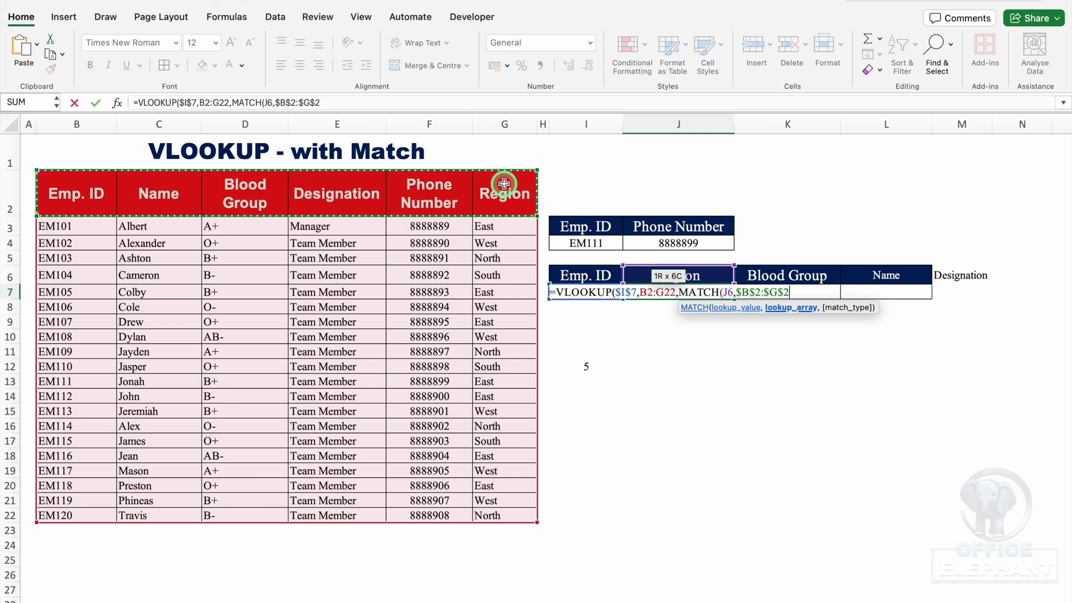
pyautogui.write(',')
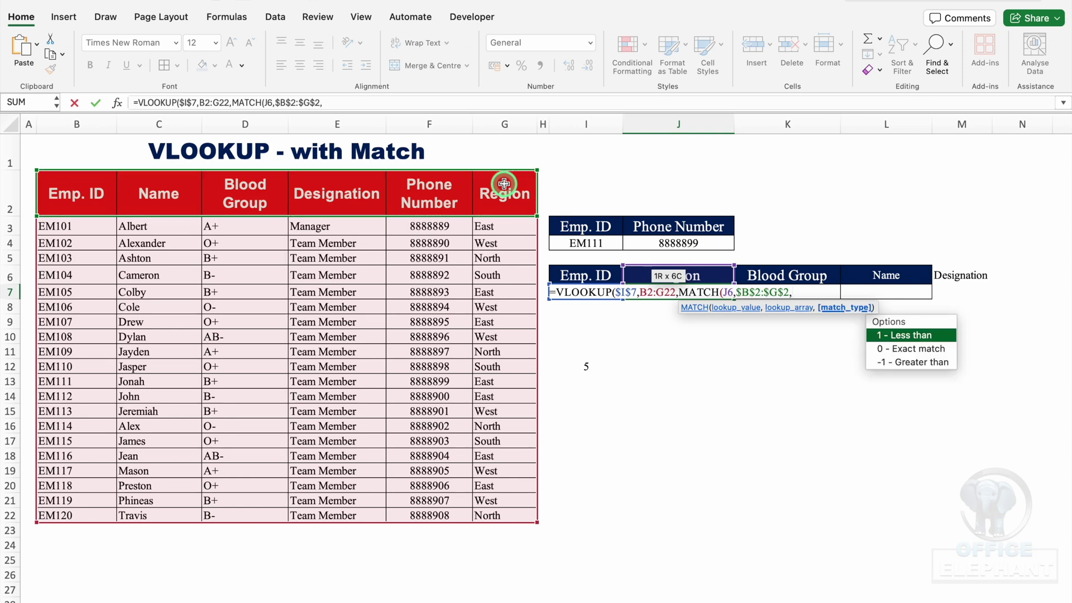
pyautogui.write('0')
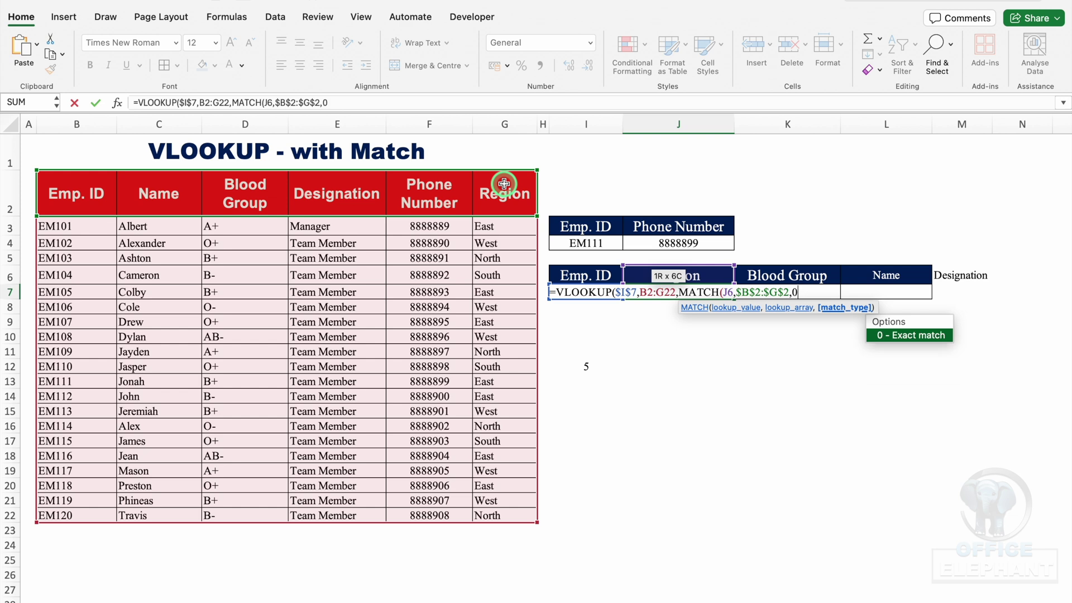
pyautogui.write('),')
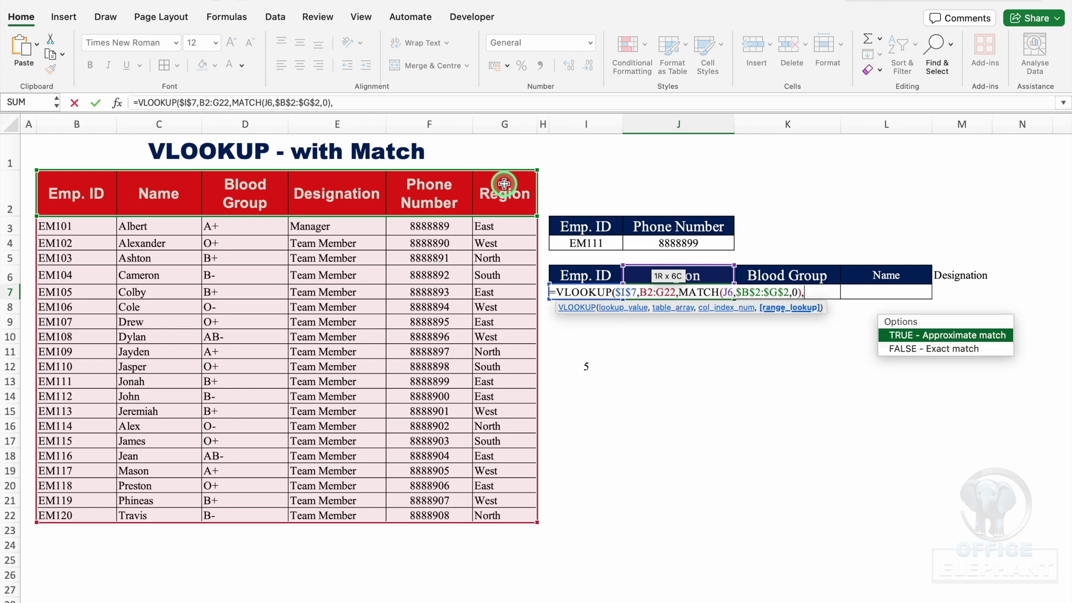
pyautogui.write('0')
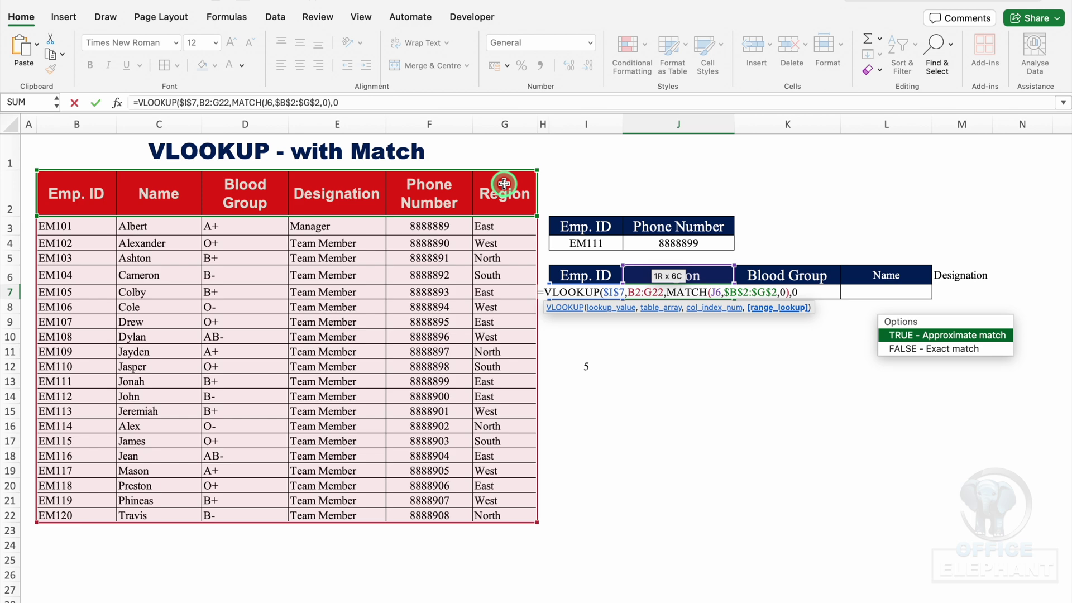
pyautogui.write(')')
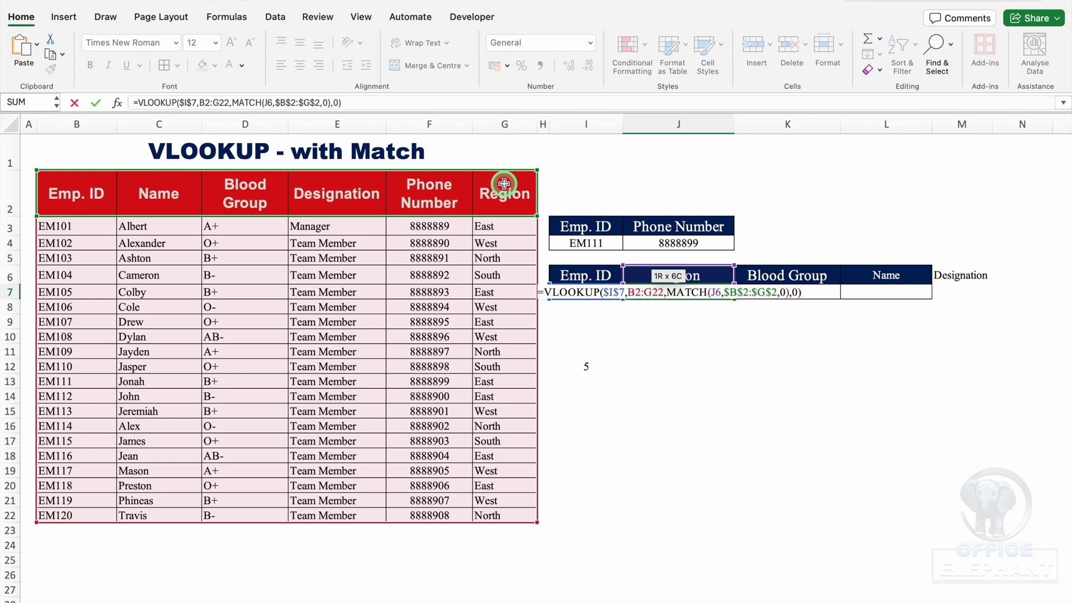
pyautogui.press('Return')
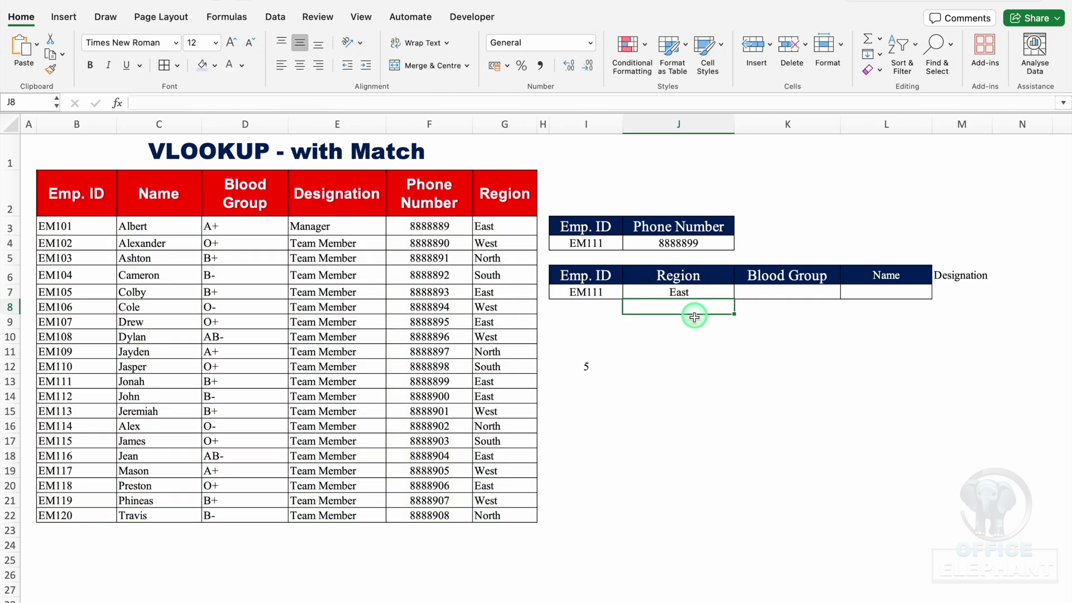
pyautogui.moveTo(734, 300); pyautogui.dragTo(796, 300)
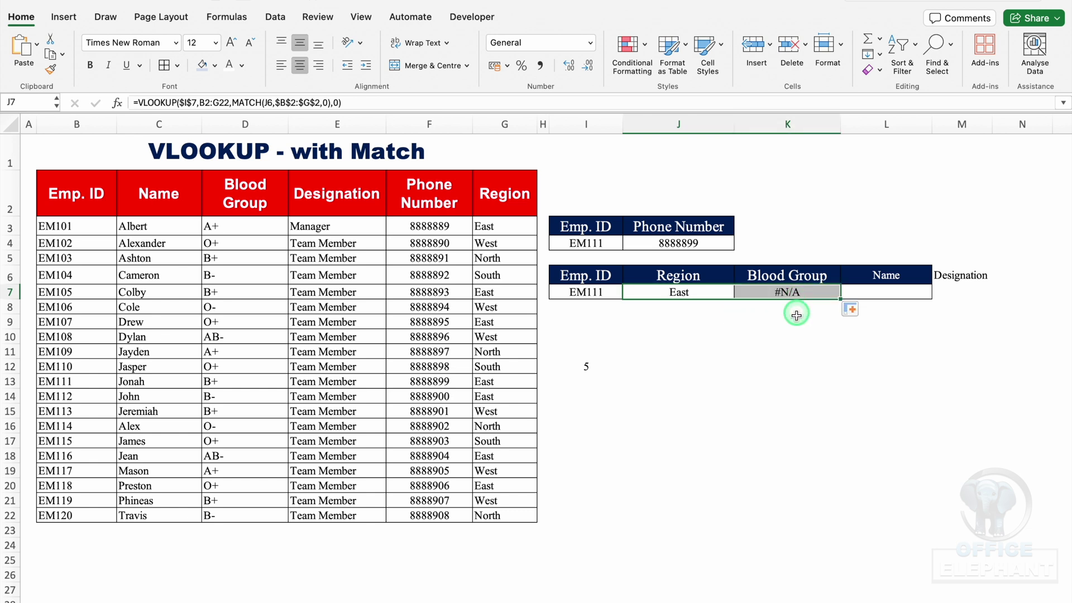
pyautogui.click(796, 351)
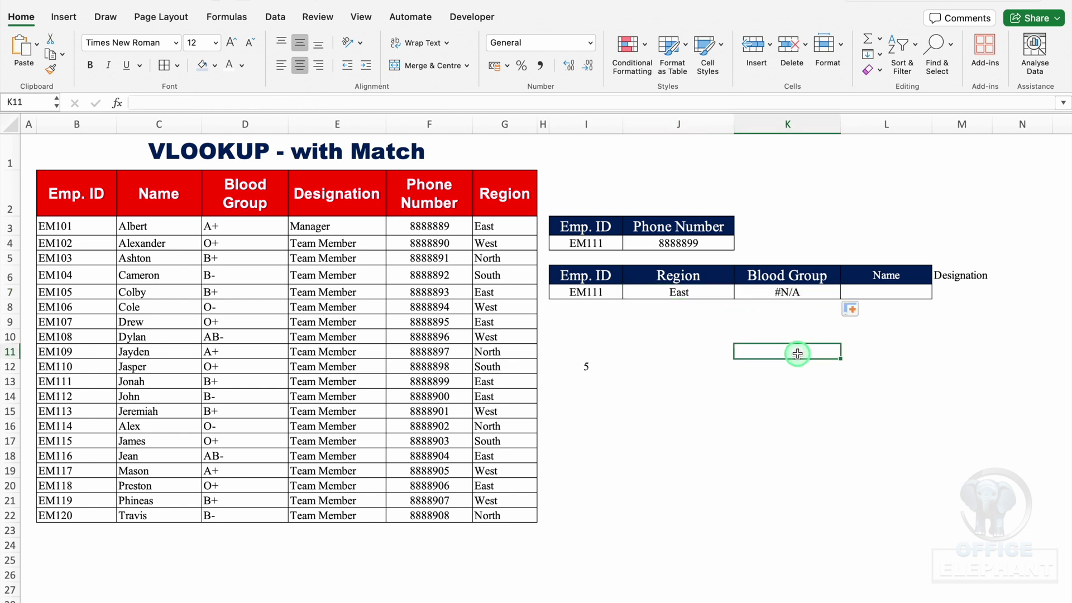
# Make the VLOOKUP table array in cell J7 absolute as $B$2:$G$22.
pyautogui.doubleClick(707, 291)
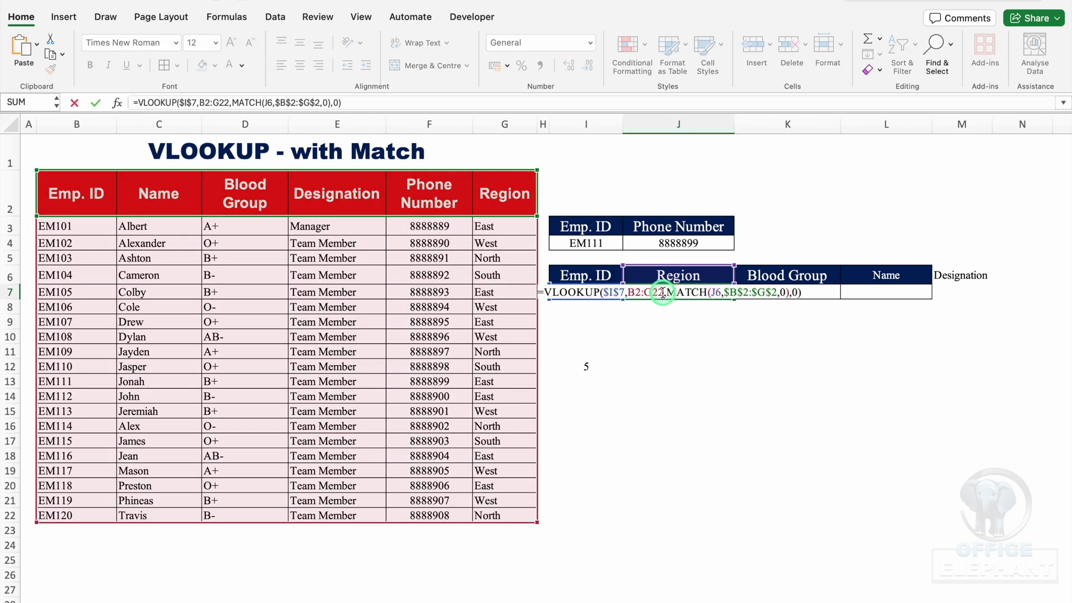
pyautogui.moveTo(663, 292); pyautogui.dragTo(626, 292)
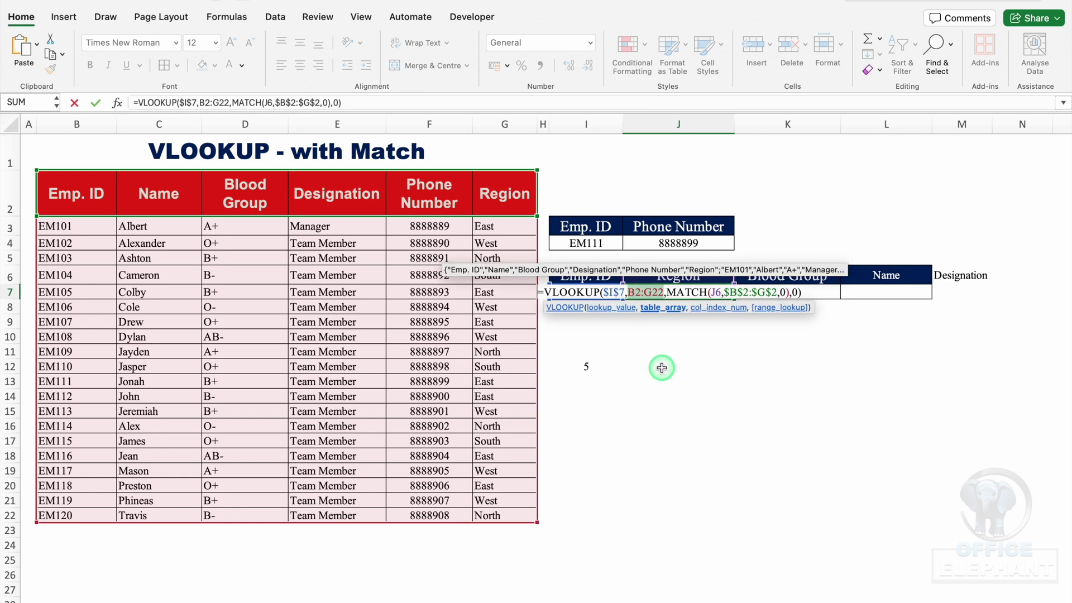
pyautogui.press('F4')
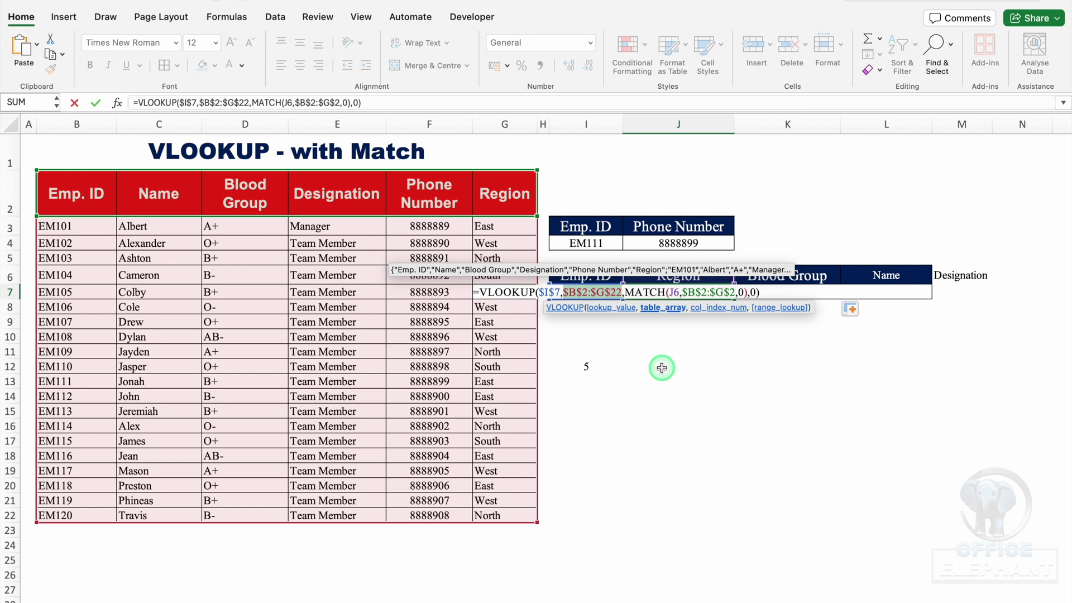
pyautogui.press('Return')
# Fill the corrected J7 formula across to M7 and widen column M to fit its contents.
pyautogui.click(718, 296)
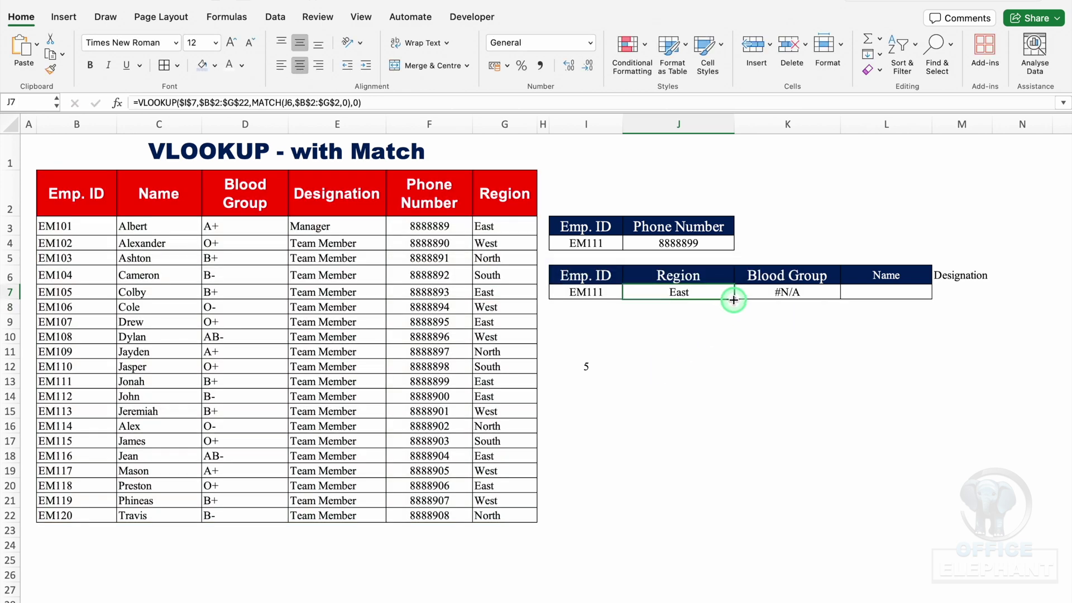
pyautogui.moveTo(841, 301); pyautogui.dragTo(984, 301)
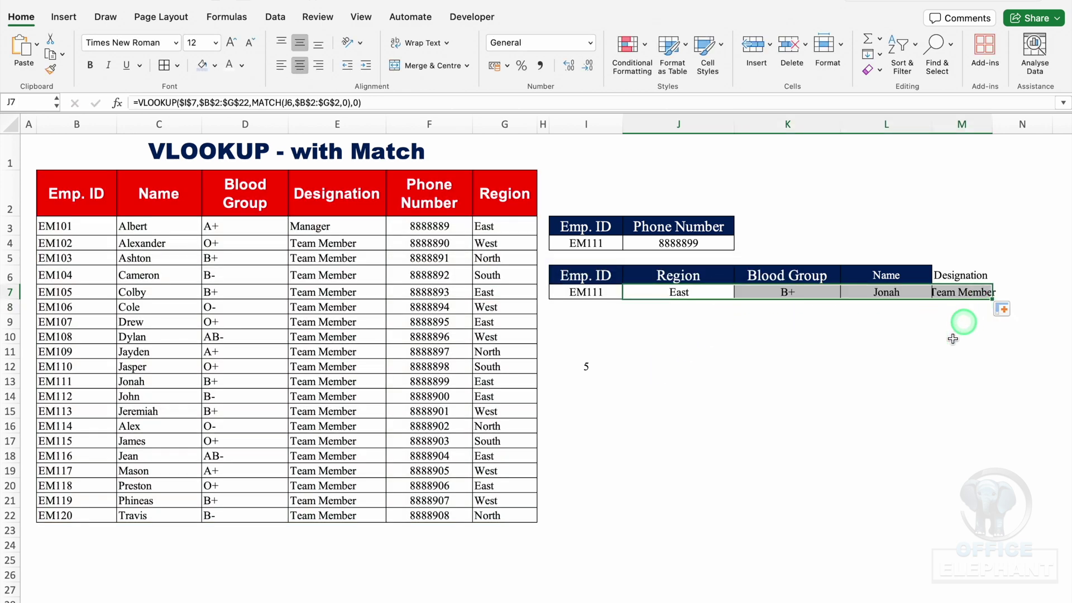
pyautogui.click(961, 366)
pyautogui.moveTo(994, 115); pyautogui.dragTo(1031, 116)
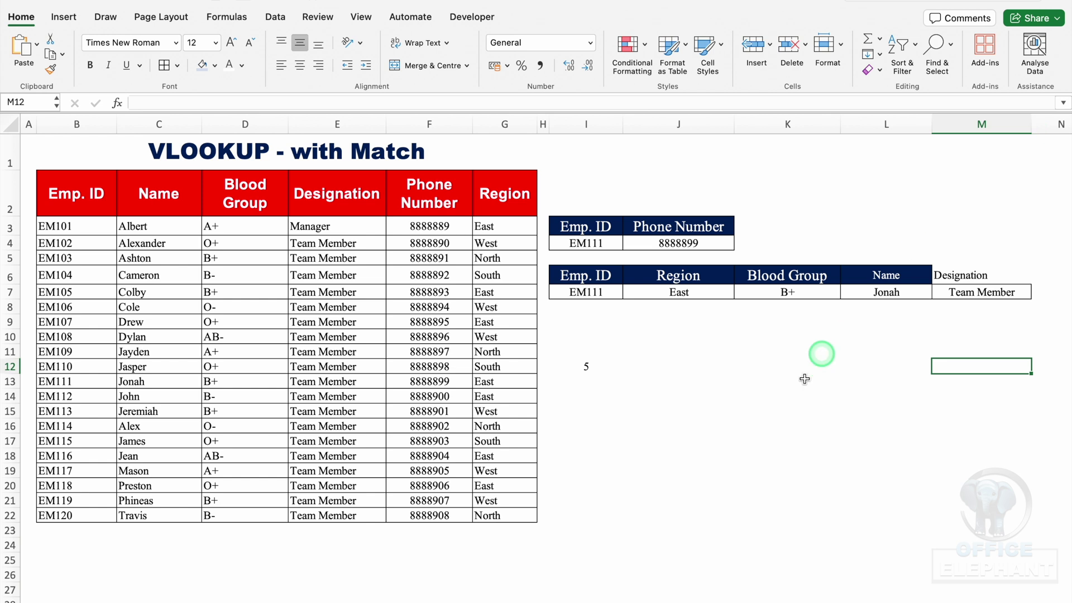
# Change the headers in J6 to Name and L6 to Region to test the dynamic lookups.
pyautogui.click(680, 280)
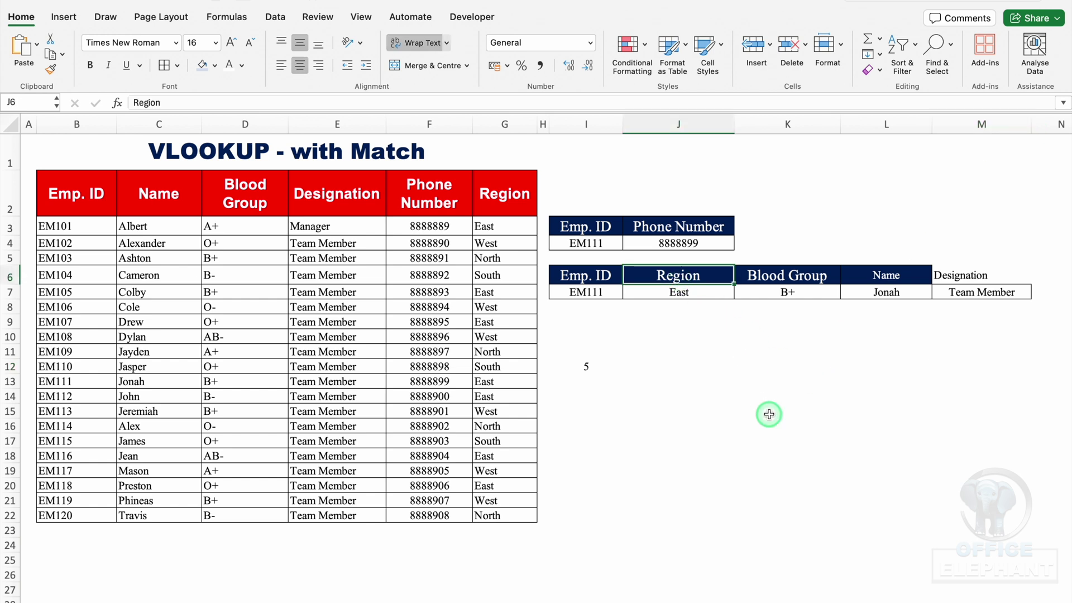
pyautogui.write('Name')
pyautogui.click(773, 396)
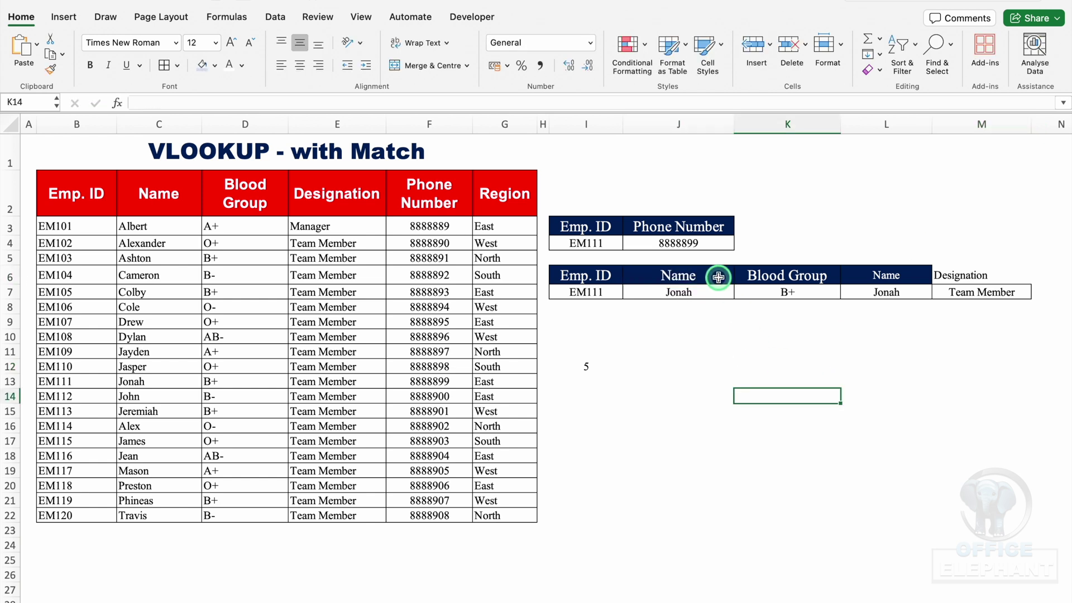
pyautogui.click(878, 275)
pyautogui.write('R')
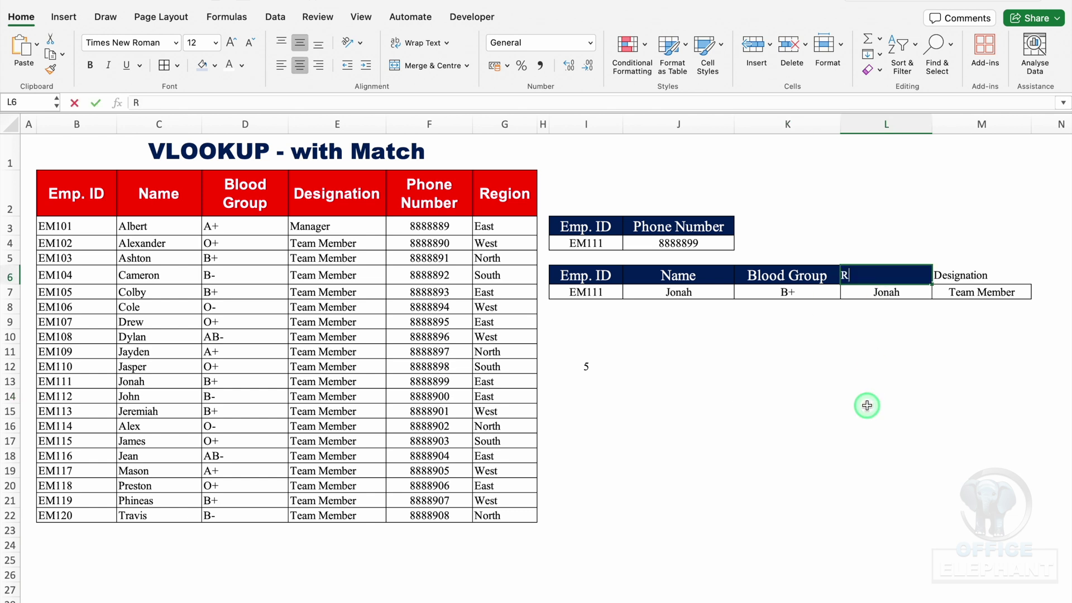
pyautogui.write('egion')
pyautogui.press('Return')
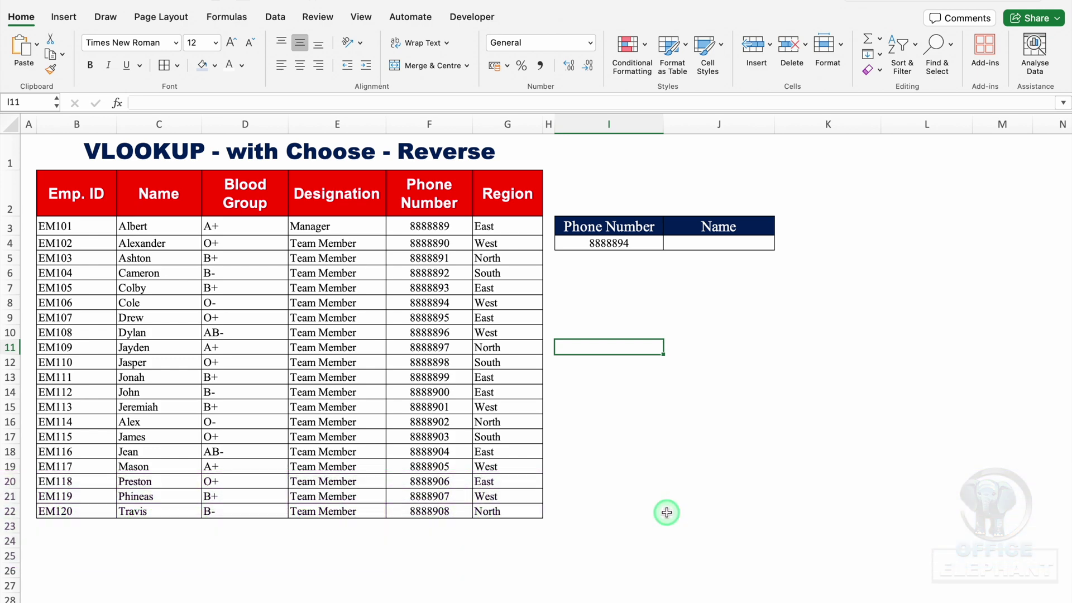
# Start a CHOOSE formula in cell I9 with the array {1,2} as its index number.
pyautogui.click(608, 316)
pyautogui.write('=c')
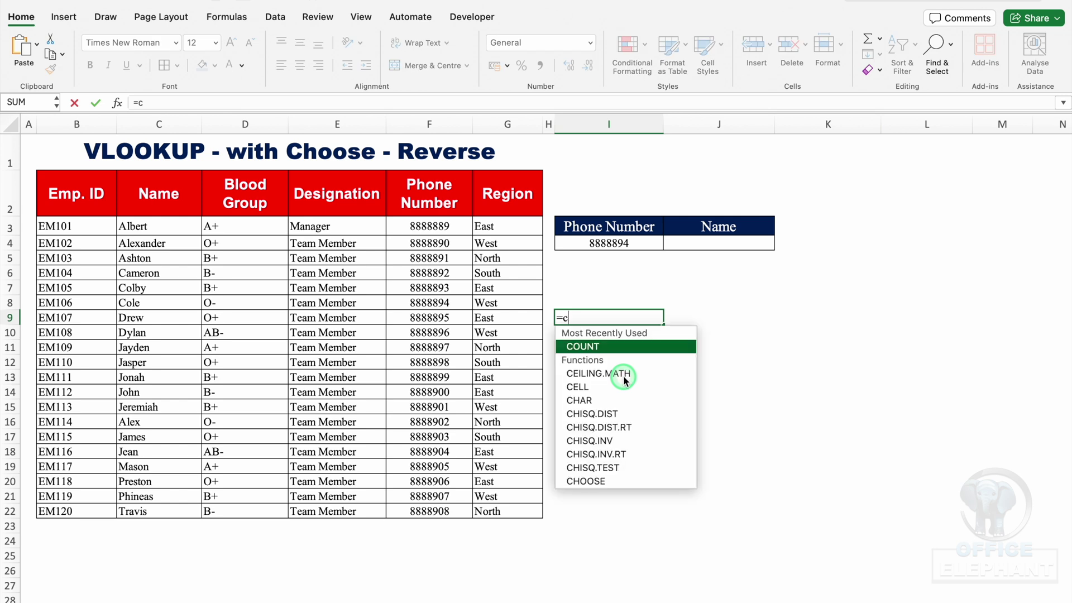
pyautogui.write('hoo')
pyautogui.doubleClick(611, 349)
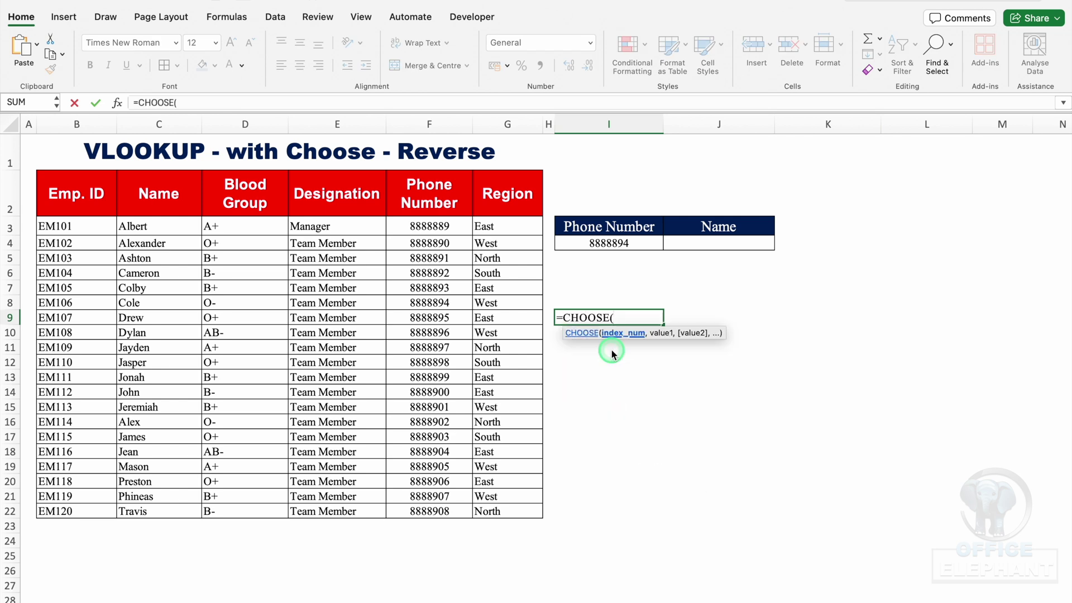
pyautogui.moveTo(648, 329); pyautogui.dragTo(647, 360)
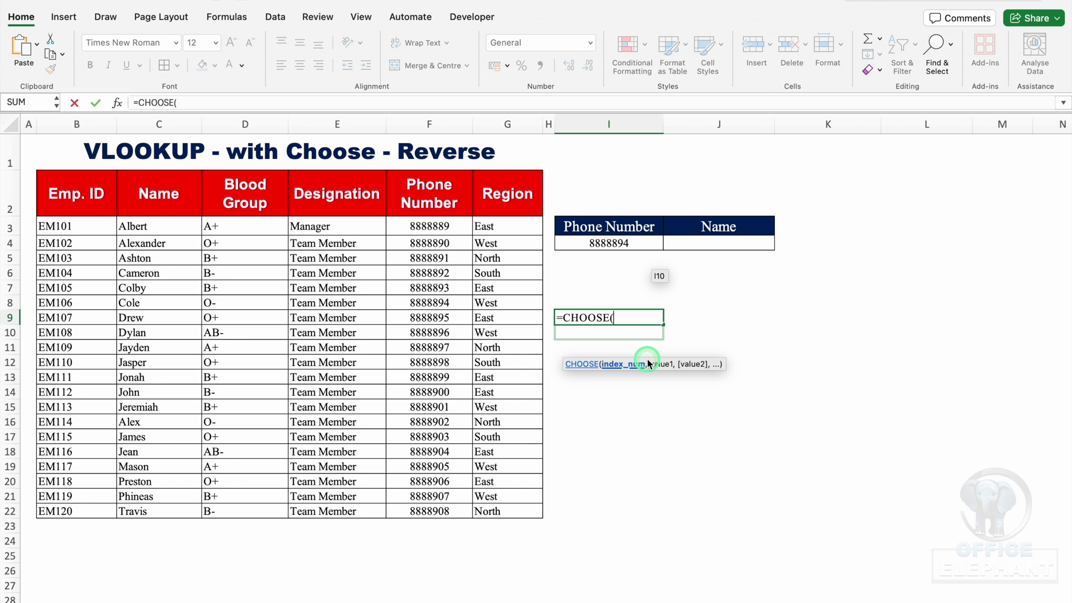
pyautogui.write('{')
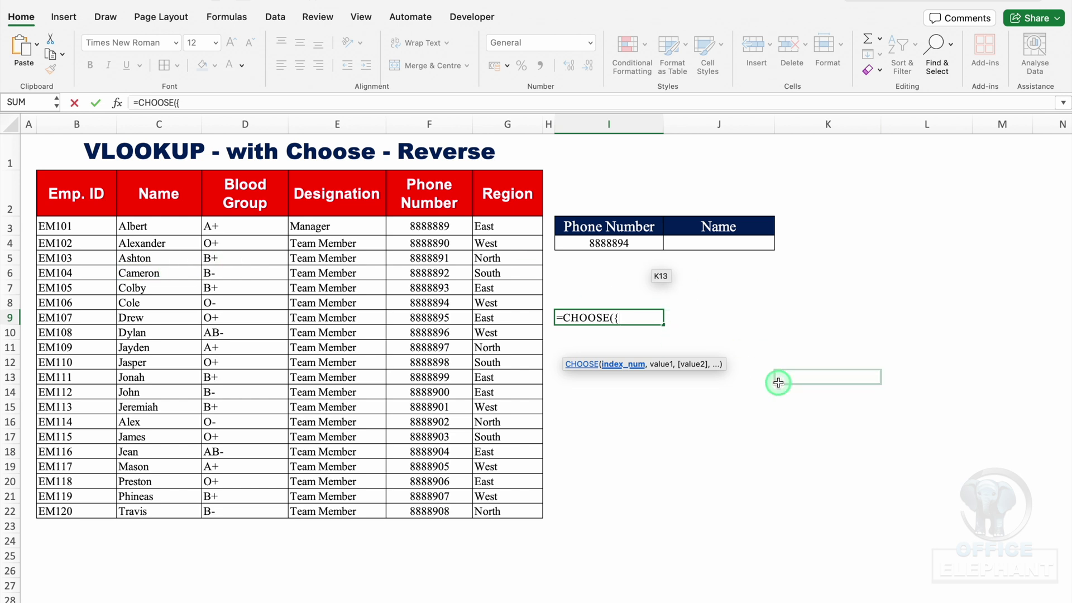
pyautogui.write('1,2')
pyautogui.write('},')
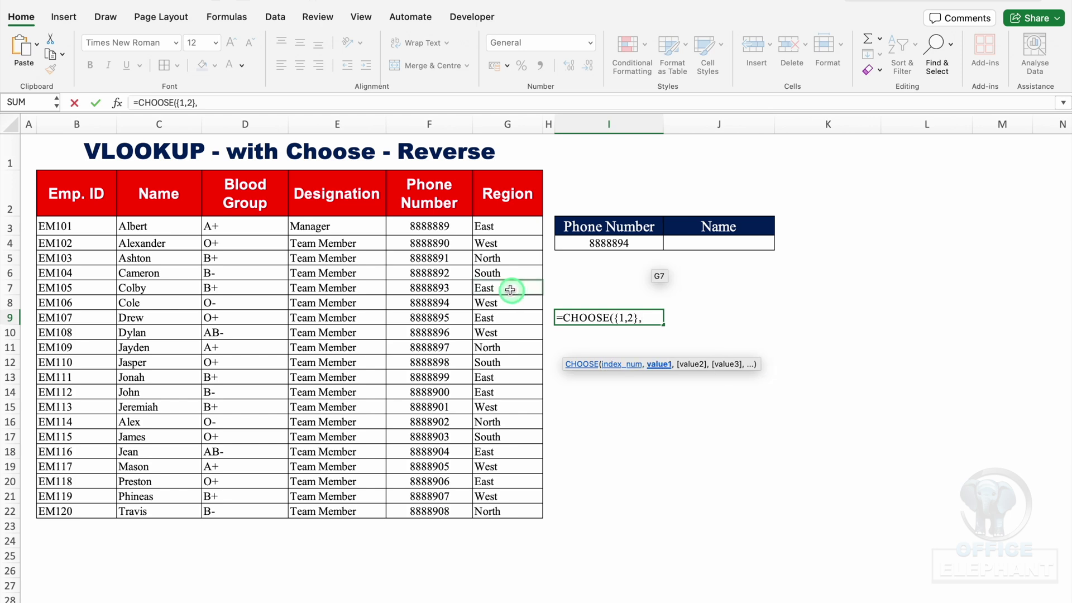
# Complete the I9 CHOOSE formula with F2:F22 as first value and C2:C22 as second value, and check the spilled columns.
pyautogui.moveTo(439, 195); pyautogui.dragTo(454, 508)
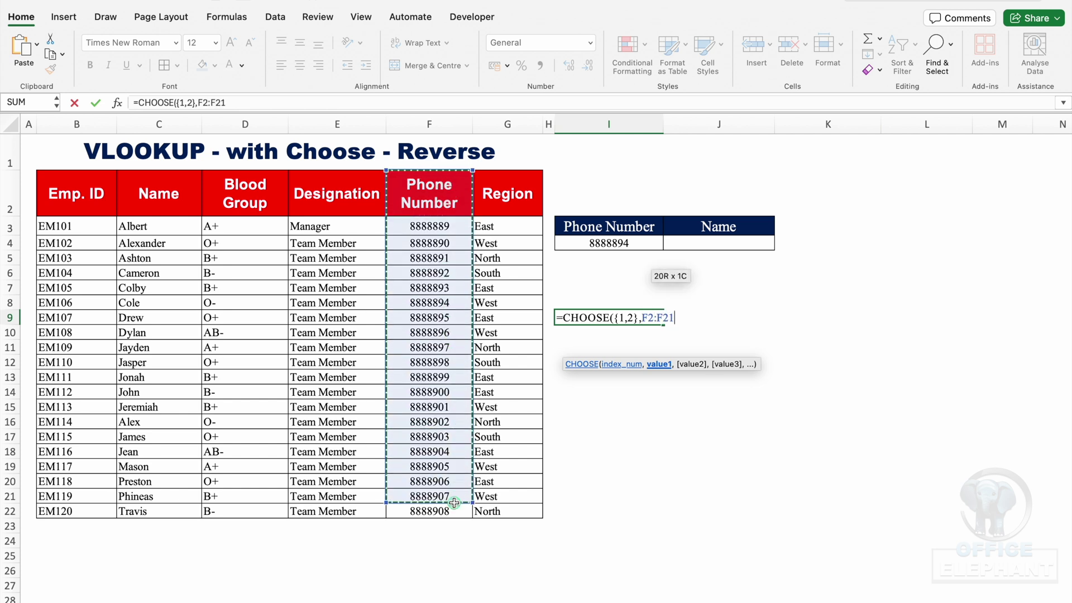
pyautogui.write(',')
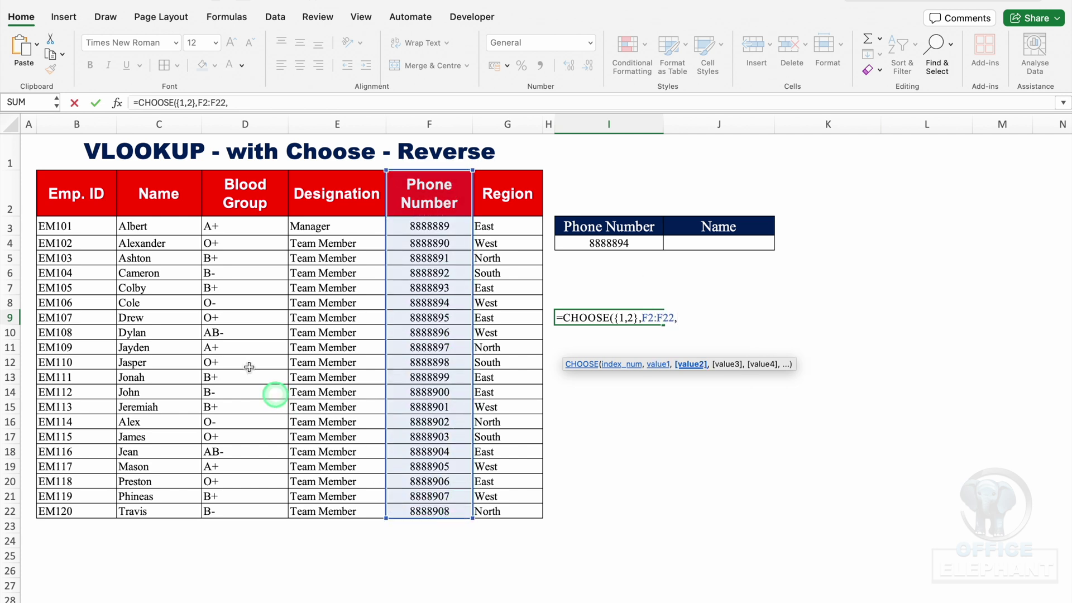
pyautogui.click(177, 192)
pyautogui.moveTo(177, 192); pyautogui.dragTo(181, 508)
pyautogui.write(')')
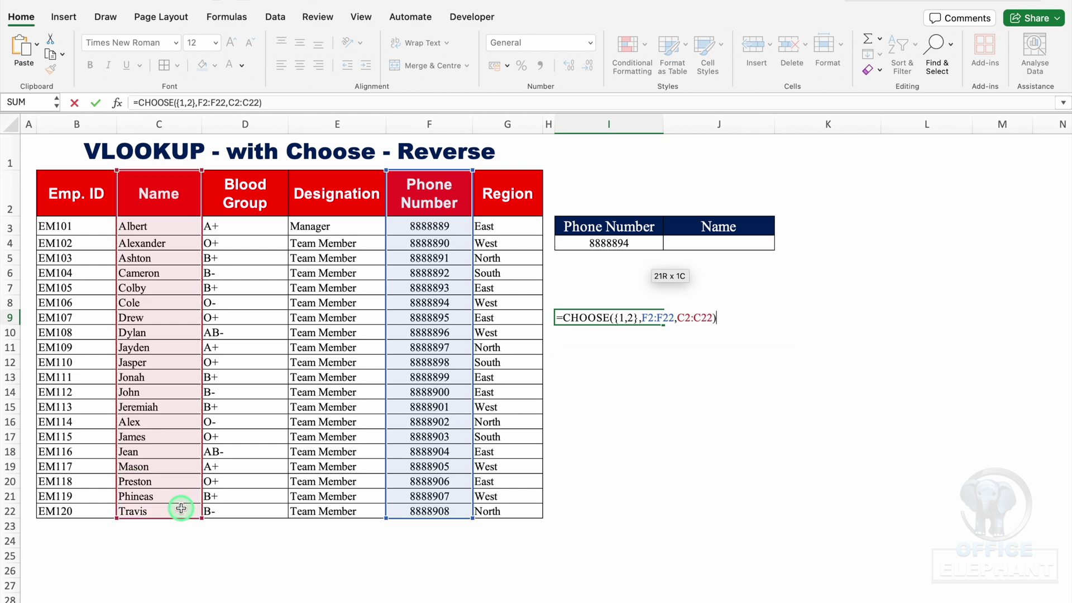
pyautogui.press('Return')
pyautogui.moveTo(617, 125); pyautogui.dragTo(656, 139)
pyautogui.click(300, 68)
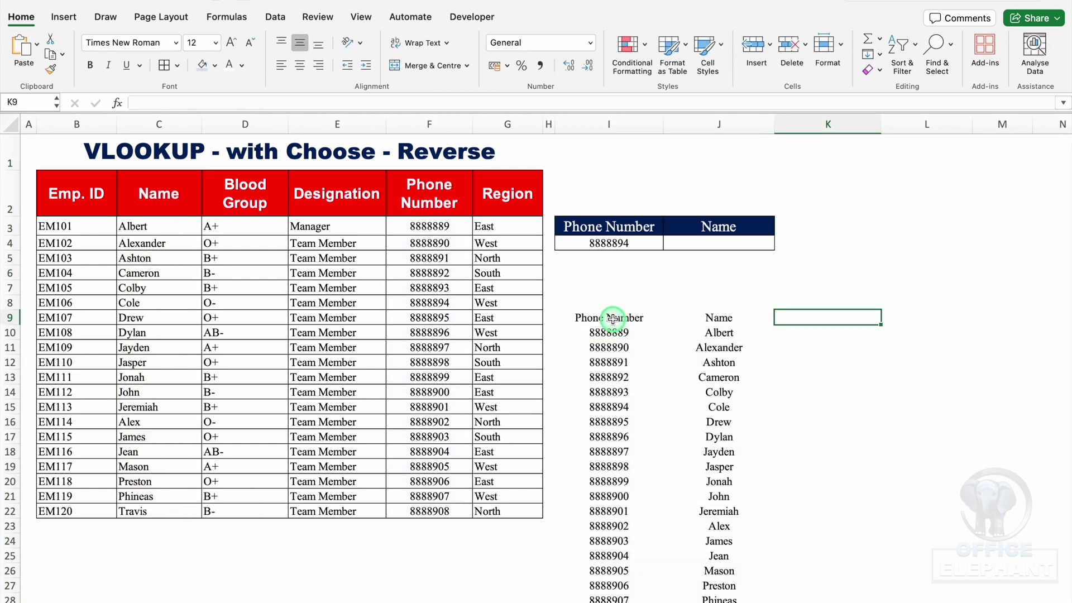
pyautogui.click(614, 345)
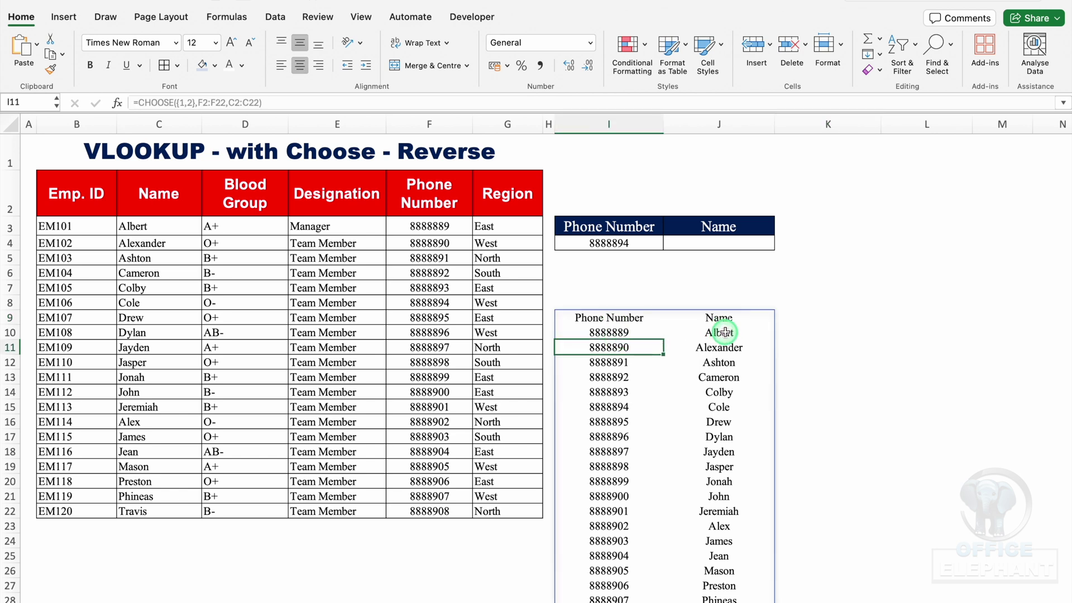
pyautogui.click(621, 318)
pyautogui.click(720, 317)
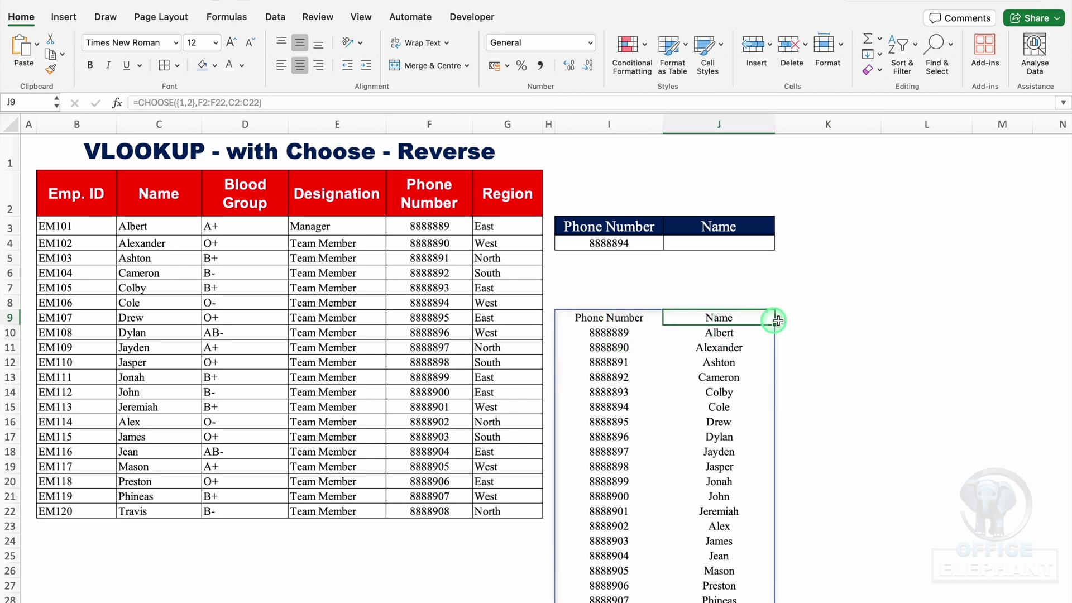
pyautogui.click(809, 322)
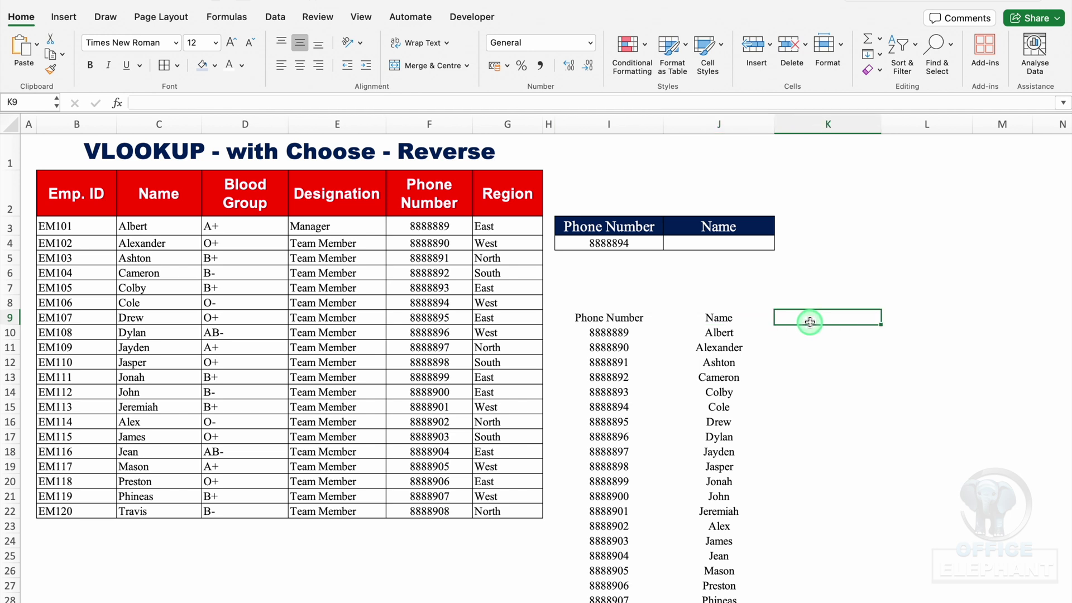
# Extend the CHOOSE formula in I9 to index {1,2,3} with the Designation range E2:E22 as third value.
pyautogui.click(614, 317)
pyautogui.write('=CHOOSE({1,2},F2:F22,C2:C22)')
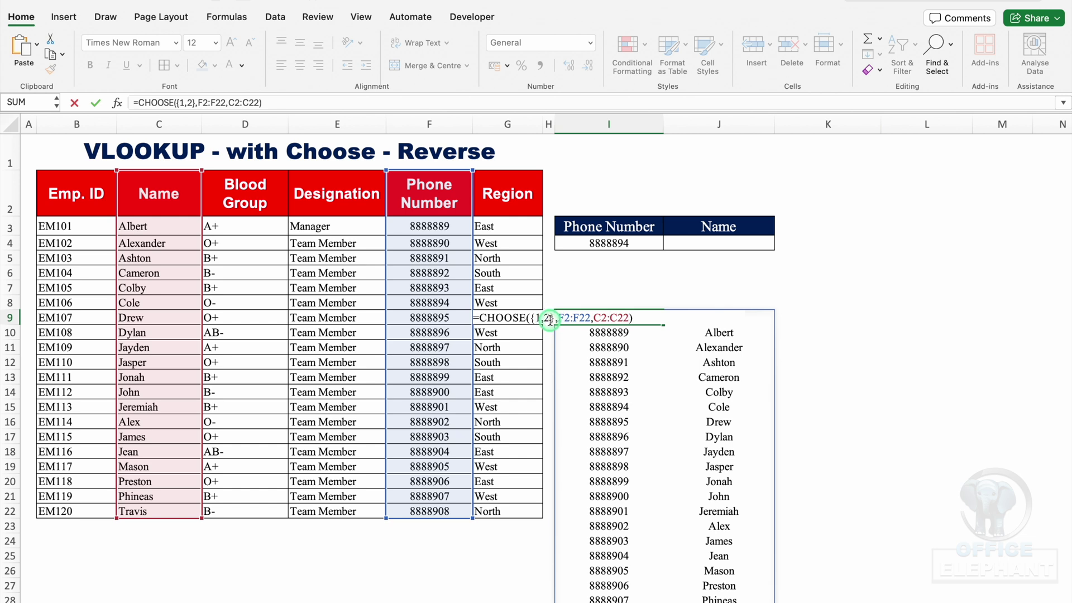
pyautogui.click(550, 319)
pyautogui.write(',')
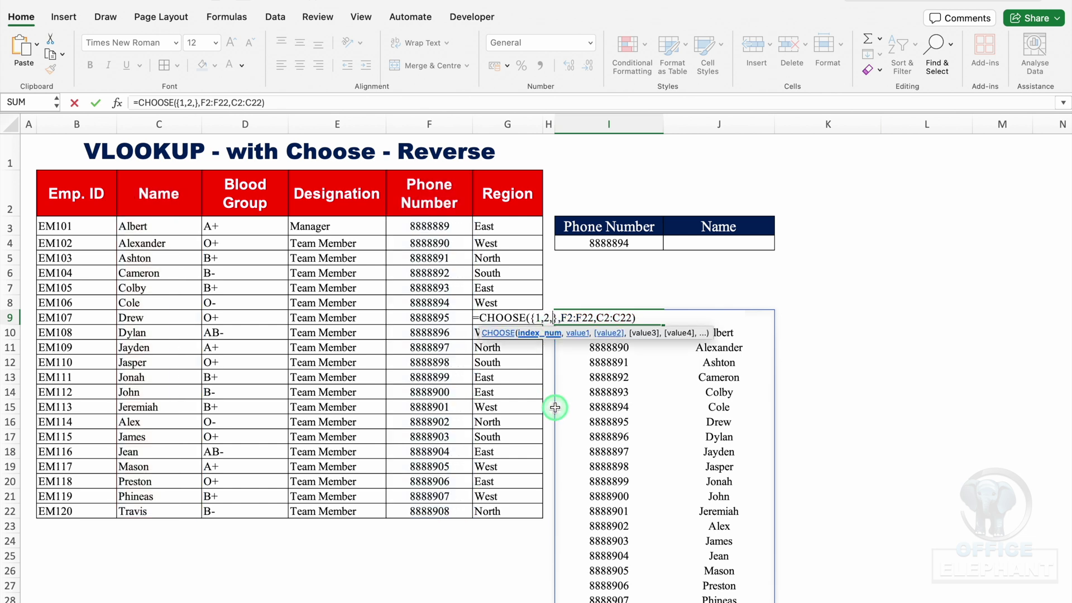
pyautogui.write('3')
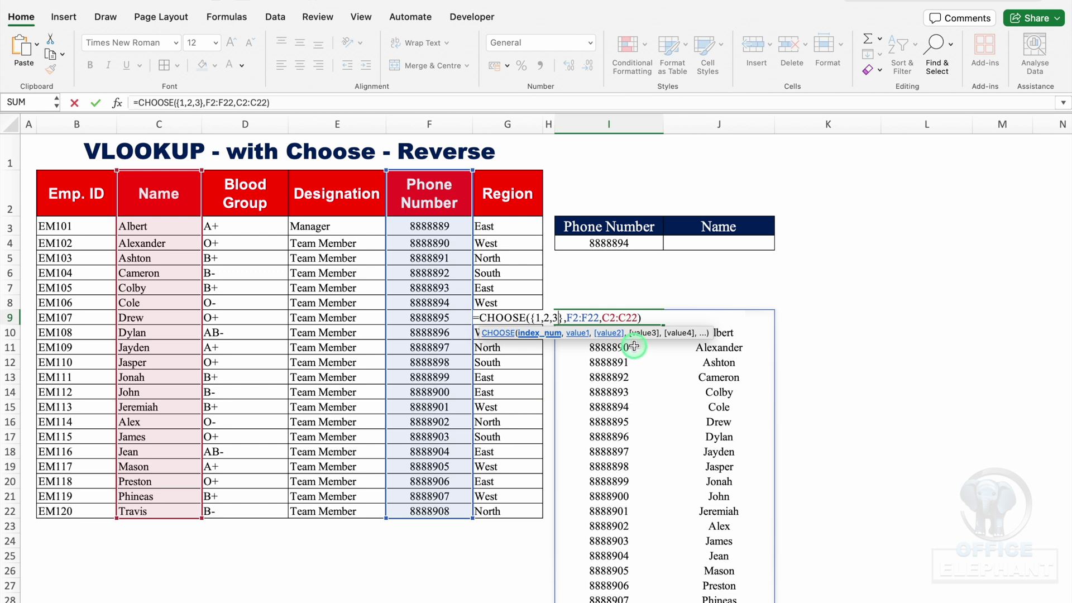
pyautogui.click(638, 321)
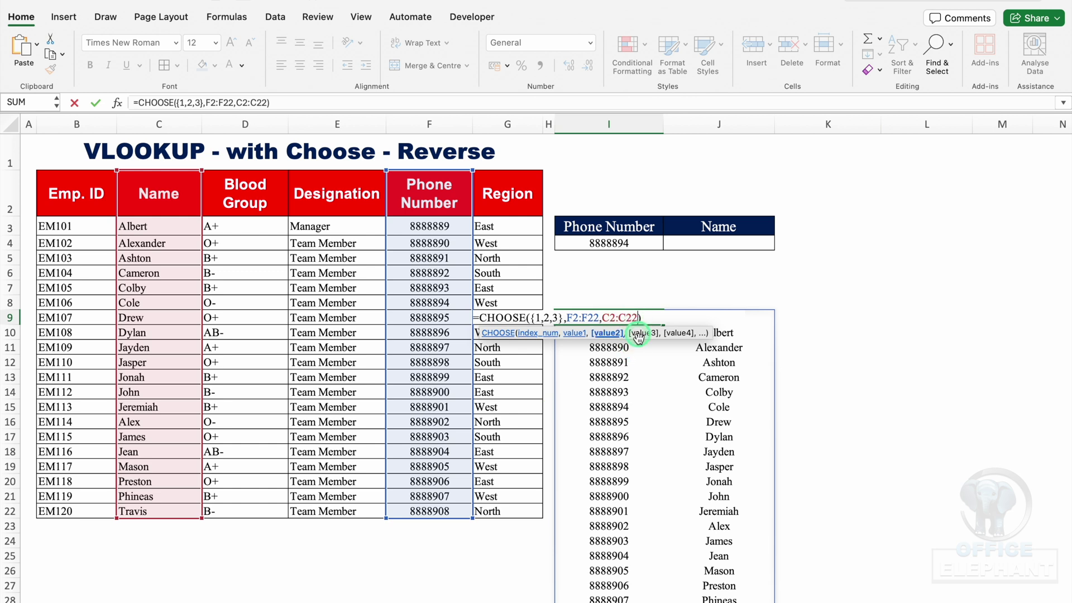
pyautogui.write(',')
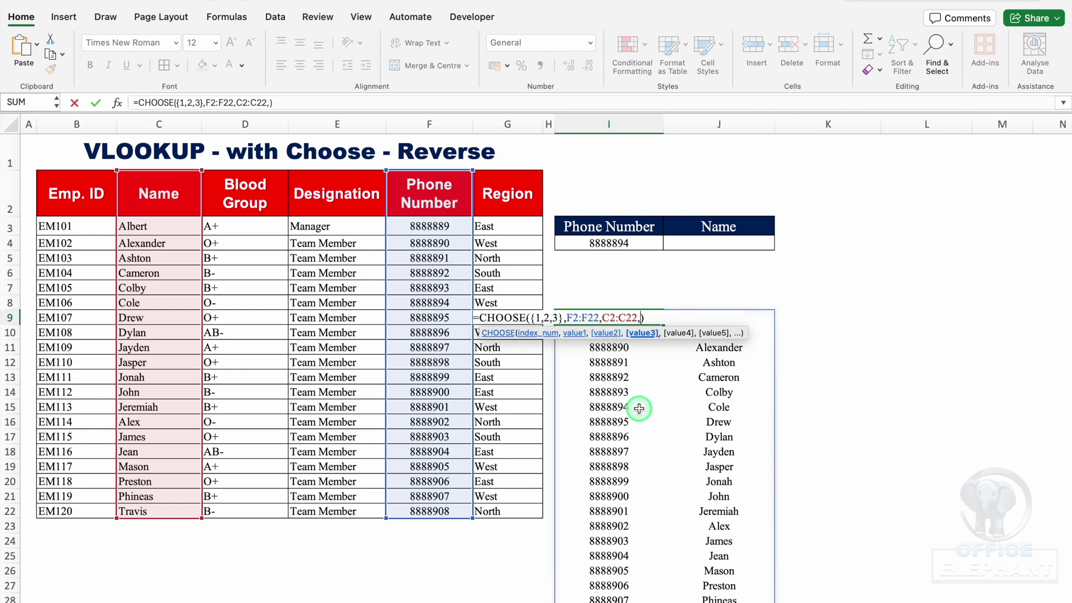
pyautogui.moveTo(346, 187); pyautogui.dragTo(350, 518)
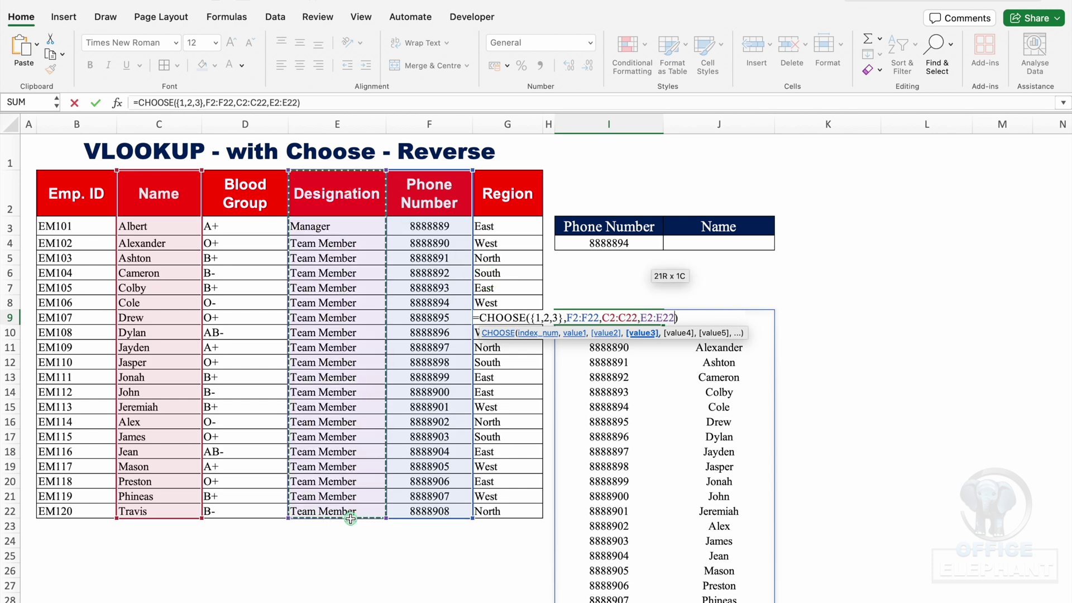
pyautogui.press('Return')
# Check the three spilled header cells and undo the addition of the Designation column to the I9 formula.
pyautogui.click(695, 299)
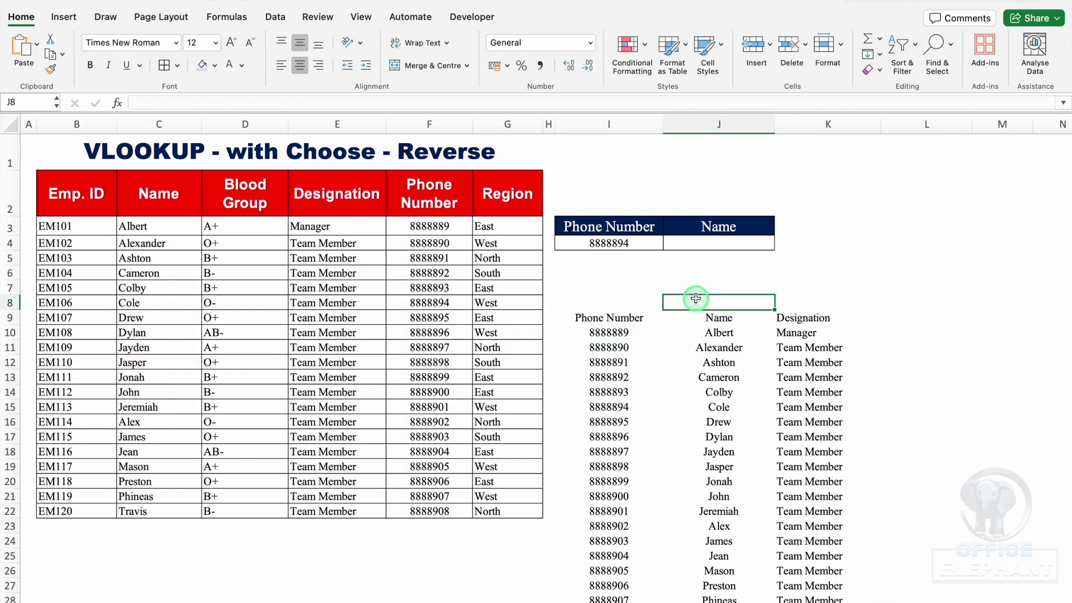
pyautogui.click(614, 317)
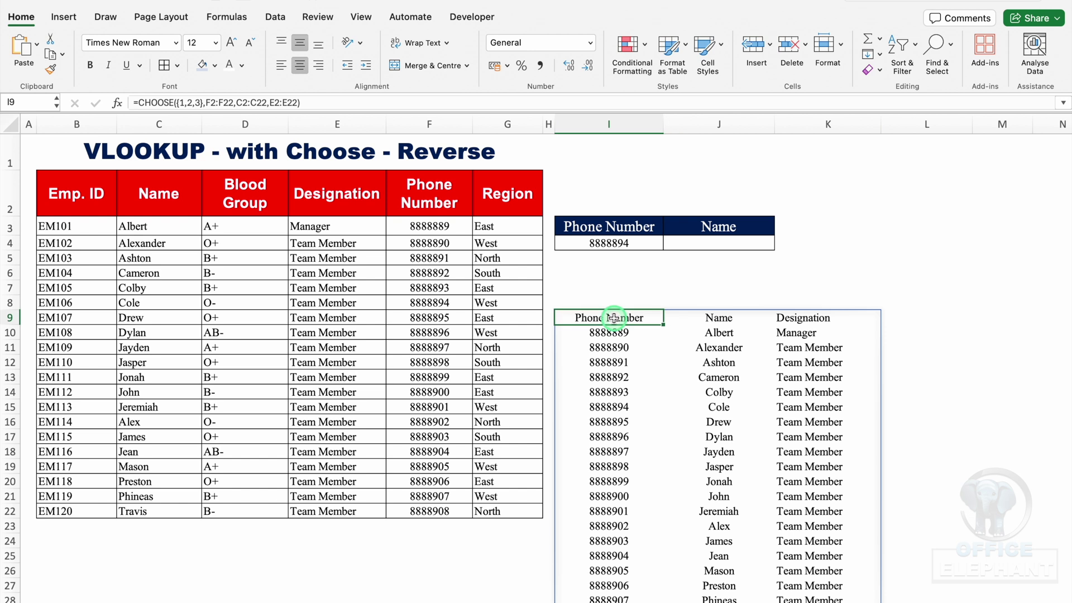
pyautogui.click(719, 317)
pyautogui.click(802, 317)
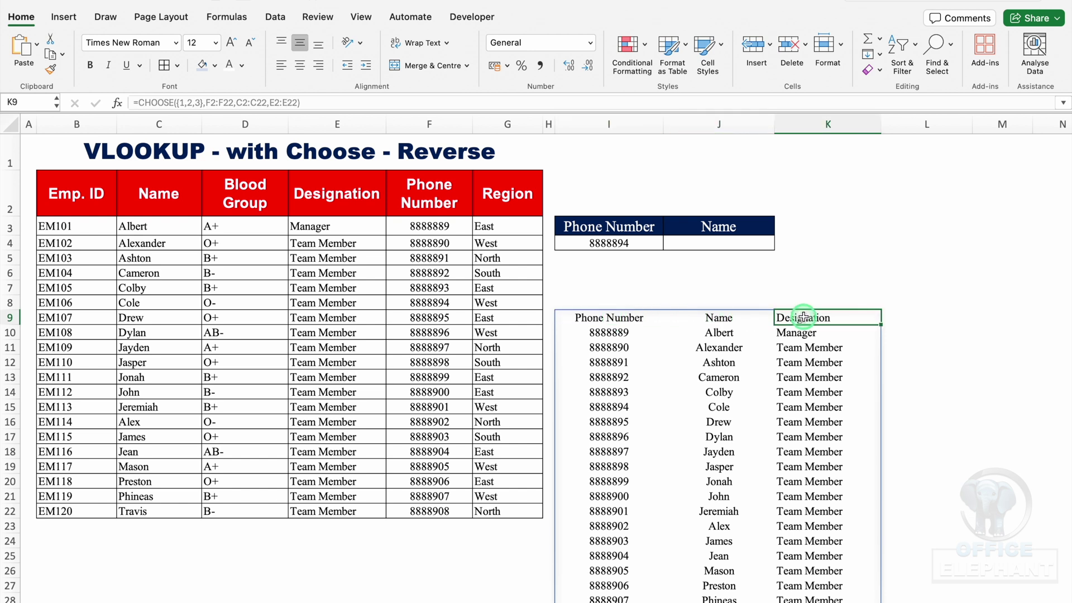
pyautogui.press('super+z')
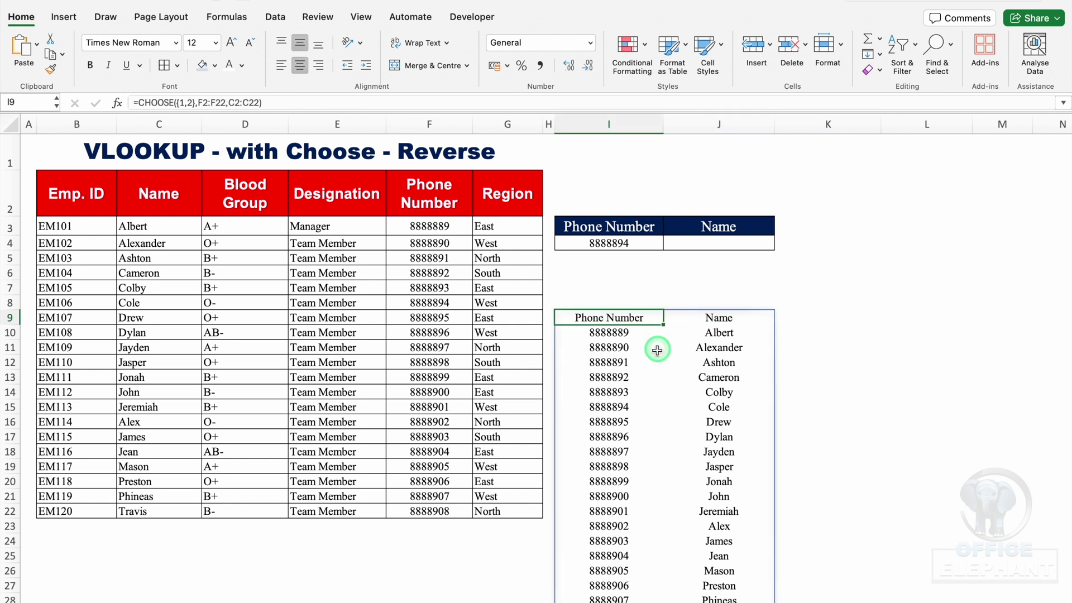
# Start a VLOOKUP formula in cell J4 with the phone number in I4 as lookup value.
pyautogui.click(708, 242)
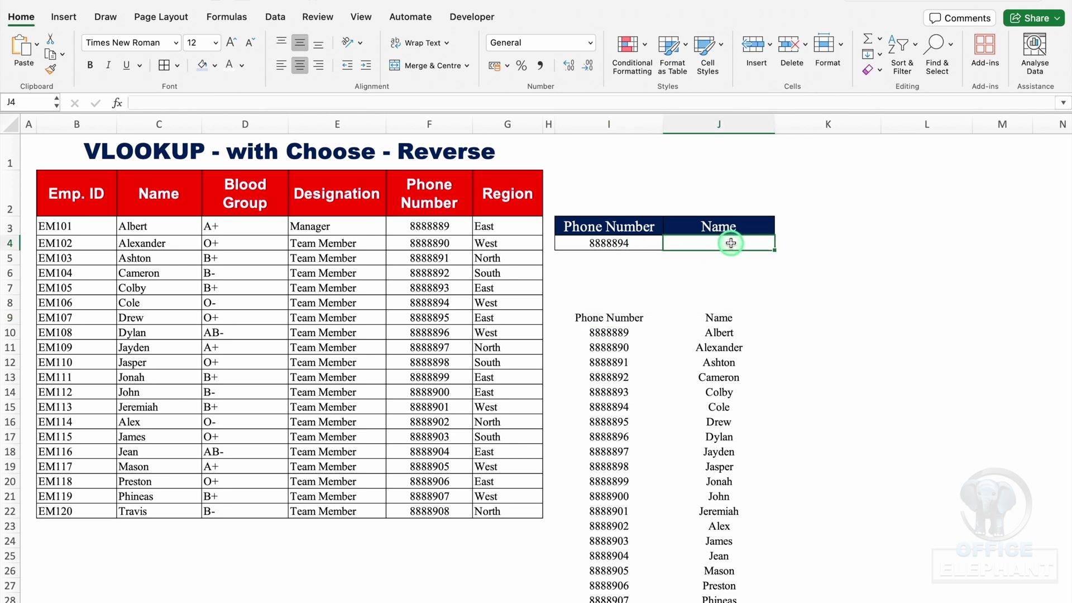
pyautogui.write('=vlo')
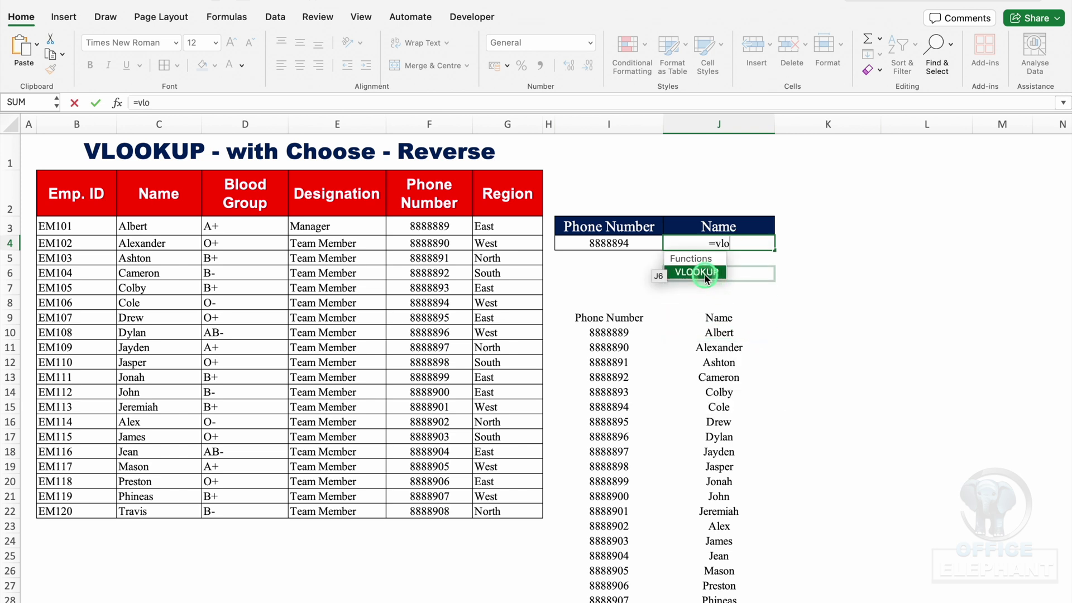
pyautogui.press('Tab')
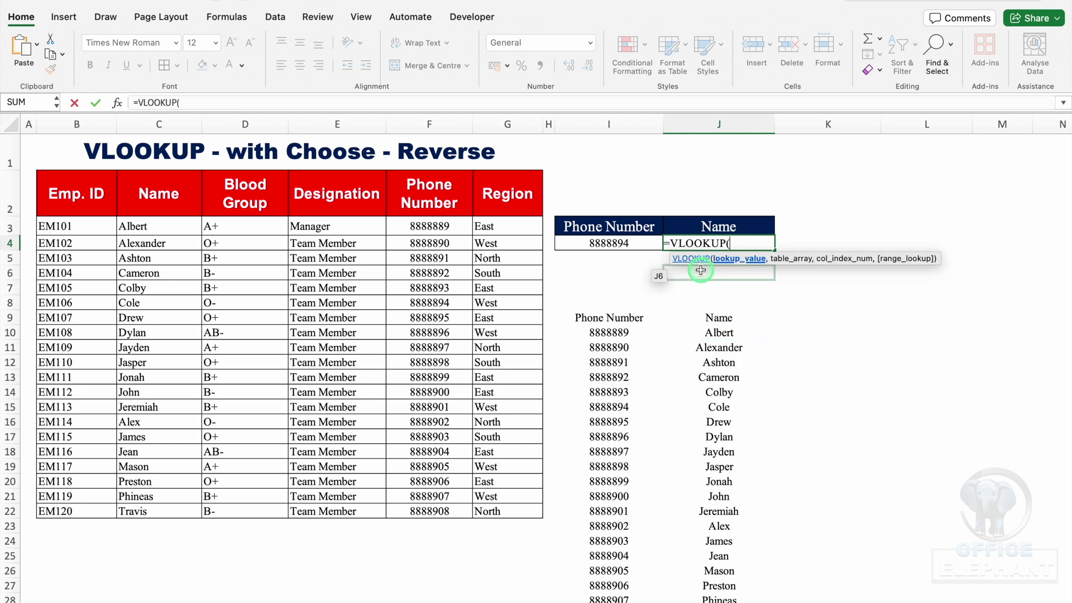
pyautogui.click(619, 243)
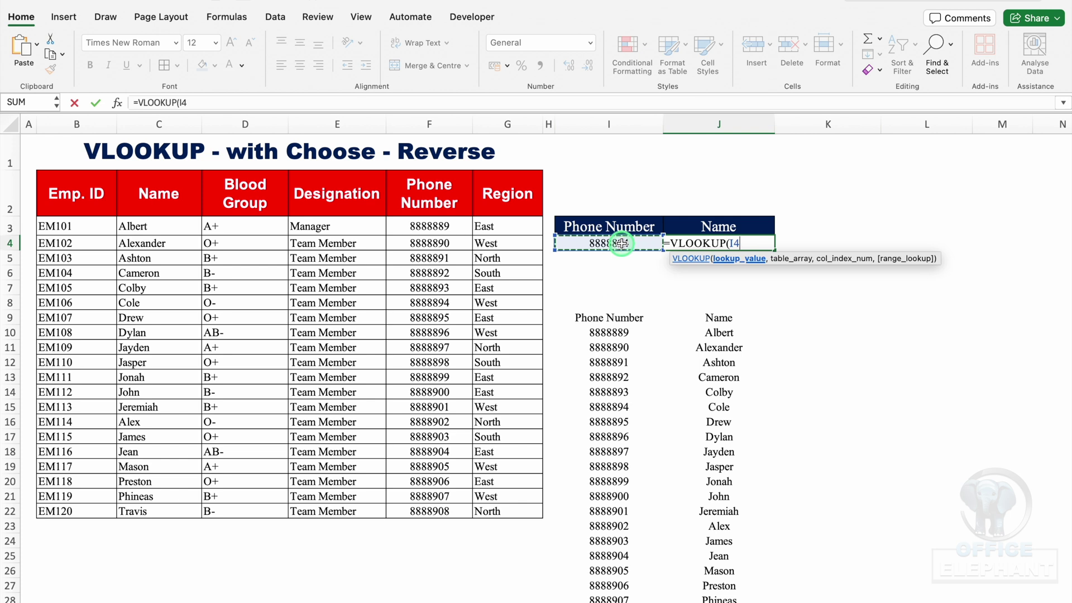
pyautogui.write(',')
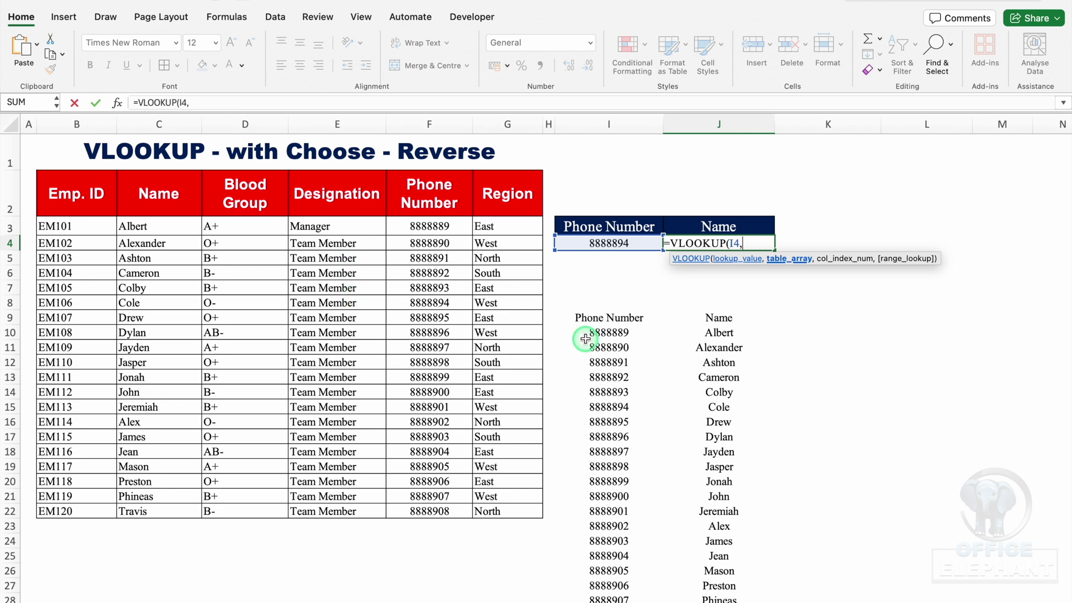
# Add CHOOSE({1,2},F2:F22,C2:C22) as the table array of the VLOOKUP formula in J4.
pyautogui.write('choose')
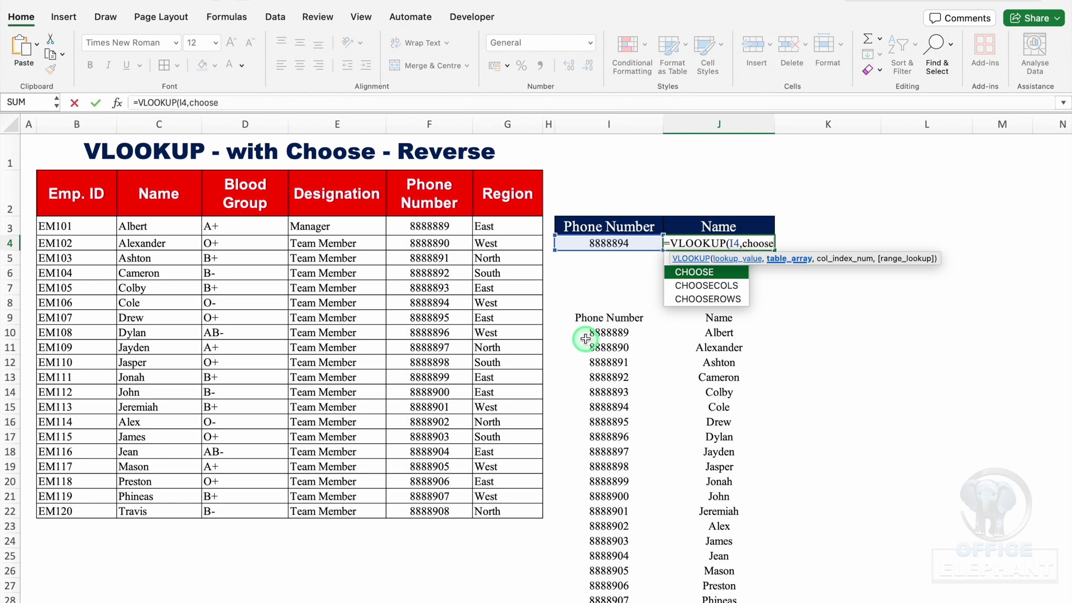
pyautogui.doubleClick(711, 273)
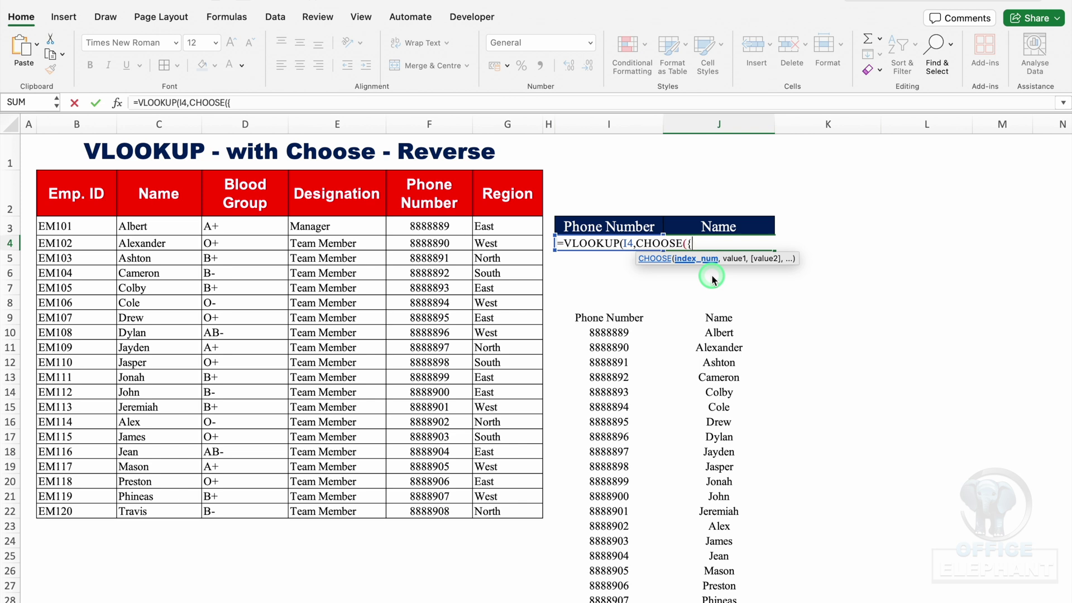
pyautogui.write('{1,2},')
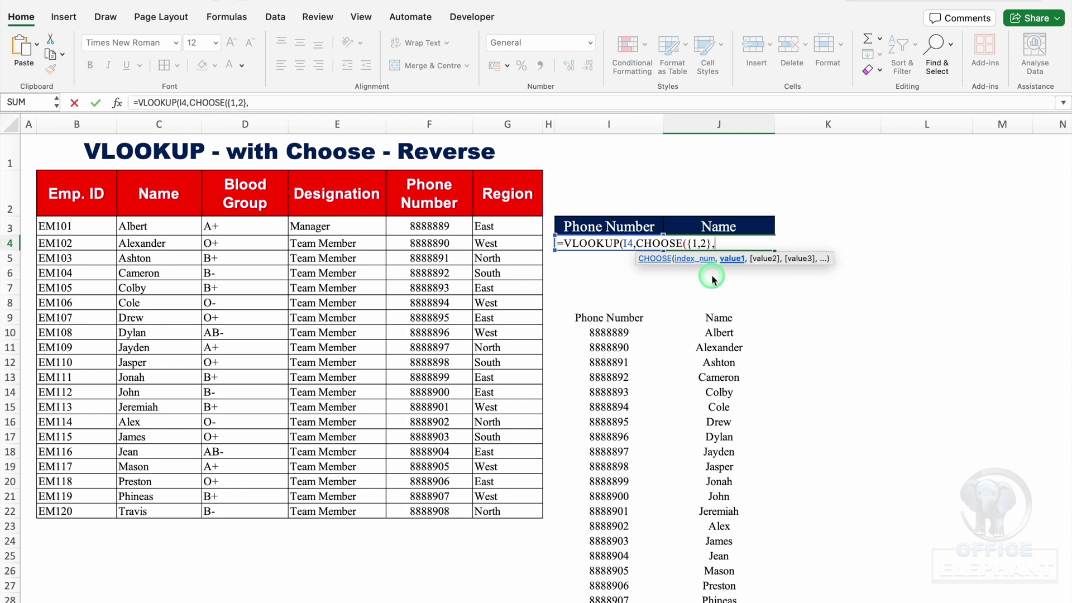
pyautogui.moveTo(438, 199); pyautogui.dragTo(444, 512)
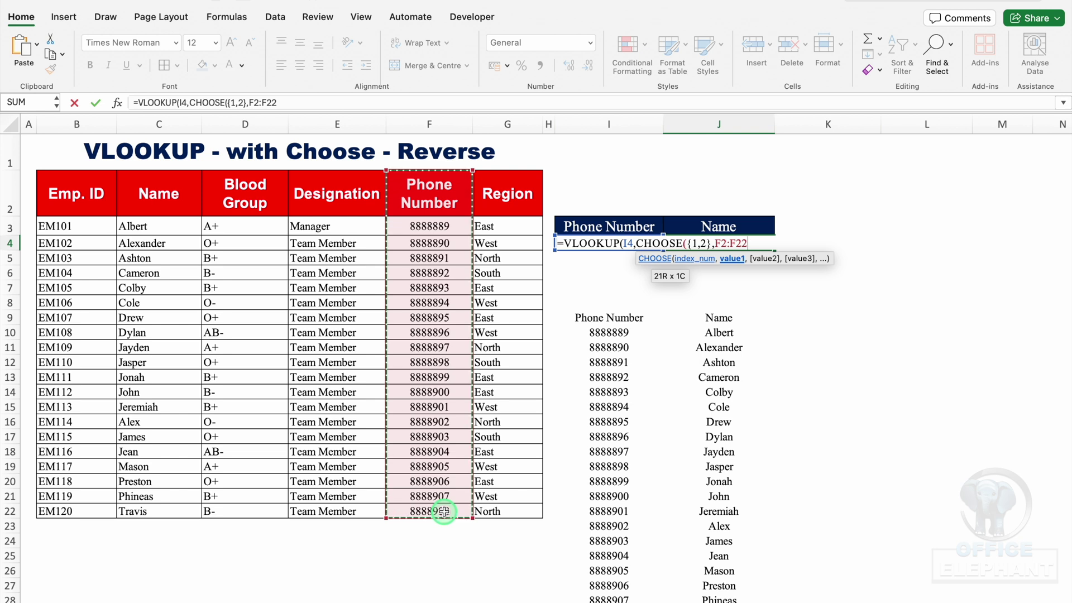
pyautogui.write(',')
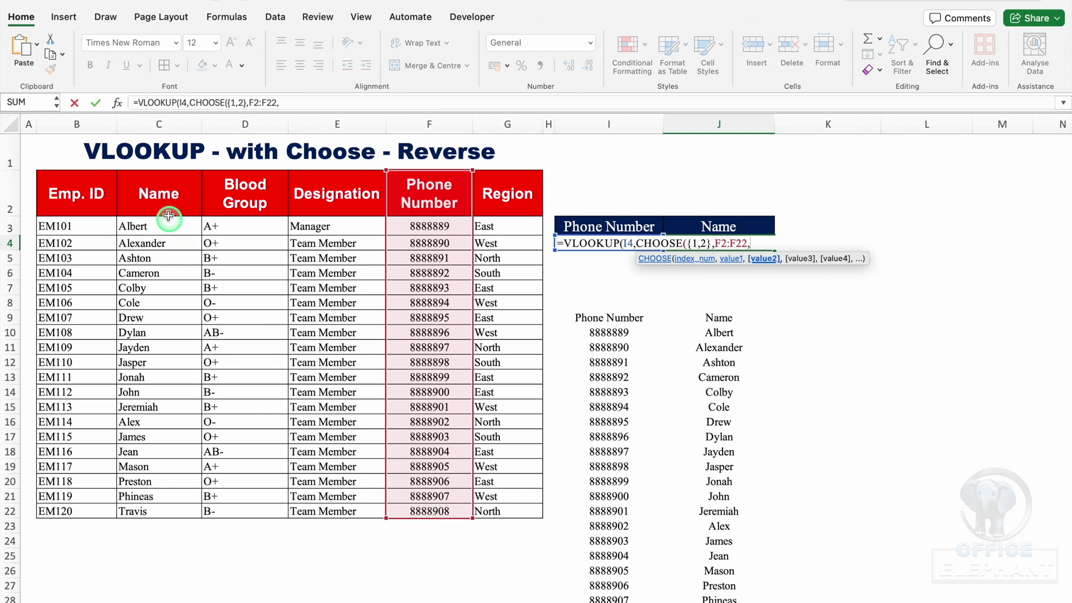
pyautogui.moveTo(158, 195); pyautogui.dragTo(182, 513)
pyautogui.write(')')
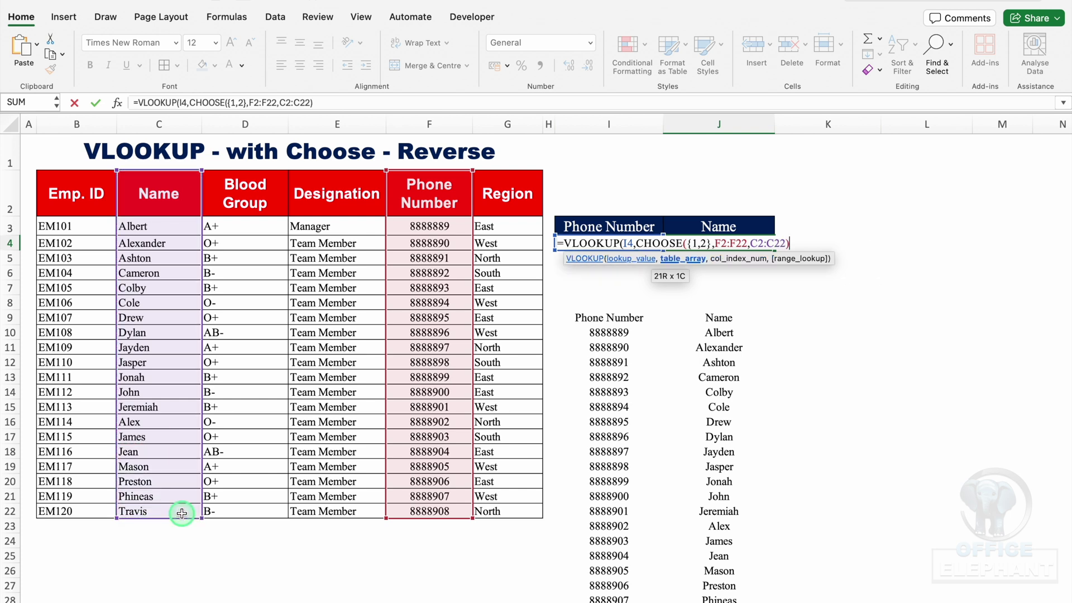
# Complete the J4 VLOOKUP with column index 2 and range lookup 0, and check its lookup cell I4.
pyautogui.write(',')
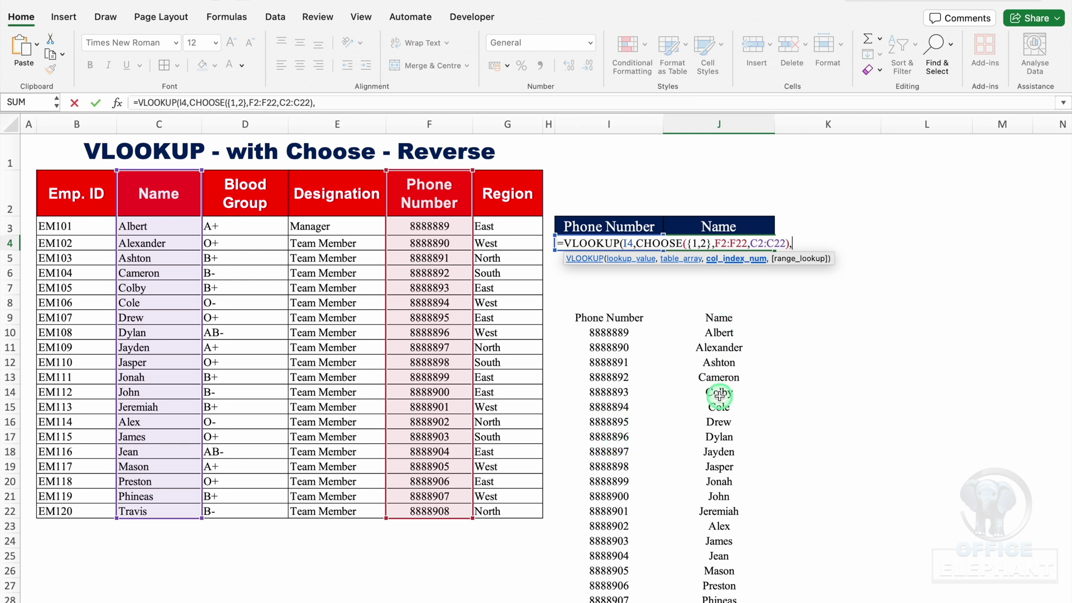
pyautogui.write('2,')
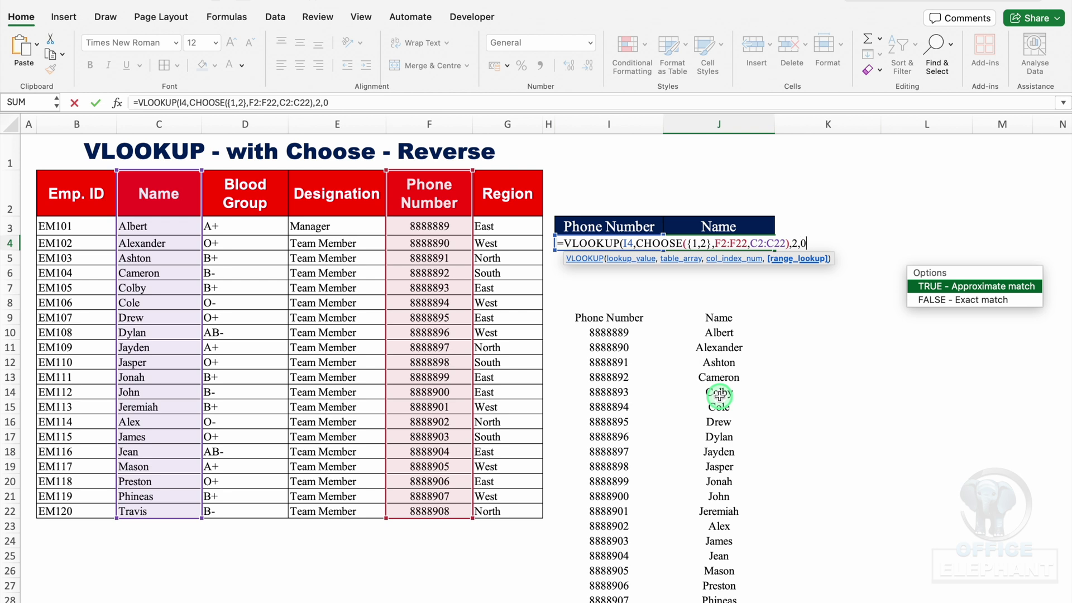
pyautogui.write('0)')
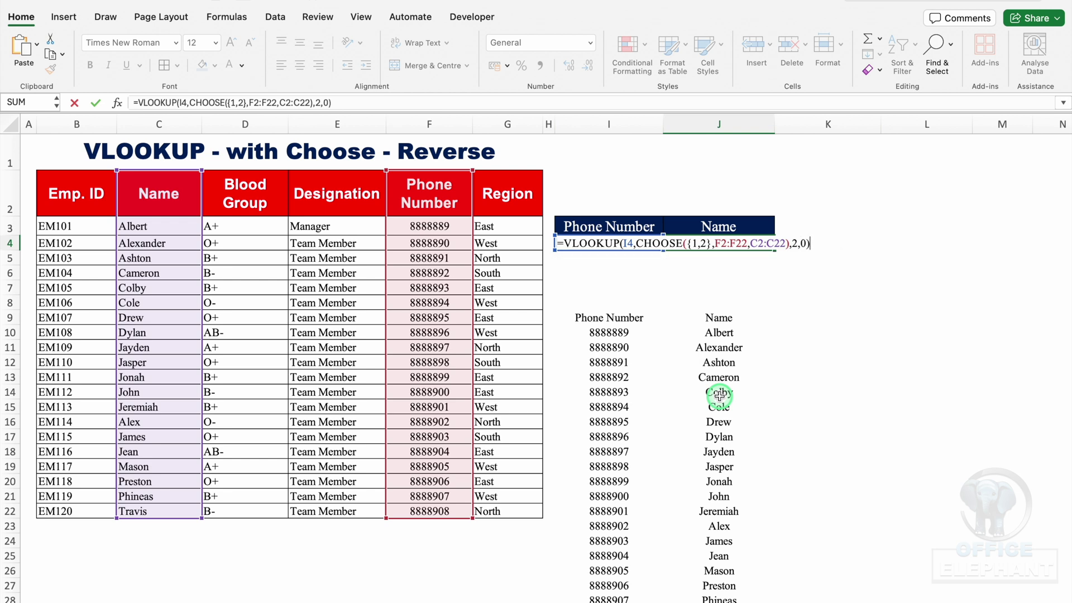
pyautogui.press('Return')
pyautogui.click(618, 244)
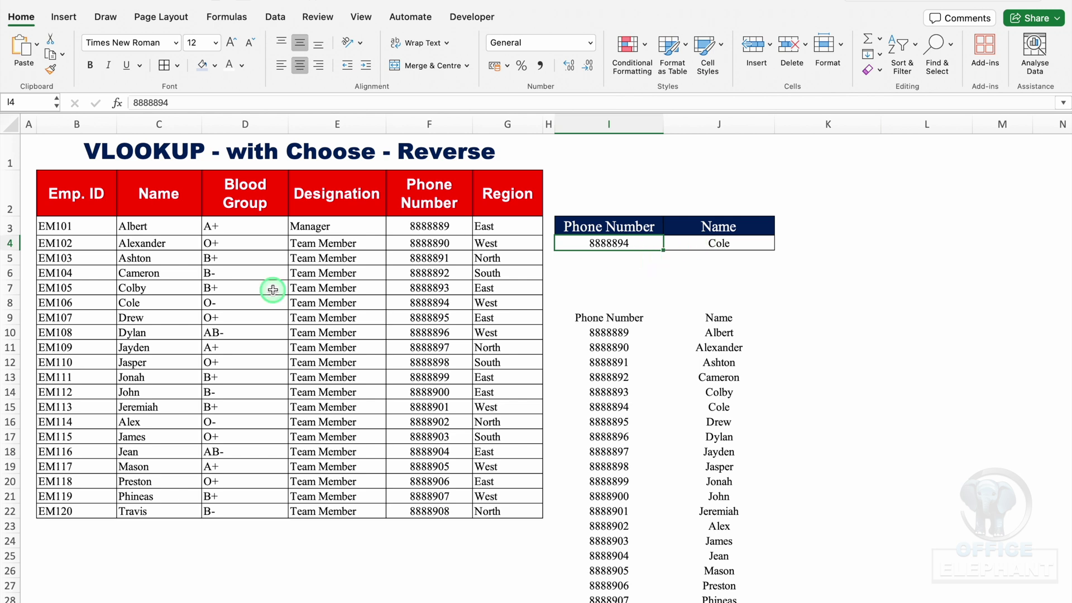
# Shade the Name to Phone Number cells C8:F8 and C15:F15 with the light blue fill colour.
pyautogui.moveTo(430, 303); pyautogui.dragTo(146, 305)
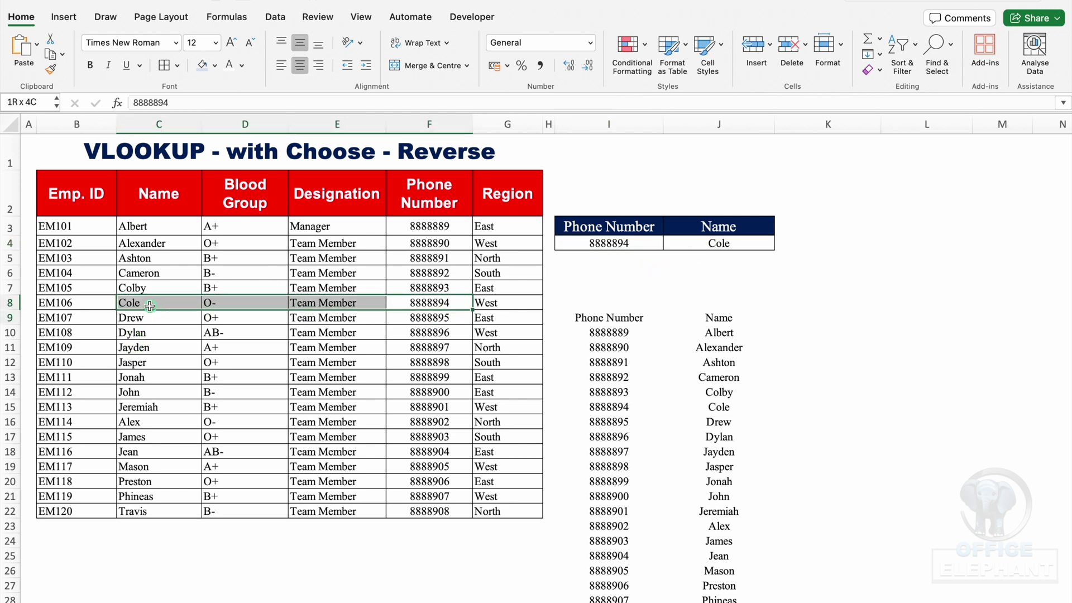
pyautogui.click(203, 65)
pyautogui.moveTo(140, 407); pyautogui.dragTo(441, 407)
pyautogui.click(203, 65)
# Copy the phone number from F15 into lookup cell I4 and check the formula result in J4.
pyautogui.click(429, 407)
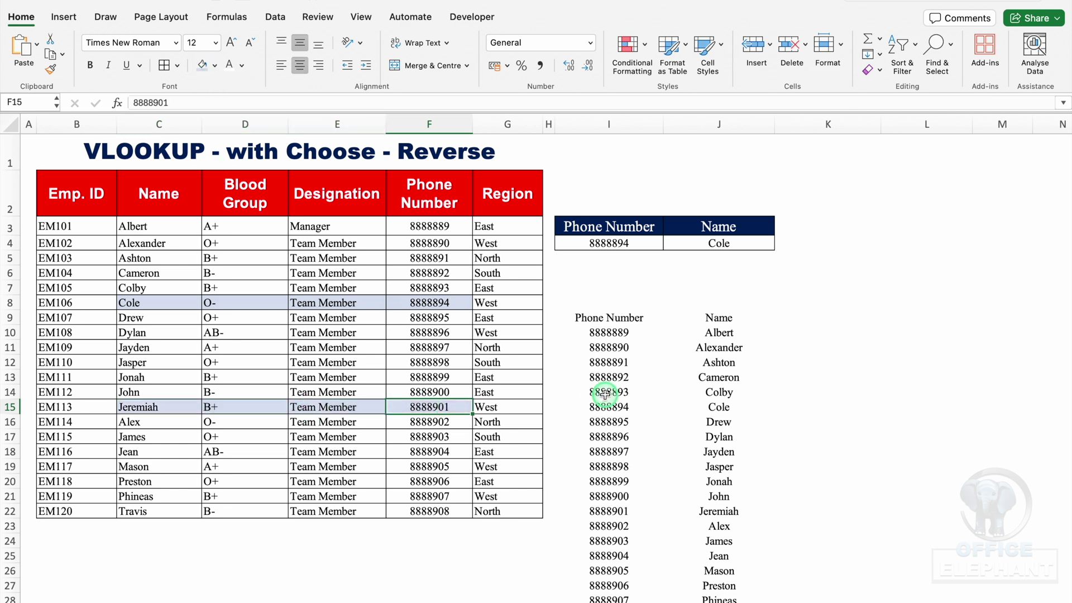
pyautogui.hotkey('ctrl', 'c')
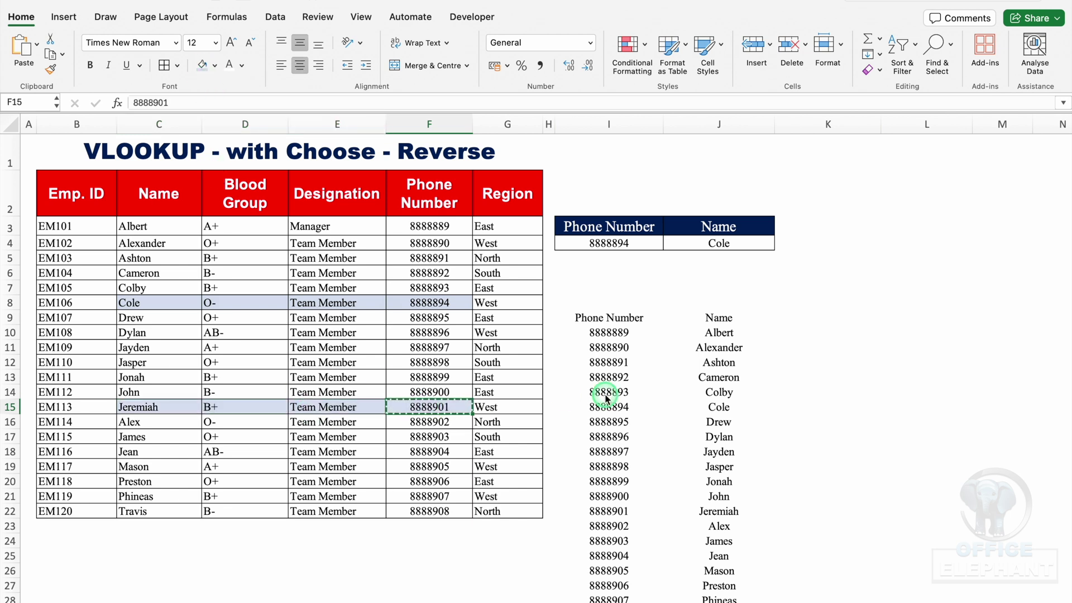
pyautogui.click(638, 241)
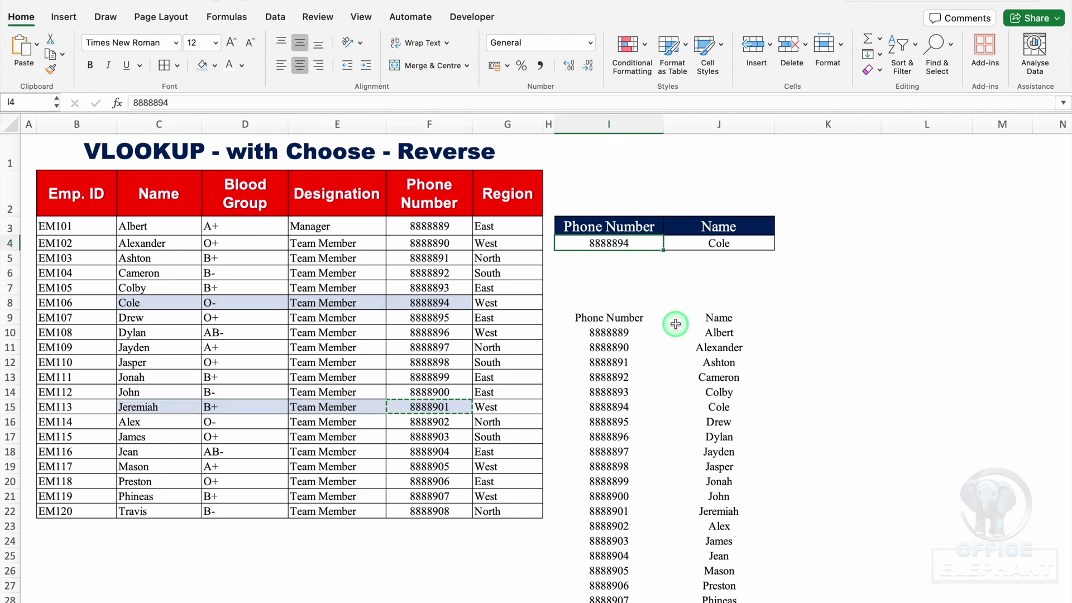
pyautogui.hotkey('ctrl', 'v')
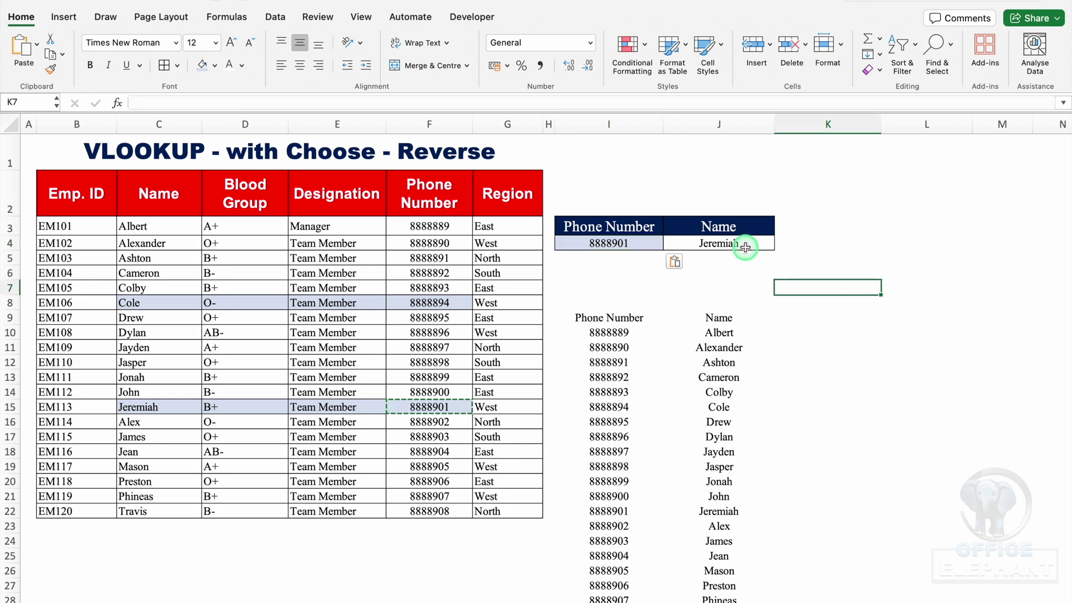
pyautogui.click(744, 244)
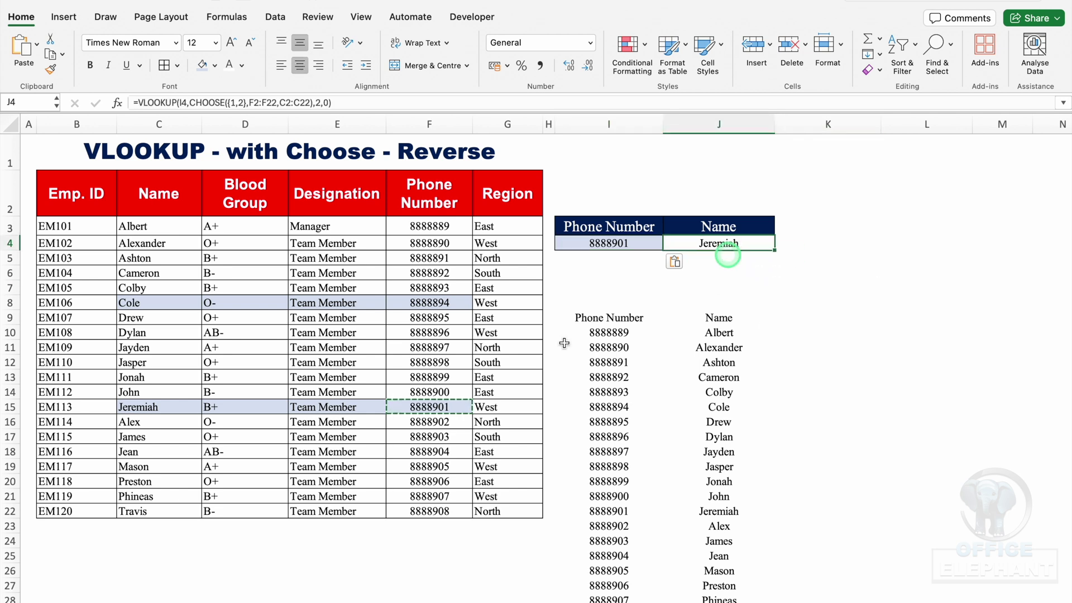
pyautogui.click(899, 259)
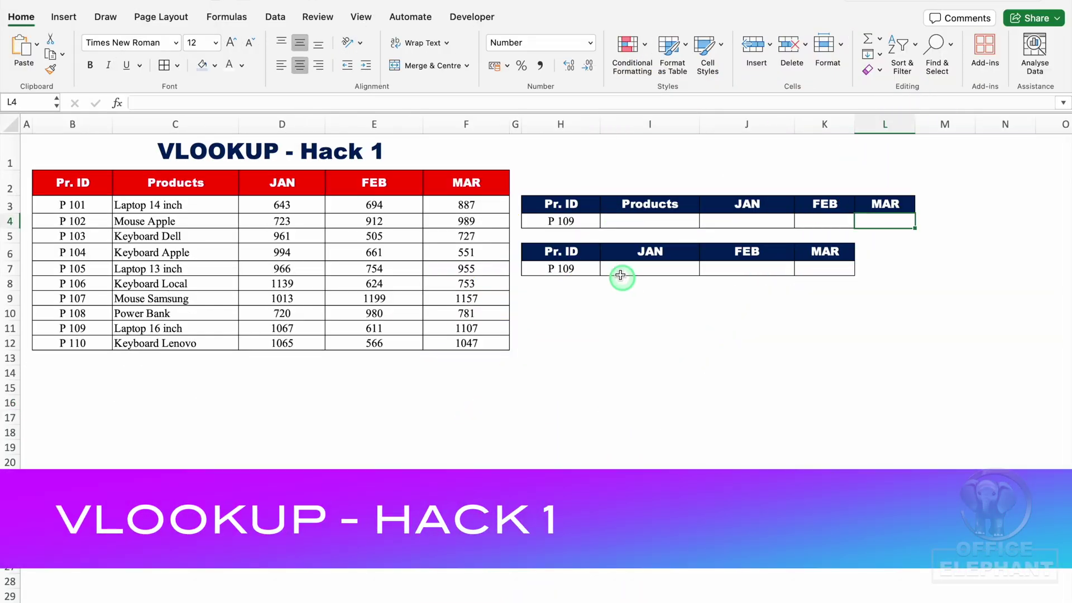
# Look over the two P 109 lookup rows and the result cells I4:L4 on the VLOOKUP - Hack 1 sheet.
pyautogui.click(575, 220)
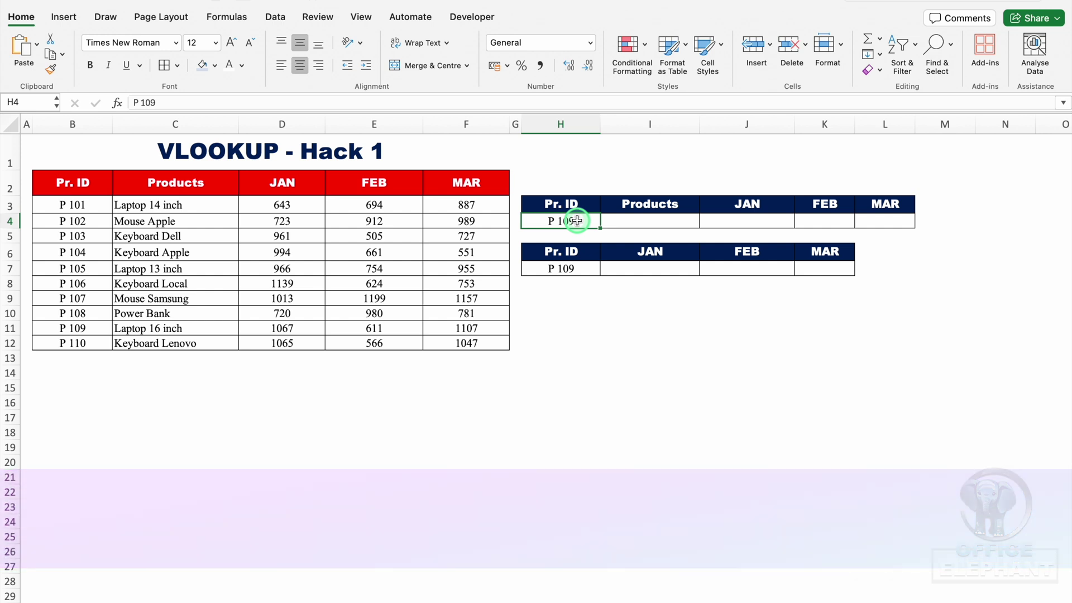
pyautogui.click(653, 218)
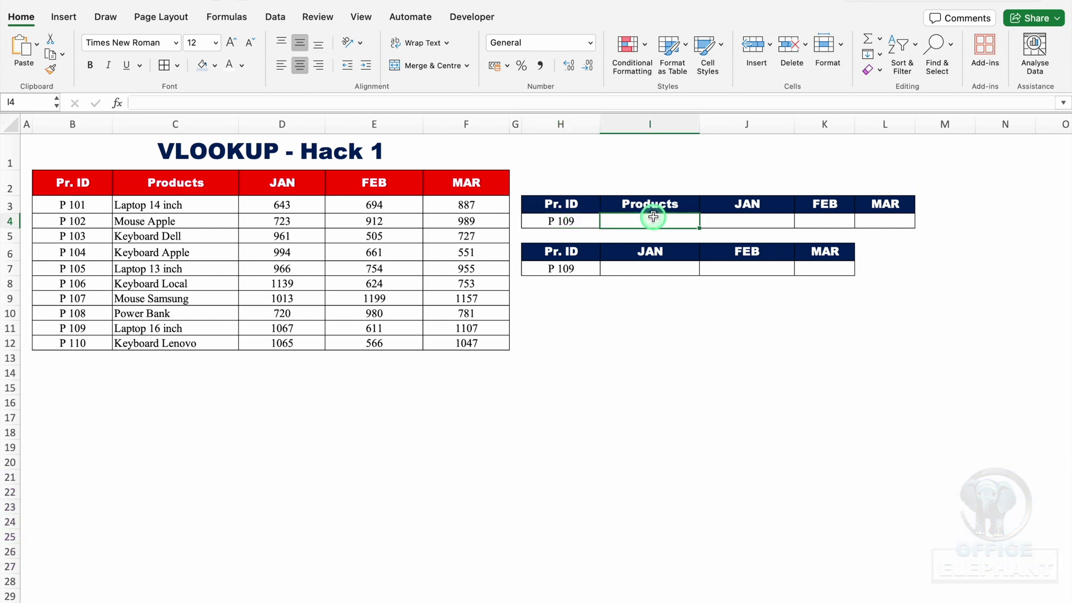
pyautogui.click(725, 219)
pyautogui.click(825, 208)
pyautogui.click(878, 218)
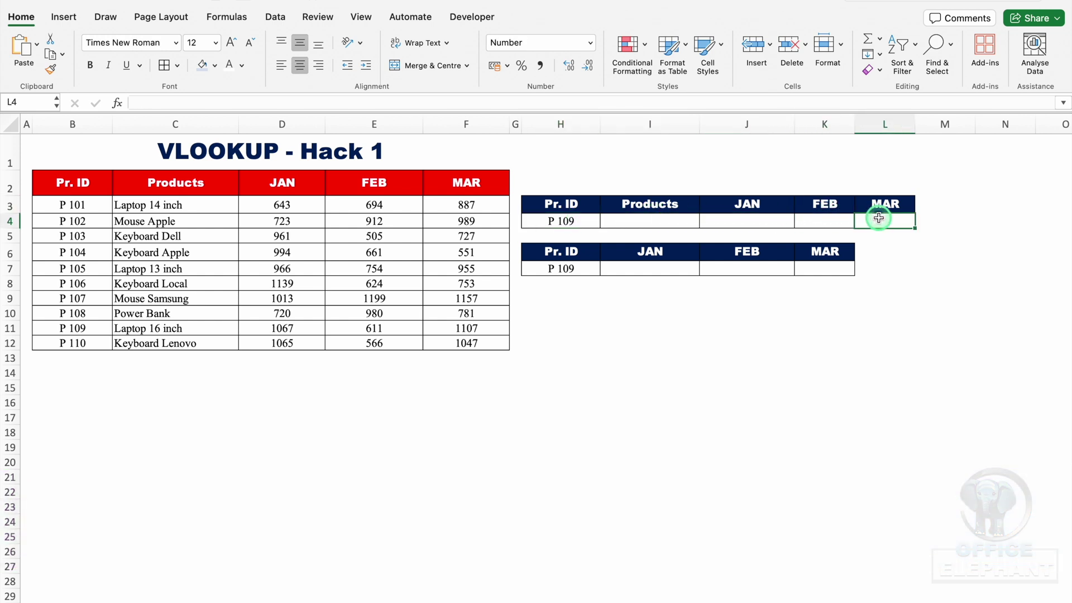
pyautogui.click(577, 269)
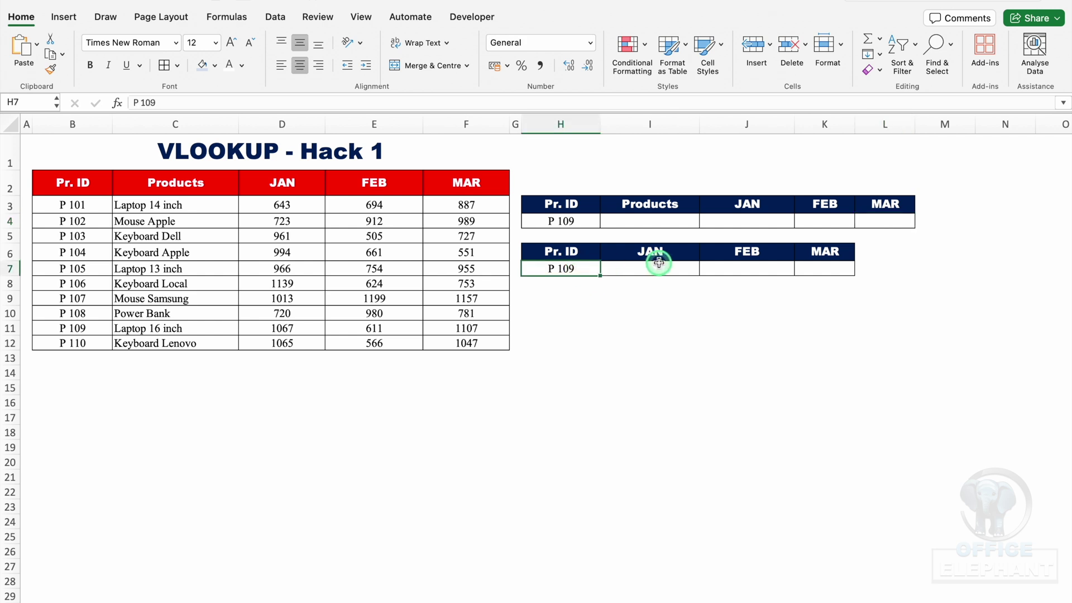
# Start a VLOOKUP formula in I4 with H4 as lookup value and B2:F12 as table array.
pyautogui.click(614, 222)
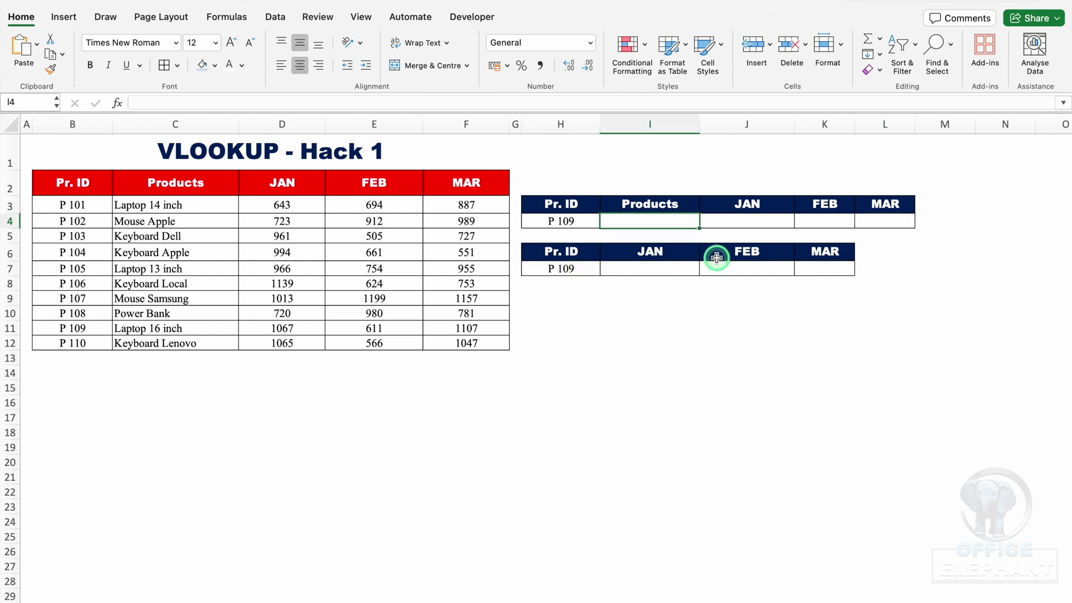
pyautogui.write('=')
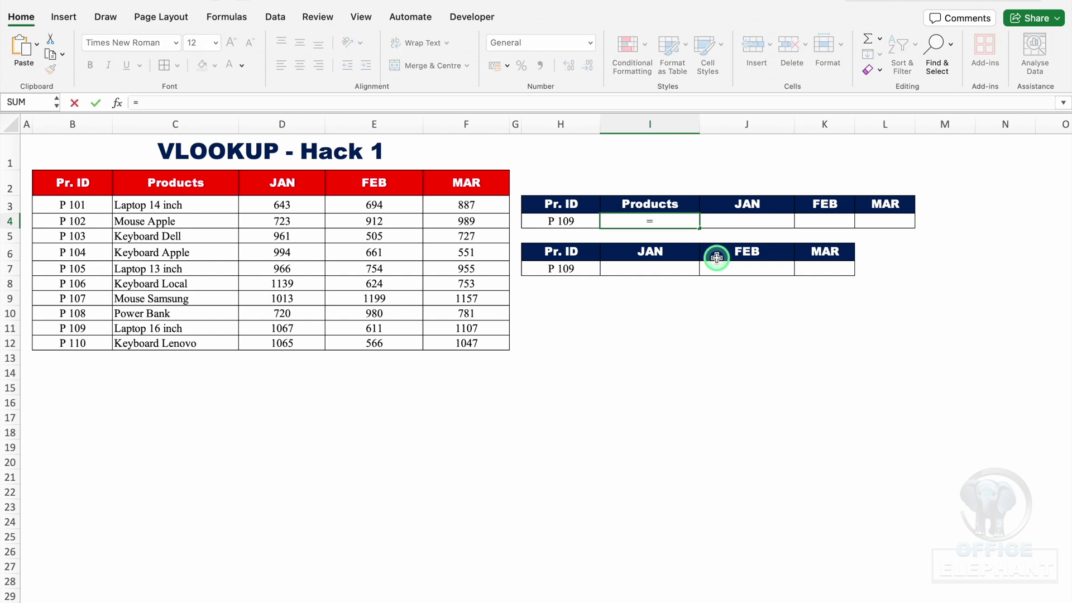
pyautogui.write('vlo')
pyautogui.doubleClick(657, 239)
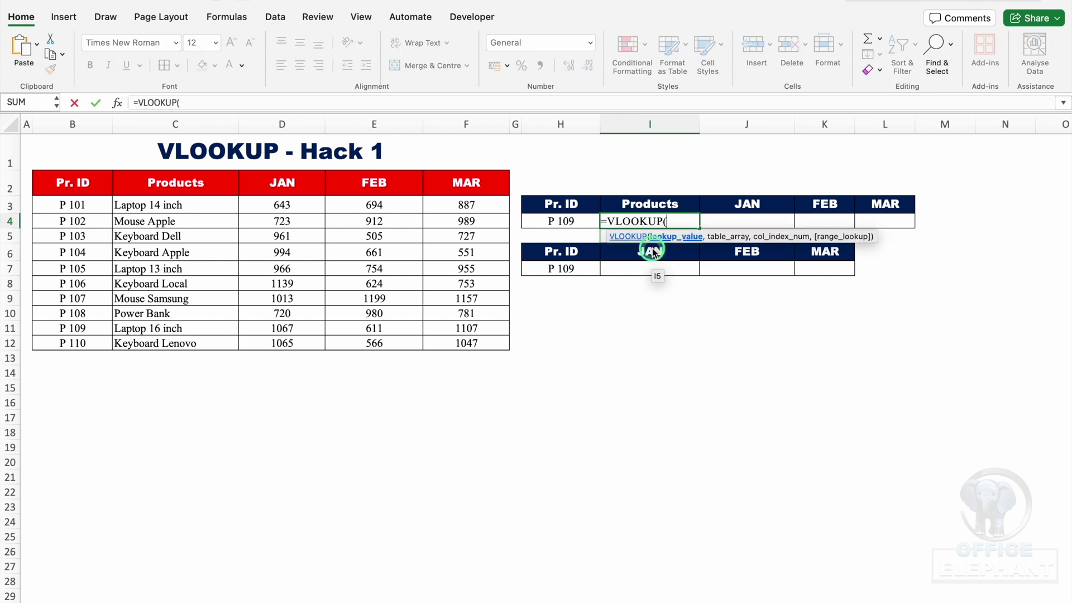
pyautogui.click(572, 218)
pyautogui.write(',')
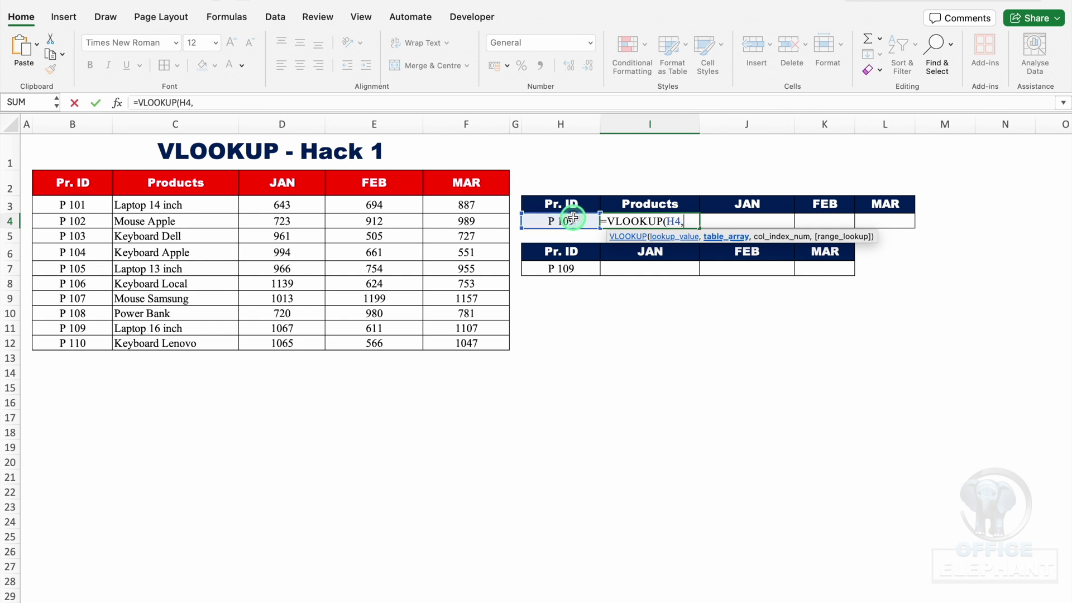
pyautogui.moveTo(75, 185); pyautogui.dragTo(503, 342)
pyautogui.write(',')
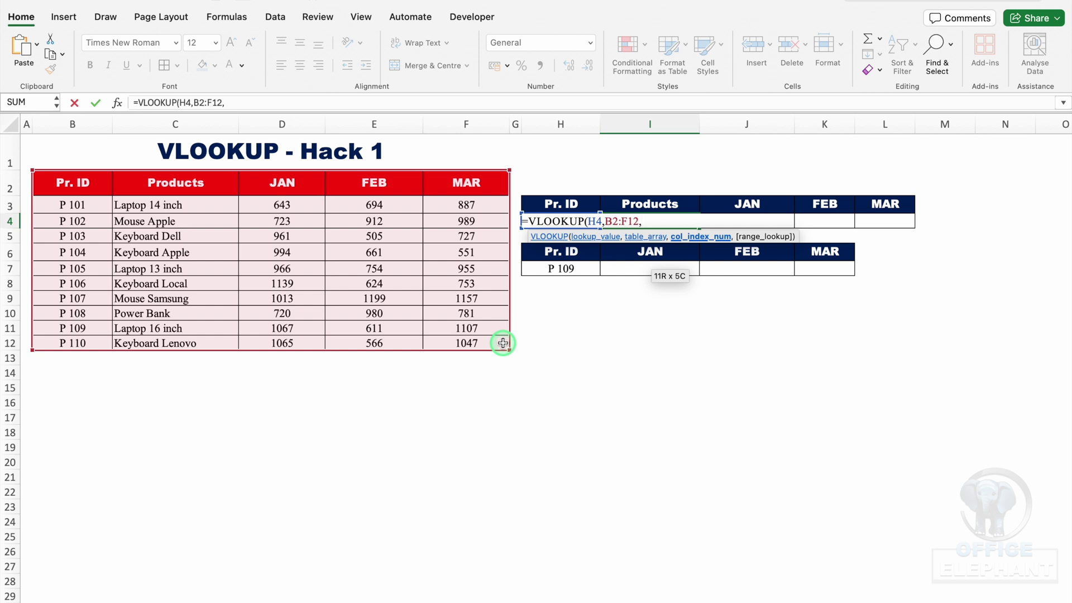
# Complete the I4 VLOOKUP with column index array {2,3,4,5} and range lookup 0.
pyautogui.write('{')
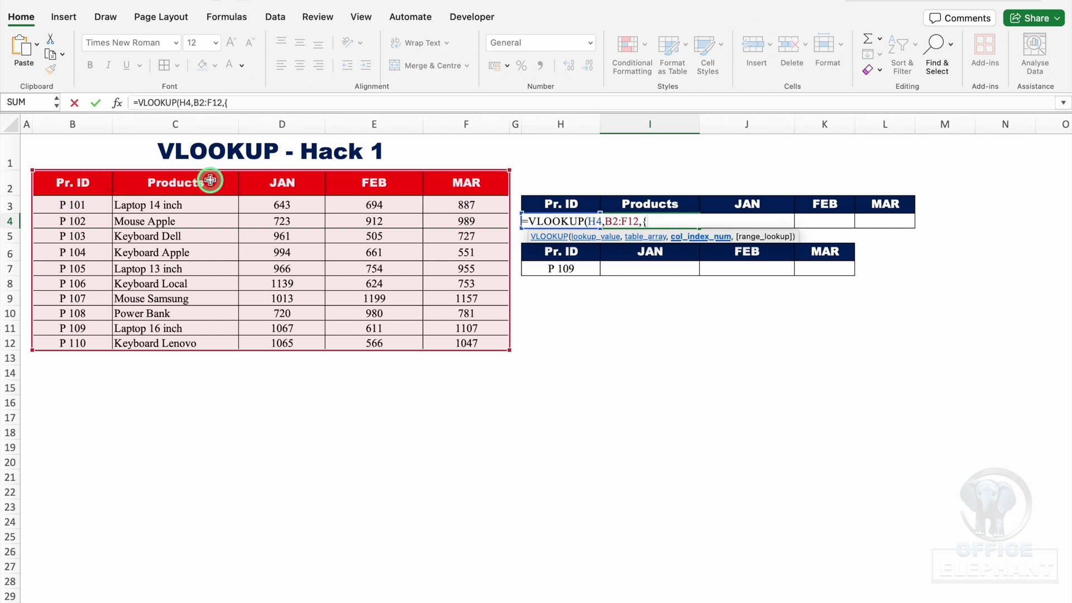
pyautogui.write('2')
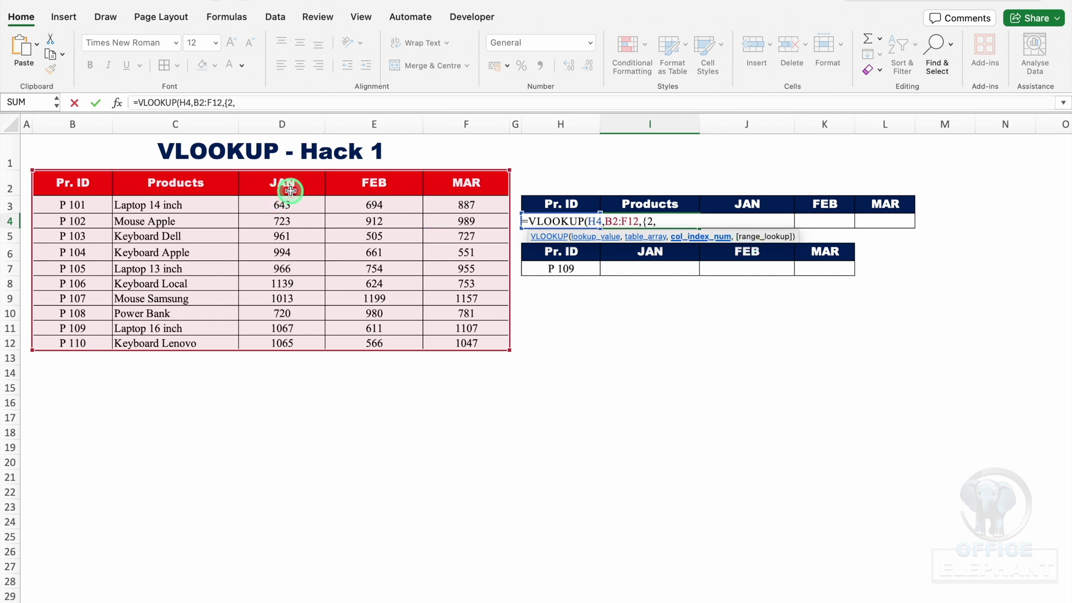
pyautogui.write(',3,4')
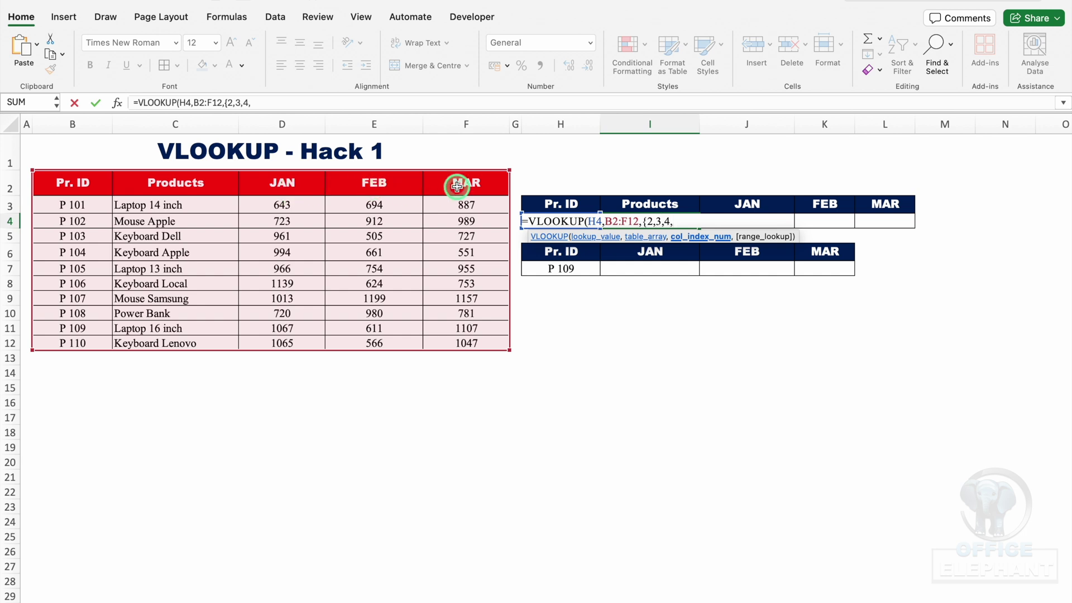
pyautogui.write(',5},')
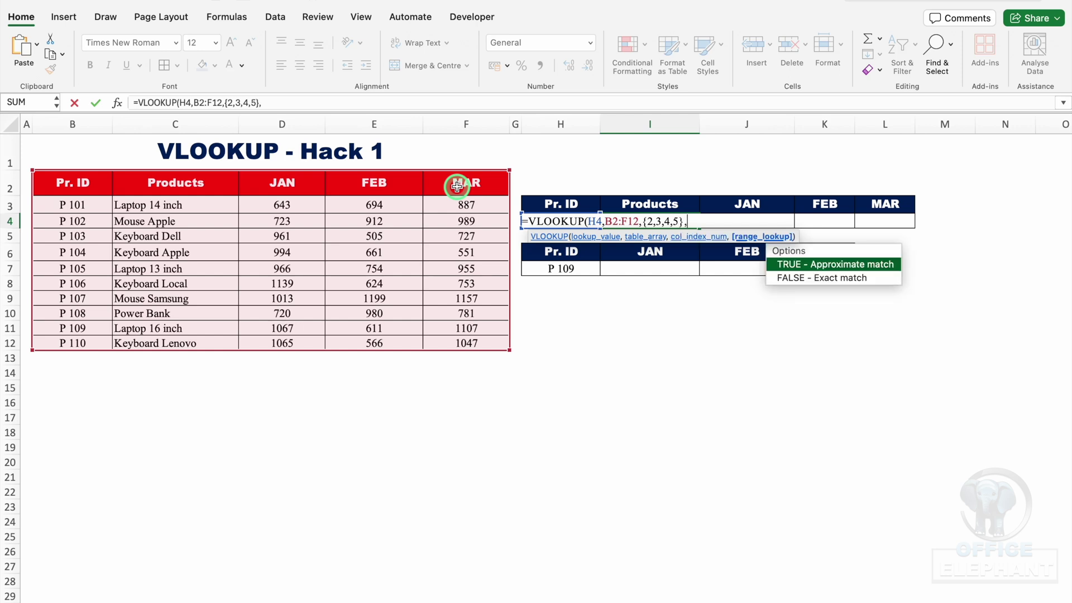
pyautogui.write('0)')
pyautogui.press('Return')
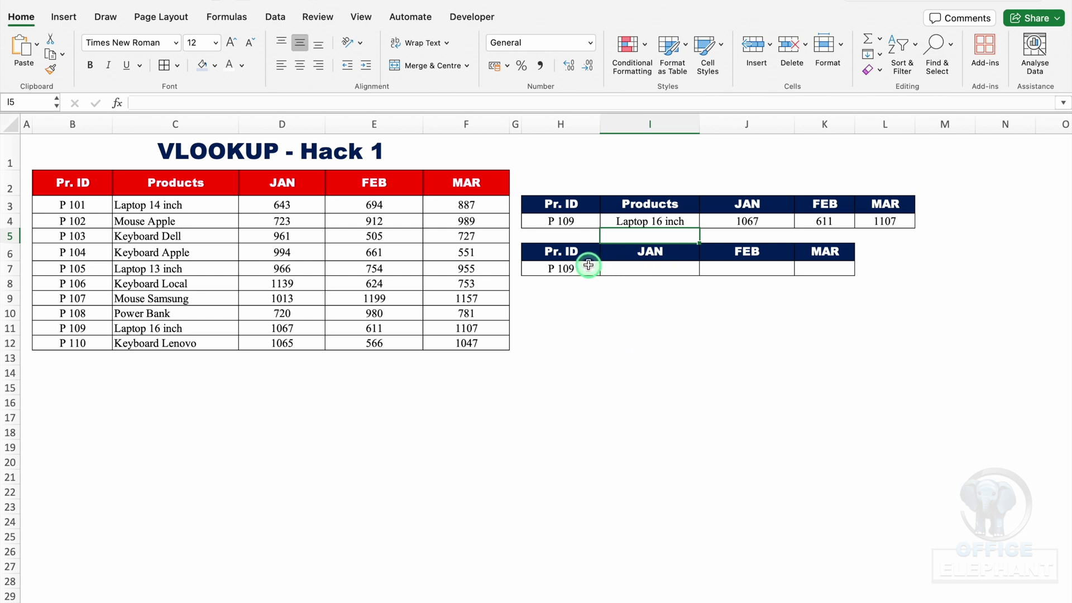
# Start a VLOOKUP formula in I7 with H7 as lookup value and B2:F12 as table array.
pyautogui.click(663, 267)
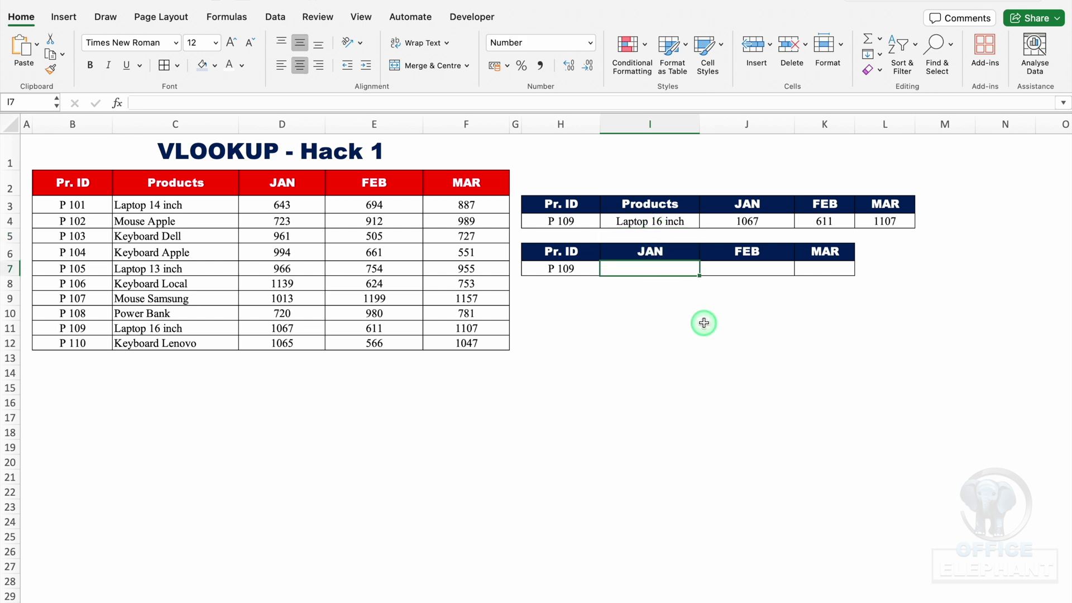
pyautogui.write('=vlo')
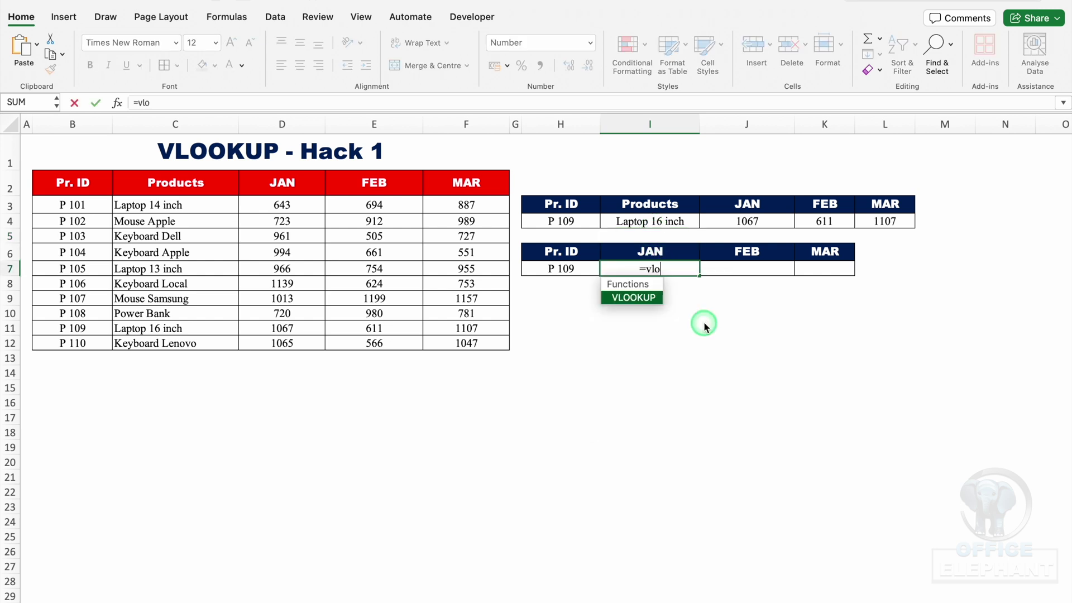
pyautogui.doubleClick(645, 297)
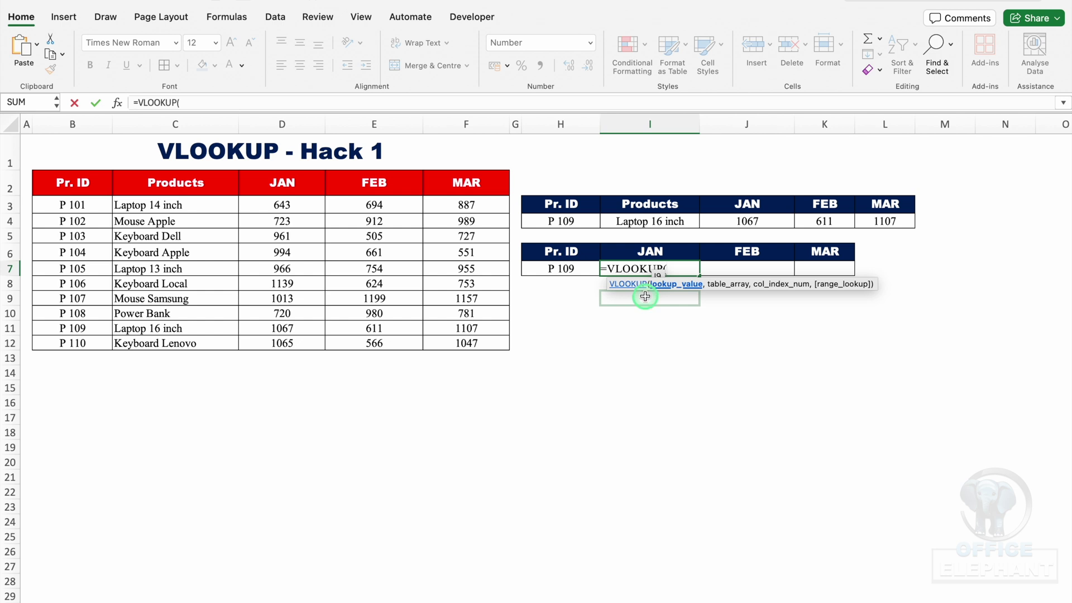
pyautogui.click(576, 267)
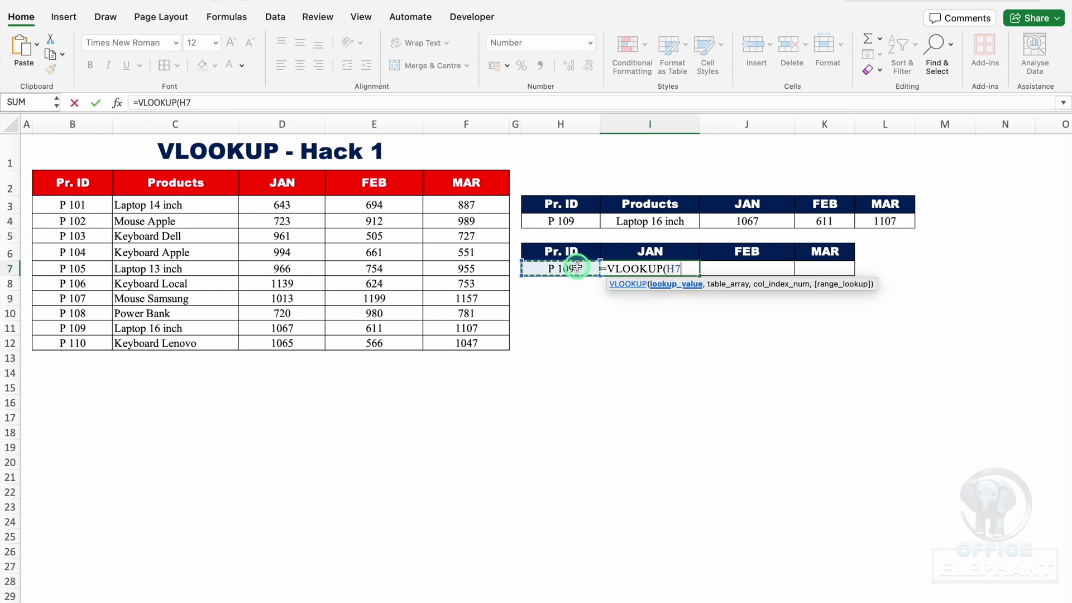
pyautogui.write(',')
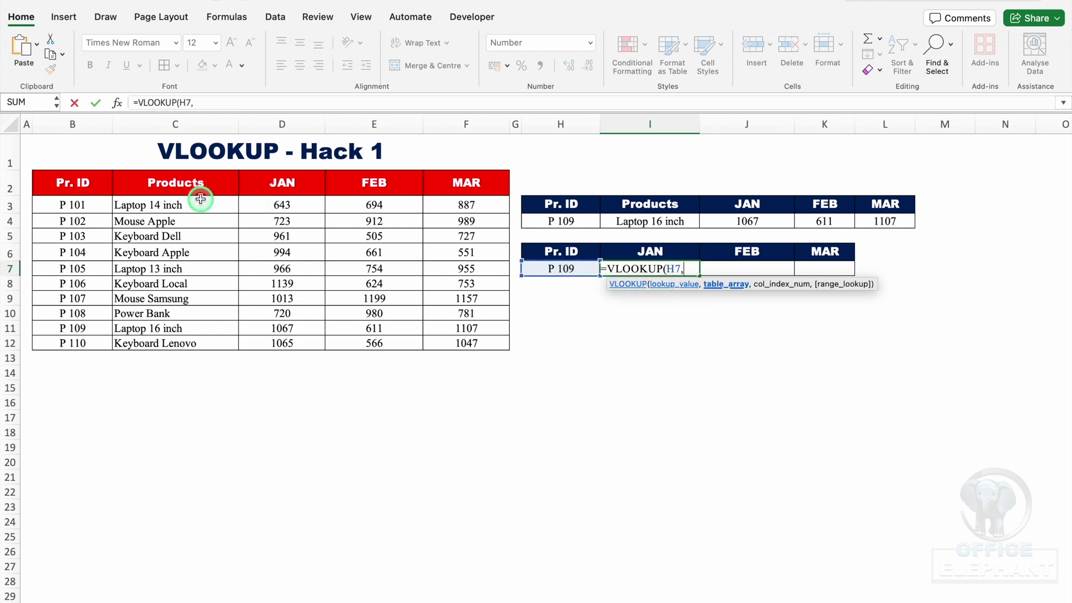
pyautogui.moveTo(79, 184); pyautogui.dragTo(477, 341)
pyautogui.write(',')
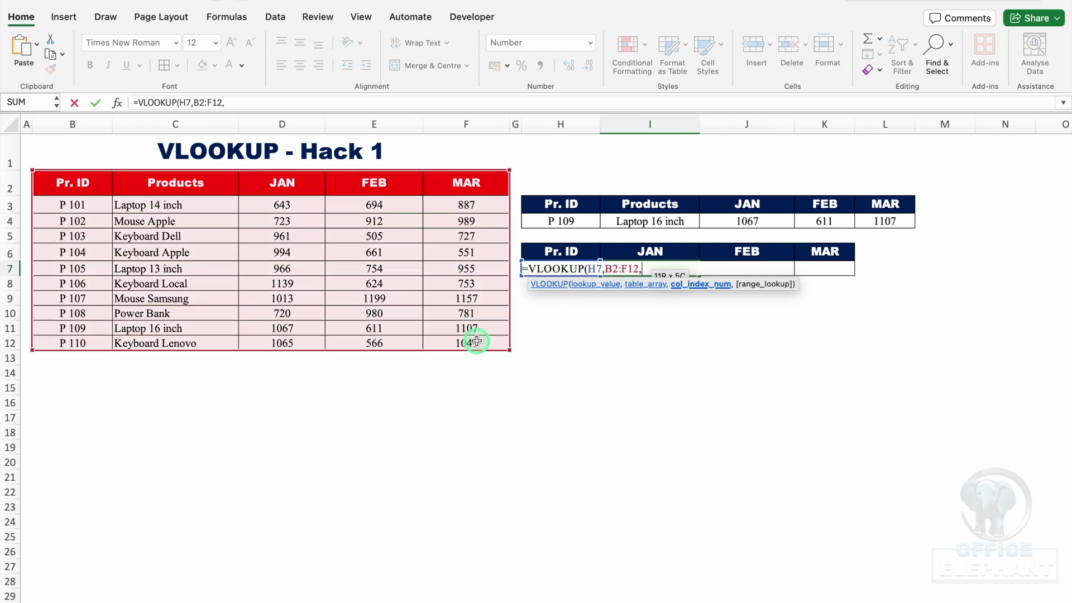
# Complete the I7 VLOOKUP with column index array {3,4,5} and range lookup 0.
pyautogui.write('{')
pyautogui.moveTo(708, 284); pyautogui.dragTo(708, 311)
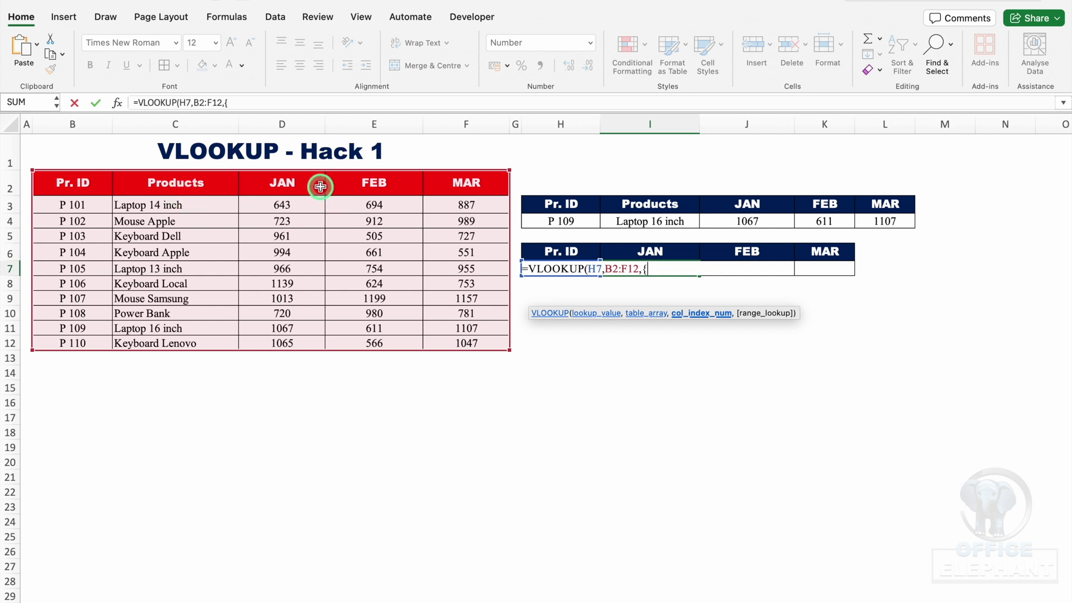
pyautogui.write('3,4,')
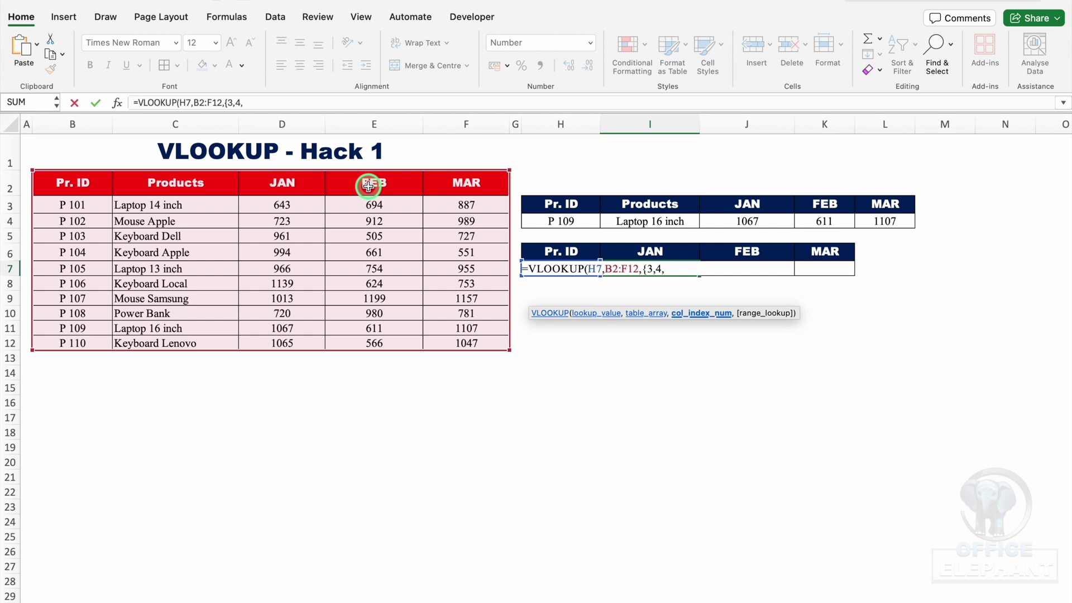
pyautogui.write('5},')
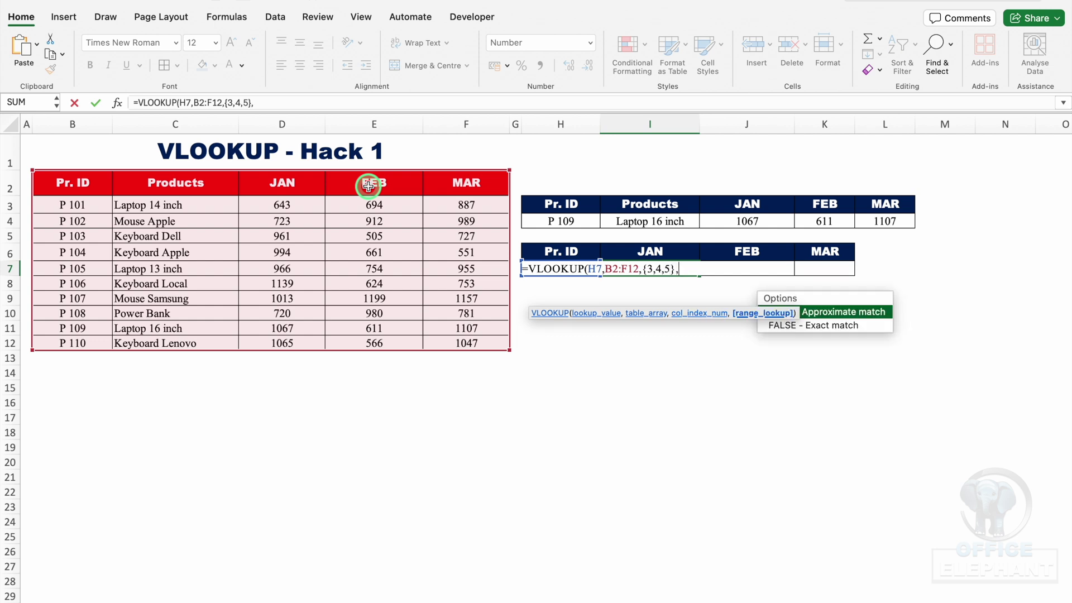
pyautogui.write('0)')
pyautogui.press('Return')
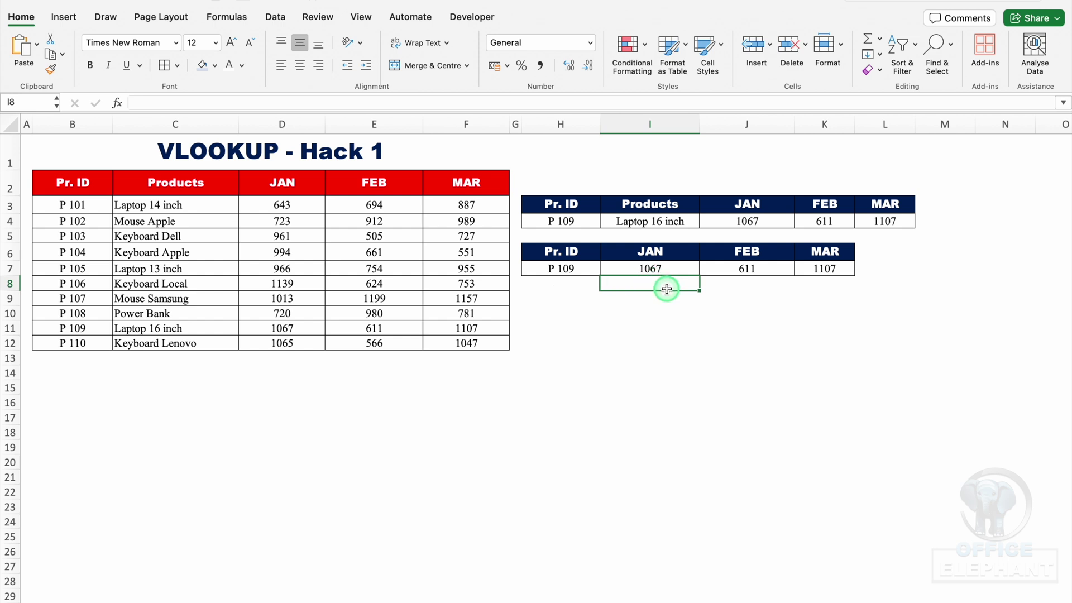
pyautogui.click(659, 324)
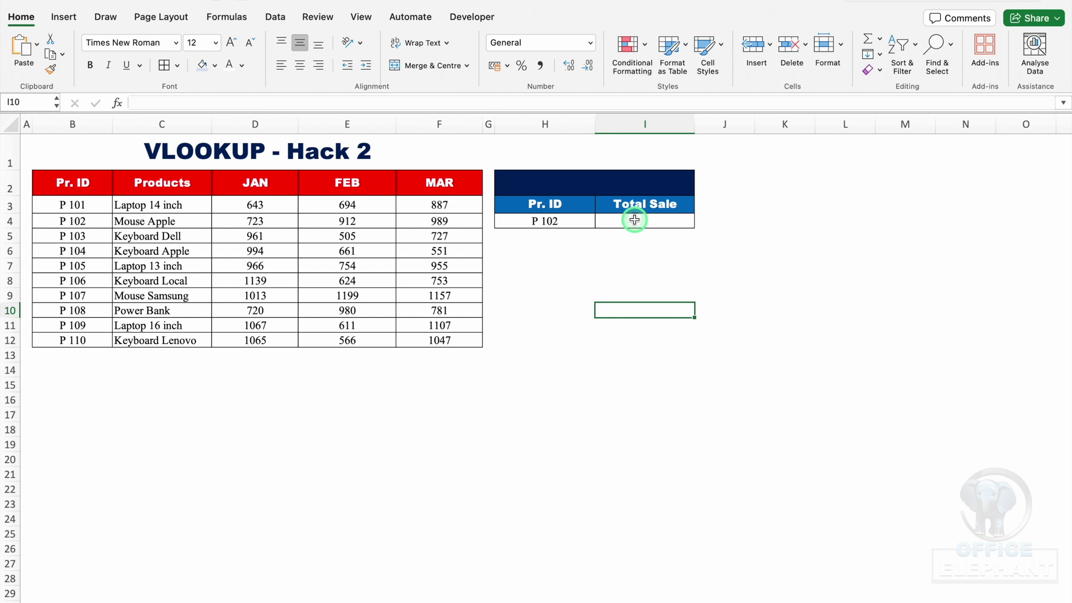
# On the VLOOKUP - Hack 2 sheet, start a VLOOKUP formula in Total Sale cell I4 with H4 as lookup value.
pyautogui.click(244, 183)
pyautogui.click(342, 180)
pyautogui.click(411, 177)
pyautogui.click(638, 203)
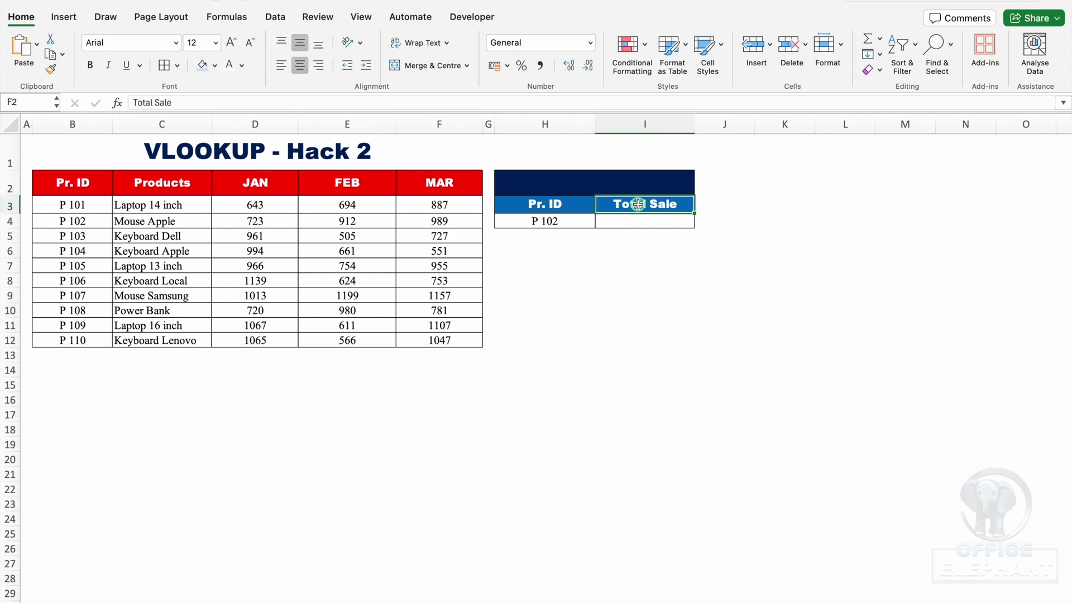
pyautogui.click(636, 222)
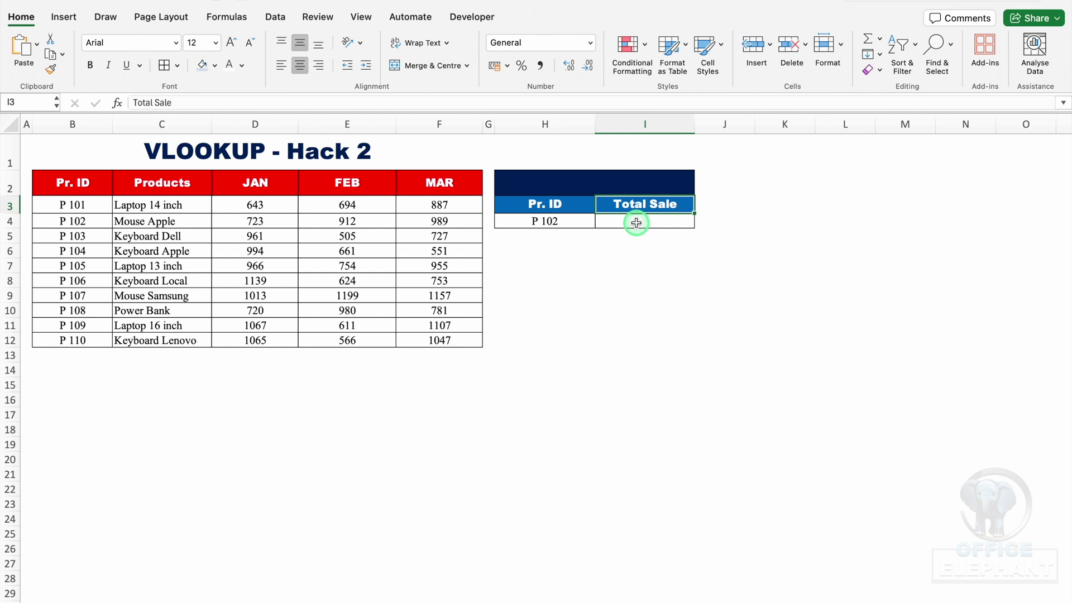
pyautogui.write('=vlo')
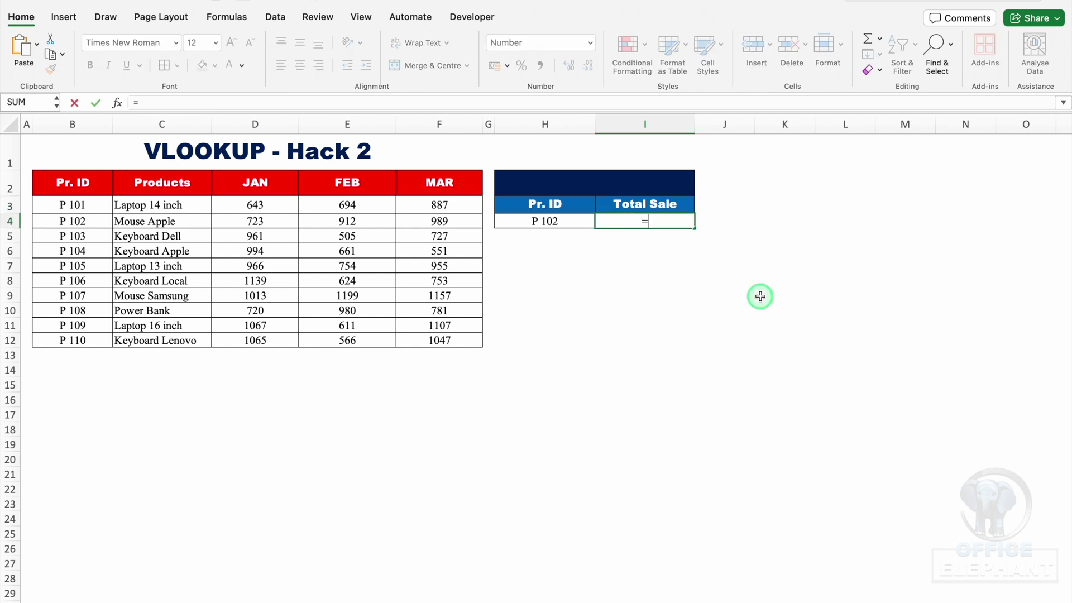
pyautogui.doubleClick(639, 252)
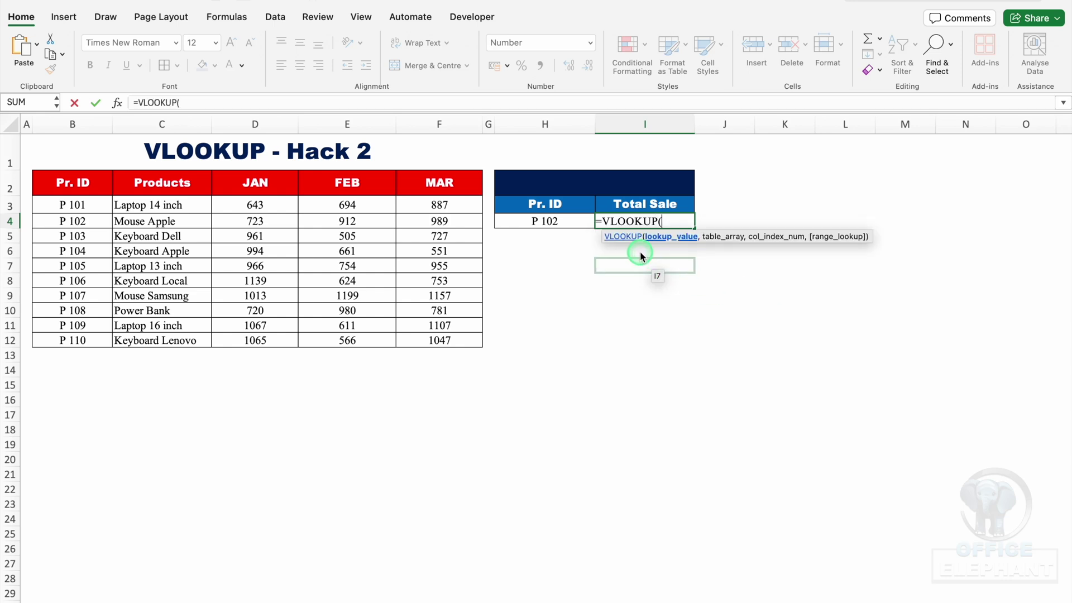
pyautogui.click(567, 225)
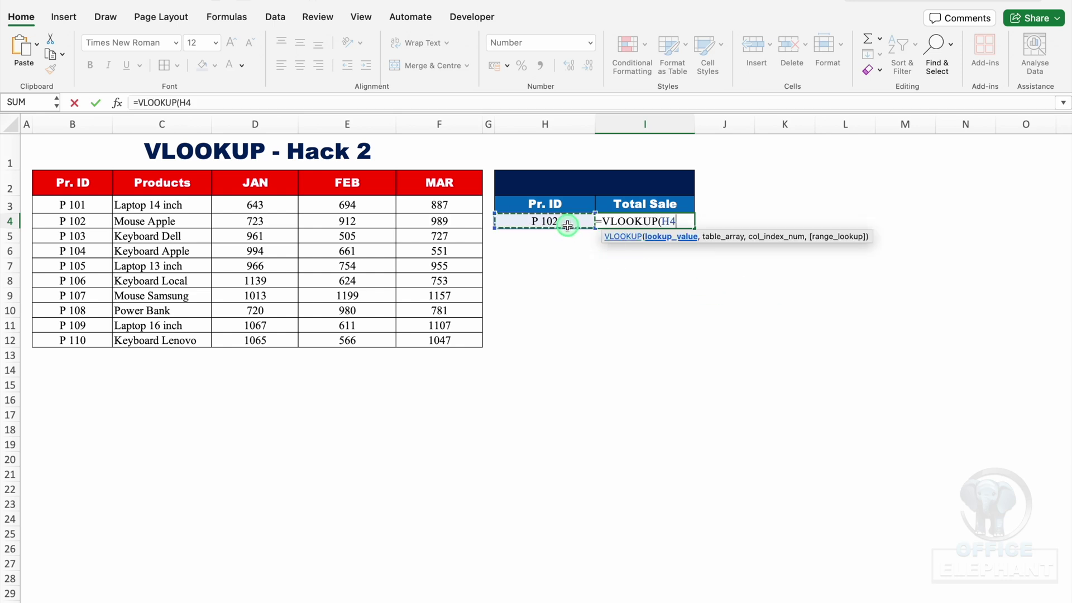
pyautogui.write(',')
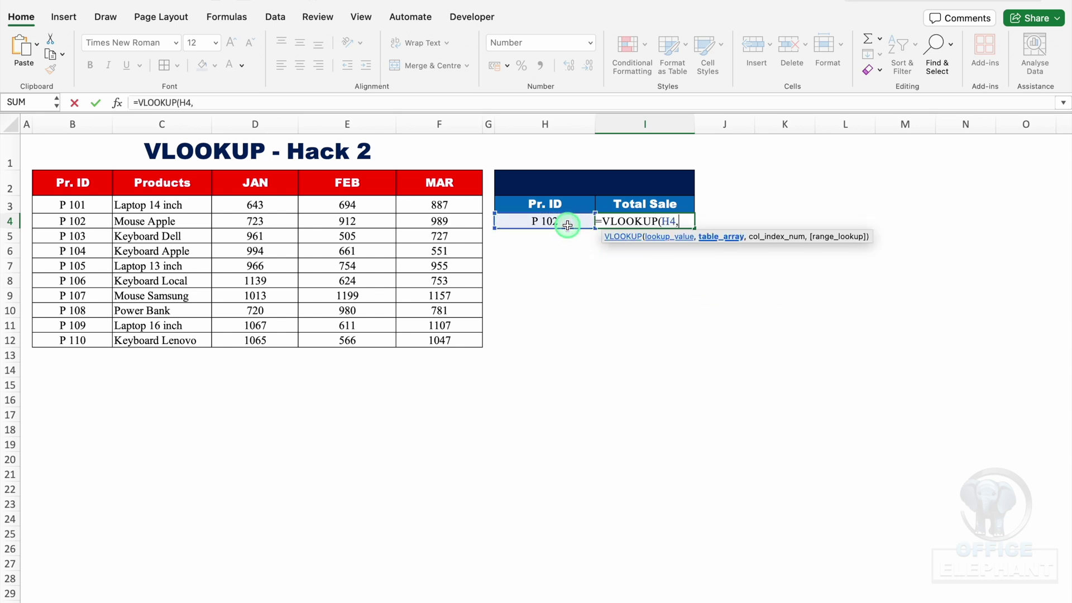
pyautogui.moveTo(83, 185); pyautogui.dragTo(449, 331)
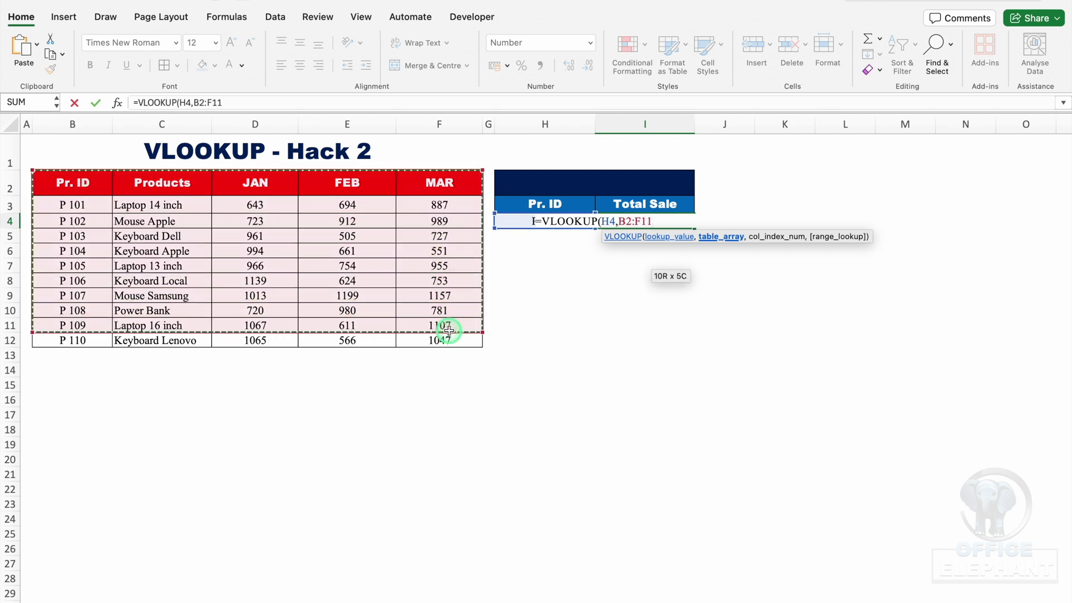
pyautogui.write('B')
pyautogui.press('BackSpace')
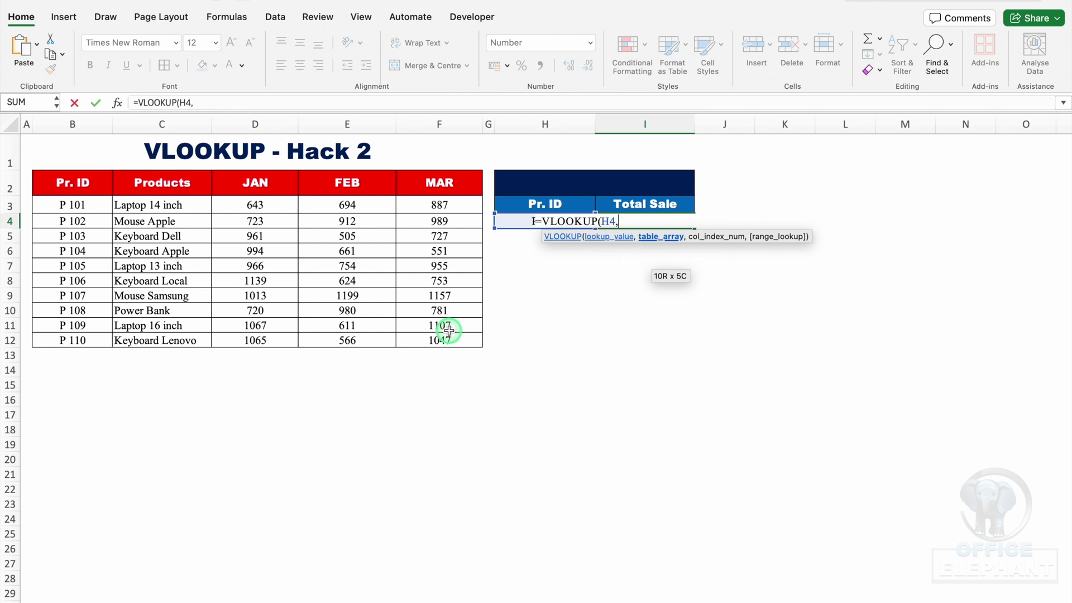
# Complete the I4 VLOOKUP with absolute columns $B:$F as table array, column index array {3,4,5} and range lookup 0.
pyautogui.write('B:F')
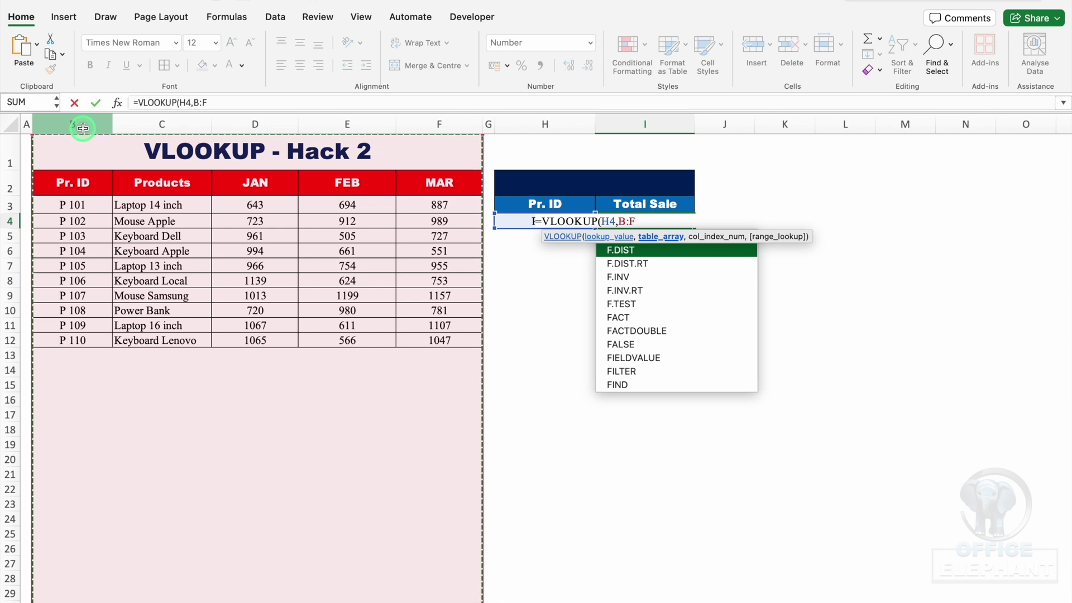
pyautogui.press('F4')
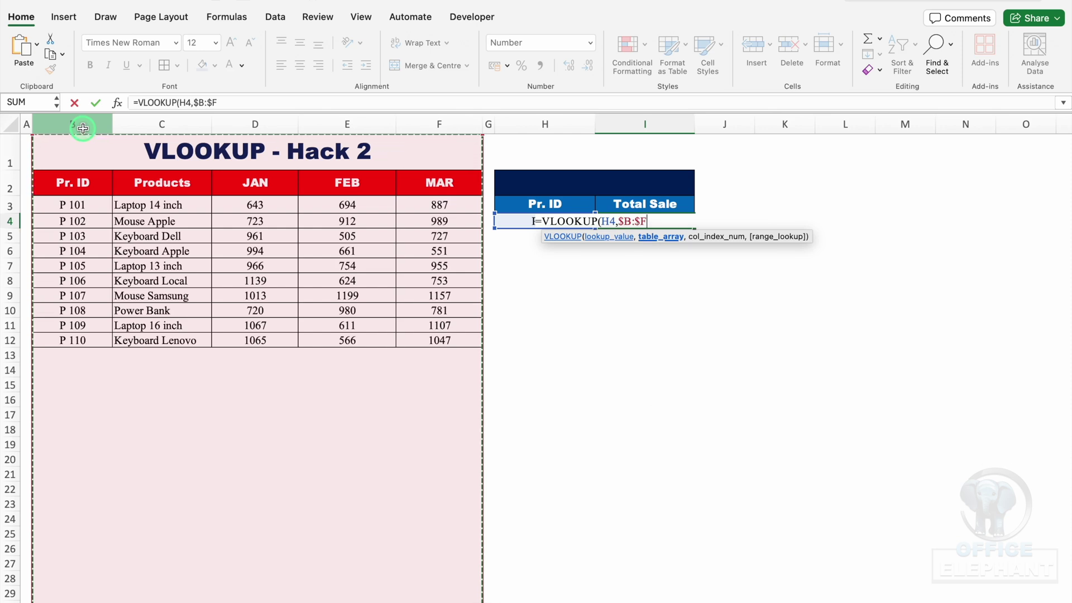
pyautogui.write(',')
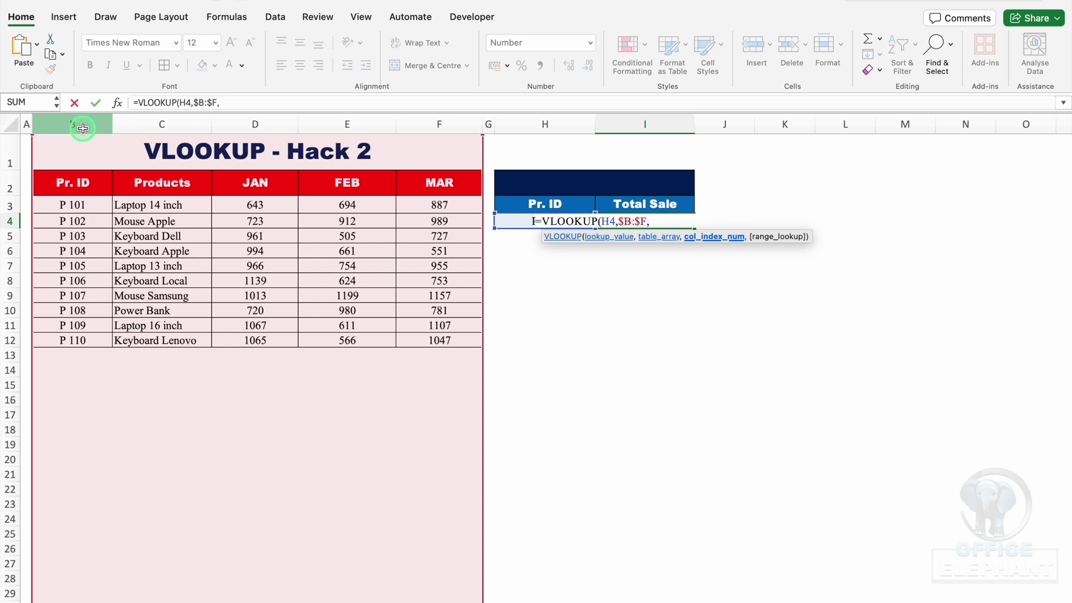
pyautogui.write('{')
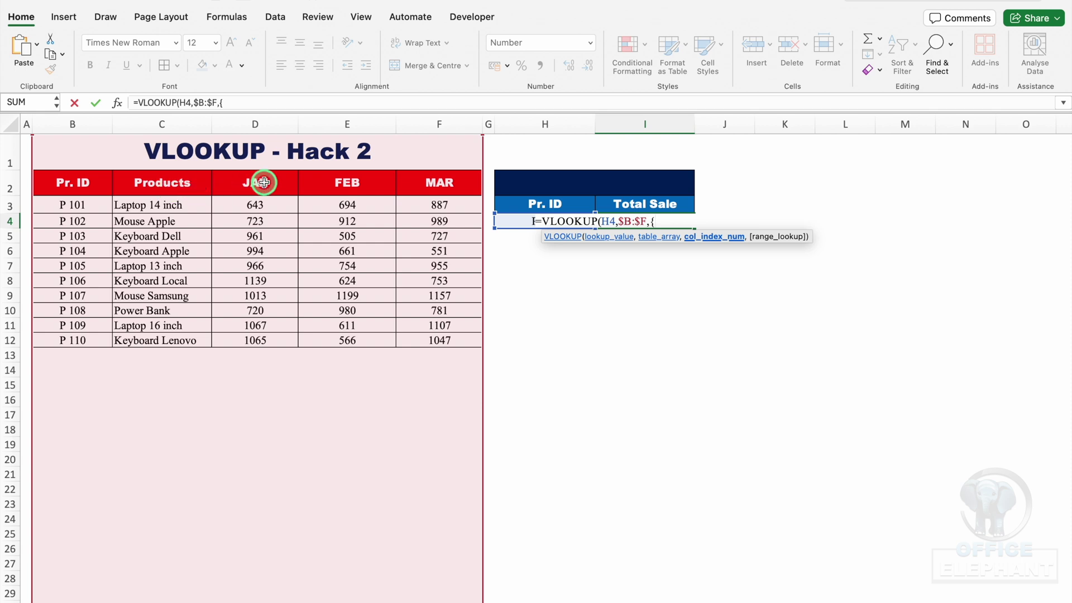
pyautogui.write('3,')
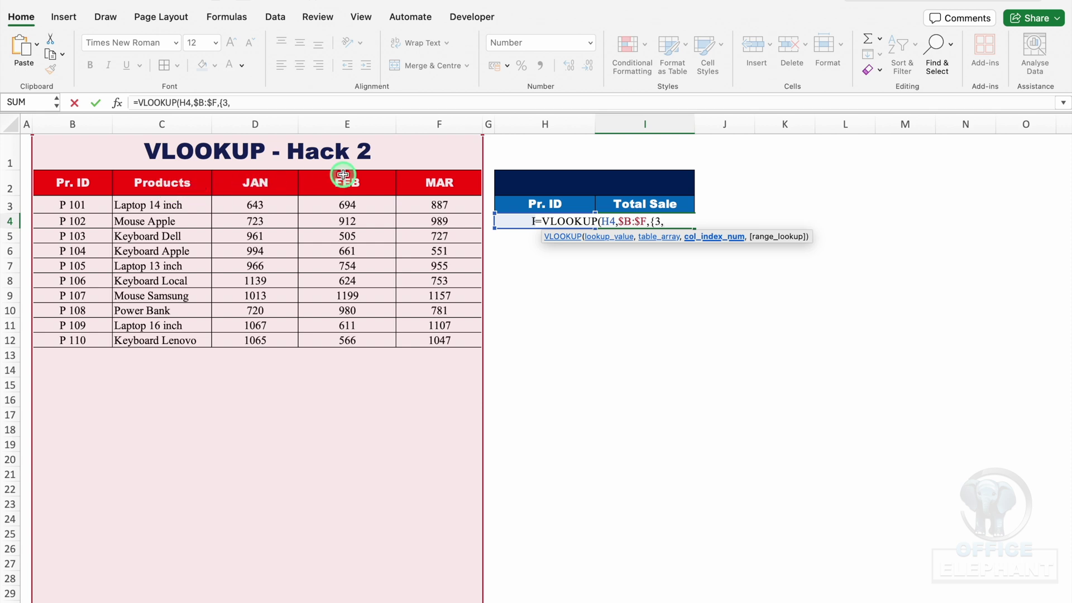
pyautogui.write('4,5},0')
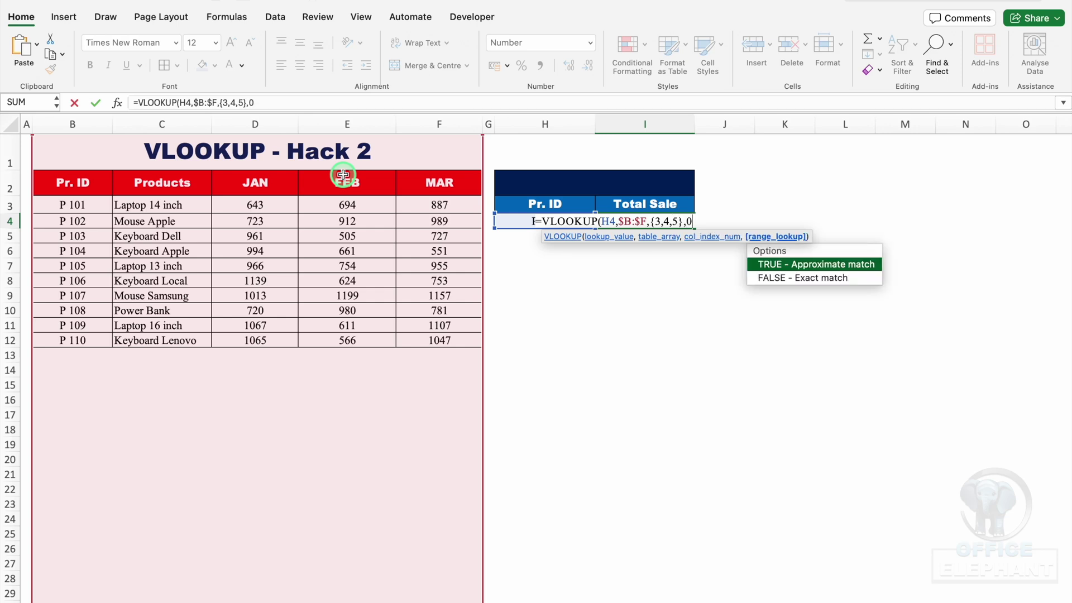
pyautogui.write(')')
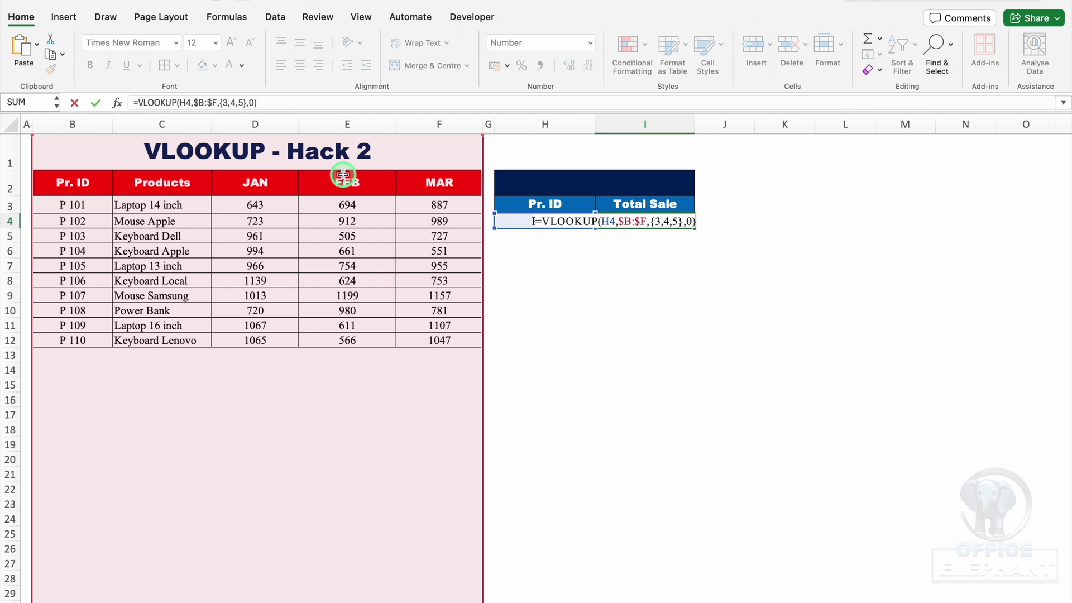
pyautogui.press('Return')
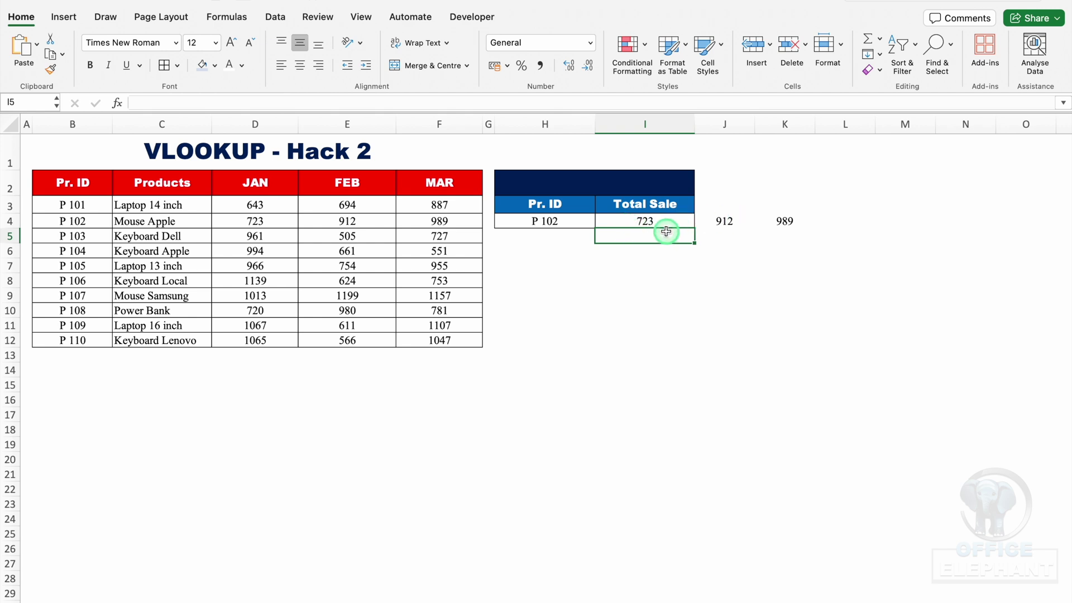
# Wrap the VLOOKUP formula in I4 in a SUM function to total the three months' sales.
pyautogui.click(647, 221)
pyautogui.doubleClick(656, 222)
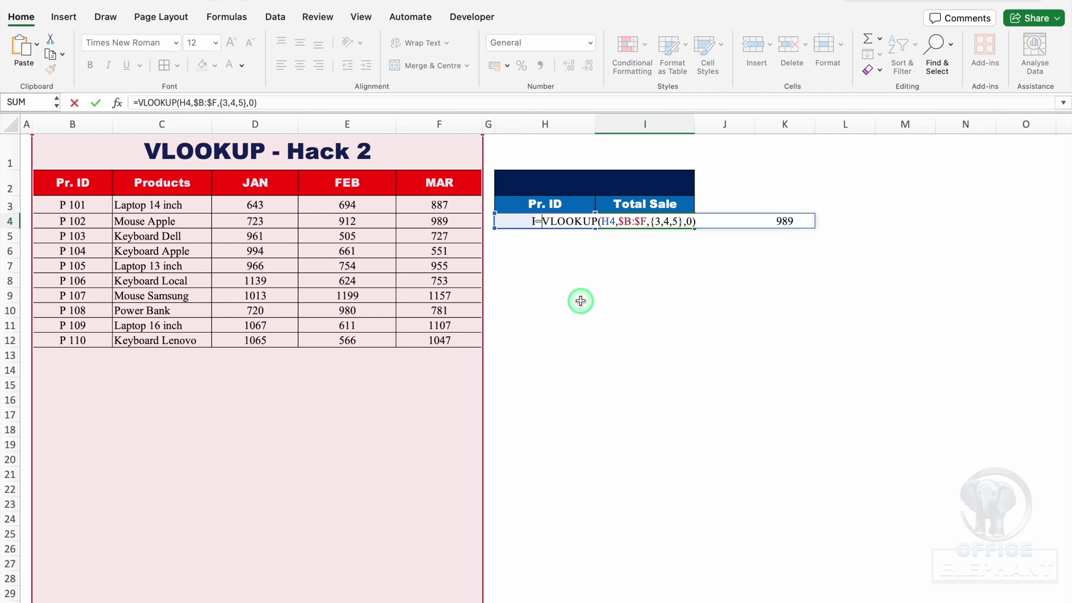
pyautogui.write('SU')
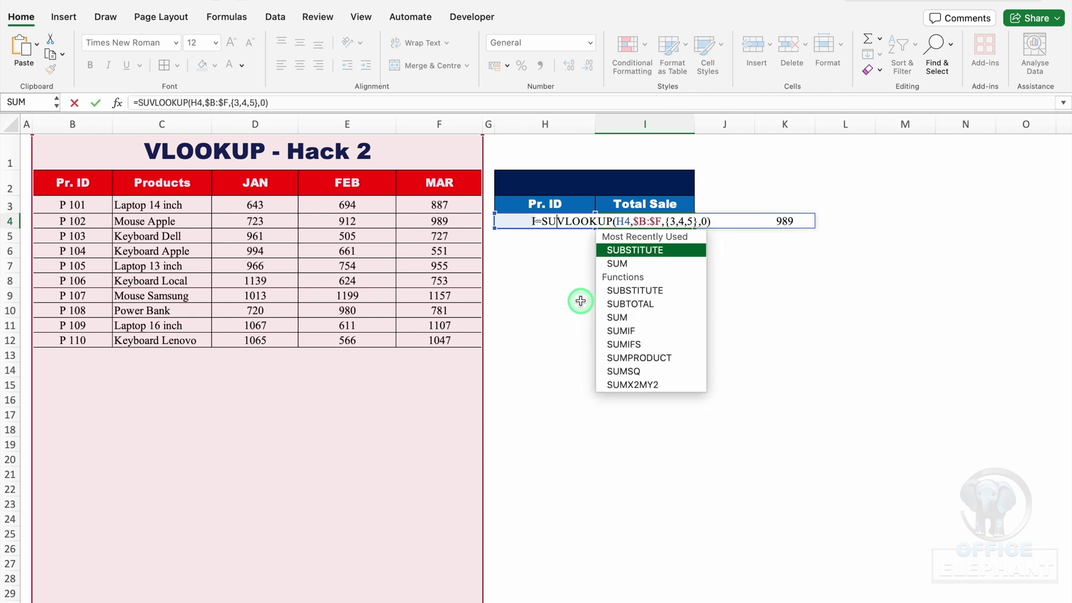
pyautogui.write('M')
pyautogui.doubleClick(649, 250)
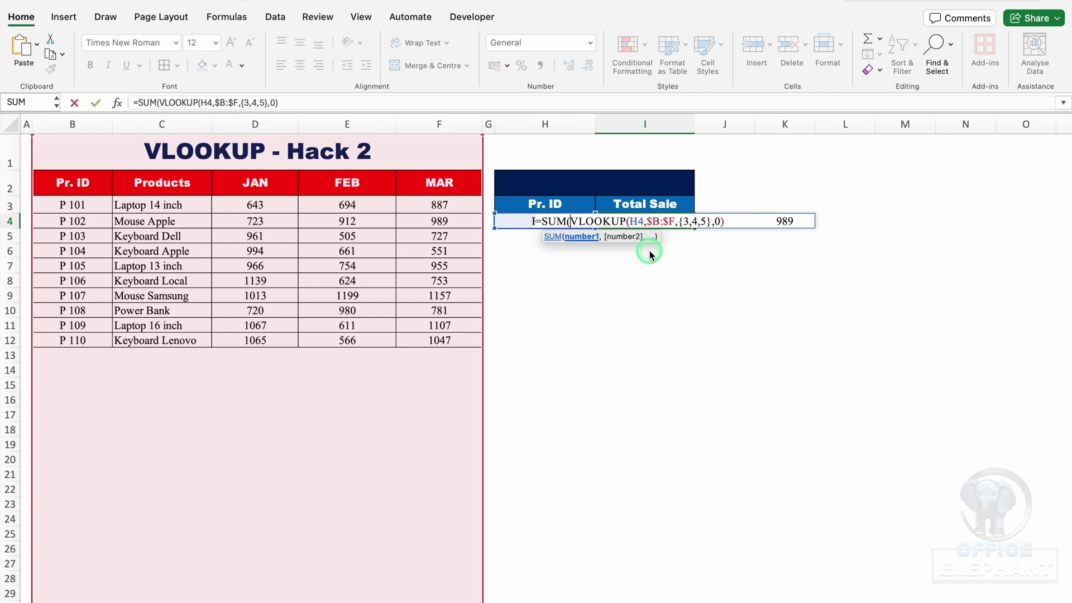
pyautogui.click(724, 221)
pyautogui.write(')')
pyautogui.press('Return')
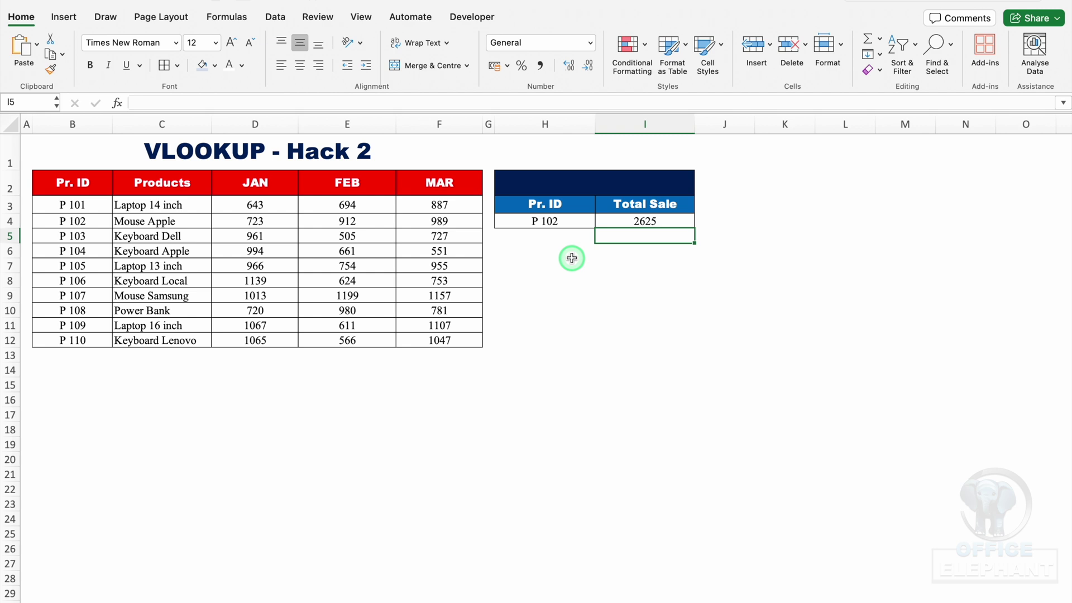
# Change the lookup product ID in H4 to P 105.
pyautogui.click(541, 222)
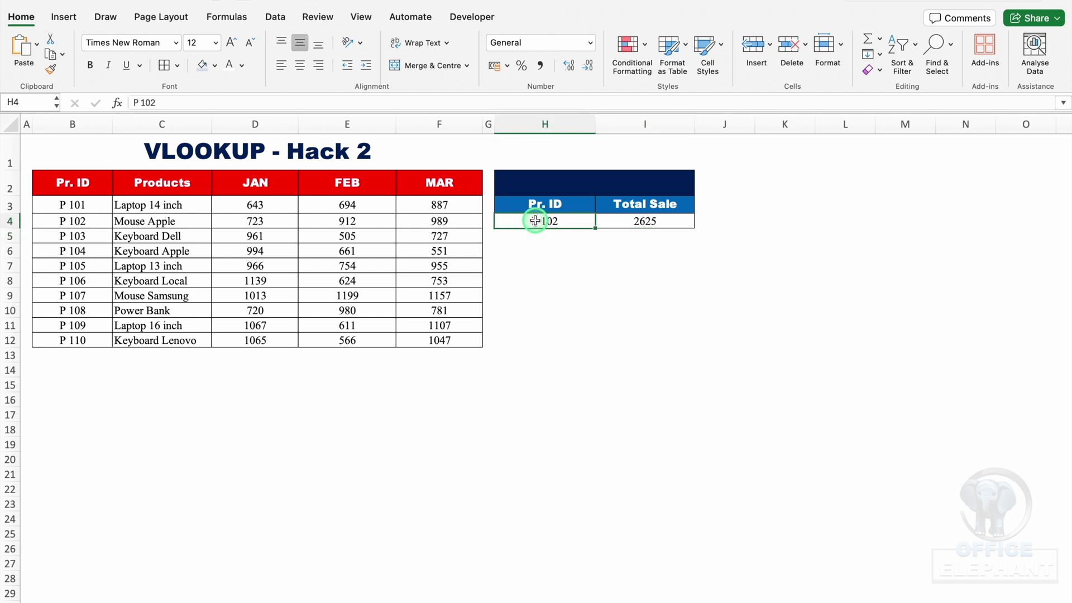
pyautogui.click(167, 103)
pyautogui.press('BackSpace')
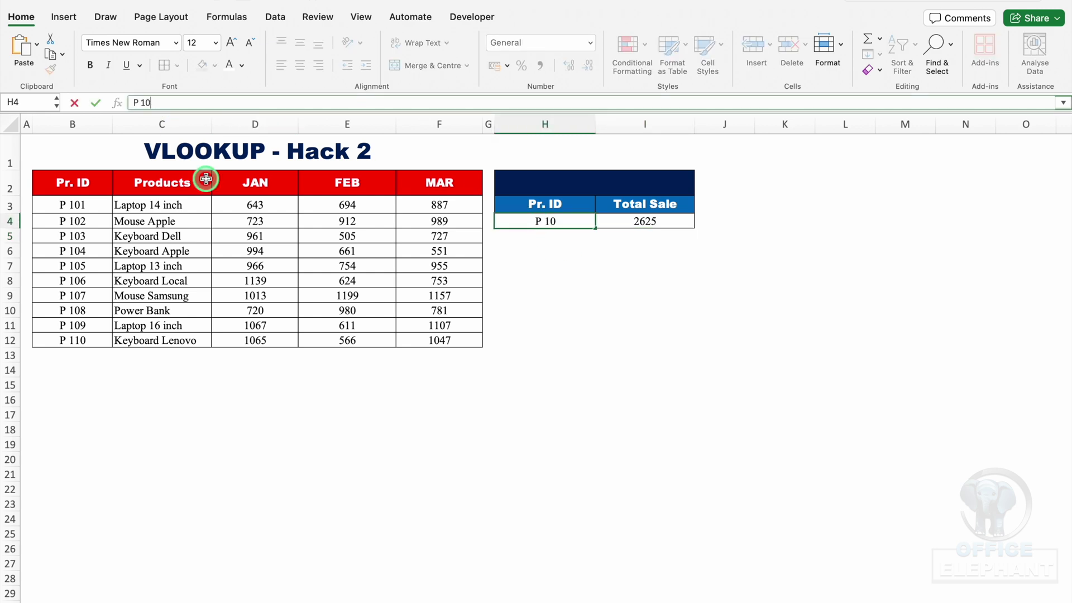
pyautogui.write('5')
pyautogui.press('Return')
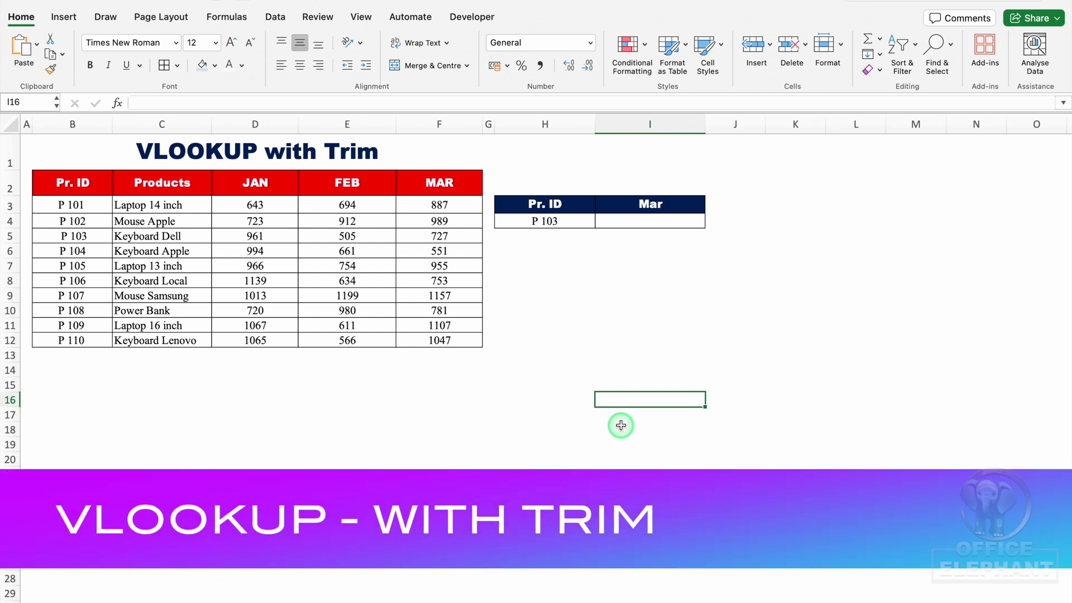
# On the VLOOKUP with Trim sheet, start a VLOOKUP formula in Mar cell I4 with H4 as lookup value.
pyautogui.click(651, 221)
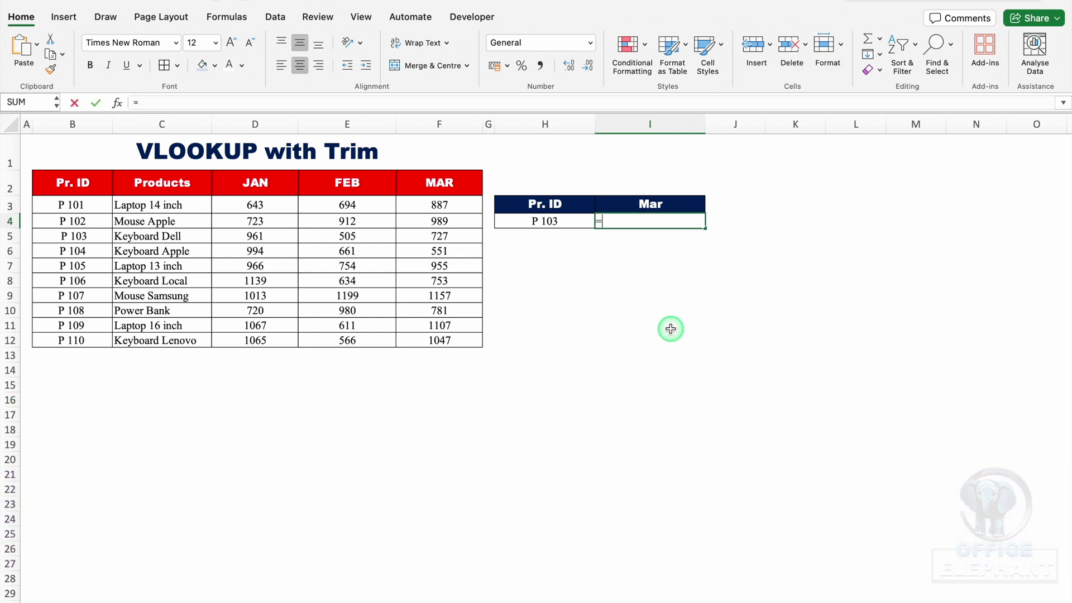
pyautogui.write('=vlo')
pyautogui.doubleClick(626, 250)
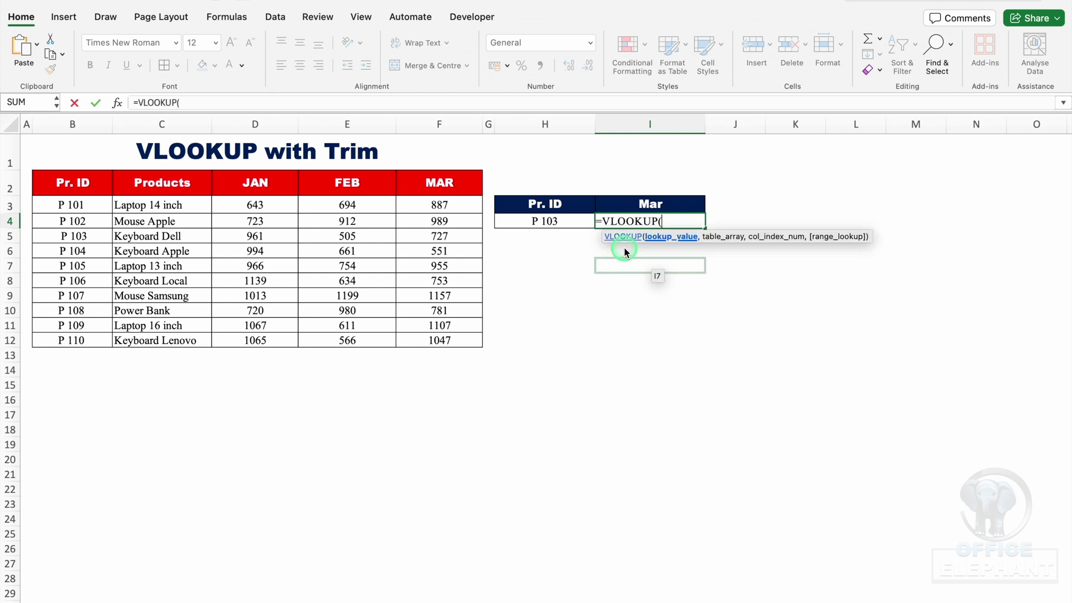
pyautogui.click(577, 226)
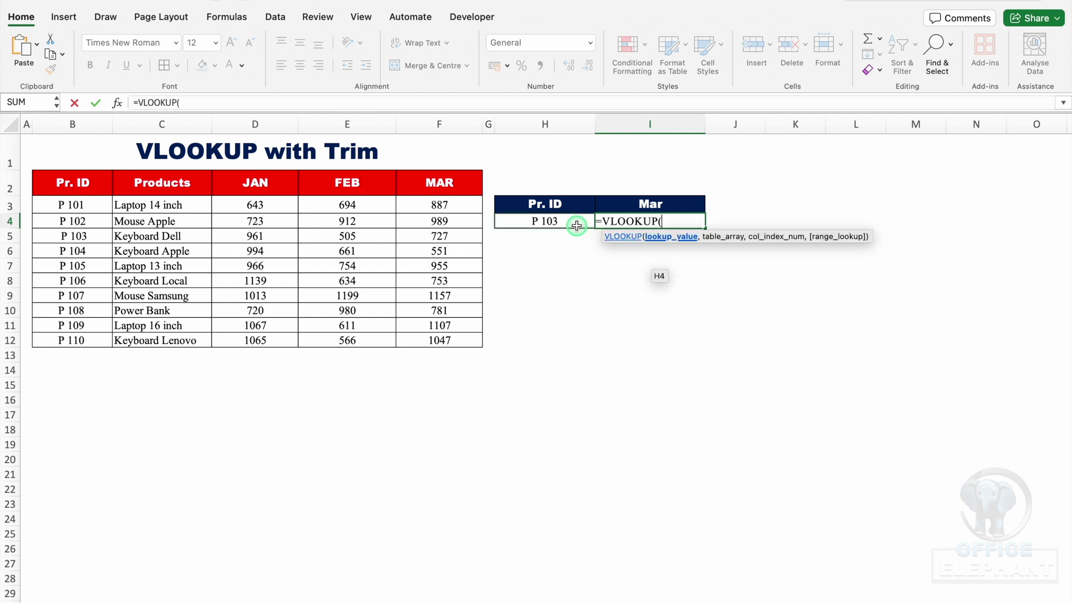
pyautogui.click(577, 226)
pyautogui.write(',')
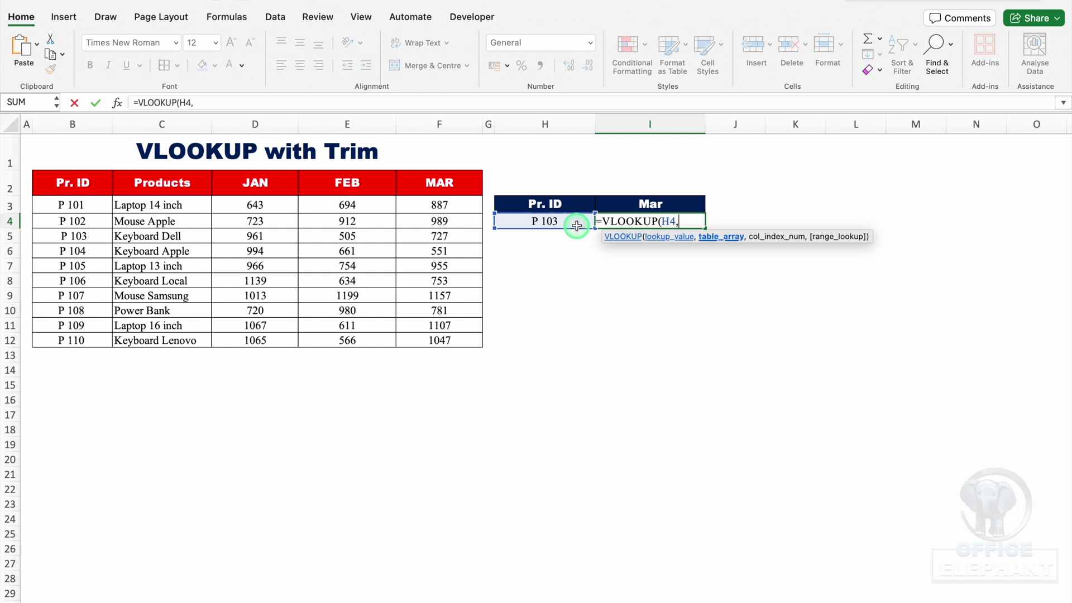
# Complete the I4 VLOOKUP with absolute columns $B:$F as table array, column index 5 and range lookup 0.
pyautogui.click(92, 124)
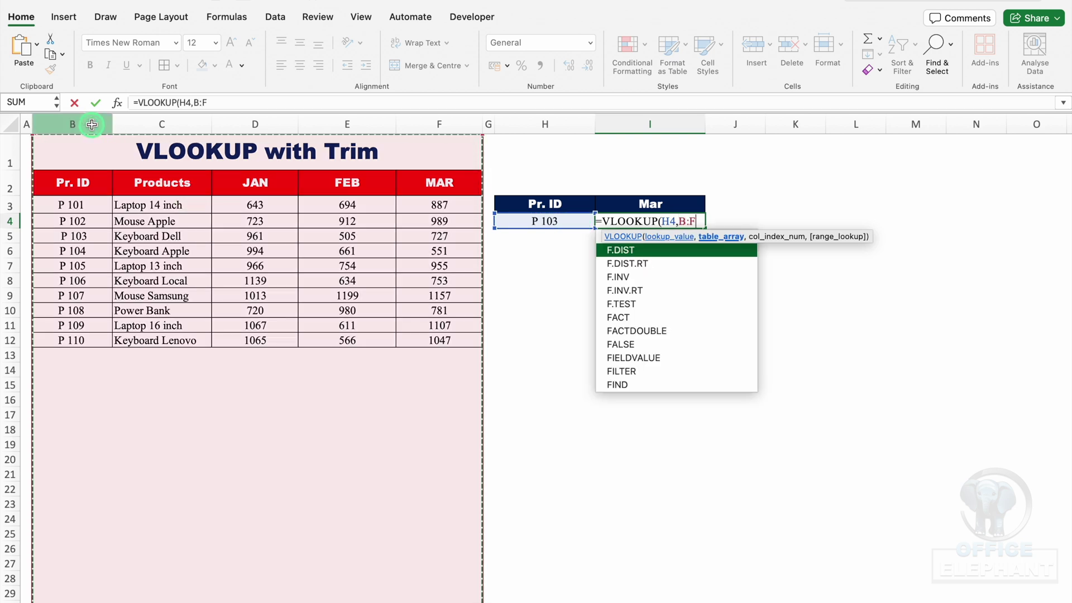
pyautogui.press('F4')
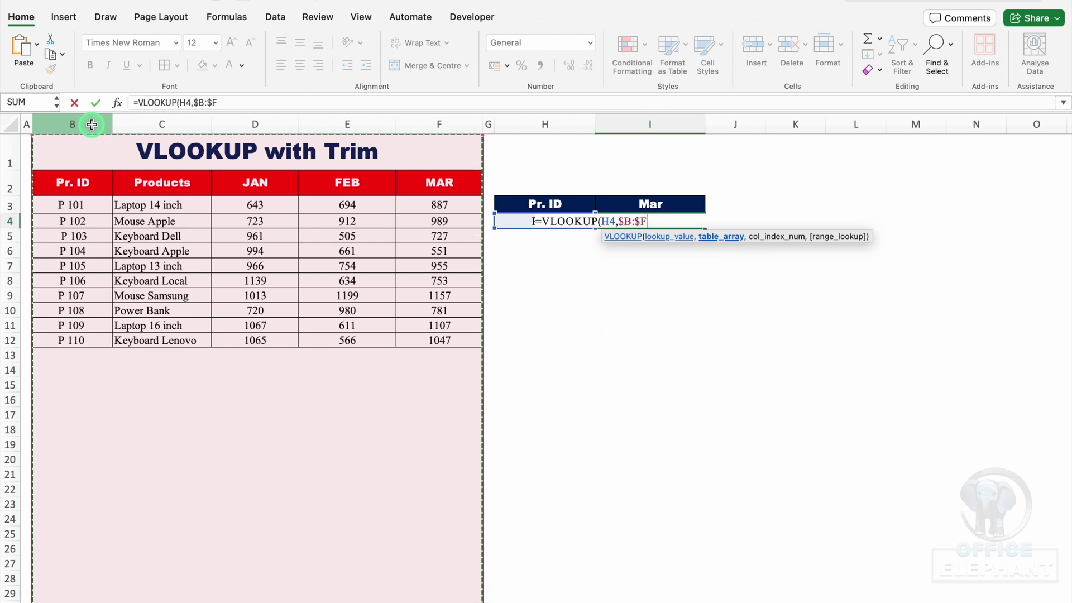
pyautogui.write(',')
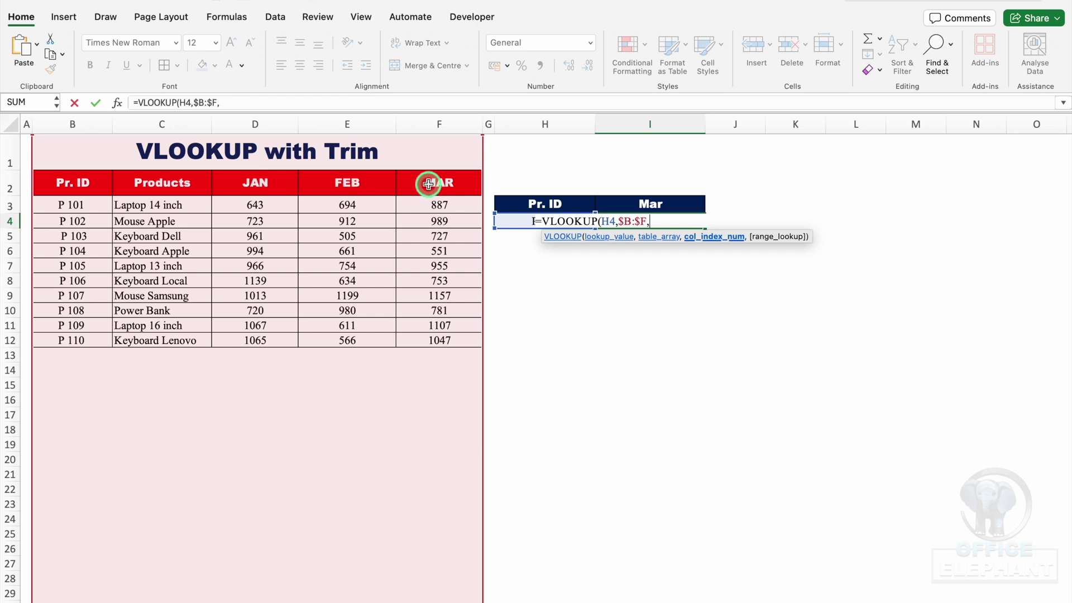
pyautogui.write('5,0')
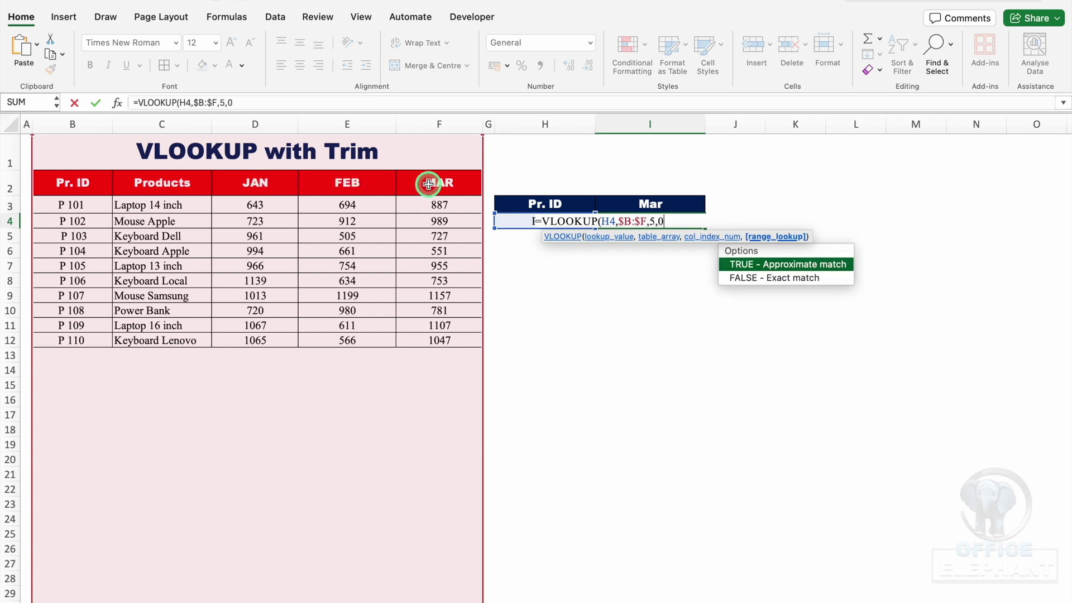
pyautogui.write(')')
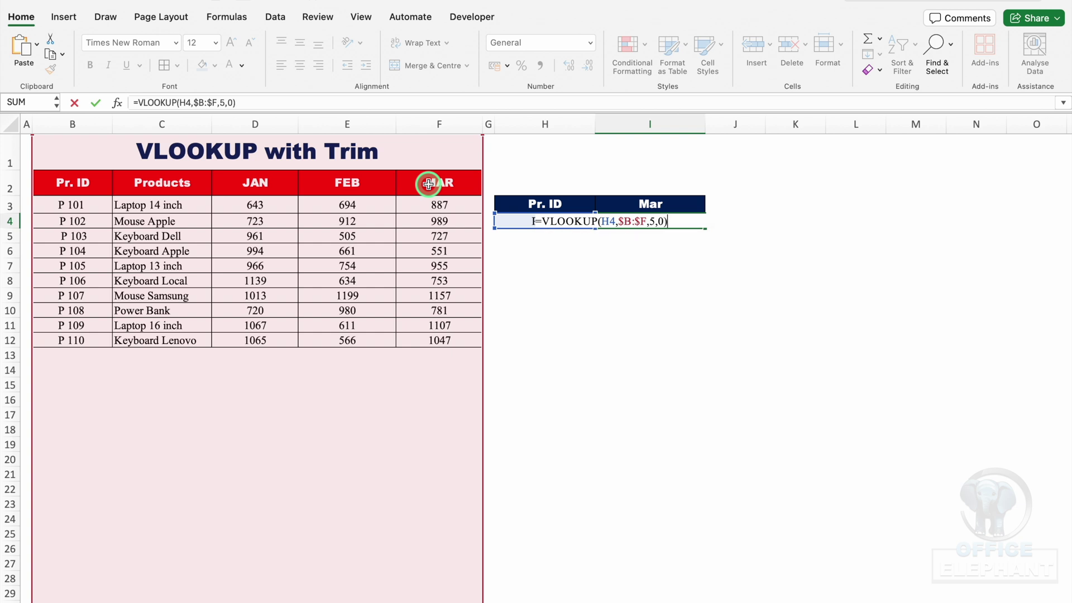
pyautogui.press('Return')
# Check the P 103 entries in H4 and B5, and enter =TRIM(B3:B12) in H9 to clean the product IDs.
pyautogui.click(550, 223)
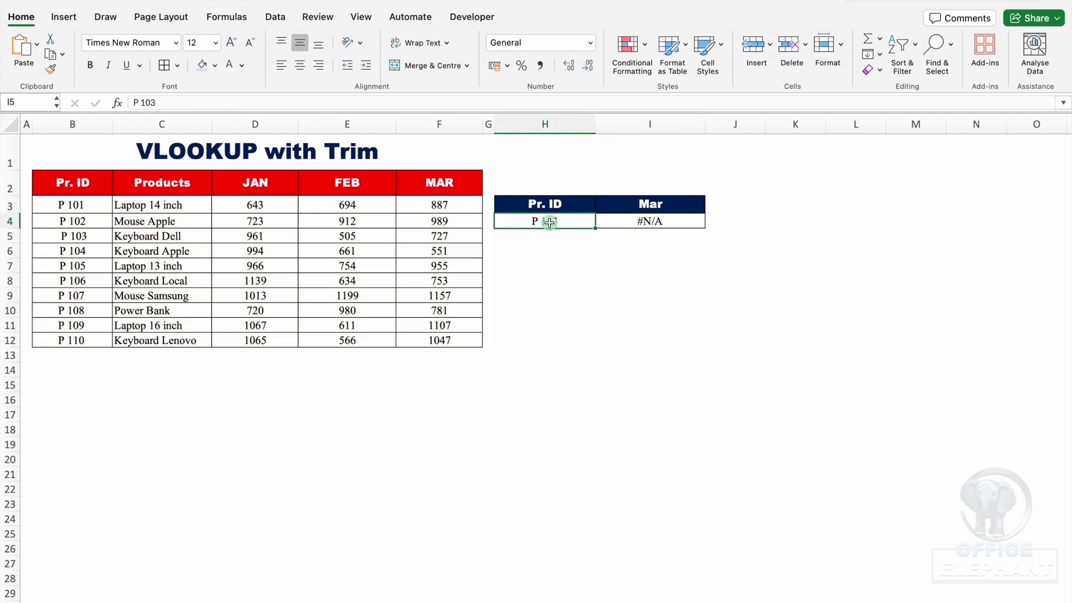
pyautogui.click(99, 235)
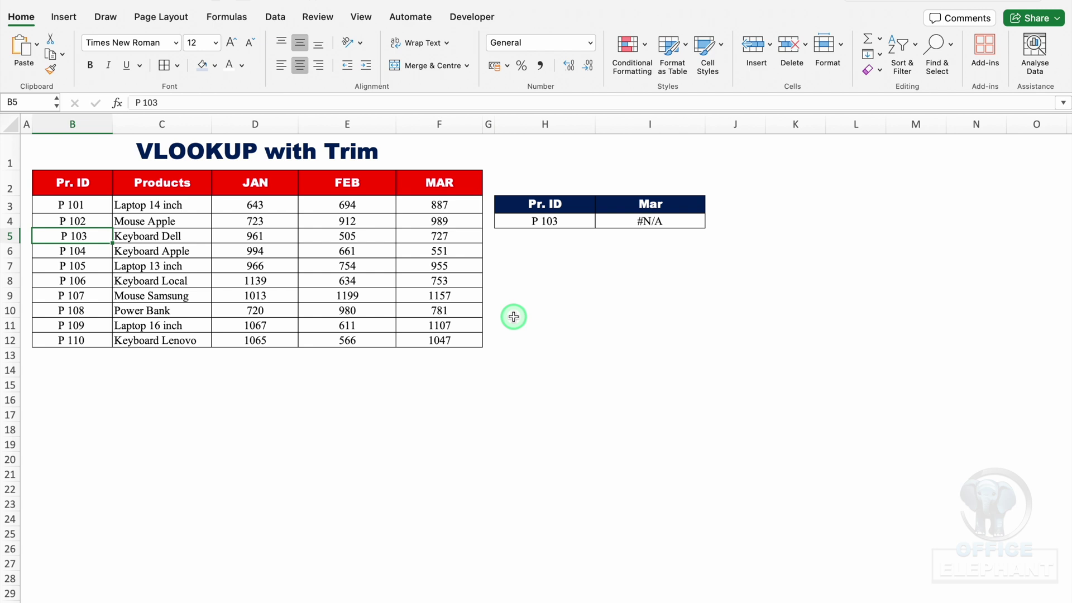
pyautogui.click(537, 296)
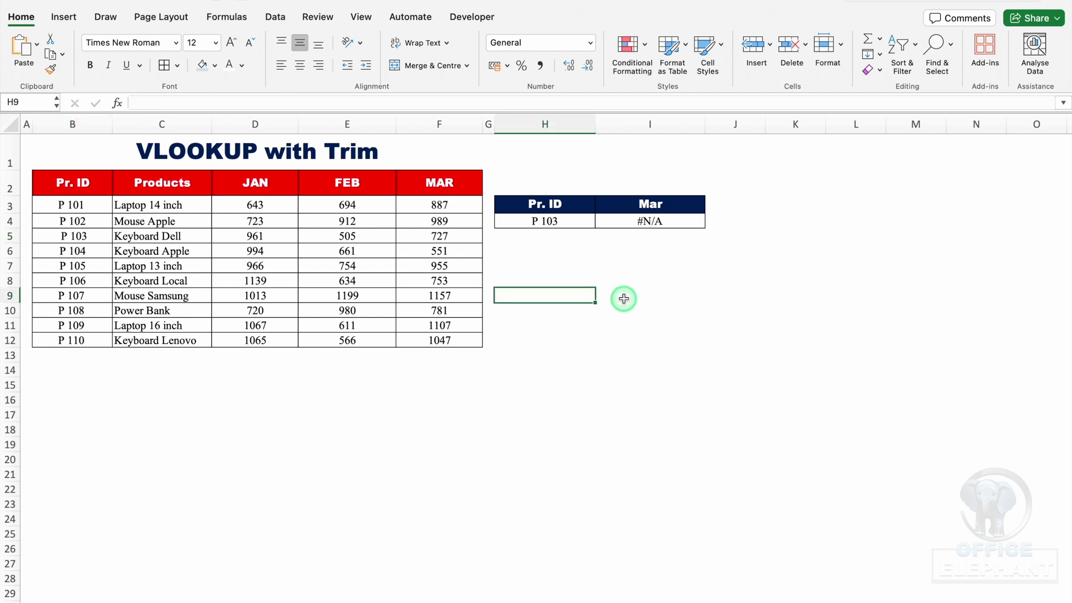
pyautogui.write('=trim')
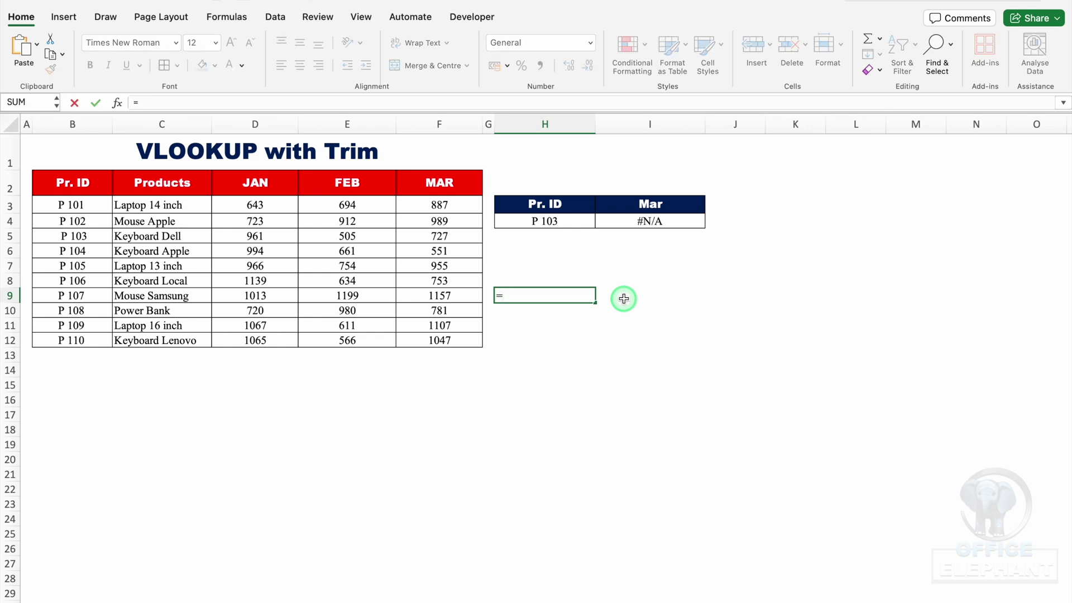
pyautogui.doubleClick(544, 325)
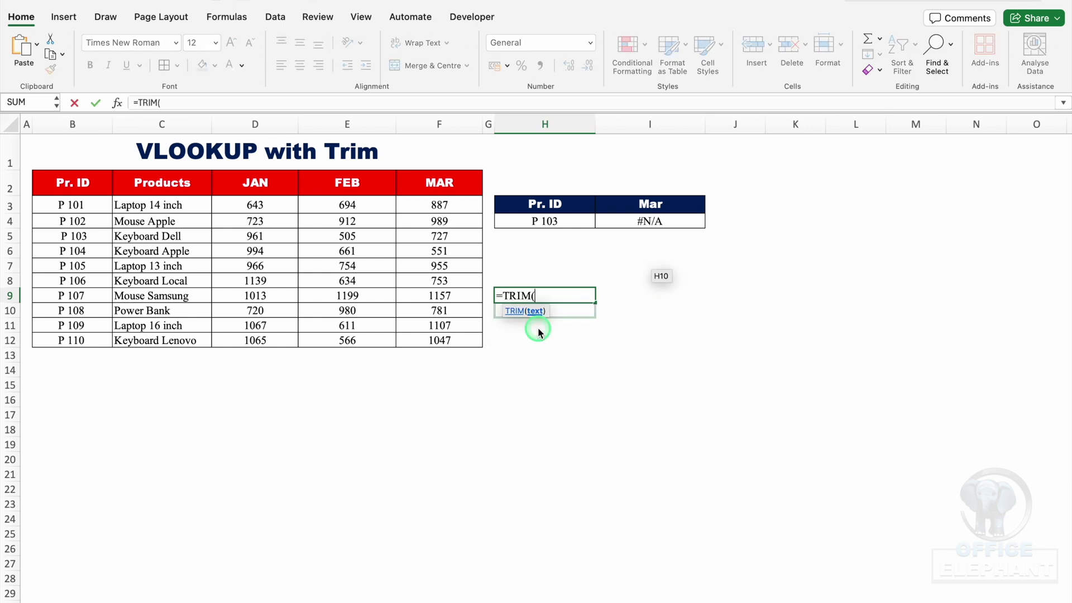
pyautogui.moveTo(100, 207); pyautogui.dragTo(98, 336)
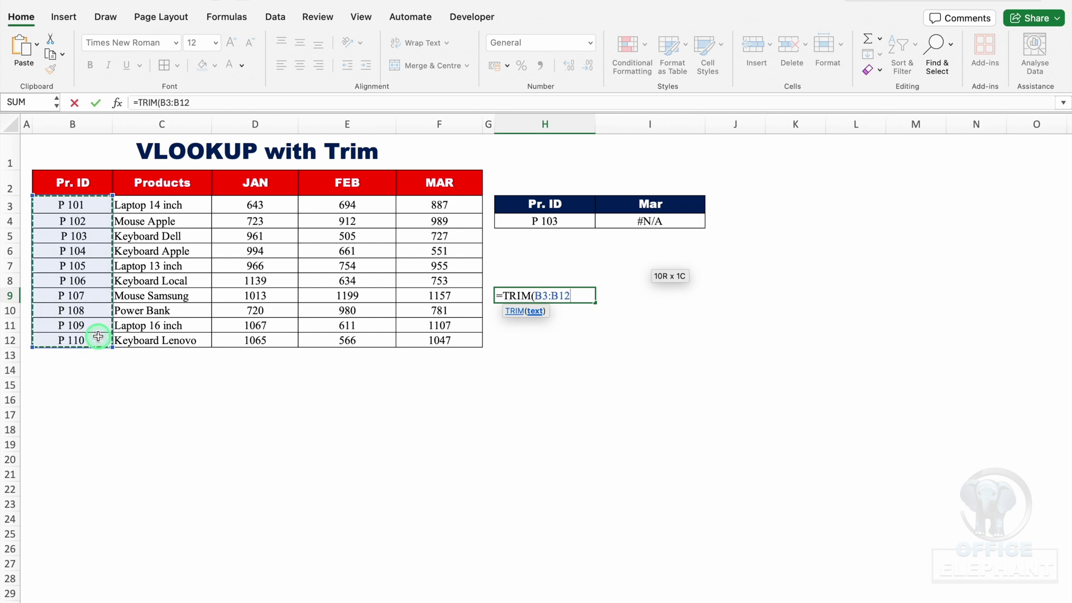
pyautogui.write(')')
pyautogui.press('Return')
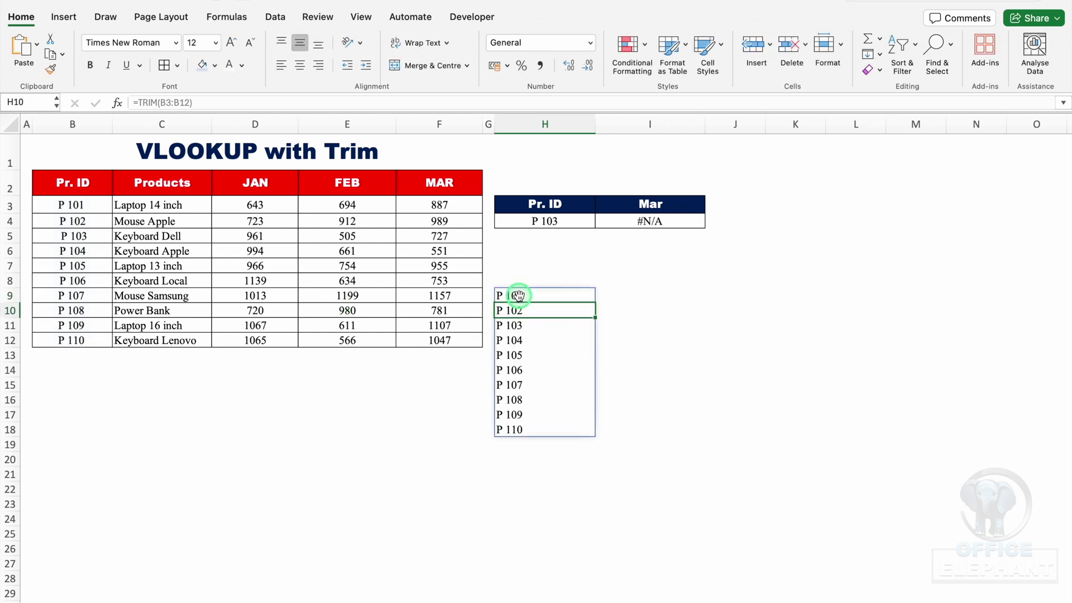
# Copy the trimmed IDs in H9:H18 and paste them as values over the Pr. ID column starting at B3.
pyautogui.moveTo(517, 295); pyautogui.dragTo(523, 430)
pyautogui.press('super+c')
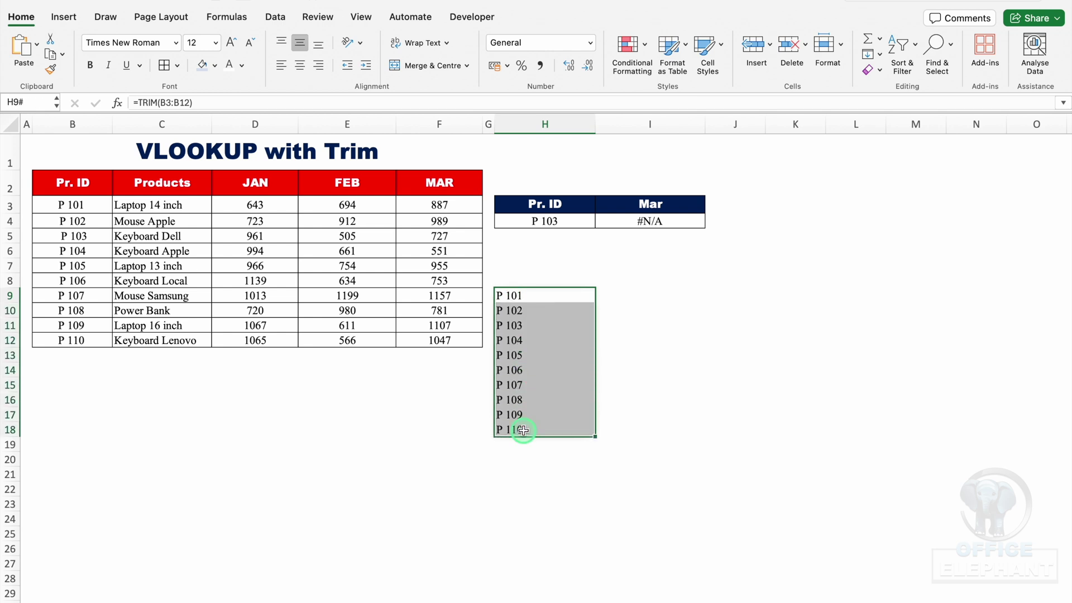
pyautogui.click(90, 205)
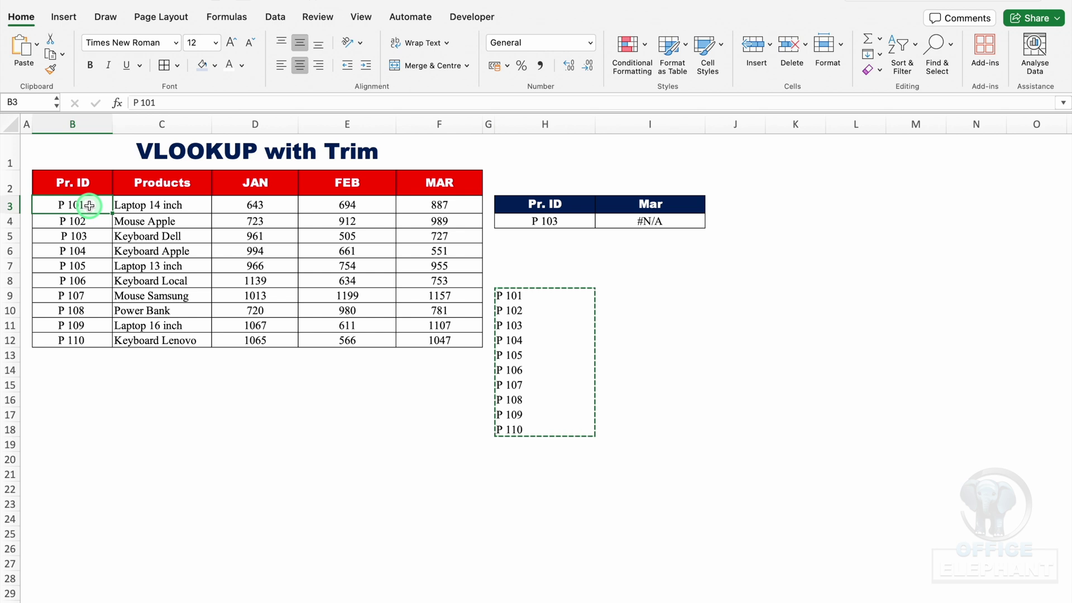
pyautogui.rightClick(89, 205)
pyautogui.moveTo(143, 264)
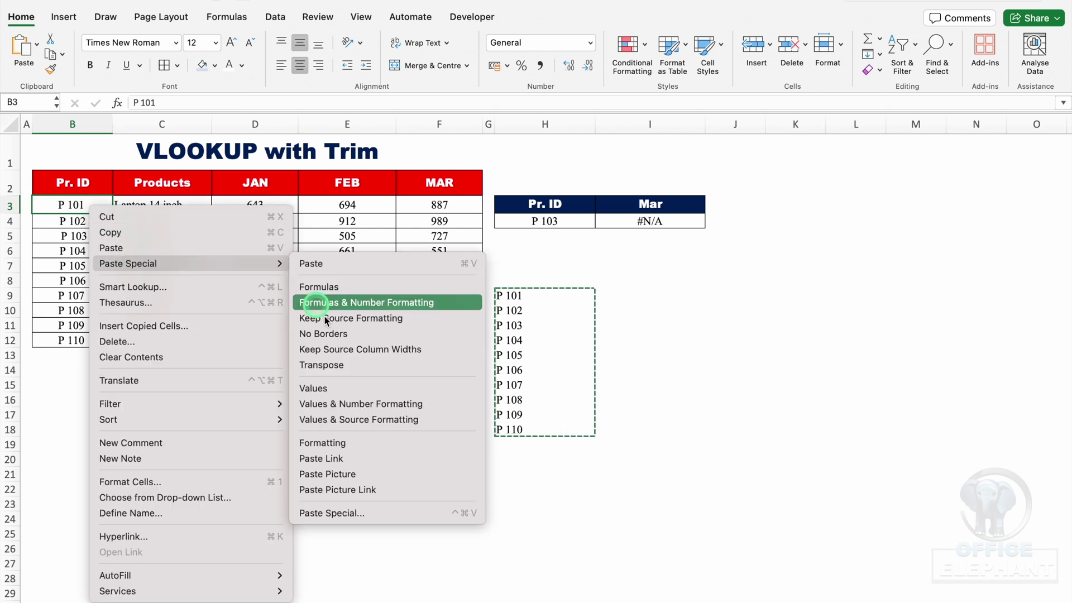
pyautogui.click(343, 387)
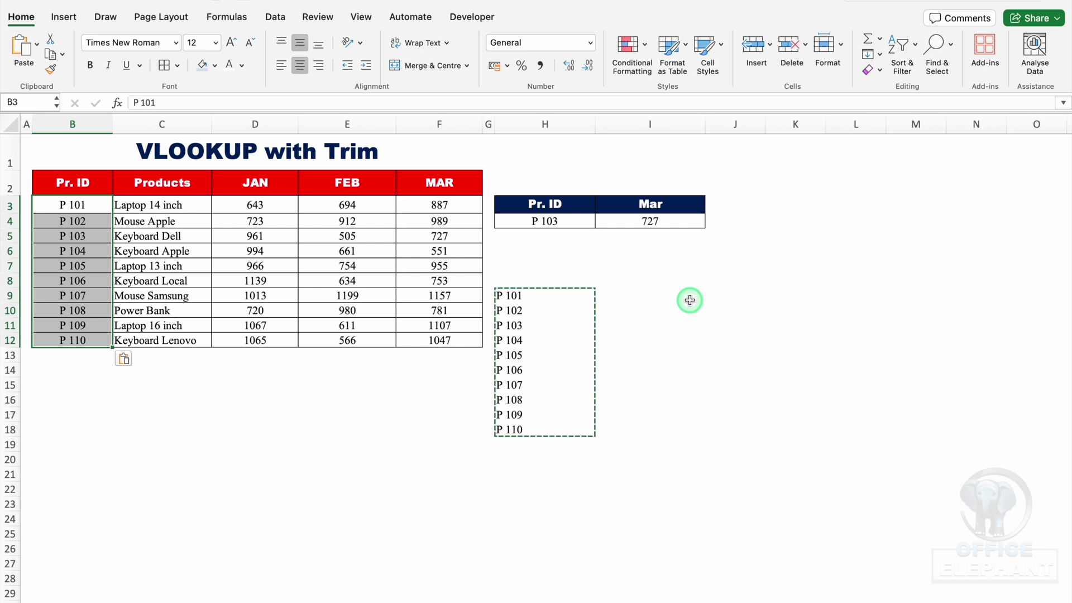
# Undo the pasted ID values and clear the trimmed helper list in H9:H18.
pyautogui.press('super+z')
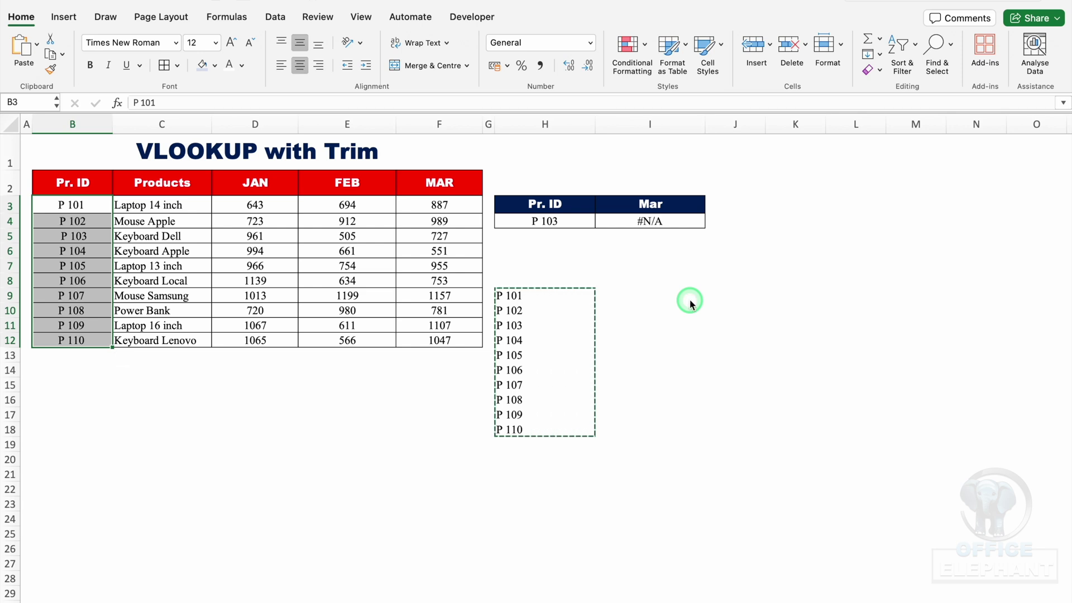
pyautogui.moveTo(514, 296); pyautogui.dragTo(533, 432)
# Wrap the table array $B:$F in a TRIM function inside the I4 VLOOKUP formula.
pyautogui.click(649, 223)
pyautogui.doubleClick(659, 221)
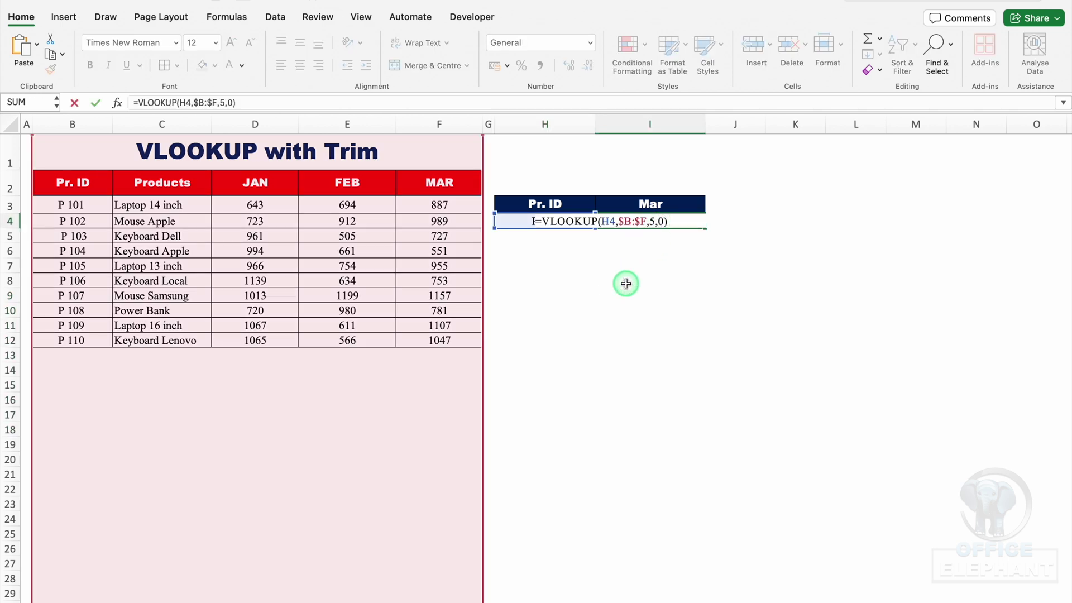
pyautogui.click(618, 222)
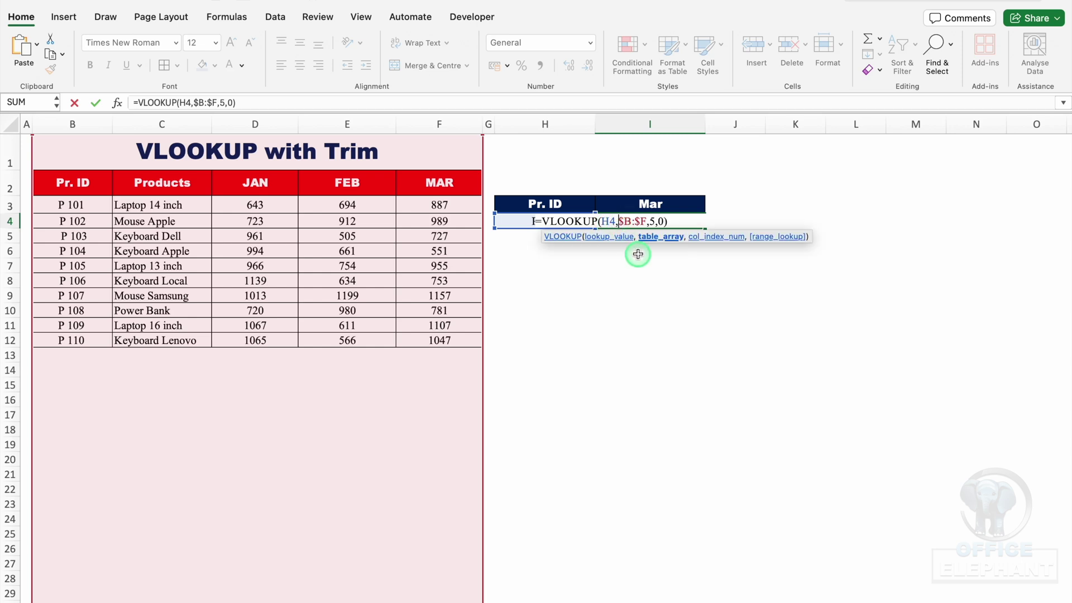
pyautogui.write('Trim')
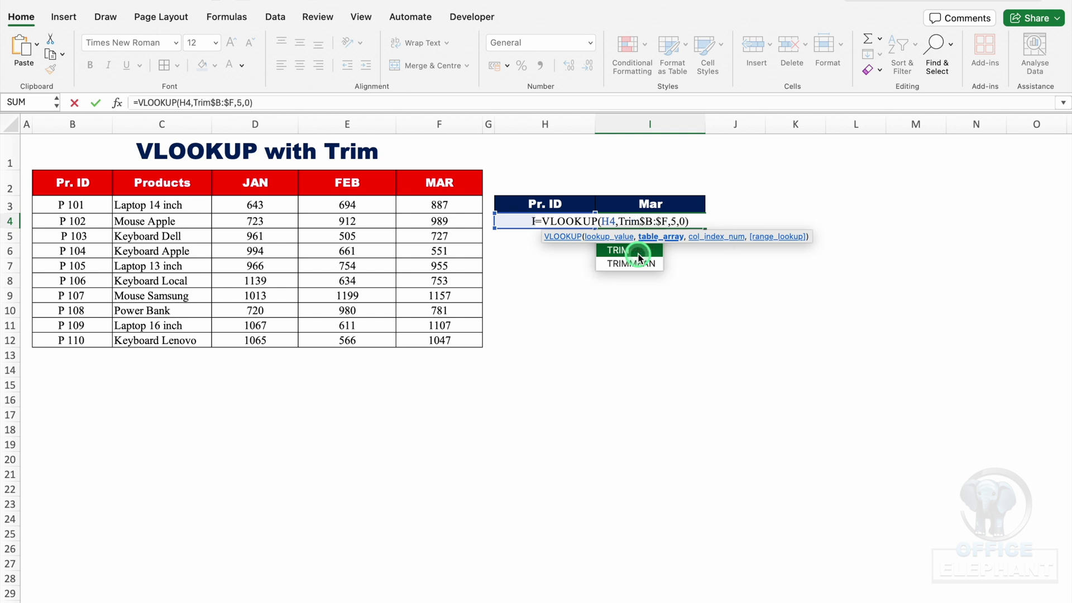
pyautogui.doubleClick(638, 257)
pyautogui.click(677, 222)
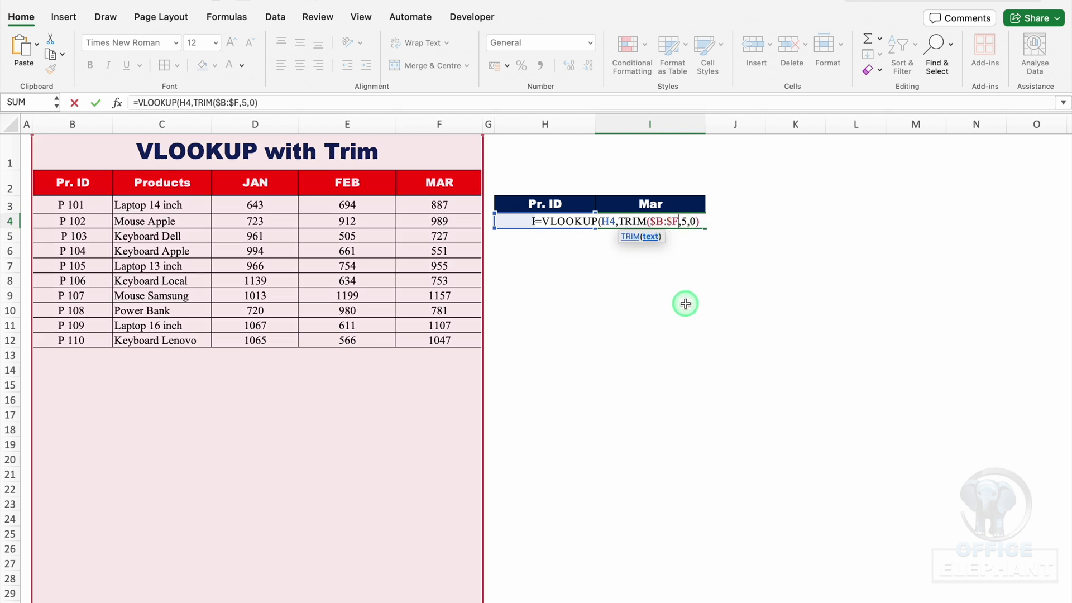
pyautogui.write(')')
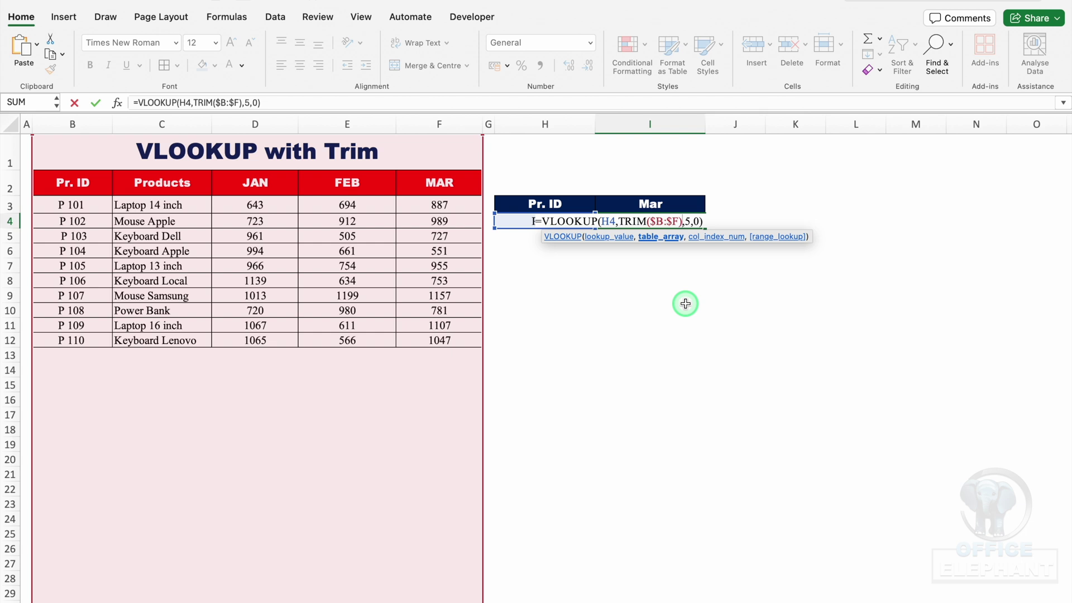
pyautogui.press('Return')
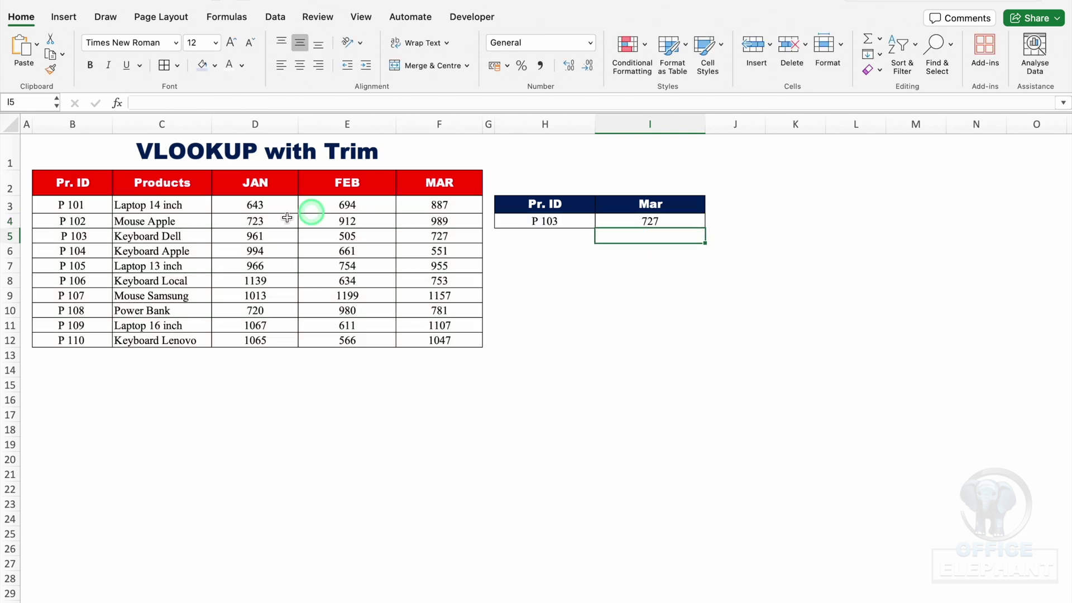
# Add leading spaces before P 102 in B4 and change the lookup product ID in H4 to P 102.
pyautogui.click(82, 222)
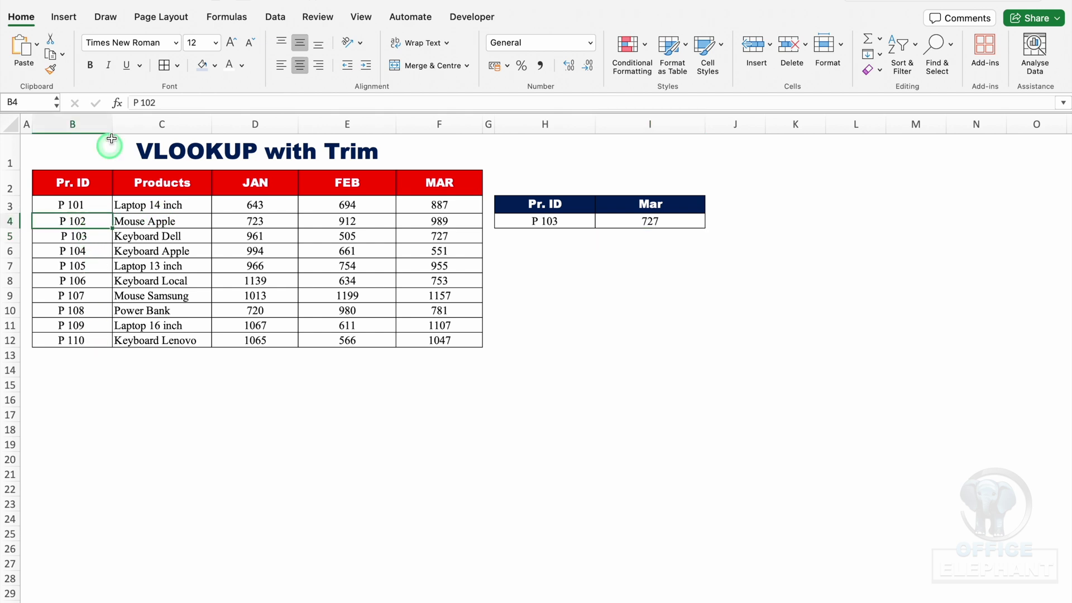
pyautogui.click(134, 102)
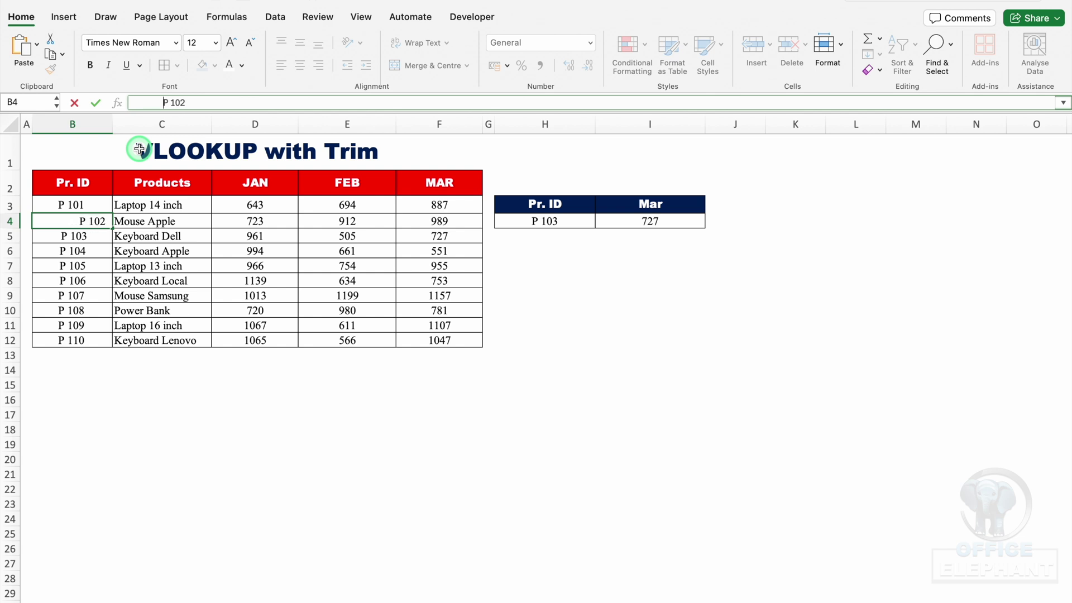
pyautogui.click(545, 221)
pyautogui.click(213, 103)
pyautogui.press('BackSpace')
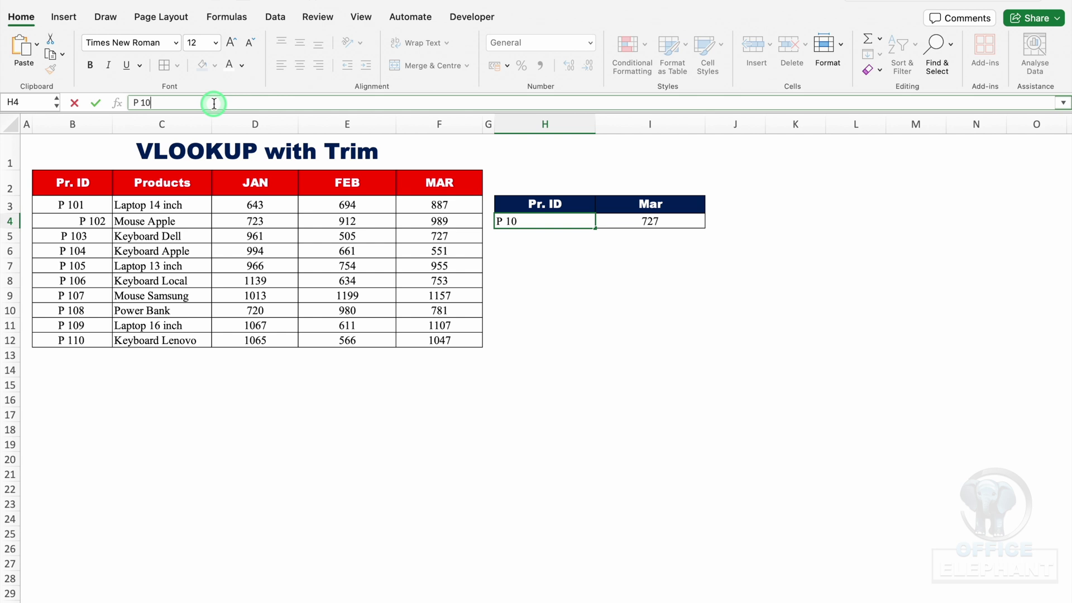
pyautogui.write('2')
pyautogui.press('Return')
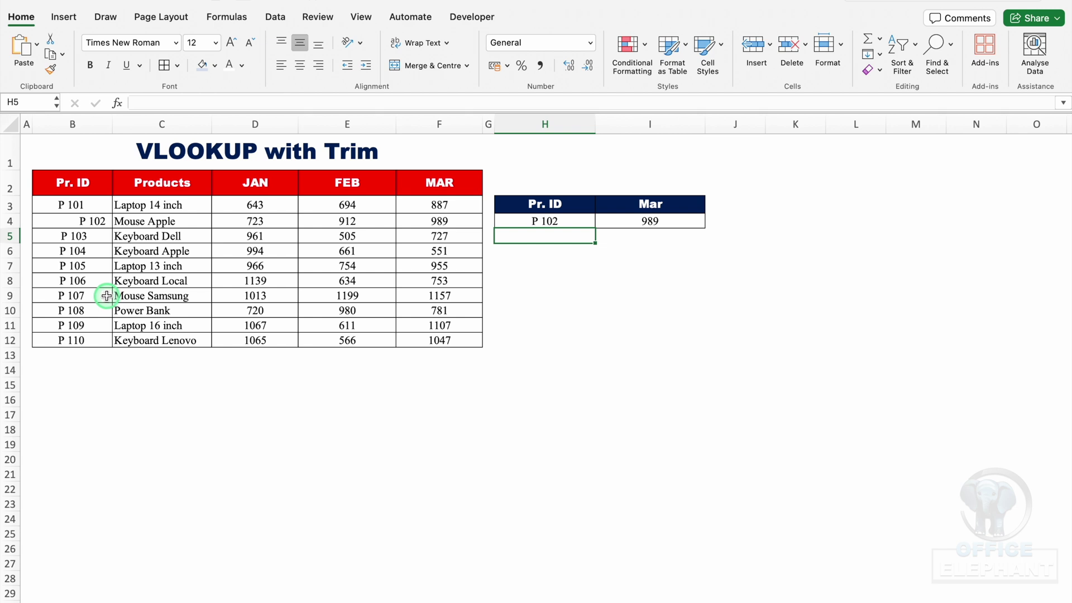
# Add trailing spaces after P 107 in B9 and change the lookup product ID in H4 to P 107.
pyautogui.click(84, 295)
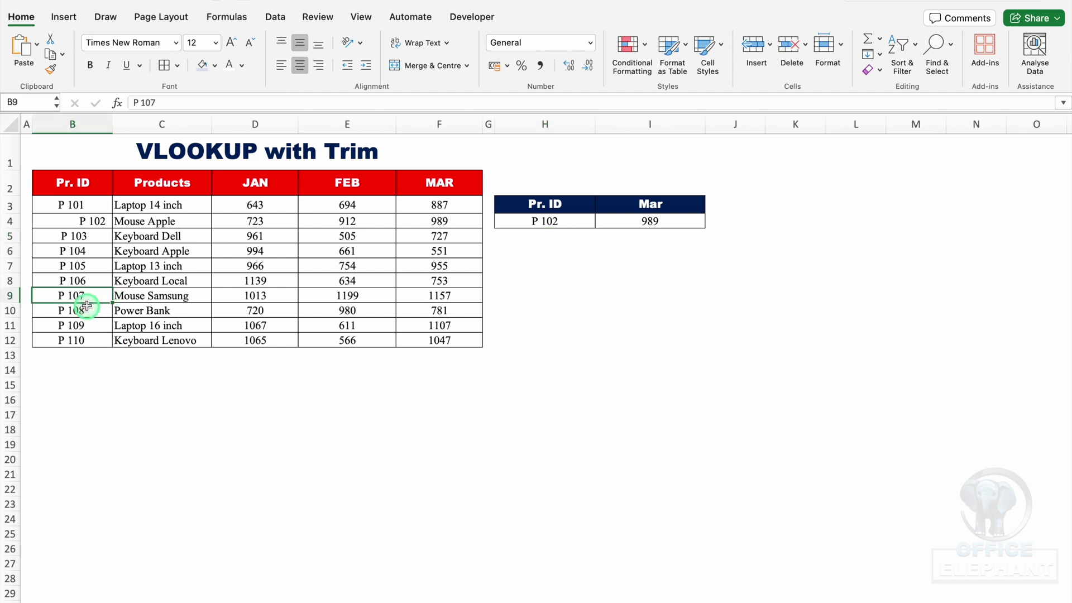
pyautogui.click(223, 106)
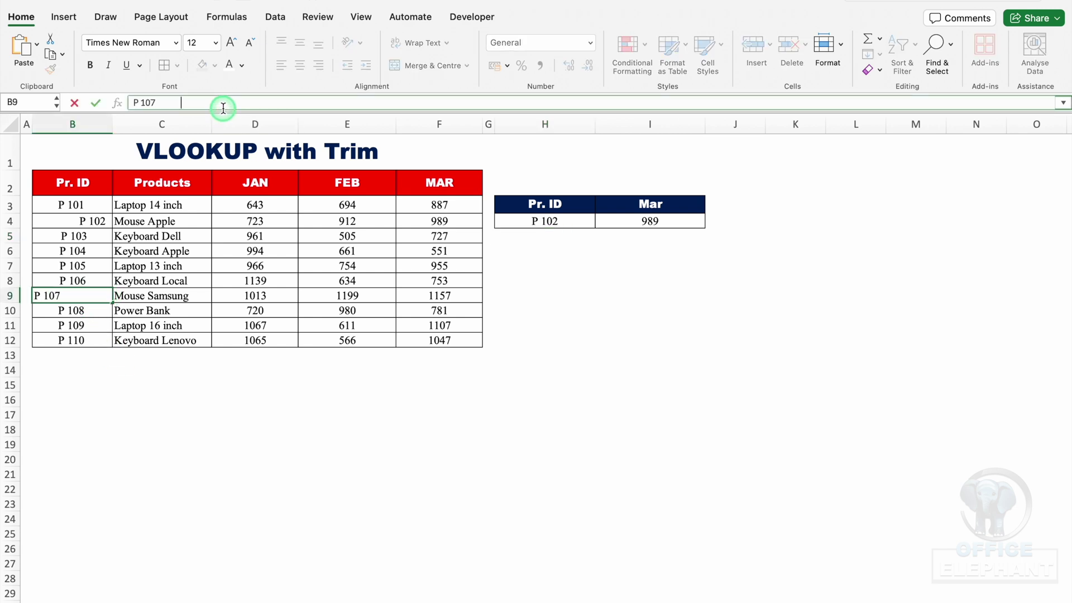
pyautogui.click(545, 220)
pyautogui.click(257, 103)
pyautogui.press('BackSpace')
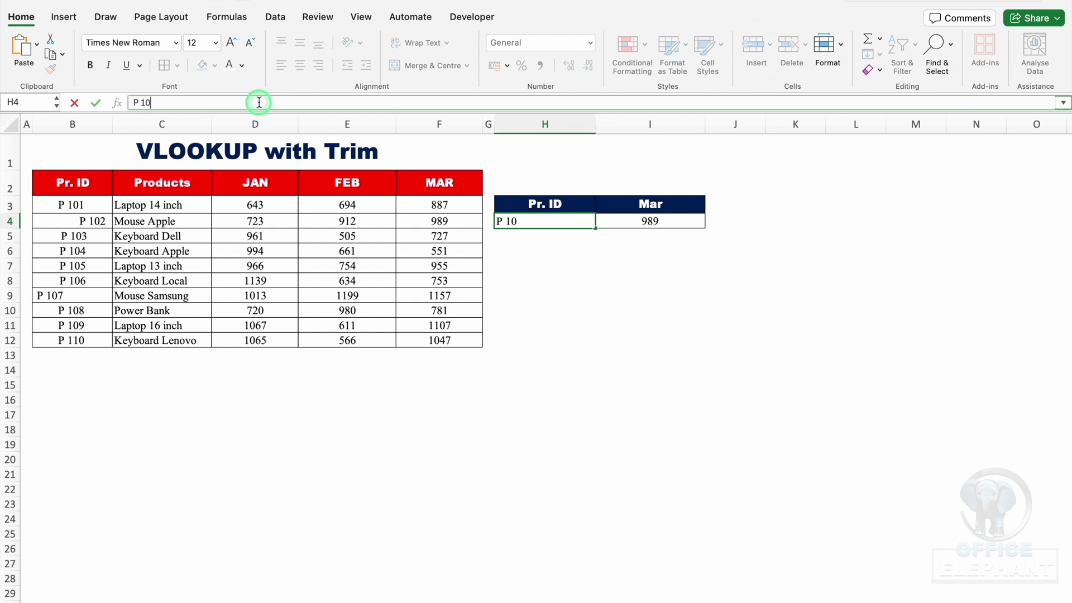
pyautogui.write('7')
pyautogui.press('Return')
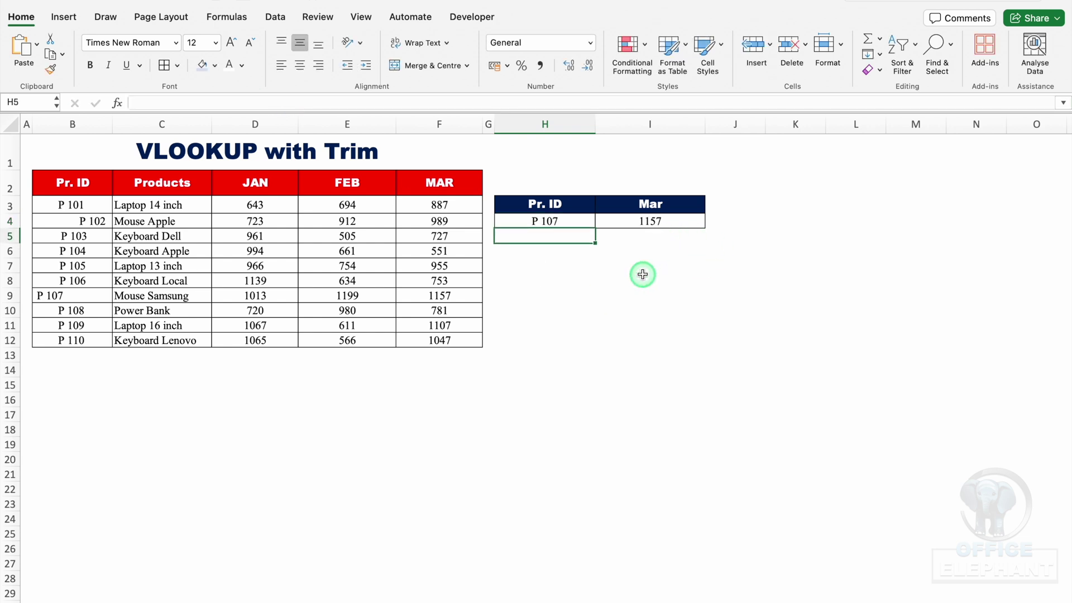
# Review the TRIM-wrapped VLOOKUP formula in I4.
pyautogui.press('Up')
pyautogui.click(632, 220)
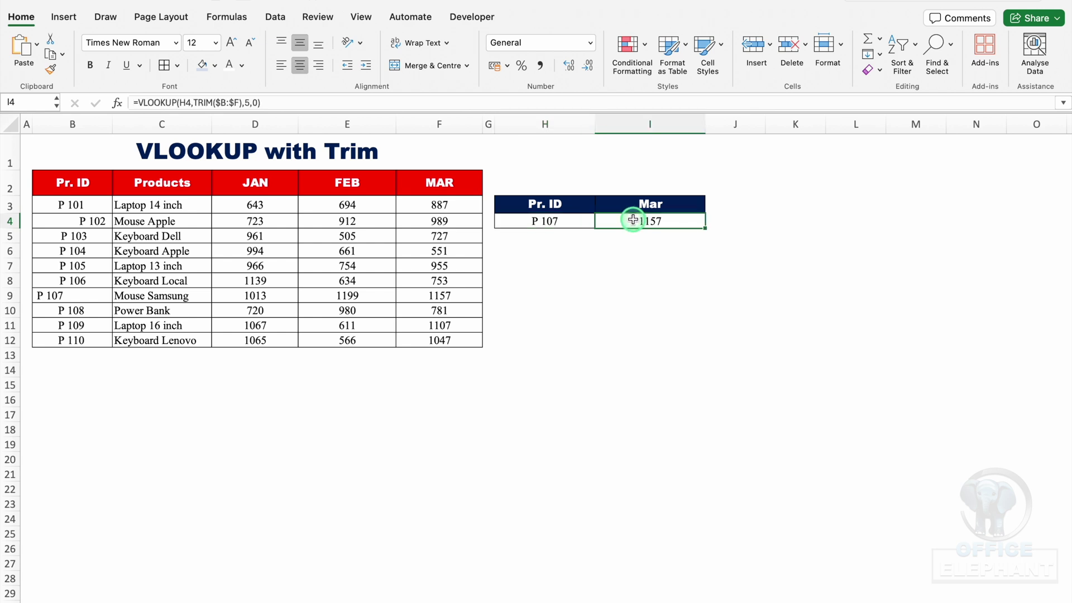
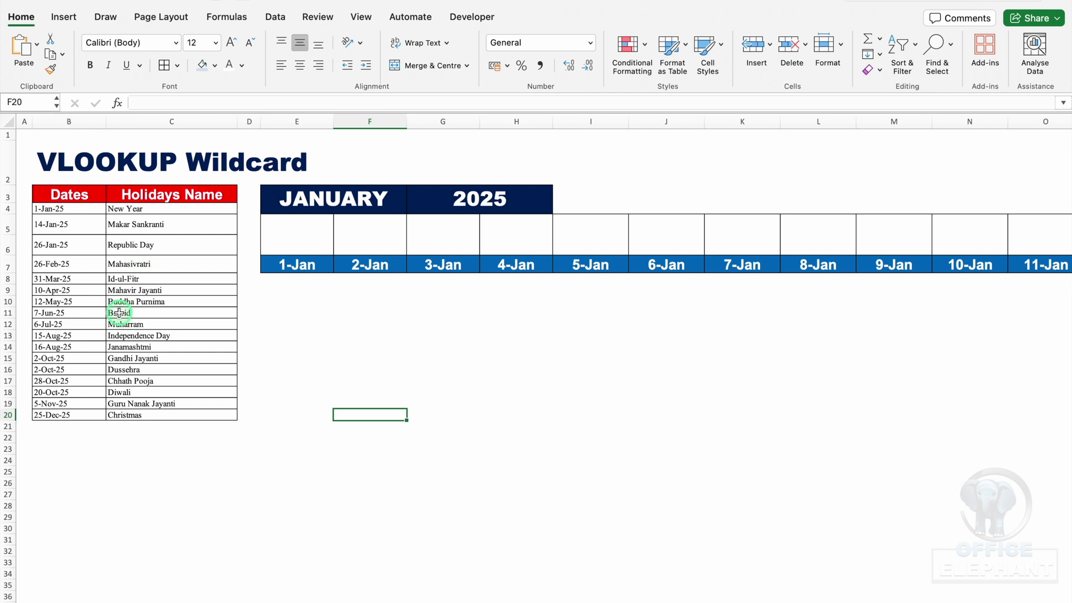
# Start a VLOOKUP formula in E5 with the 1-Jan date cell E7 as the lookup value.
pyautogui.click(291, 232)
pyautogui.write('=vl')
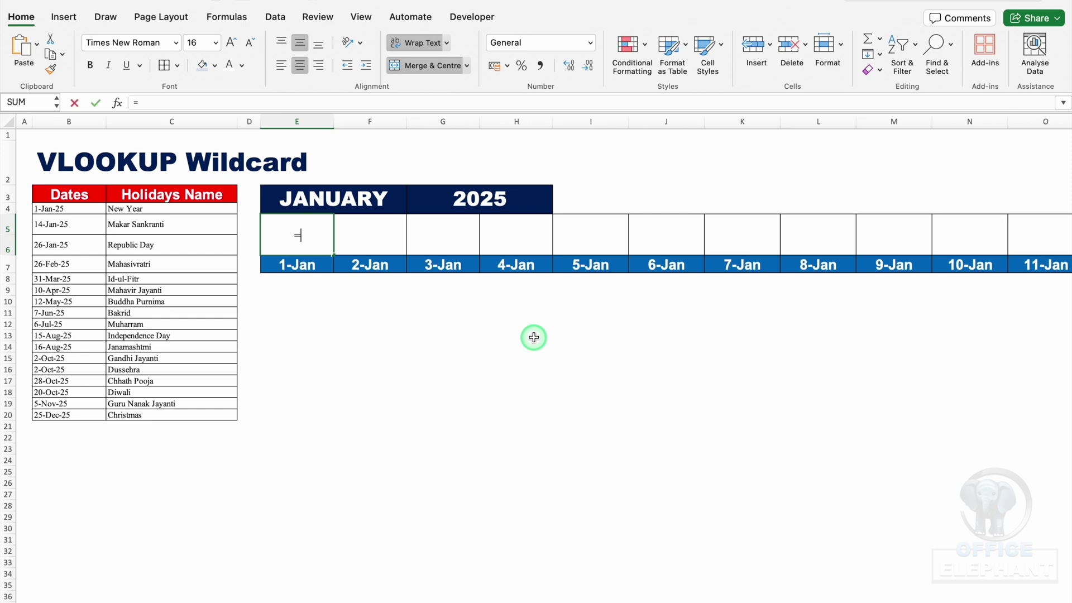
pyautogui.doubleClick(306, 258)
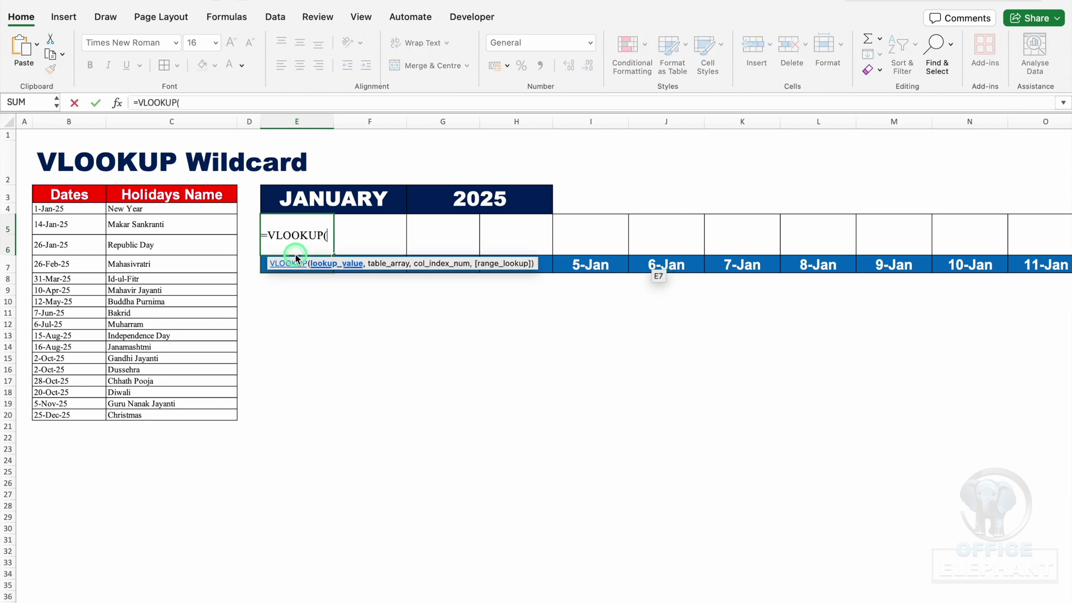
pyautogui.moveTo(397, 258); pyautogui.dragTo(400, 335)
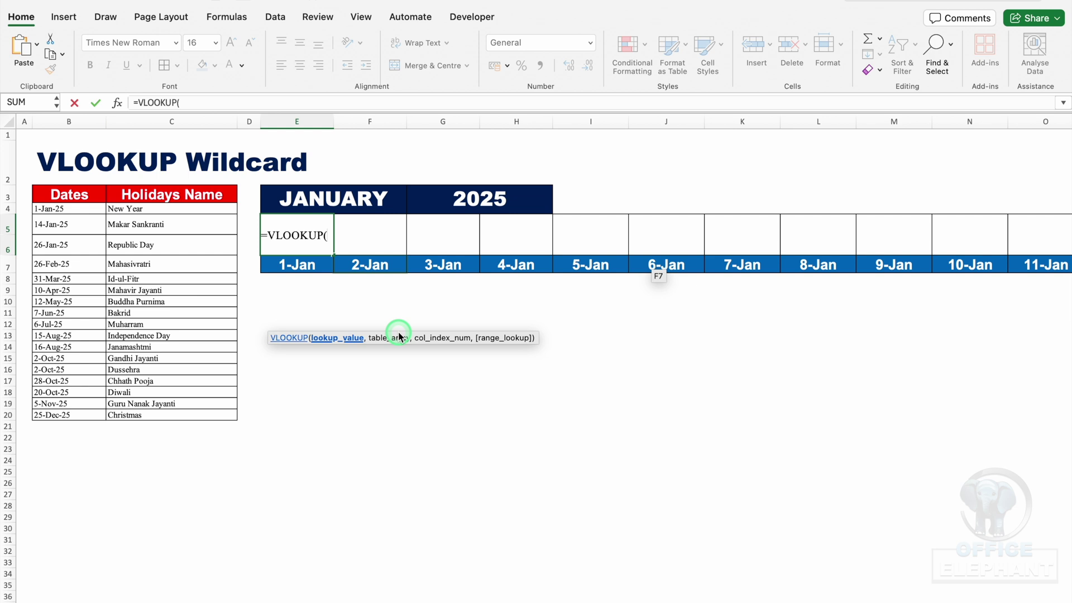
pyautogui.click(310, 264)
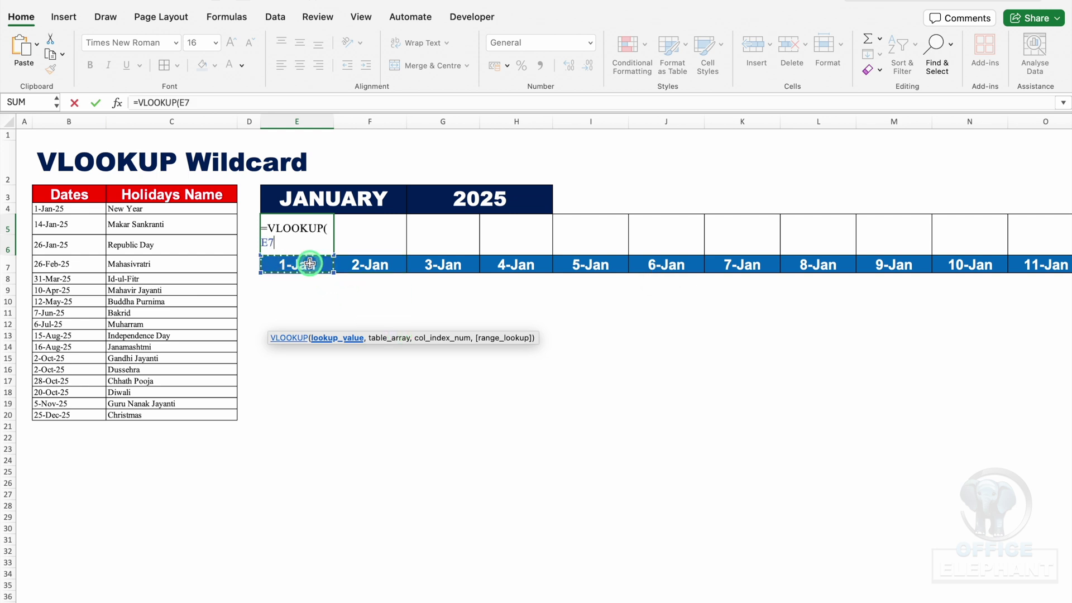
pyautogui.write(',')
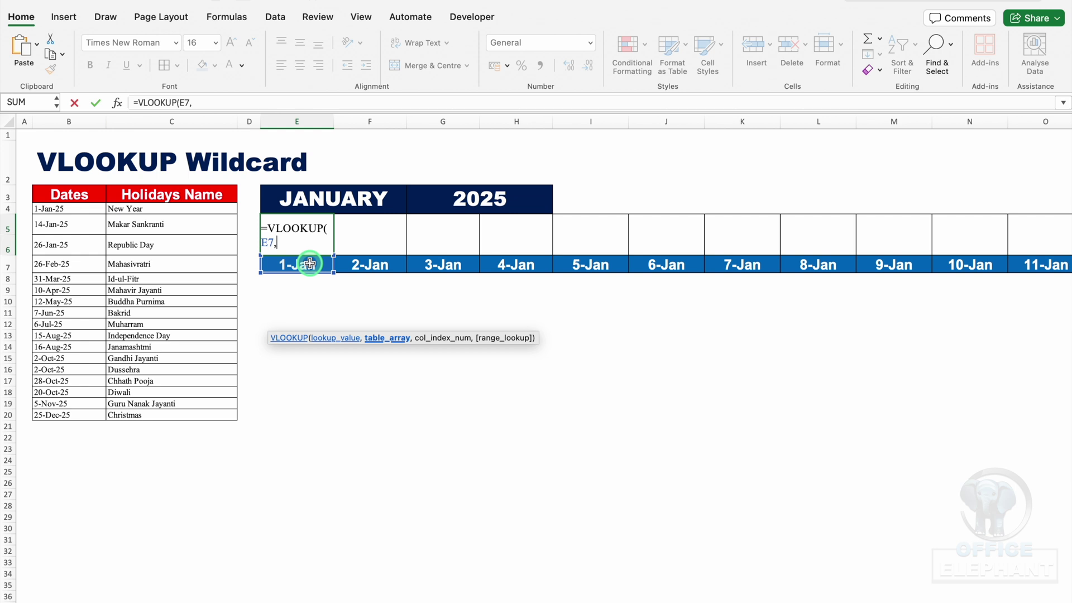
# Complete the E5 VLOOKUP with the locked table array $B:$C, column index 2 and exact match 0.
pyautogui.click(81, 124)
pyautogui.moveTo(81, 124); pyautogui.dragTo(144, 135)
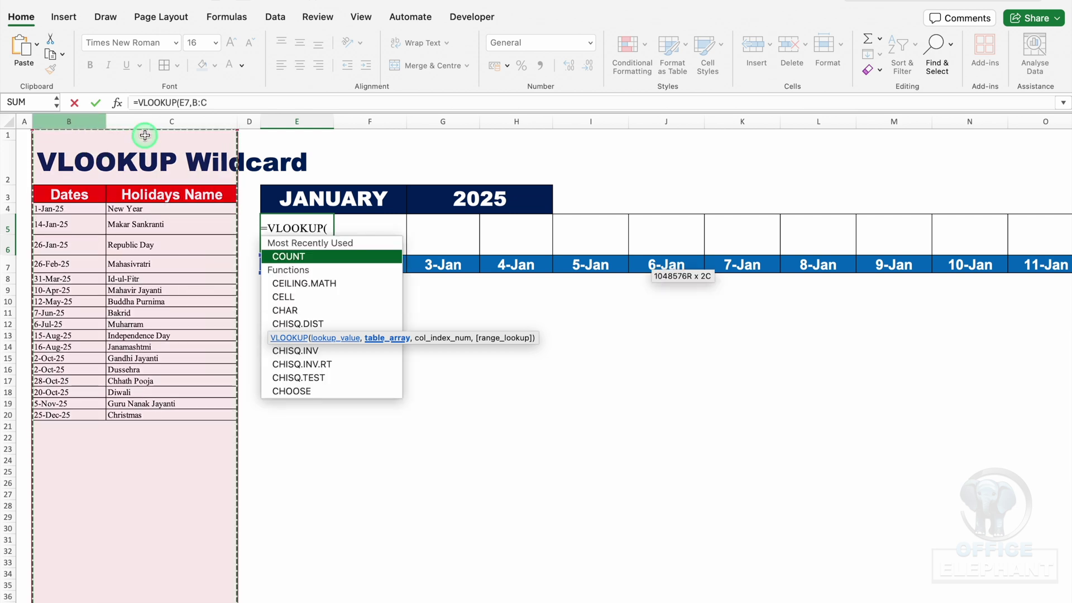
pyautogui.press('F4')
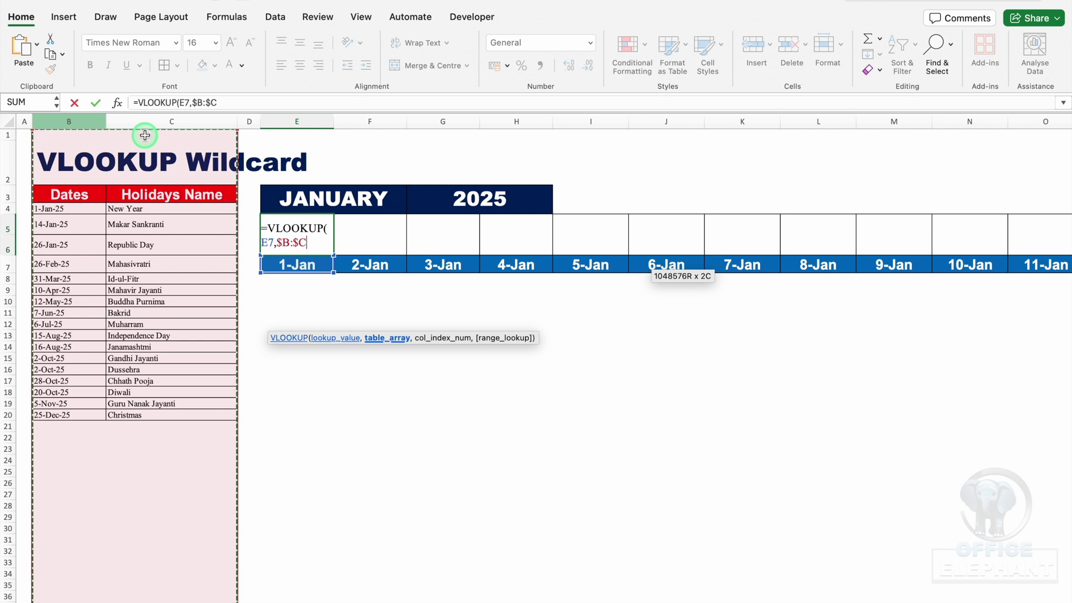
pyautogui.write(',')
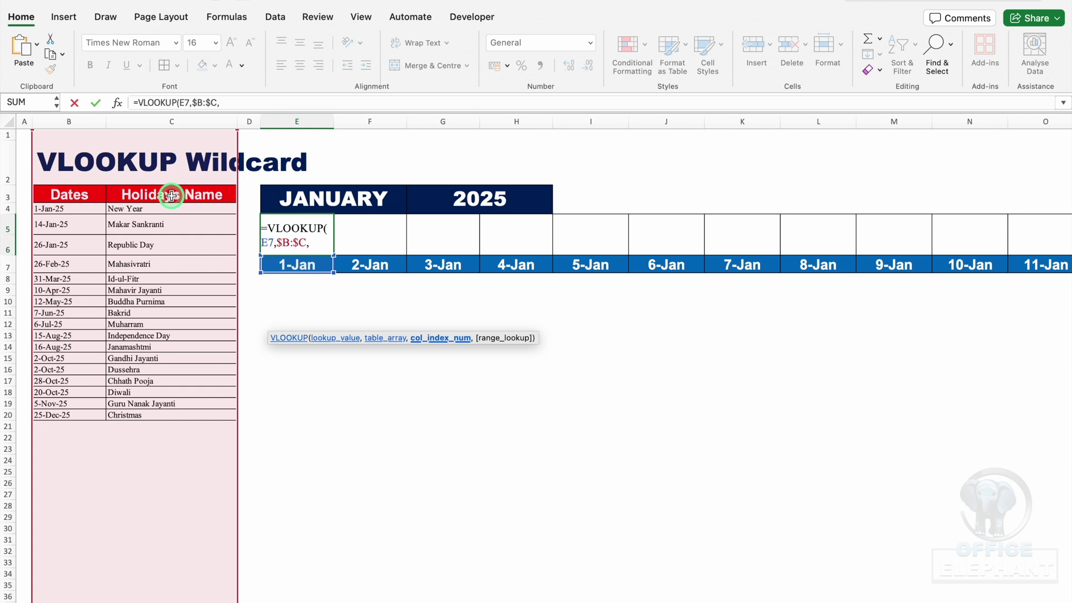
pyautogui.write('2,0')
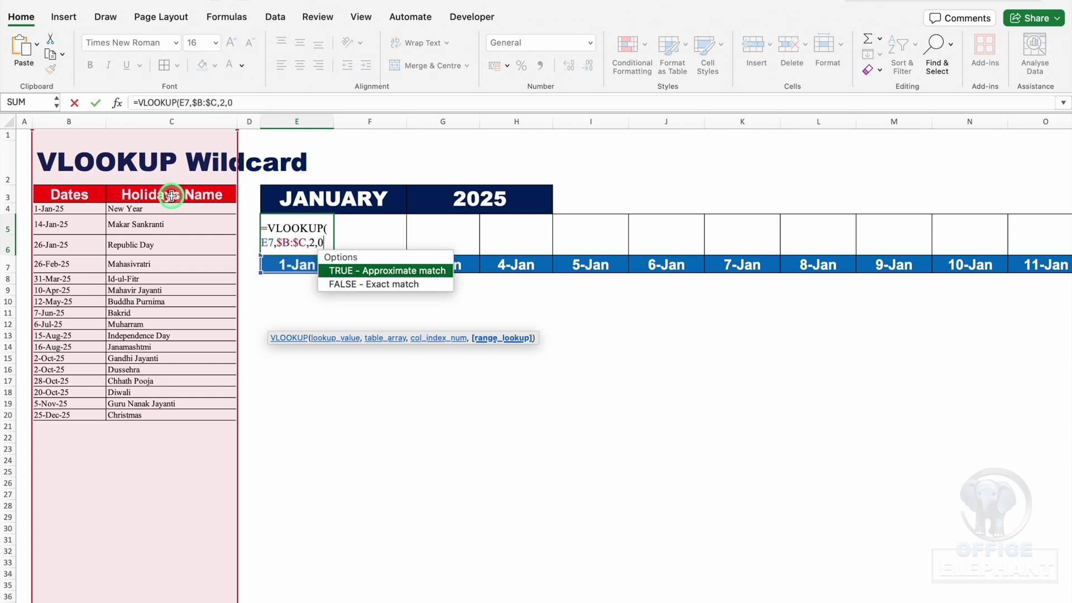
pyautogui.write(')')
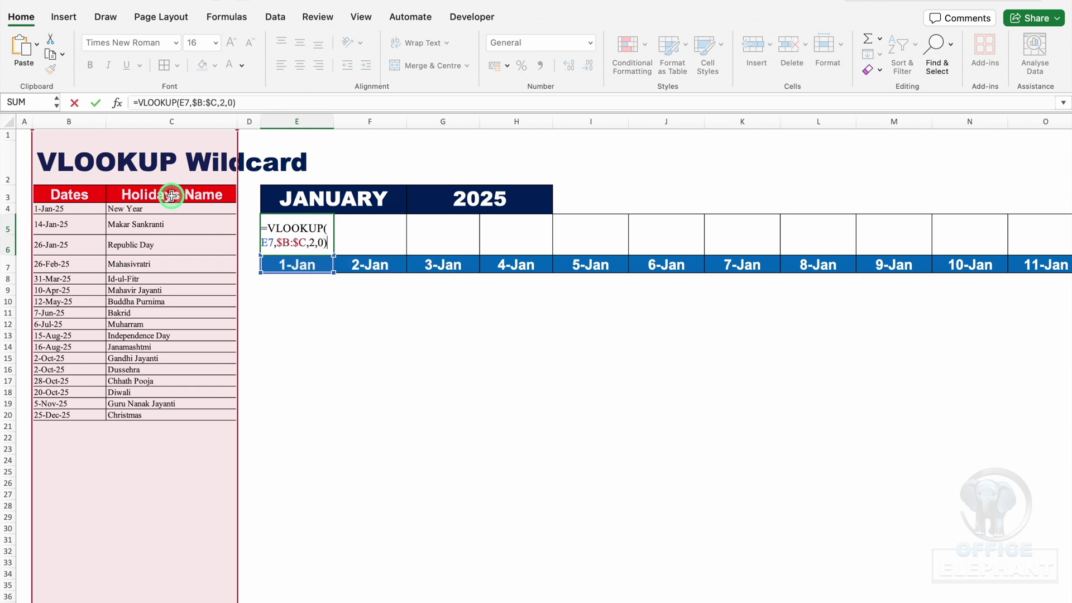
pyautogui.press('Return')
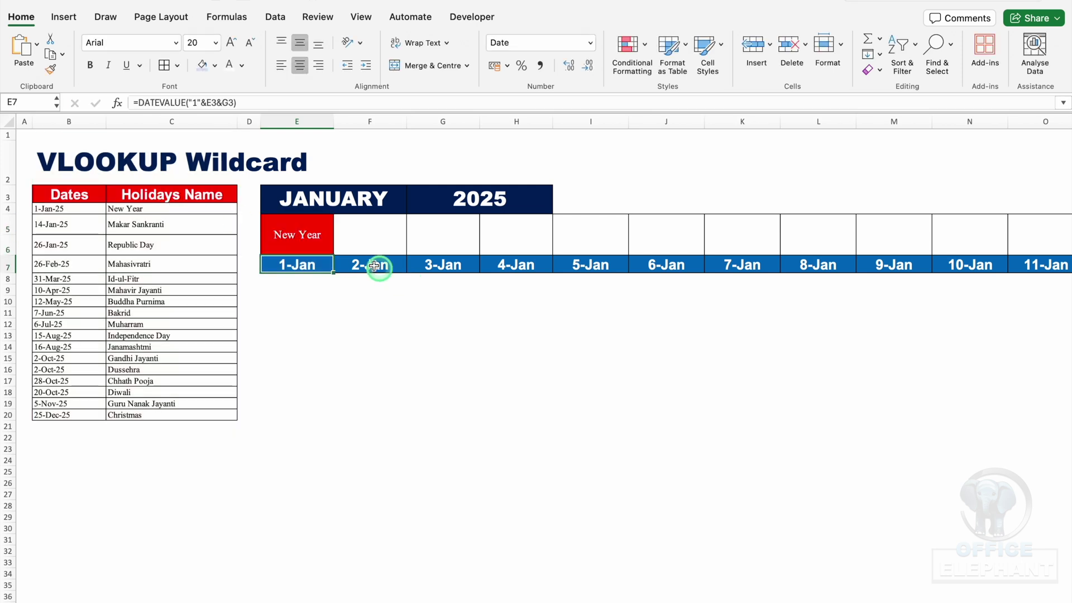
# Copy the VLOOKUP formula from E5 across the holiday row through 7-Jan in K5.
pyautogui.press('Up')
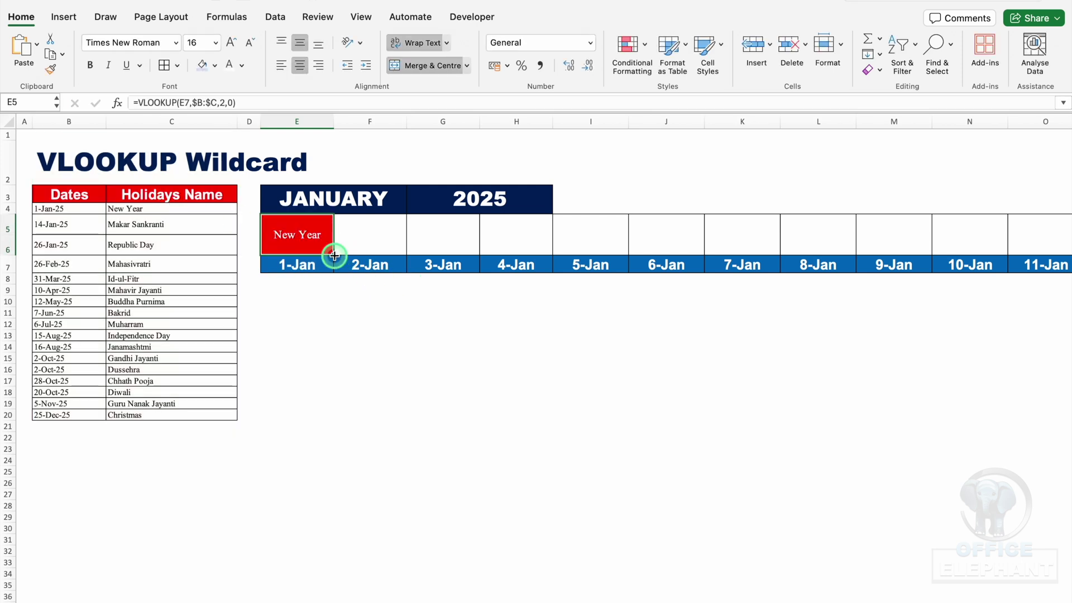
pyautogui.moveTo(333, 255); pyautogui.dragTo(765, 253)
pyautogui.click(619, 311)
pyautogui.click(378, 236)
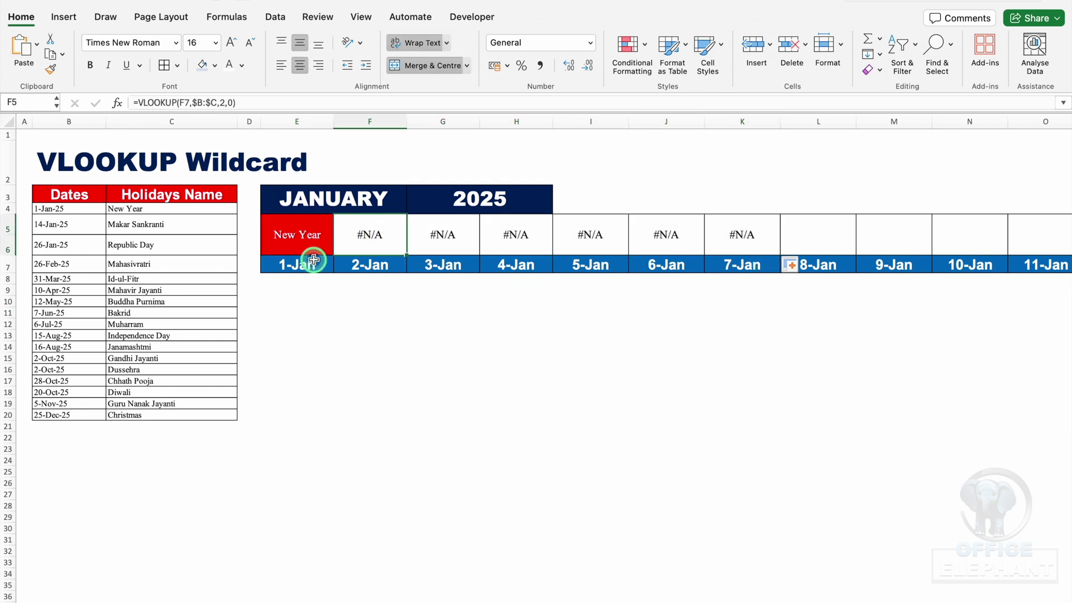
# Inspect the date formulas in row 7 for 2-Jan through 5-Jan.
pyautogui.click(394, 262)
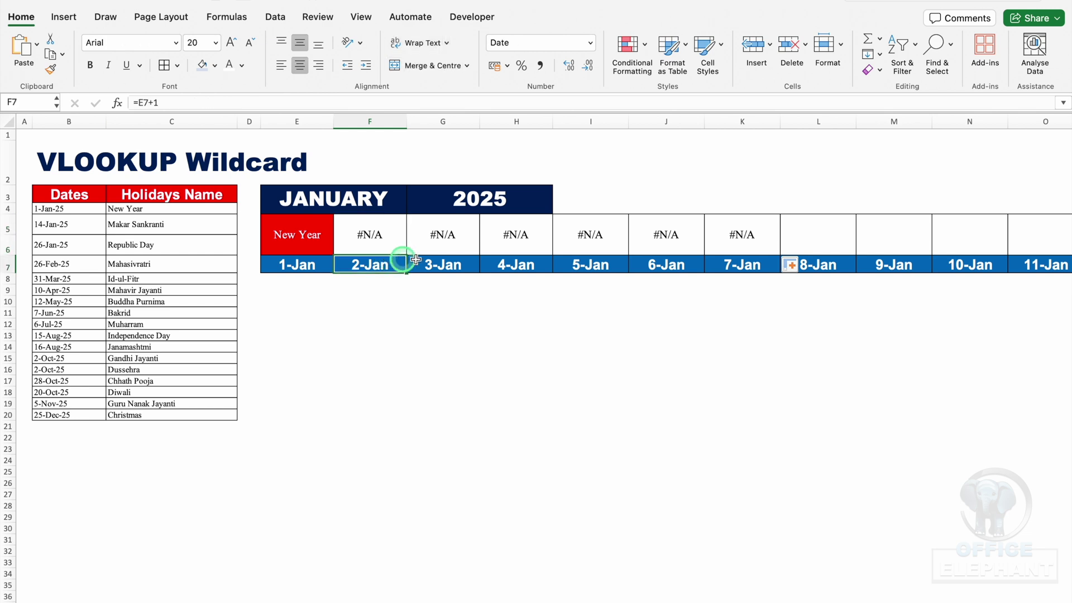
pyautogui.click(469, 264)
pyautogui.click(545, 264)
pyautogui.click(562, 264)
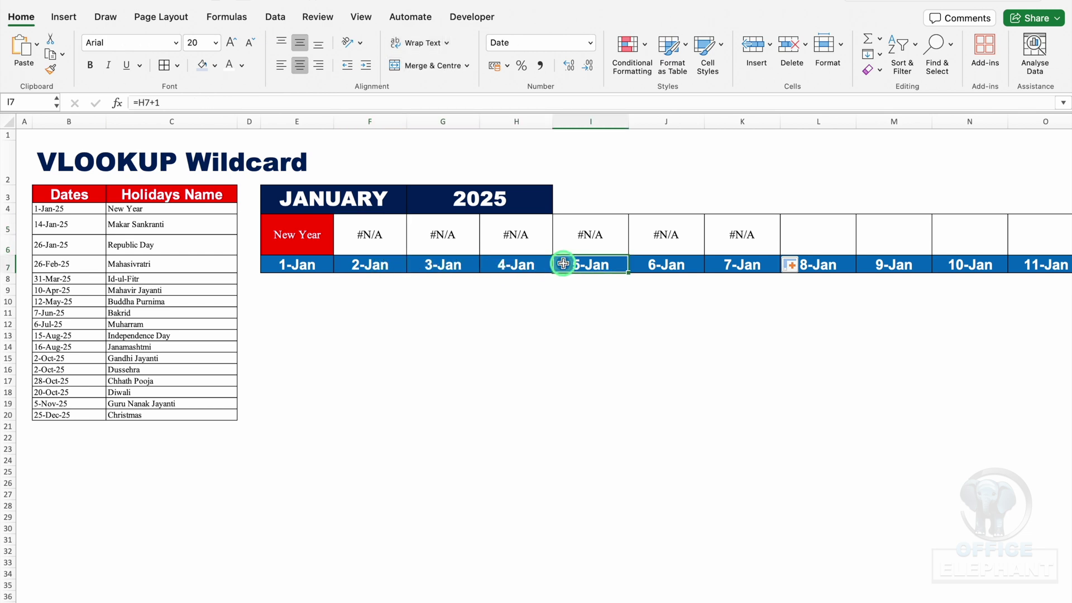
pyautogui.click(371, 264)
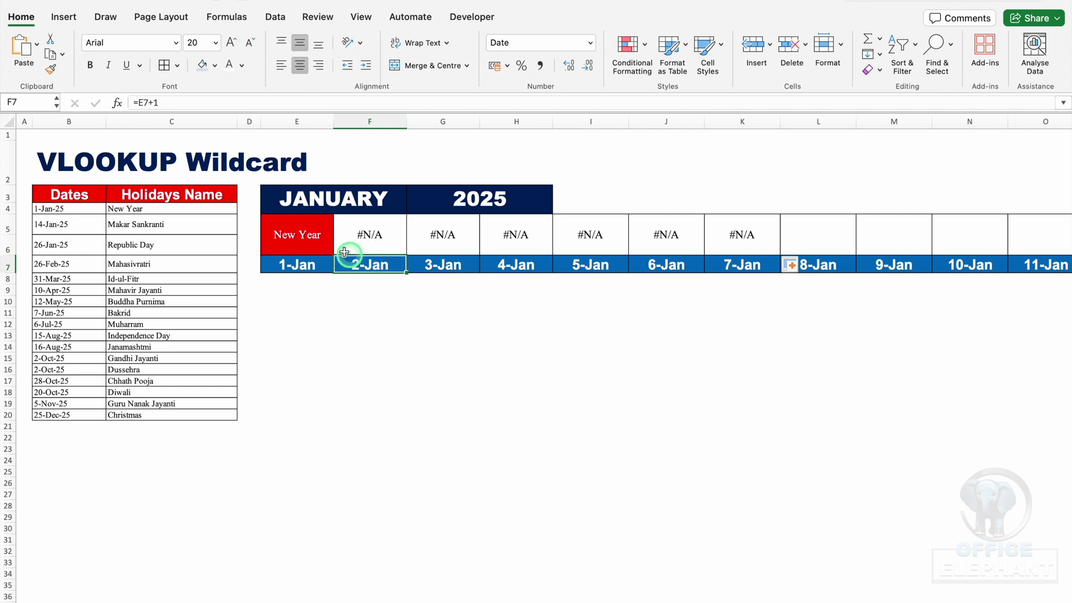
# Wrap the VLOOKUP in E5 in an IFERROR function with an empty string "" as the error value.
pyautogui.click(316, 242)
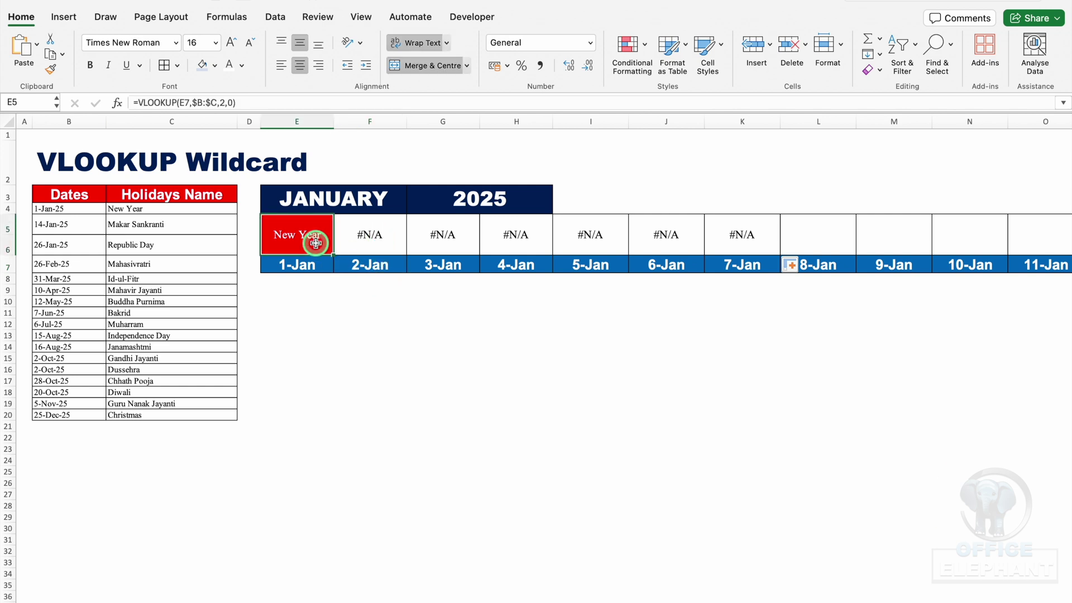
pyautogui.doubleClick(316, 242)
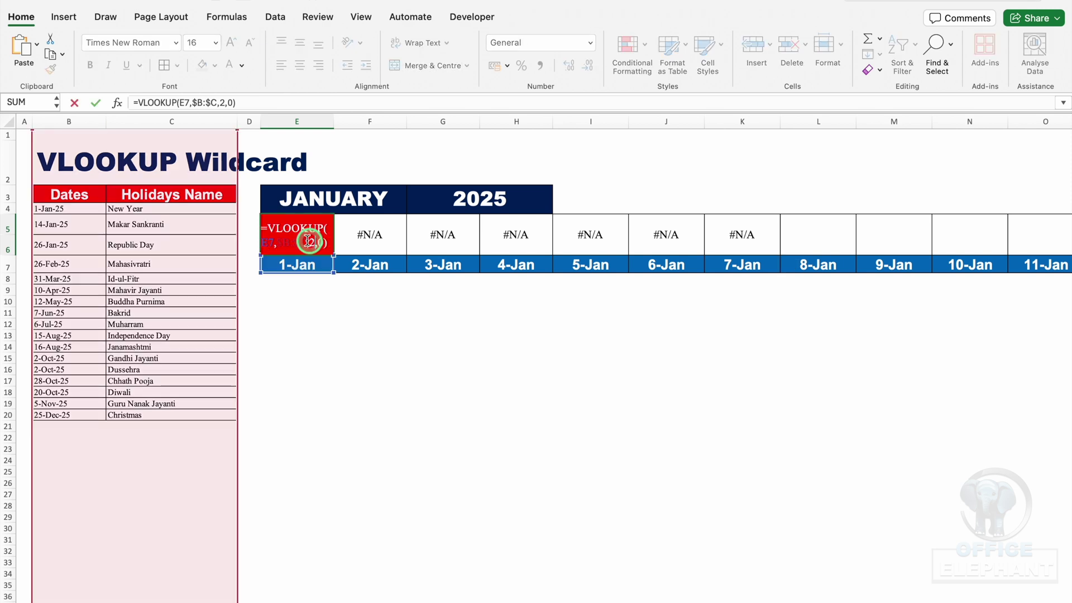
pyautogui.click(270, 229)
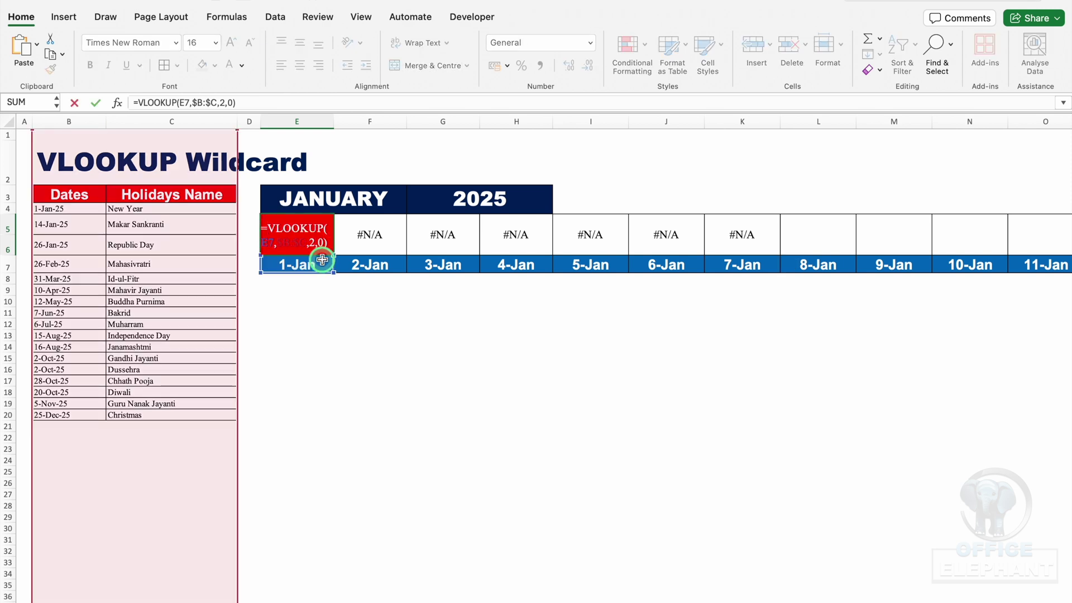
pyautogui.write('iferr')
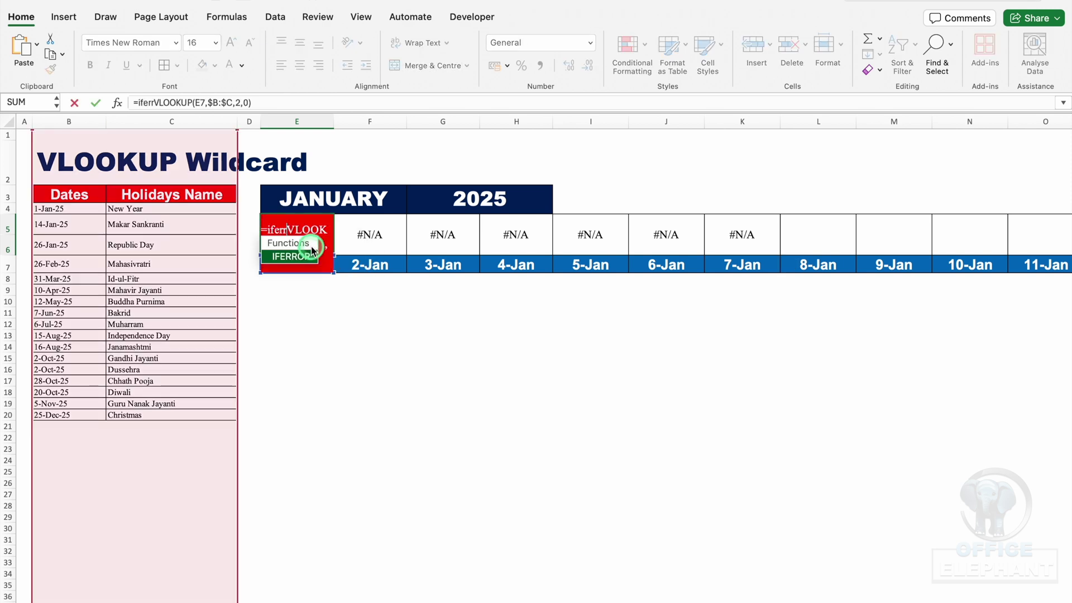
pyautogui.doubleClick(291, 256)
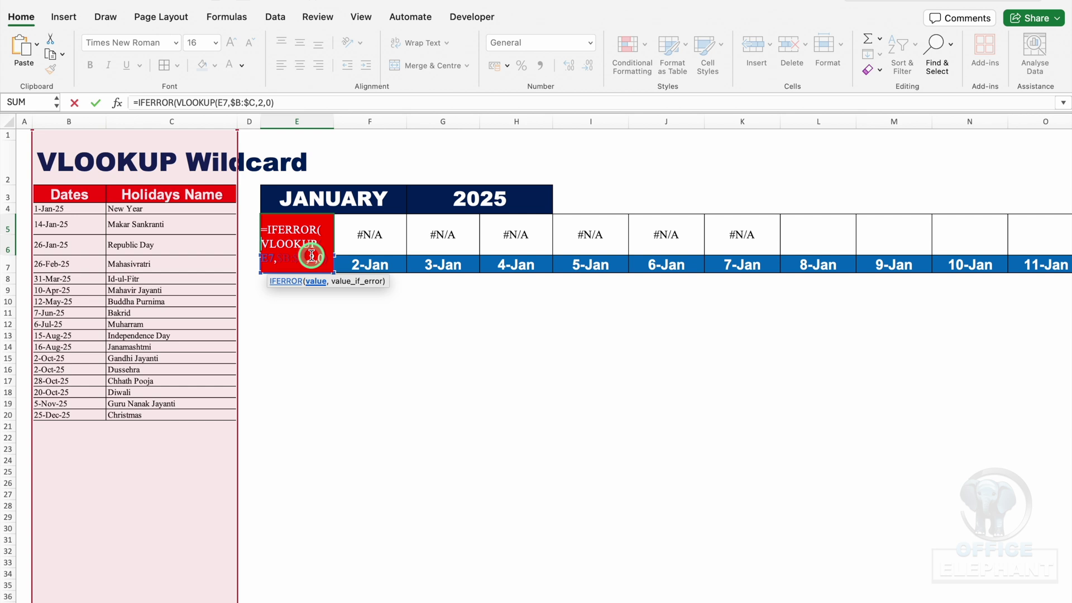
pyautogui.click(326, 257)
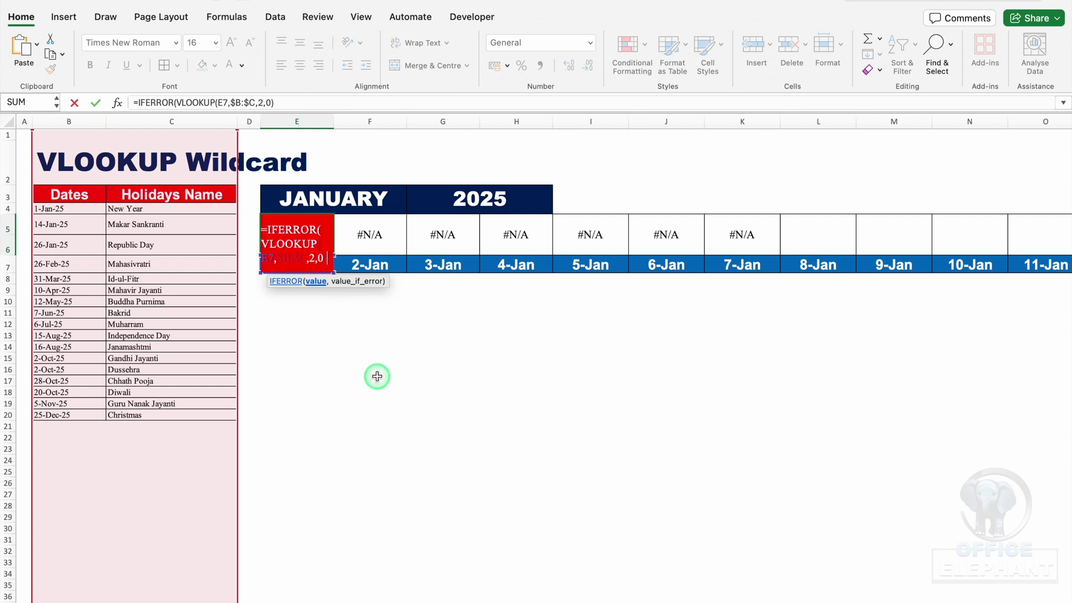
pyautogui.write(',""')
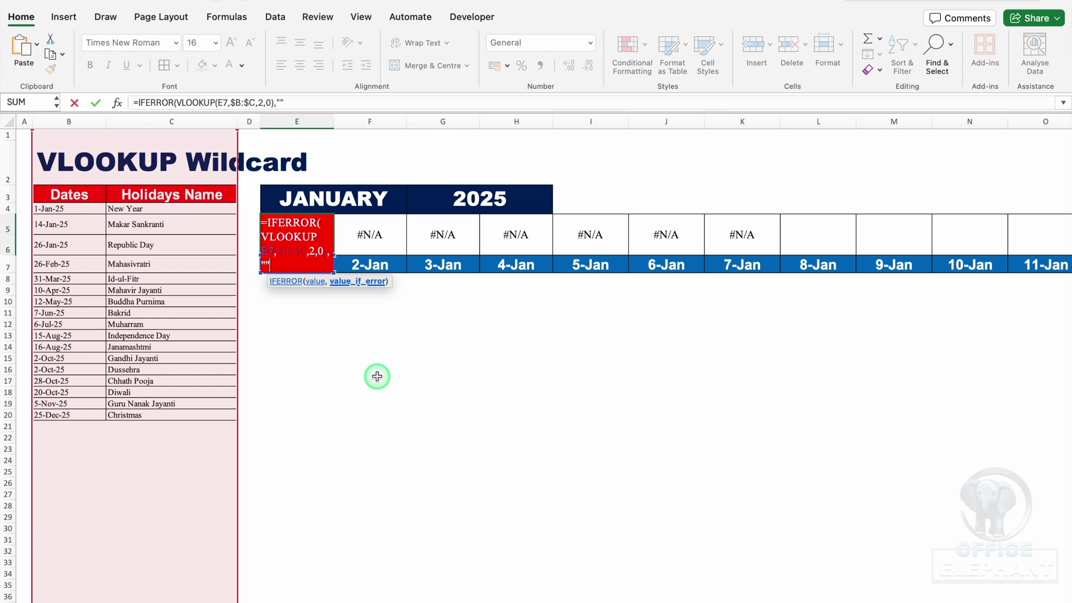
pyautogui.press('Return')
# Copy the IFERROR formula from E5 across the whole holiday row through 31-Jan.
pyautogui.click(304, 237)
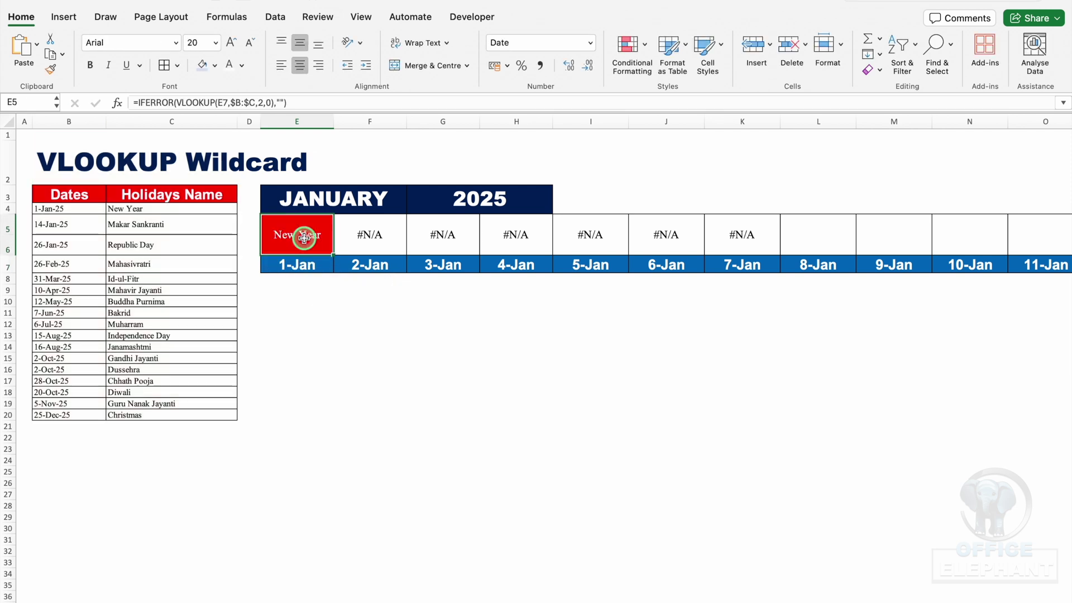
pyautogui.moveTo(333, 254); pyautogui.dragTo(998, 252)
pyautogui.click(577, 227)
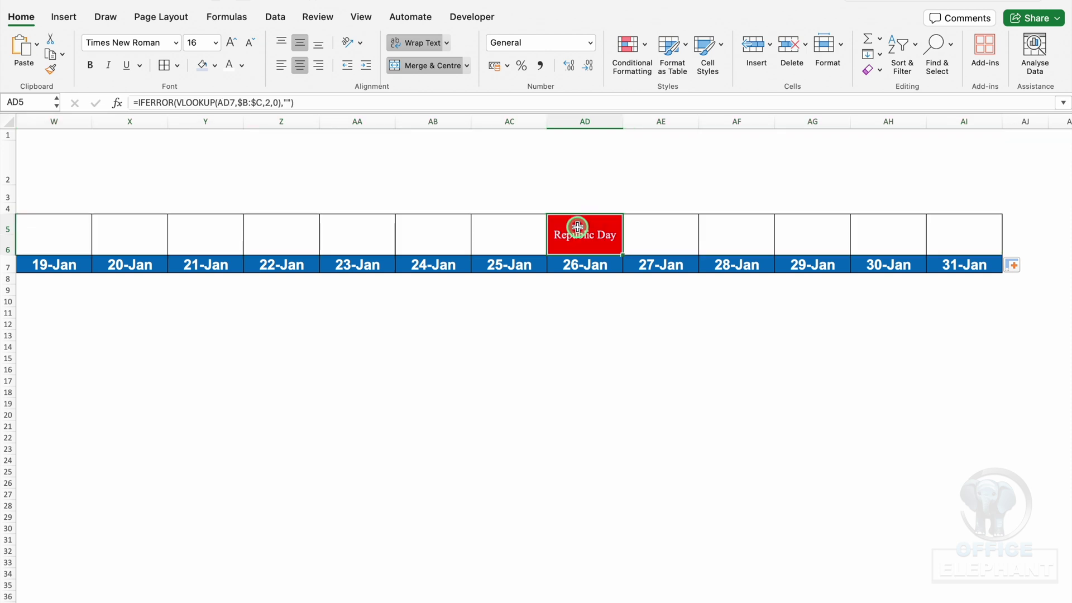
pyautogui.click(593, 369)
# Change the calendar month in E3 from its list to FEBRUARY.
pyautogui.hscroll(-2, 536, 357)
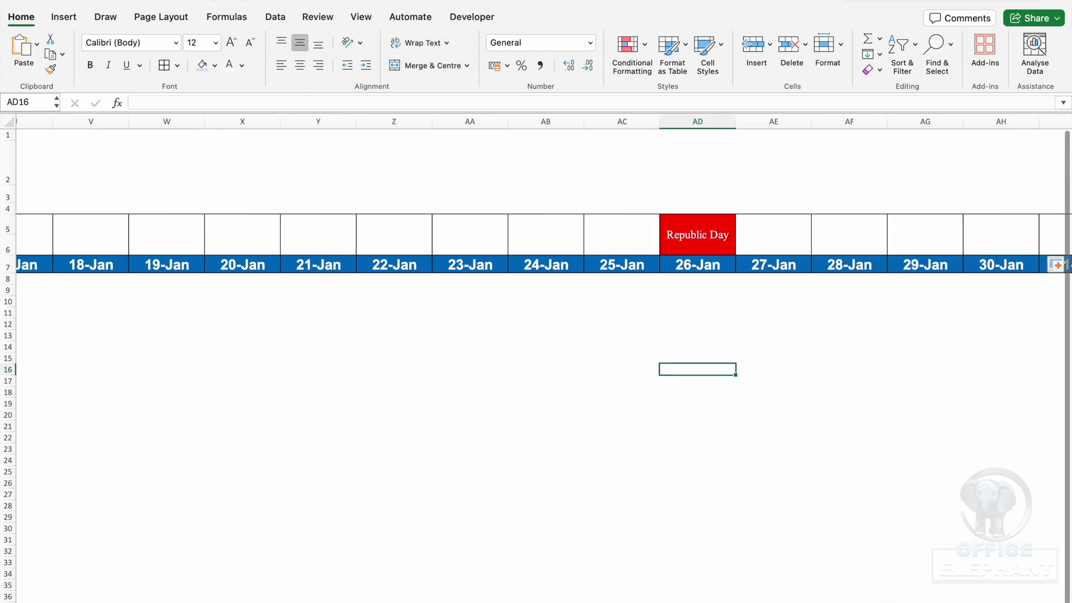
pyautogui.hscroll(-10, 120, 586)
pyautogui.click(346, 193)
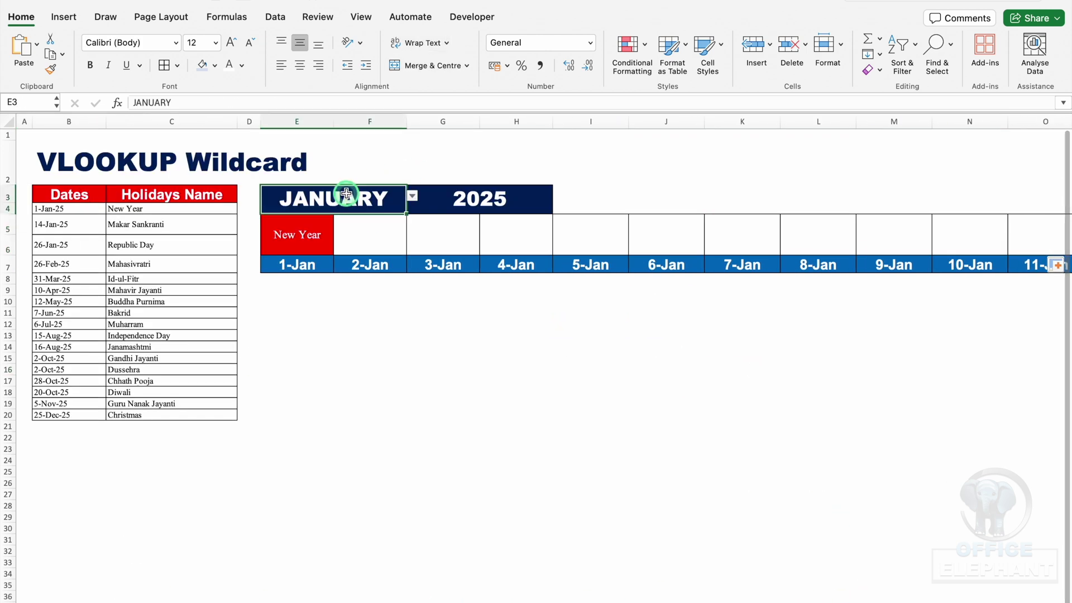
pyautogui.click(413, 196)
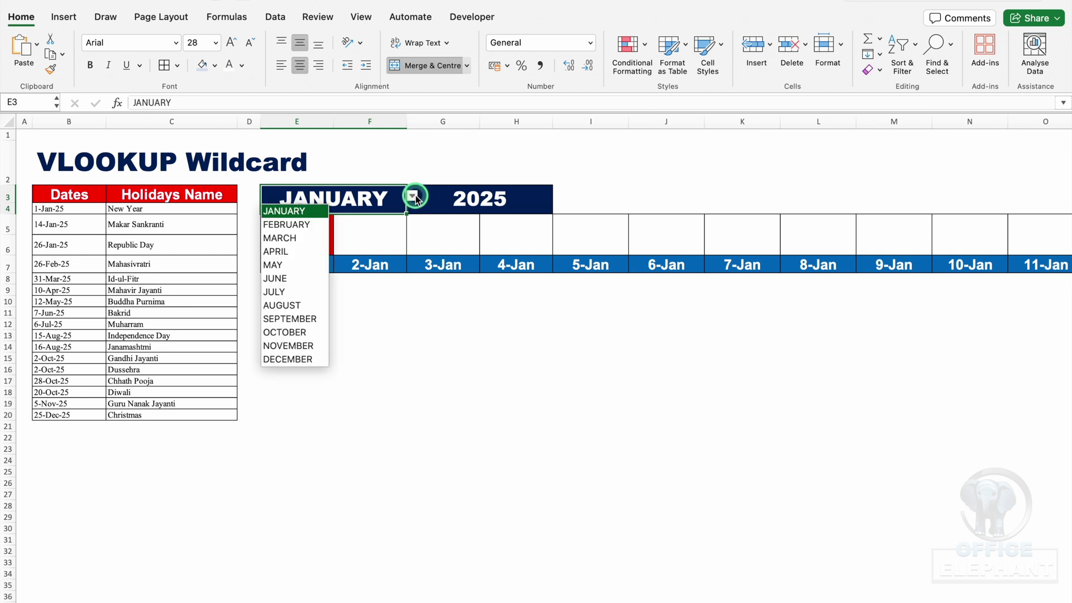
pyautogui.click(288, 226)
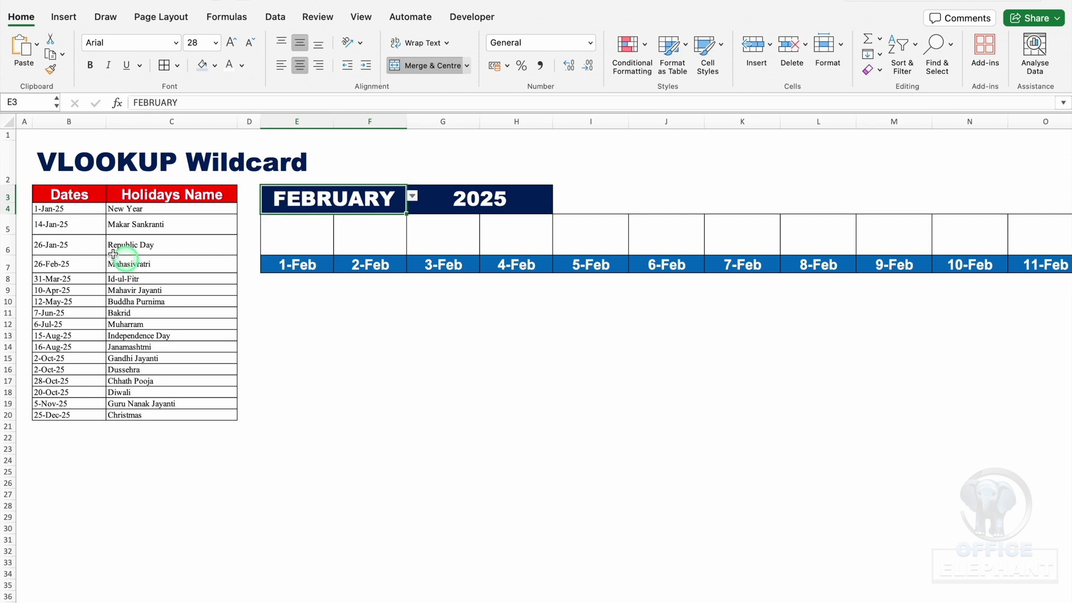
# Compare the Mahasivratri date in B7 with the holiday shown above 26-Feb in the calendar.
pyautogui.click(79, 265)
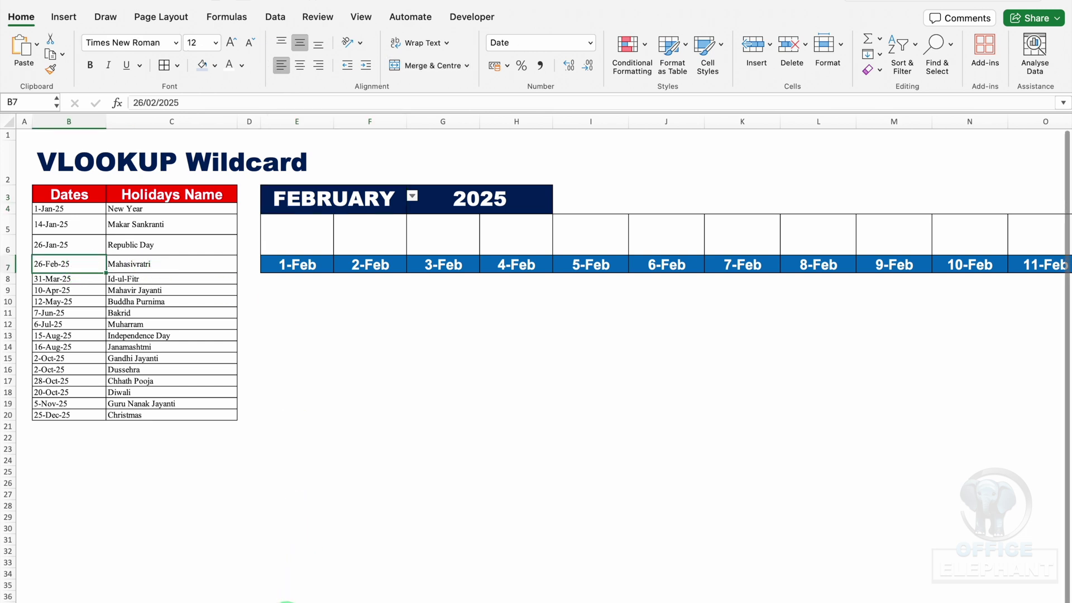
pyautogui.hscroll(10, 288, 597)
pyautogui.hscroll(10, 550, 601)
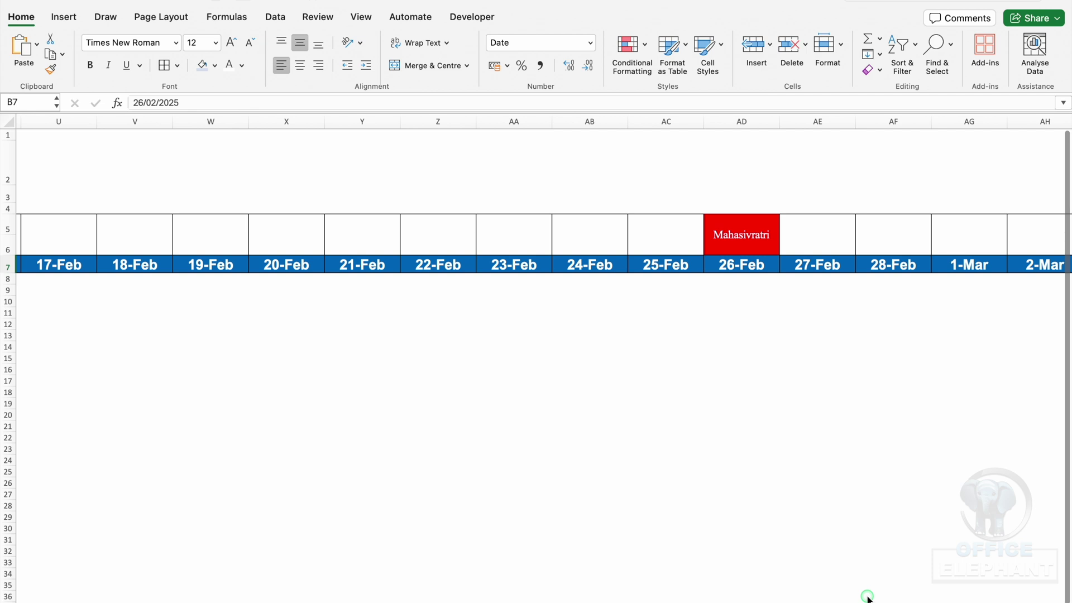
# Add a holiday below the Christmas row, with date 1/2/25 in B21 and the name "My Holiday" in C21.
pyautogui.hscroll(-20, 867, 597)
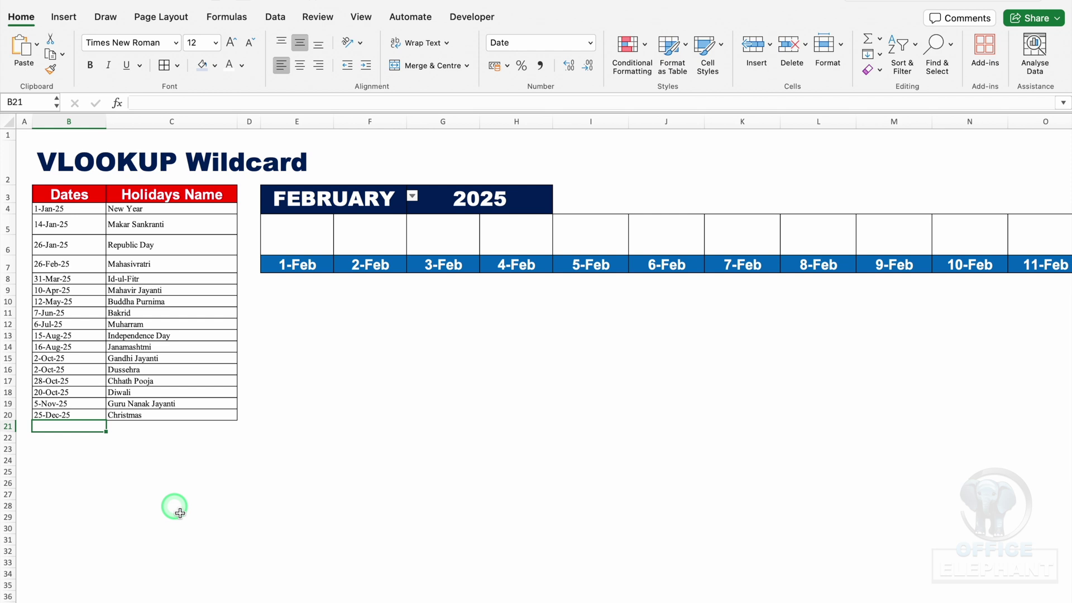
pyautogui.write('1/2/2')
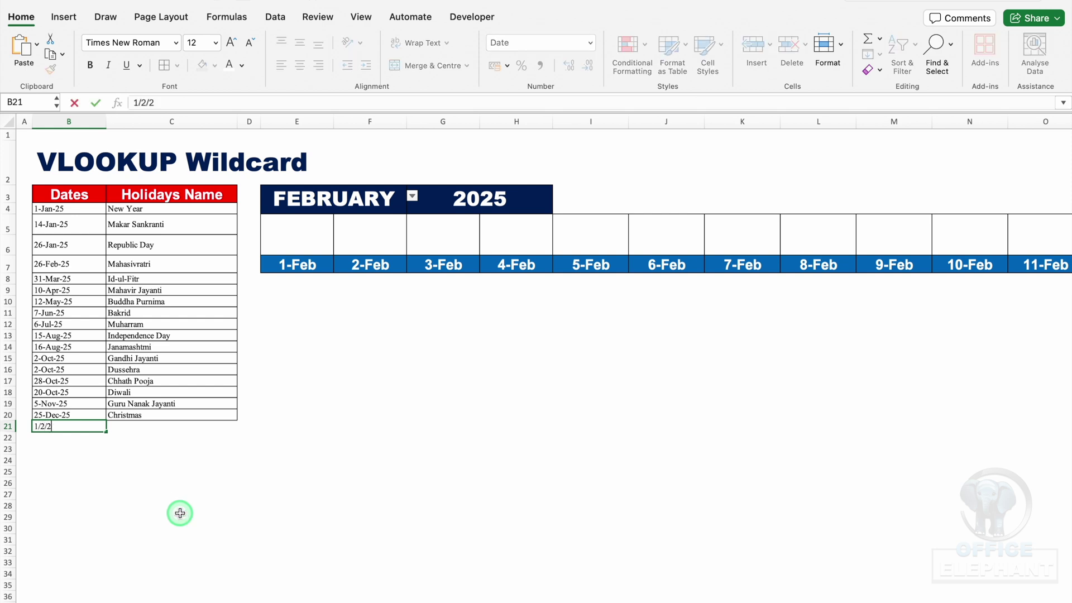
pyautogui.write('5')
pyautogui.press('Return')
pyautogui.click(135, 422)
pyautogui.write('M')
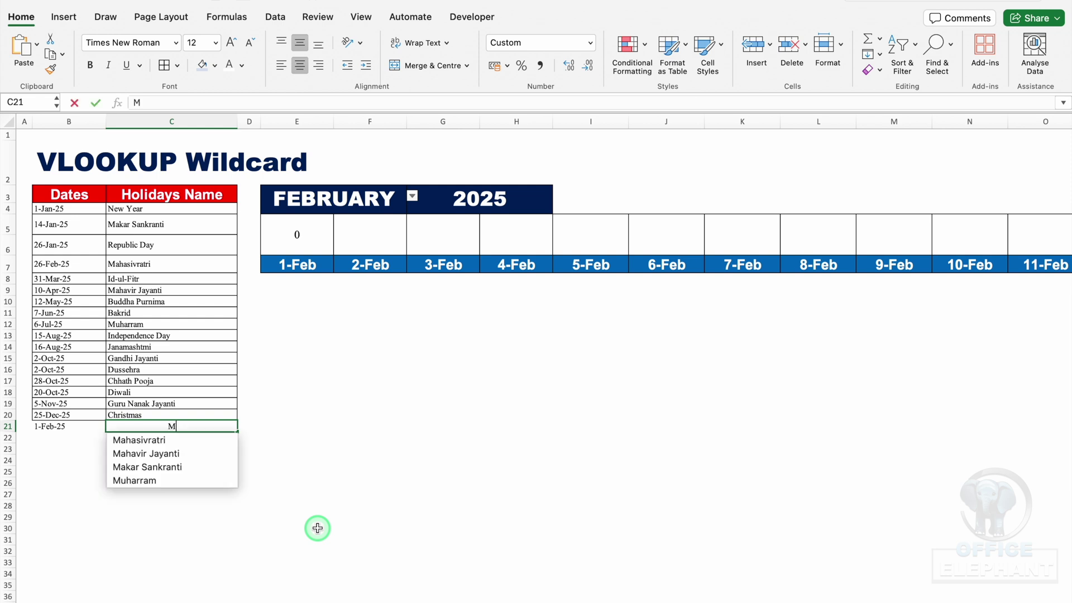
pyautogui.write('y Holiday')
pyautogui.press('Return')
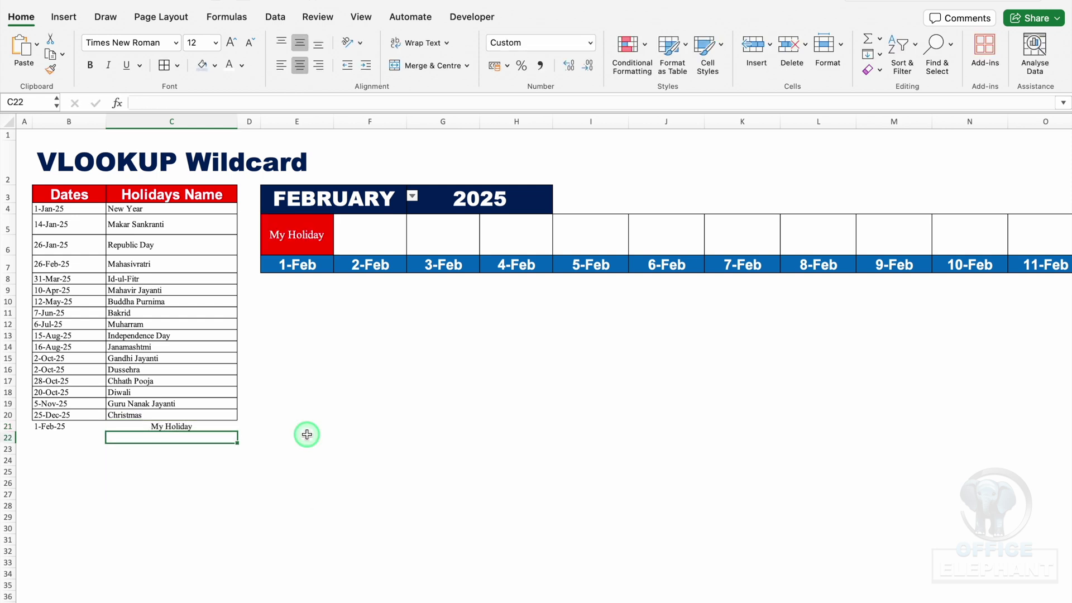
# Extend the date series from B21 into B22 and name the 2-Feb-25 holiday "Your Holiday" in C22.
pyautogui.click(75, 426)
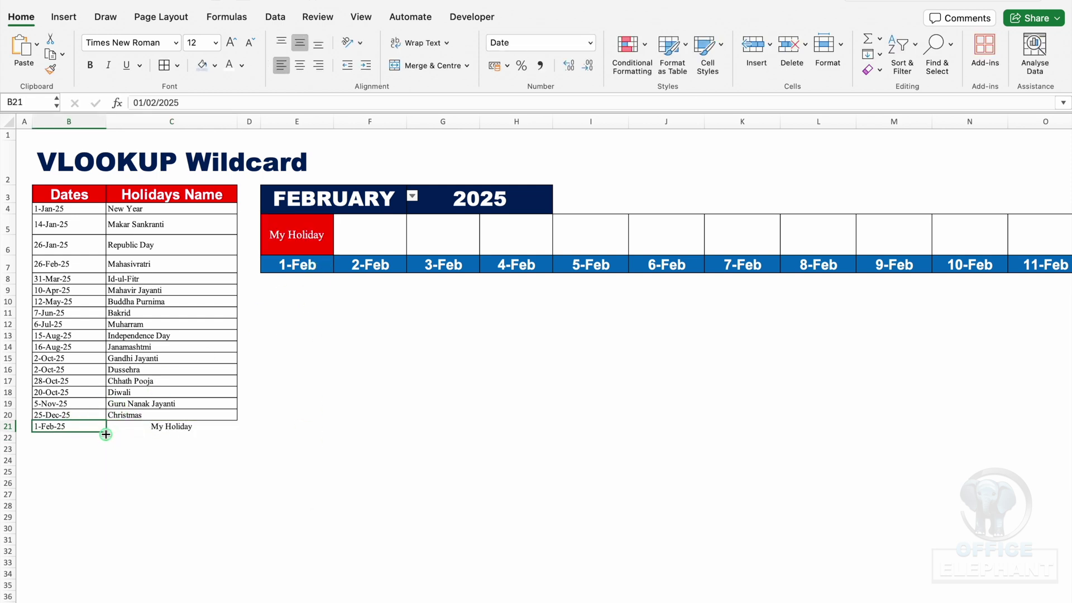
pyautogui.moveTo(105, 433); pyautogui.dragTo(103, 438)
pyautogui.click(84, 437)
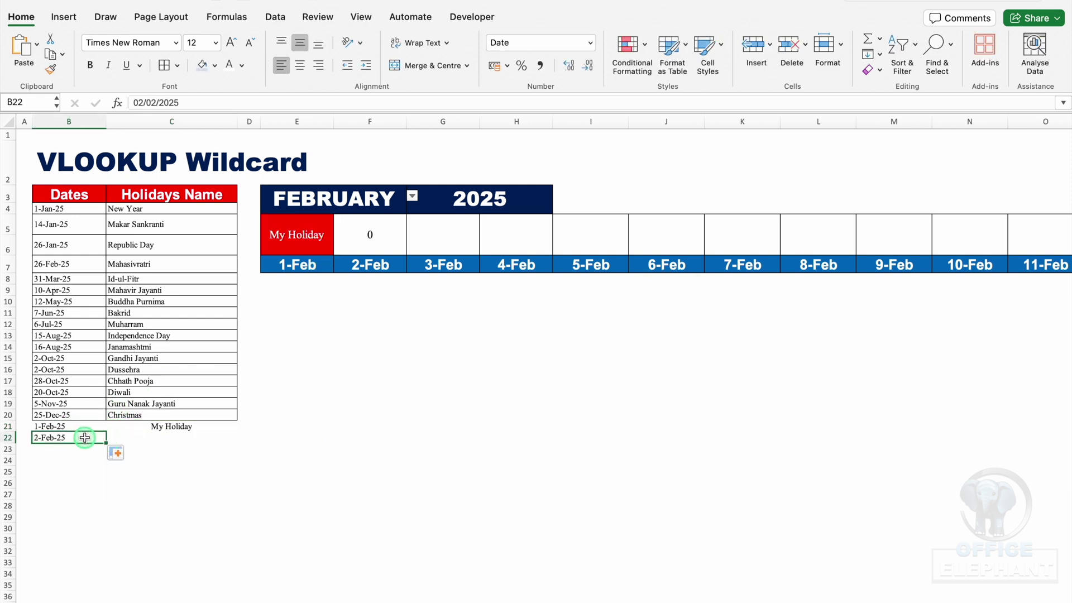
pyautogui.click(176, 437)
pyautogui.write('Your Holiday')
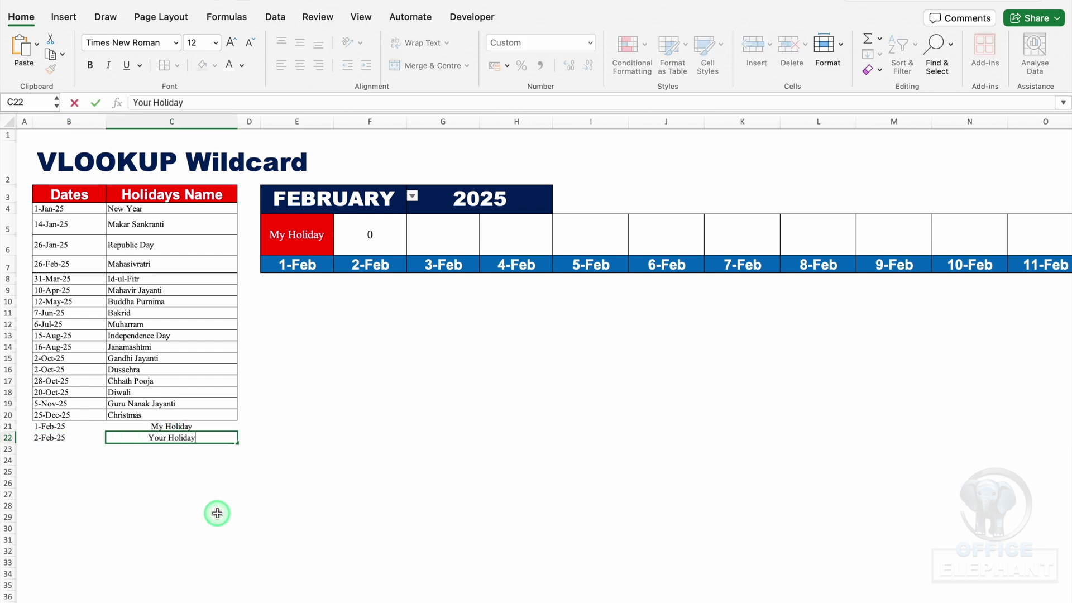
pyautogui.press('Return')
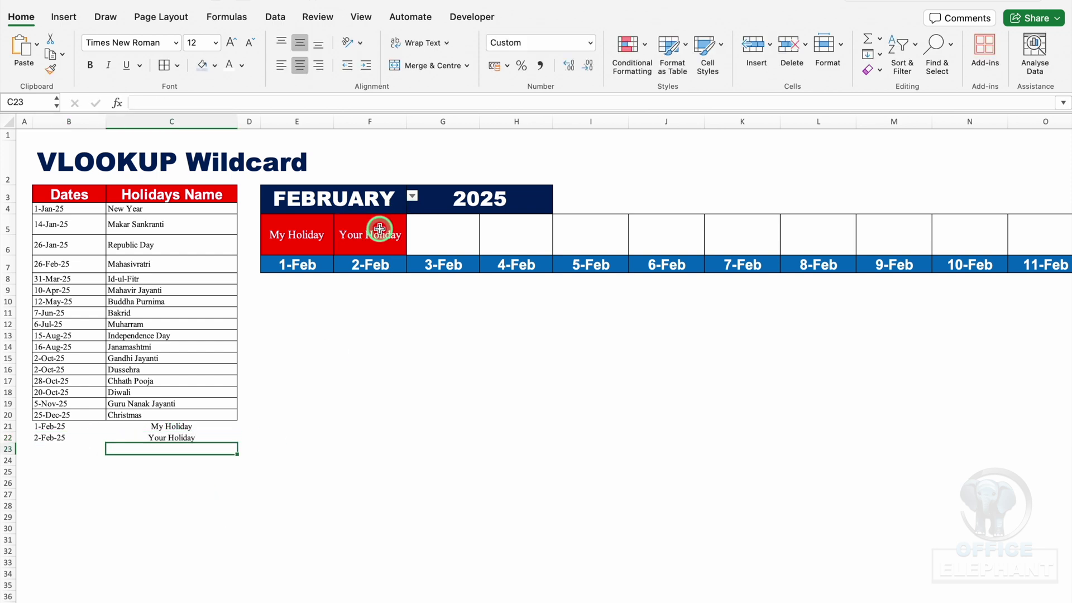
# Replace the 2-Feb-25 holiday name in C22 with a person's first name.
pyautogui.click(380, 228)
pyautogui.click(178, 438)
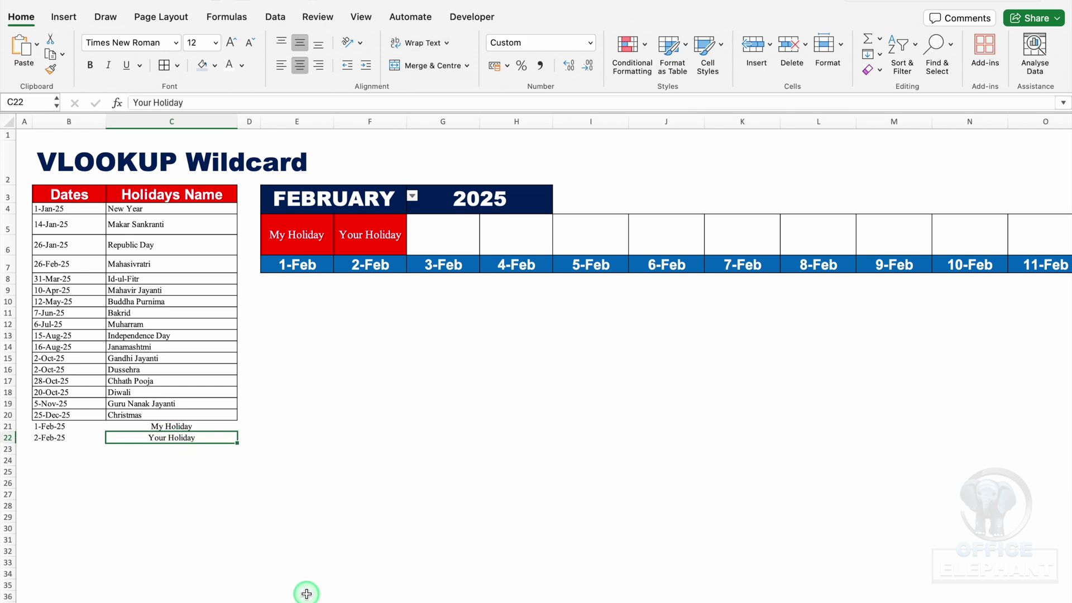
pyautogui.write('Vijay')
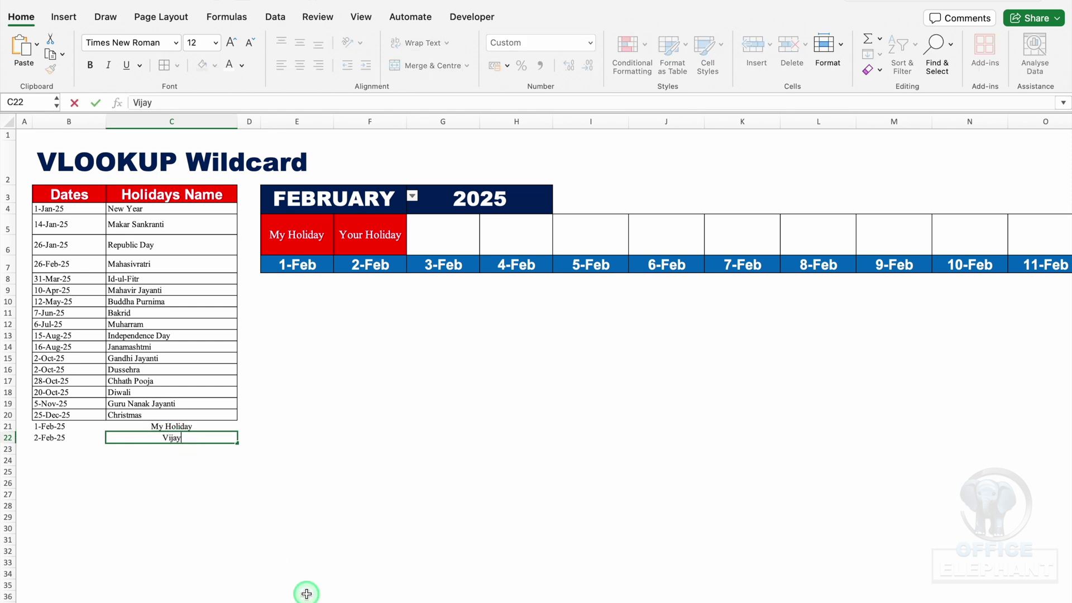
pyautogui.press('Return')
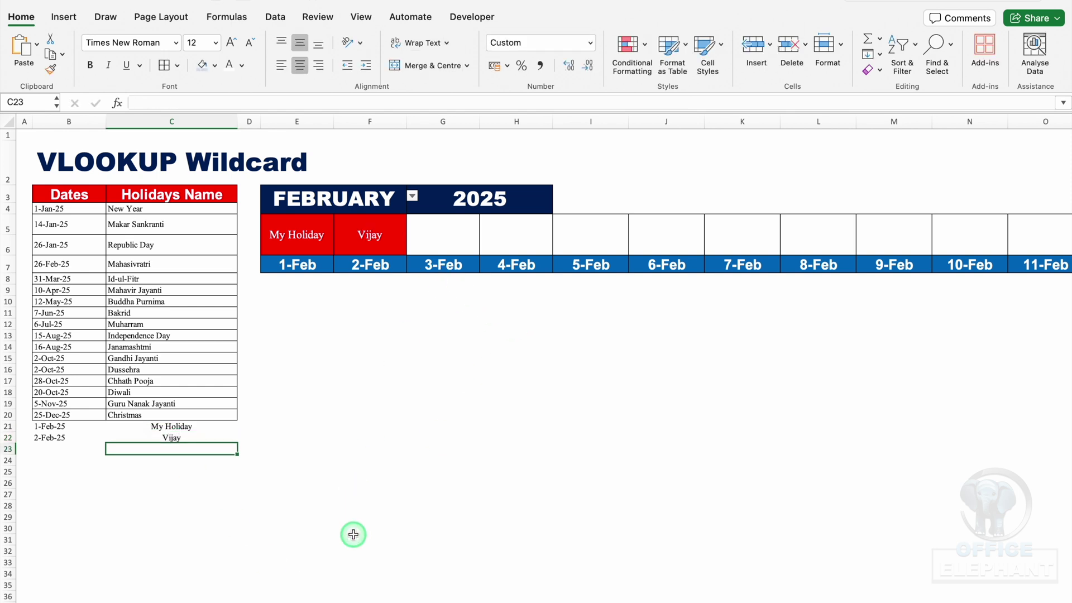